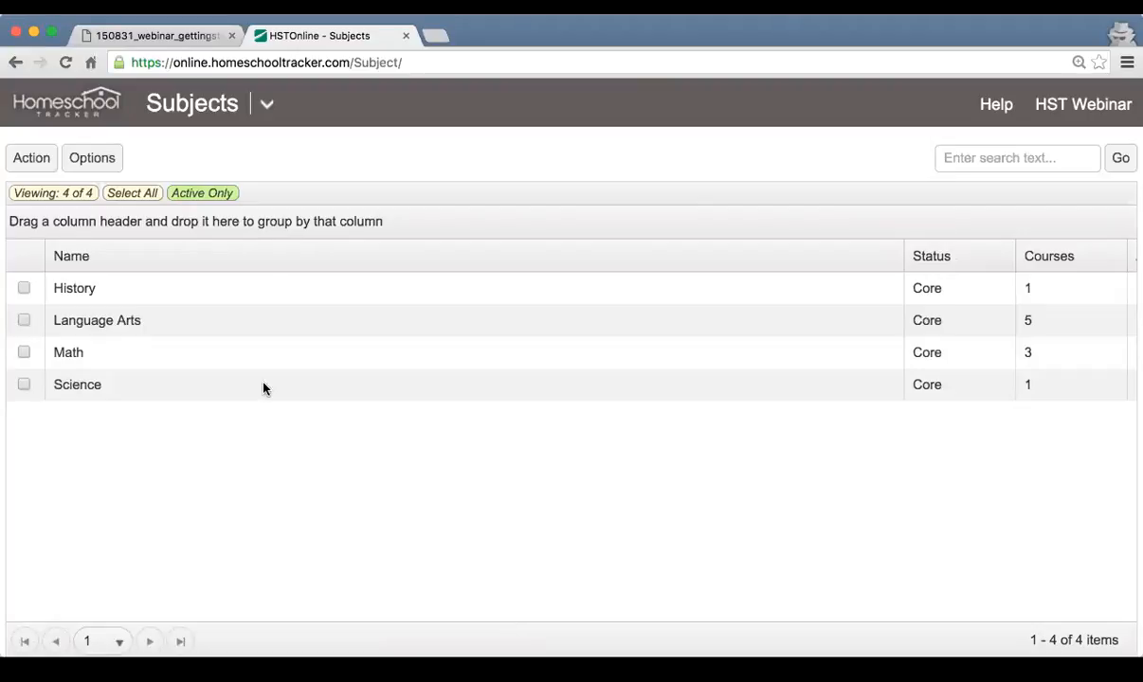
Step: View the History subject's details and the blank form for adding a subject, closing both without saving
left_click(225, 298)
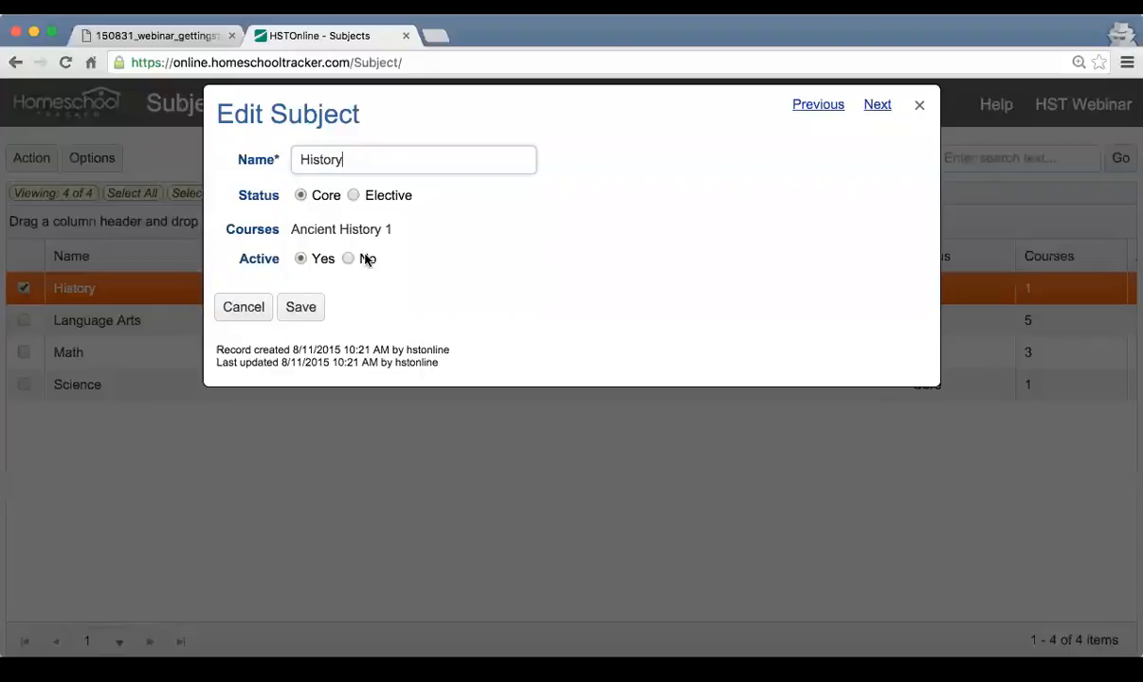
left_click(248, 311)
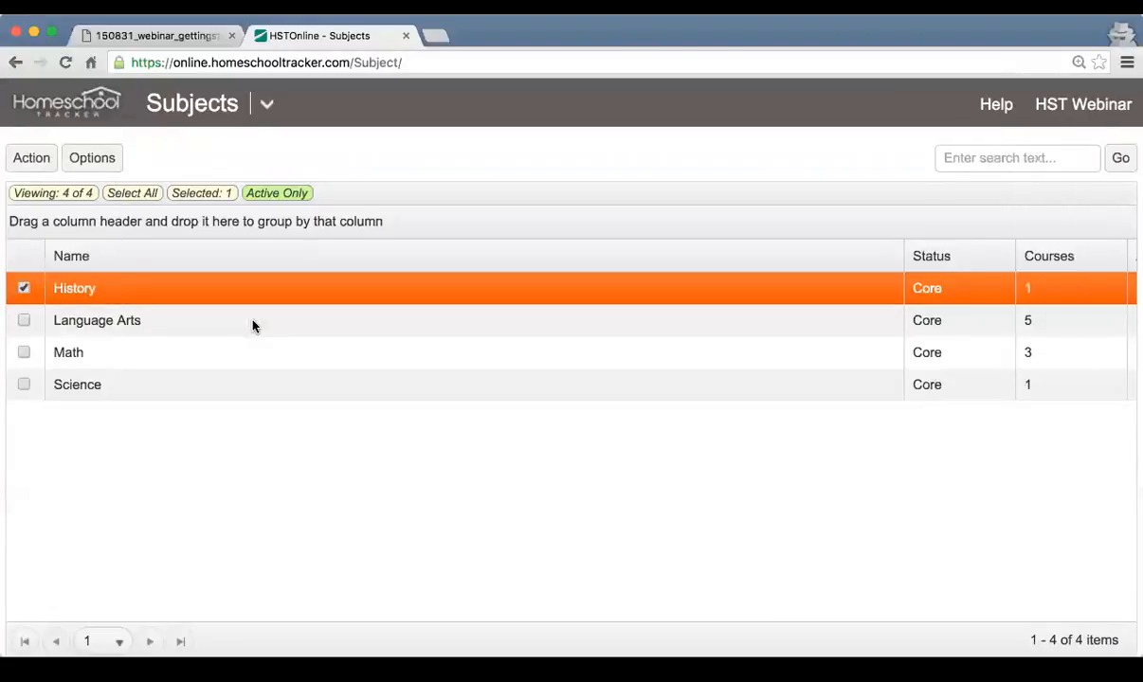
left_click(25, 161)
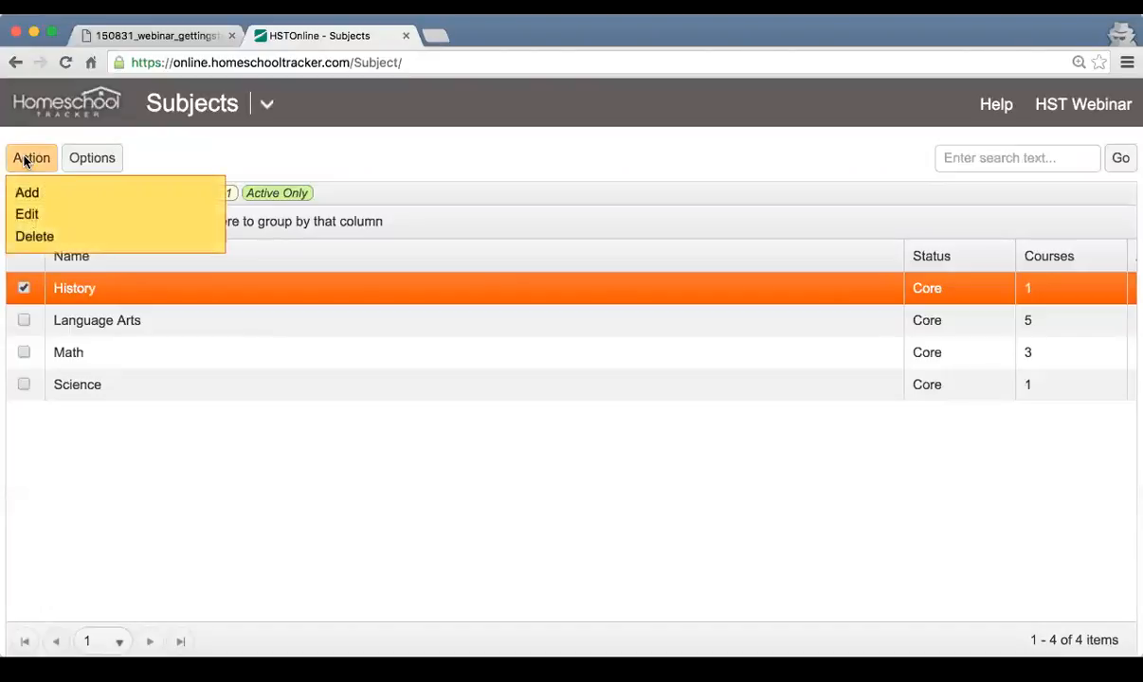
left_click(25, 192)
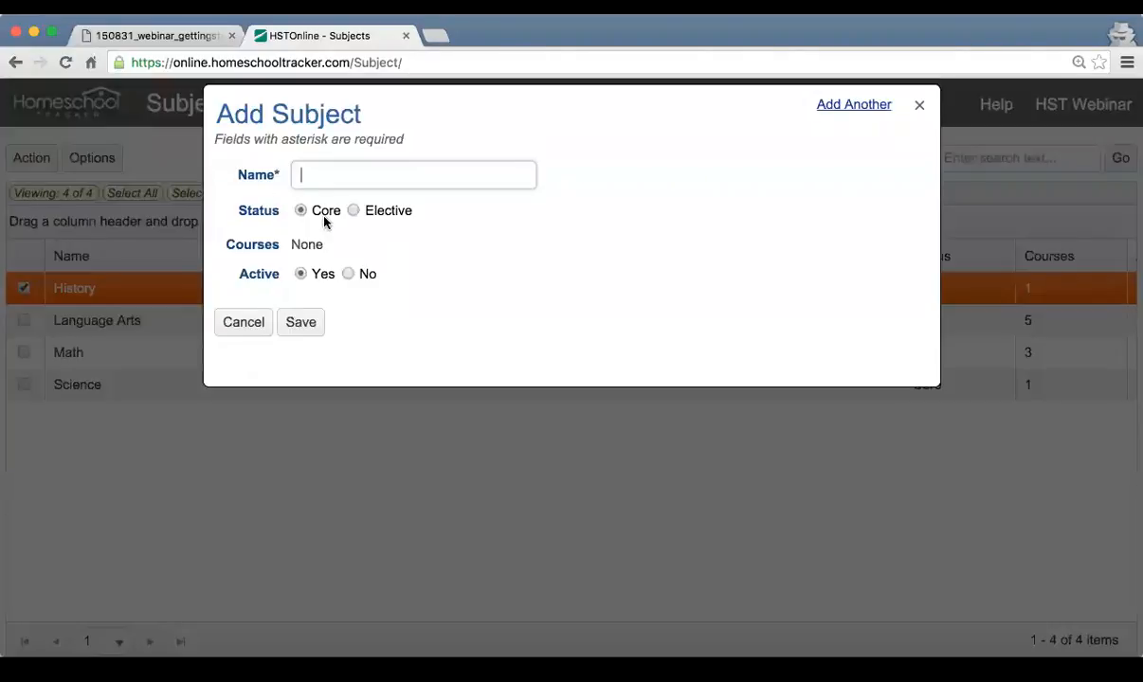
left_click(256, 328)
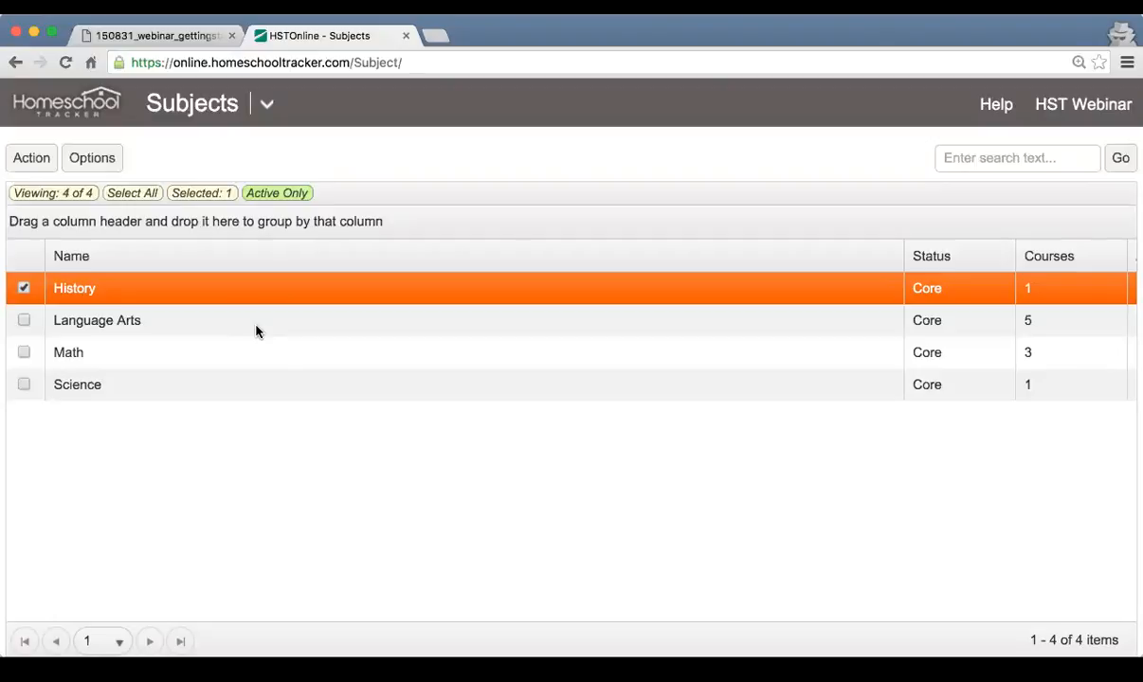
Step: Go to the Courses list and view the details of the Ancient History 1 course without changing it
left_click(267, 103)
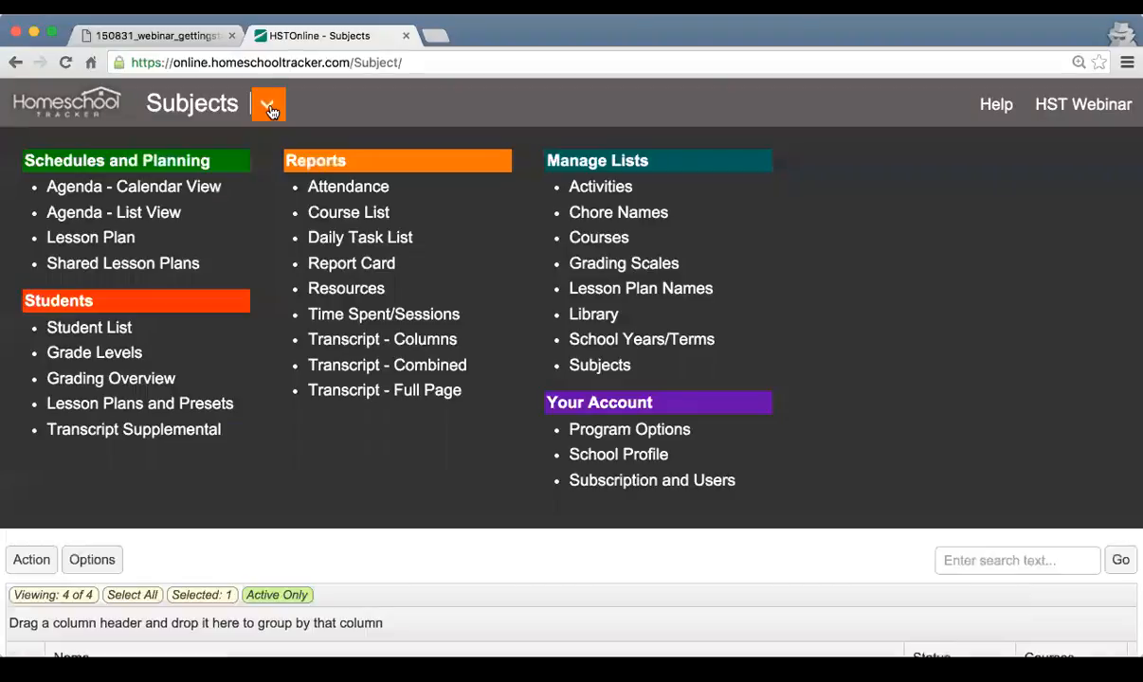
left_click(590, 238)
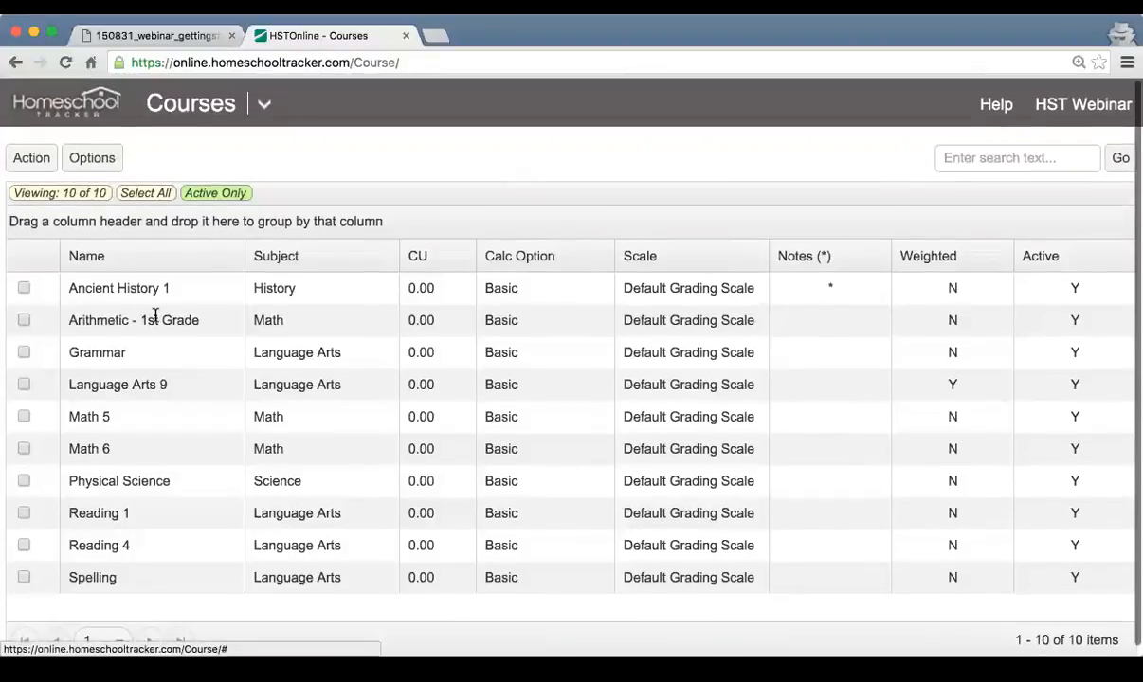
left_click(215, 290)
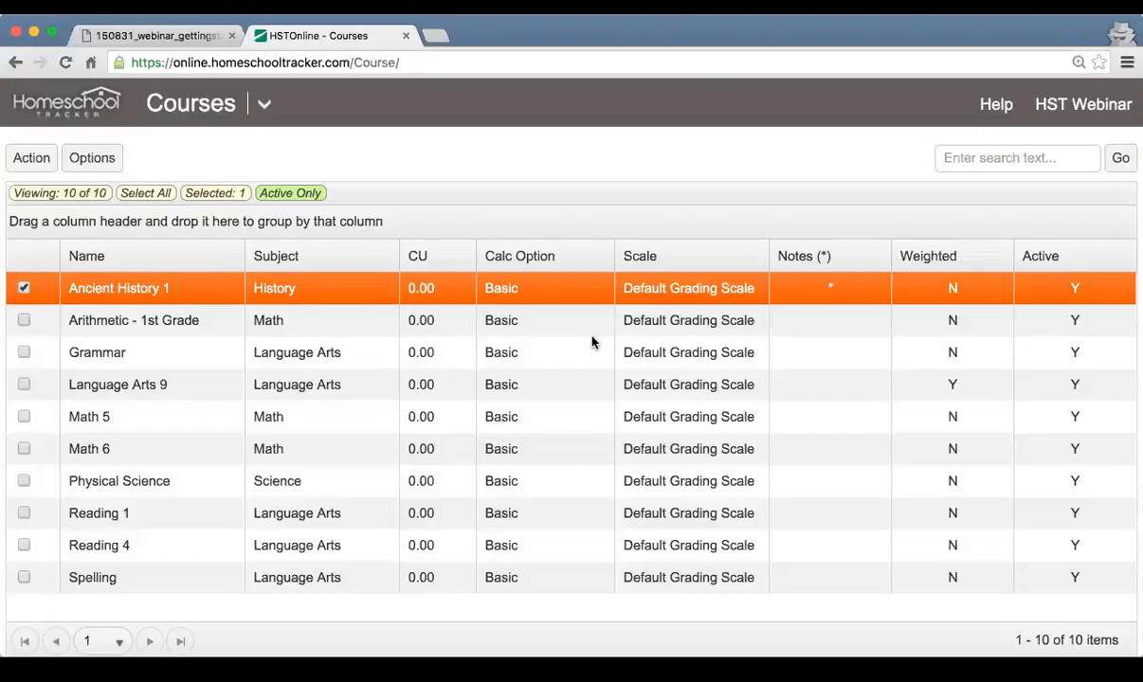
double_click(578, 290)
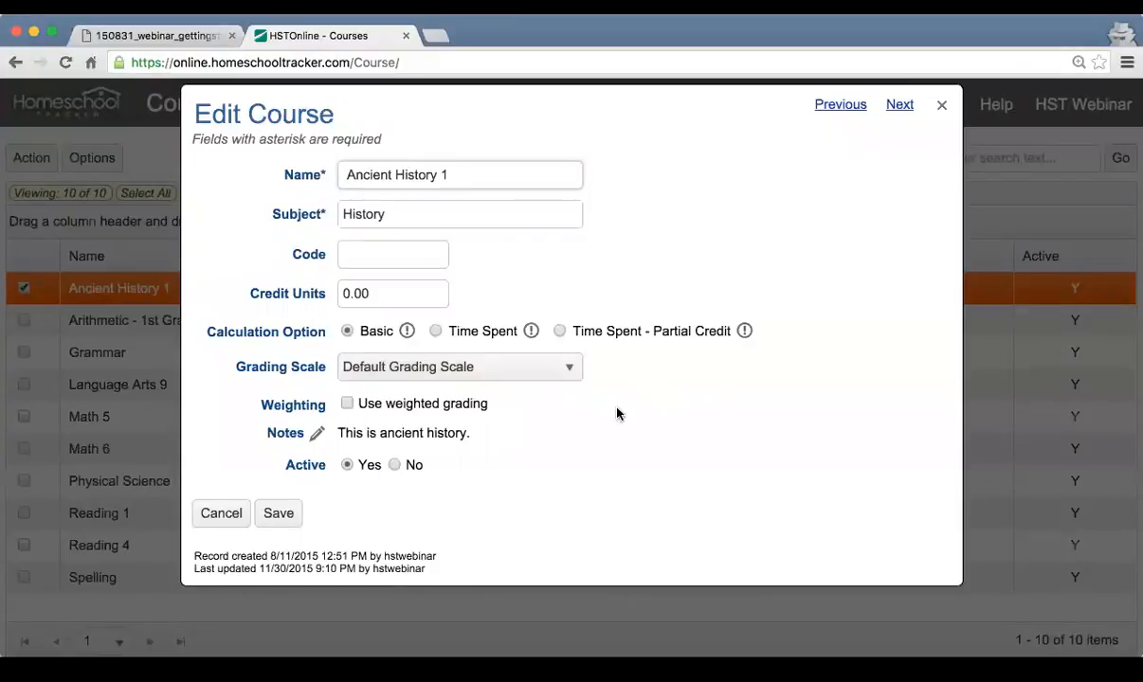
left_click(221, 513)
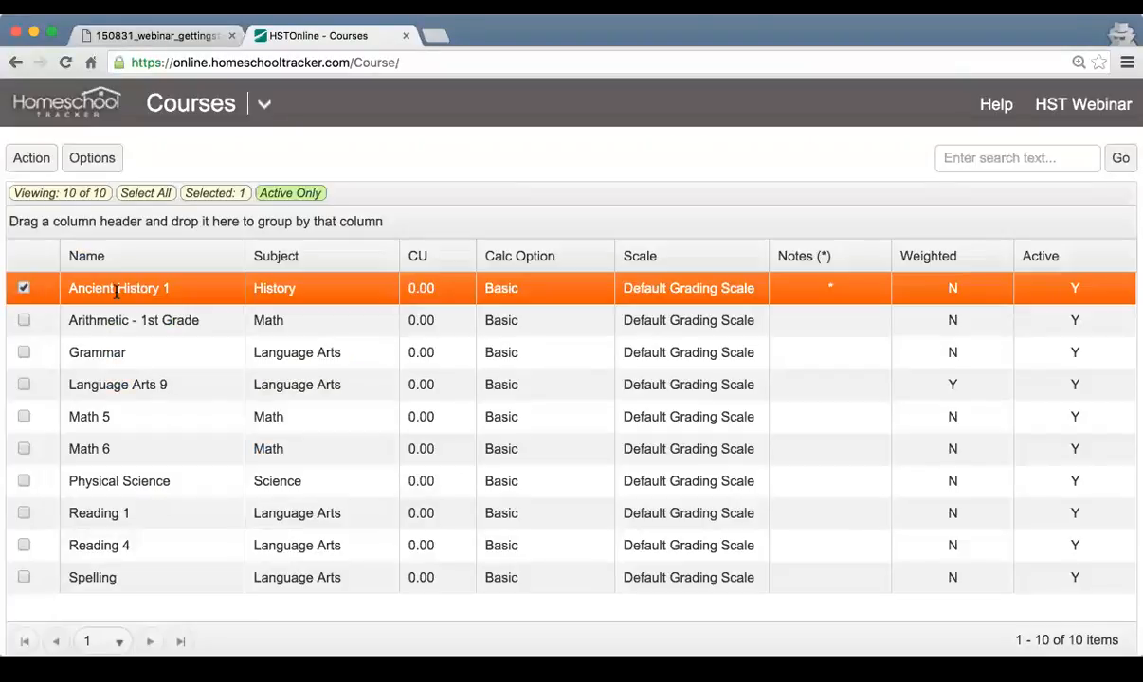
Step: Start adding a new course and enter Reading 1 as its name
left_click(29, 159)
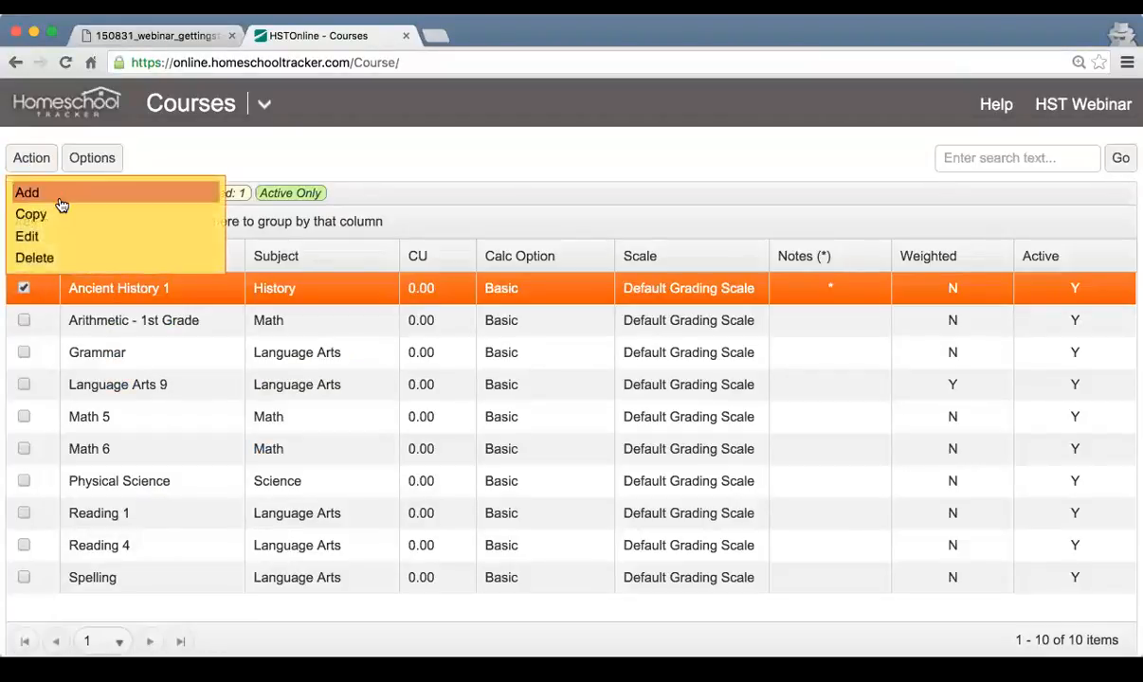
left_click(60, 203)
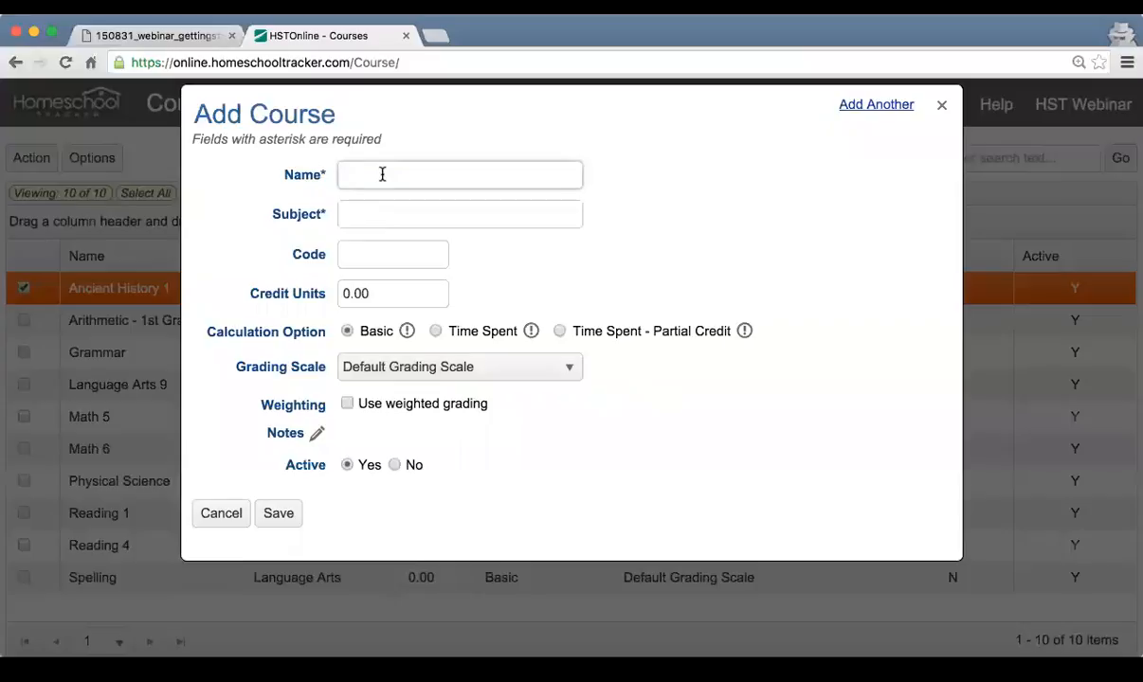
type("Reading 12")
key("BackSpace")
key("Tab")
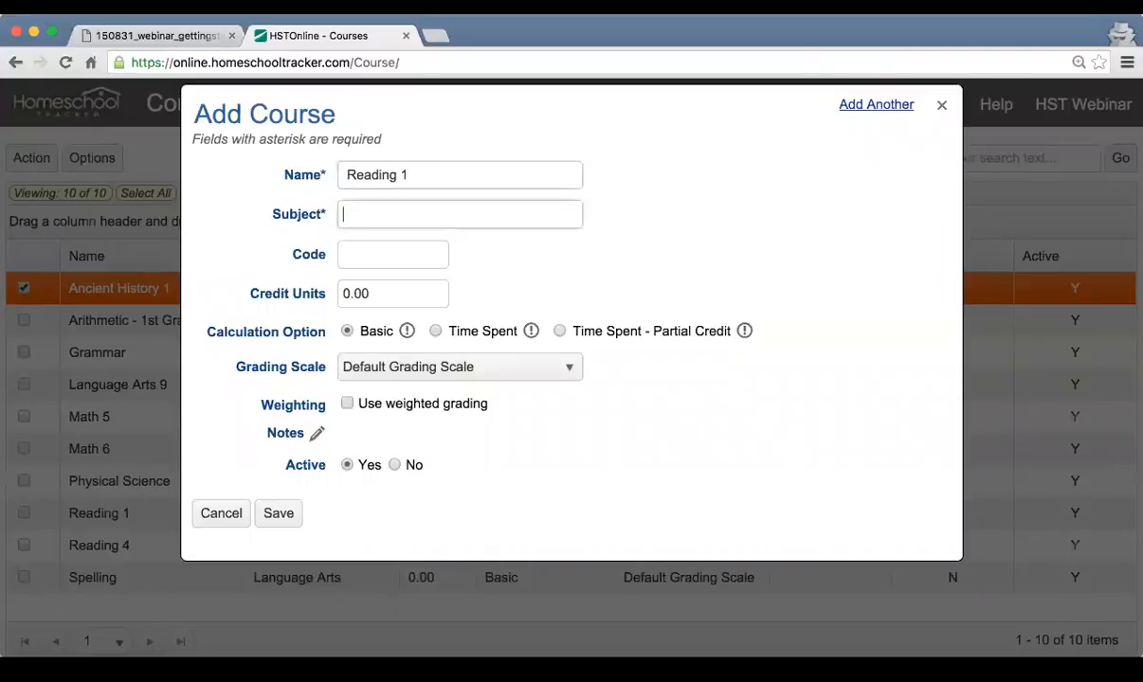
type("Langu")
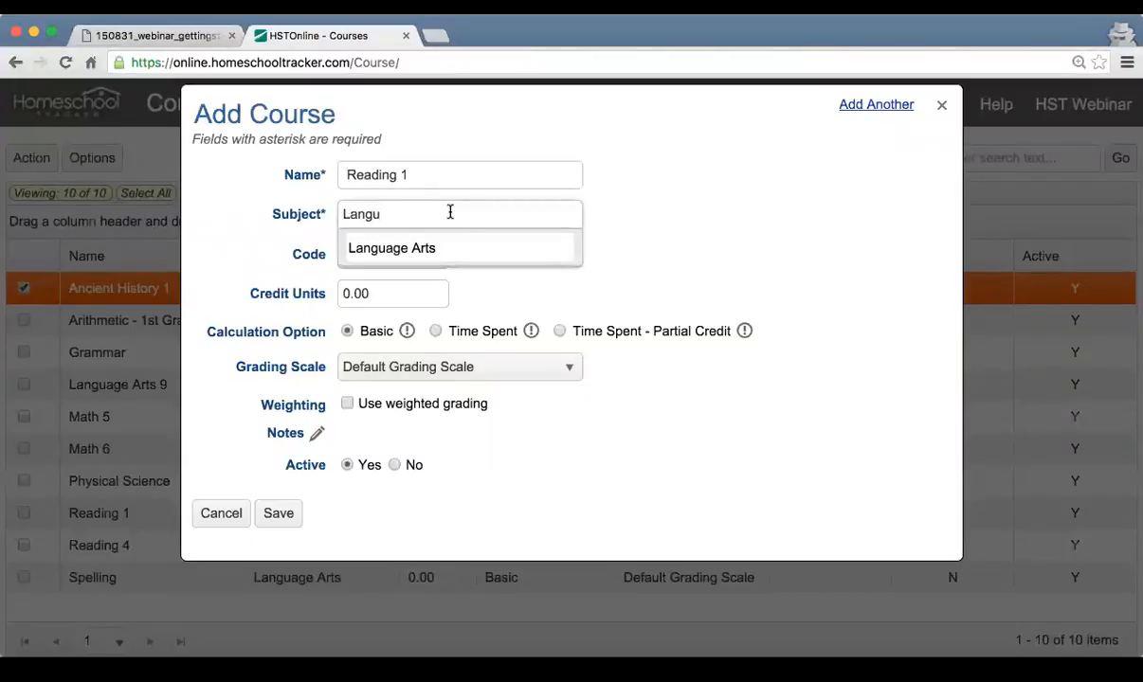
key("BackSpace")
key("BackSpace")
key("BackSpace")
key("BackSpace")
key("BackSpace")
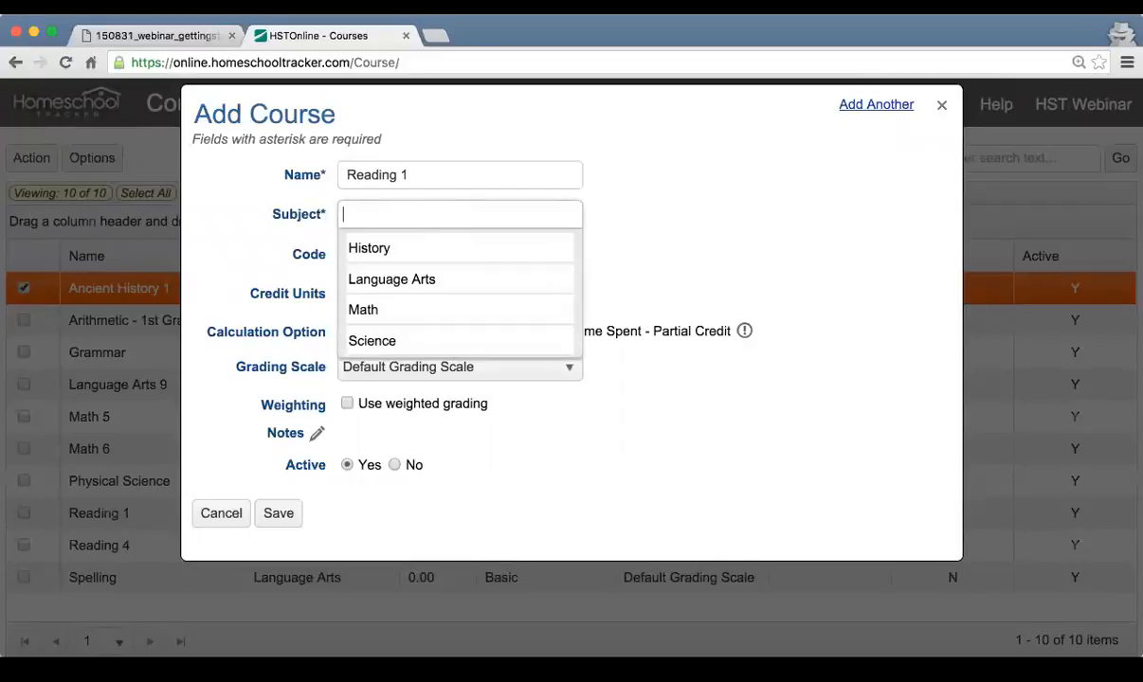
Step: Look up "langua" as the new course's subject and choose Language Arts
double_click(294, 214)
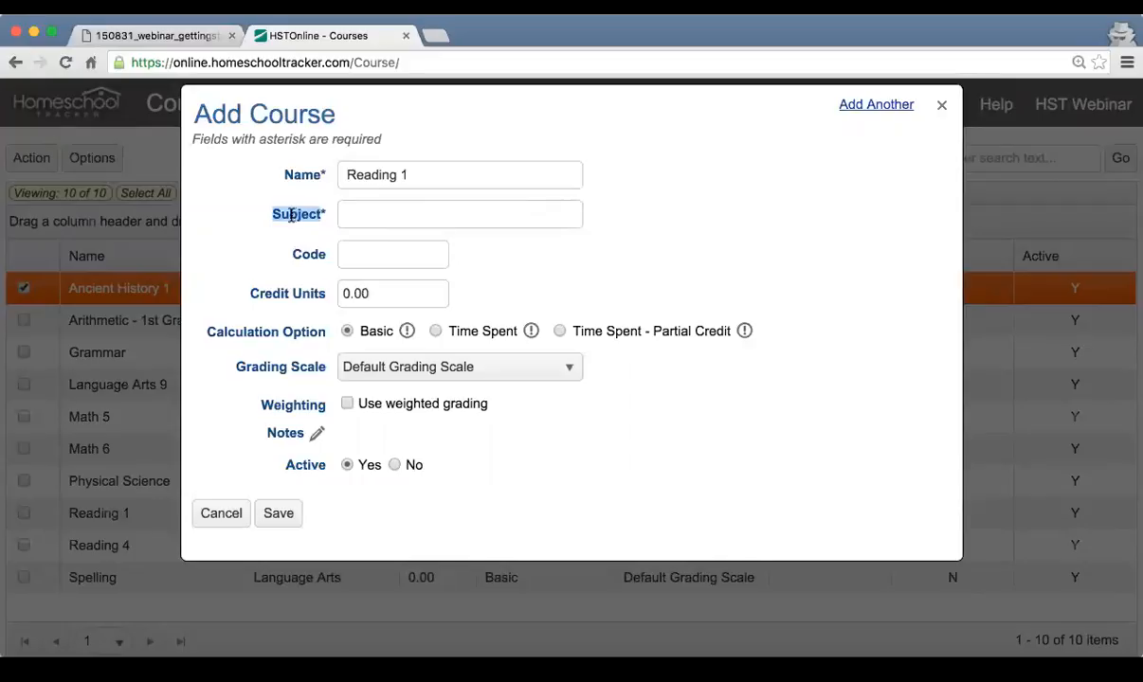
left_click(391, 217)
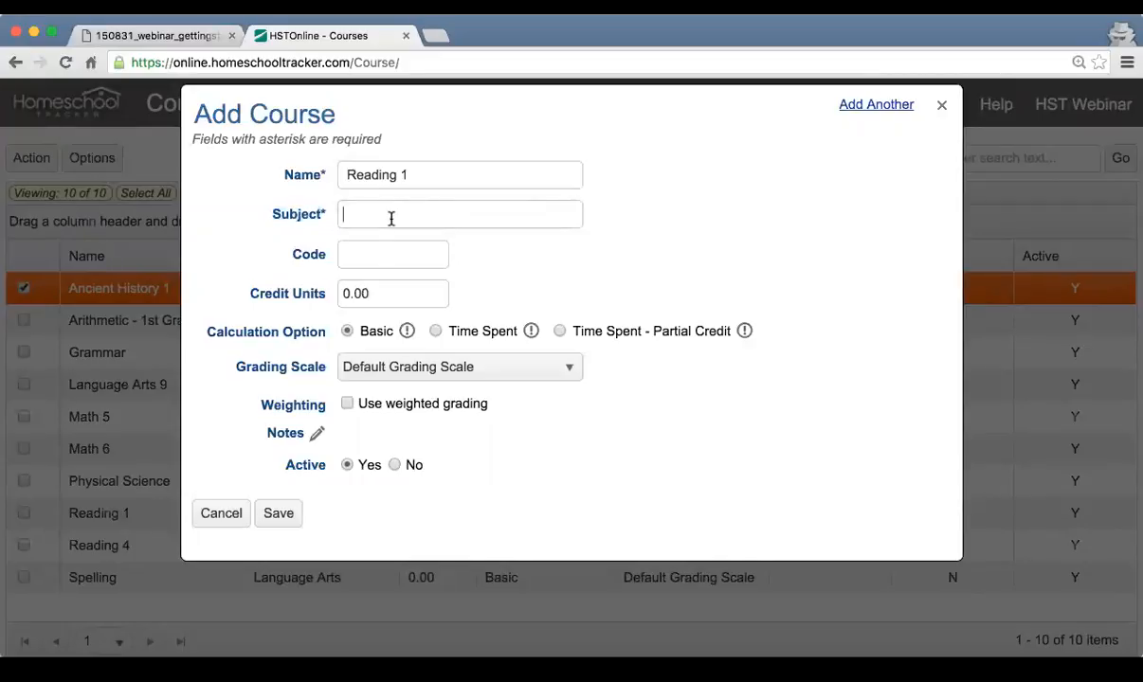
type("langua")
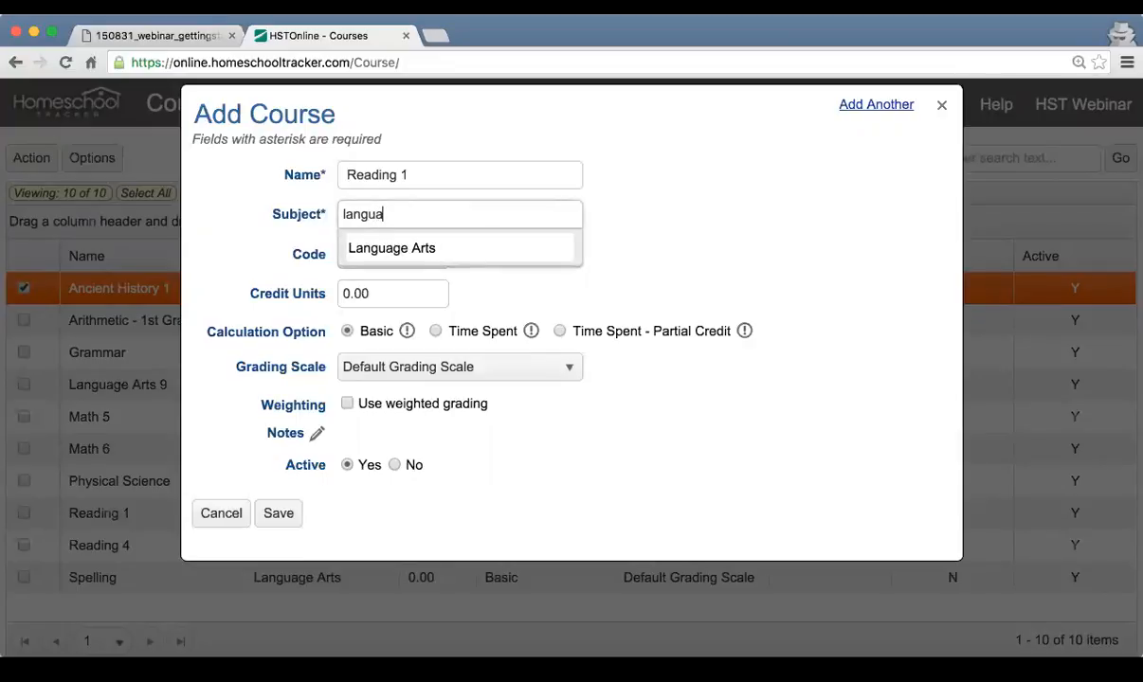
left_click(382, 247)
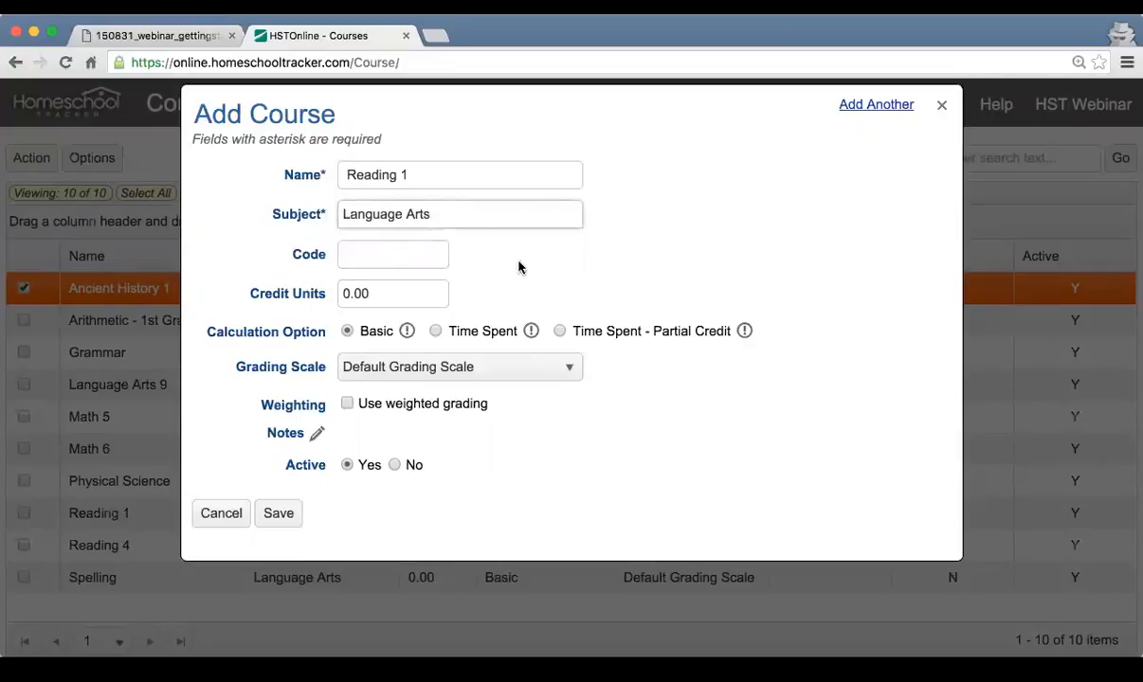
Step: Clear the new course's subject, try looking up "ma" instead, and empty the entry again
triple_click(493, 213)
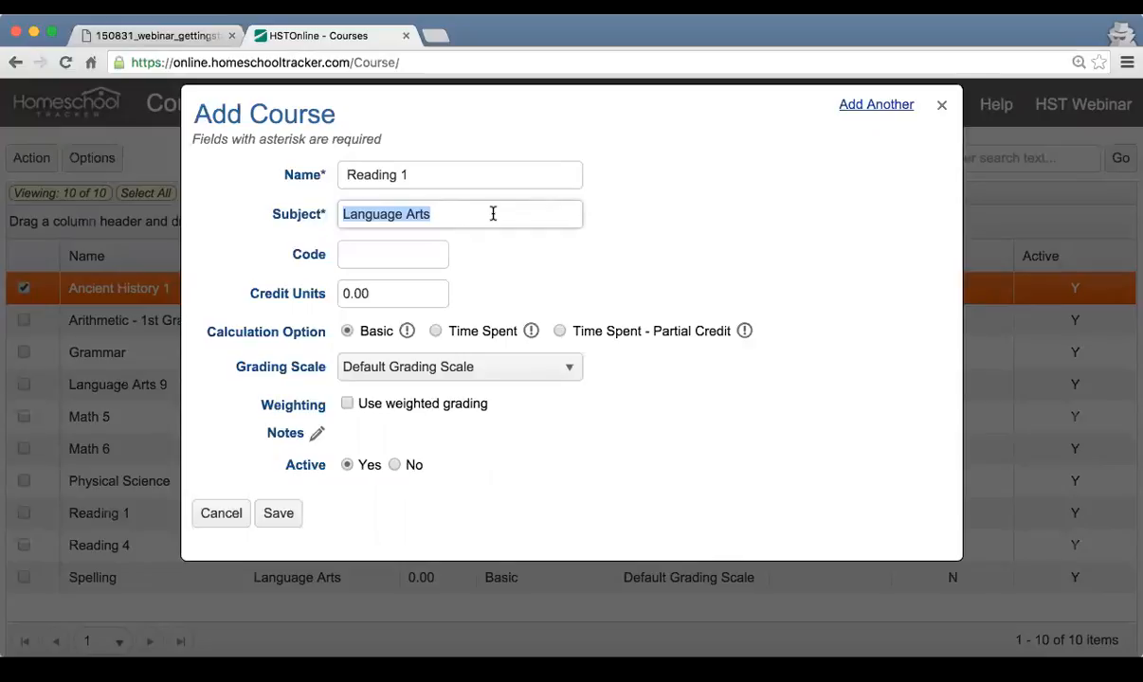
key("BackSpace")
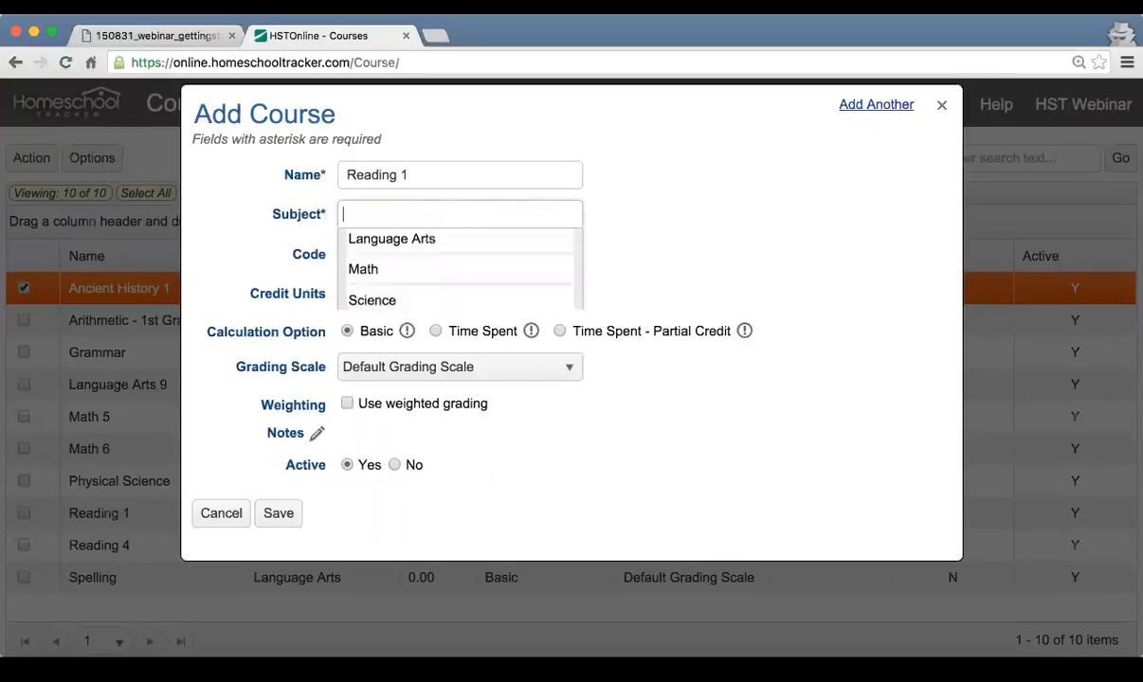
type("ma")
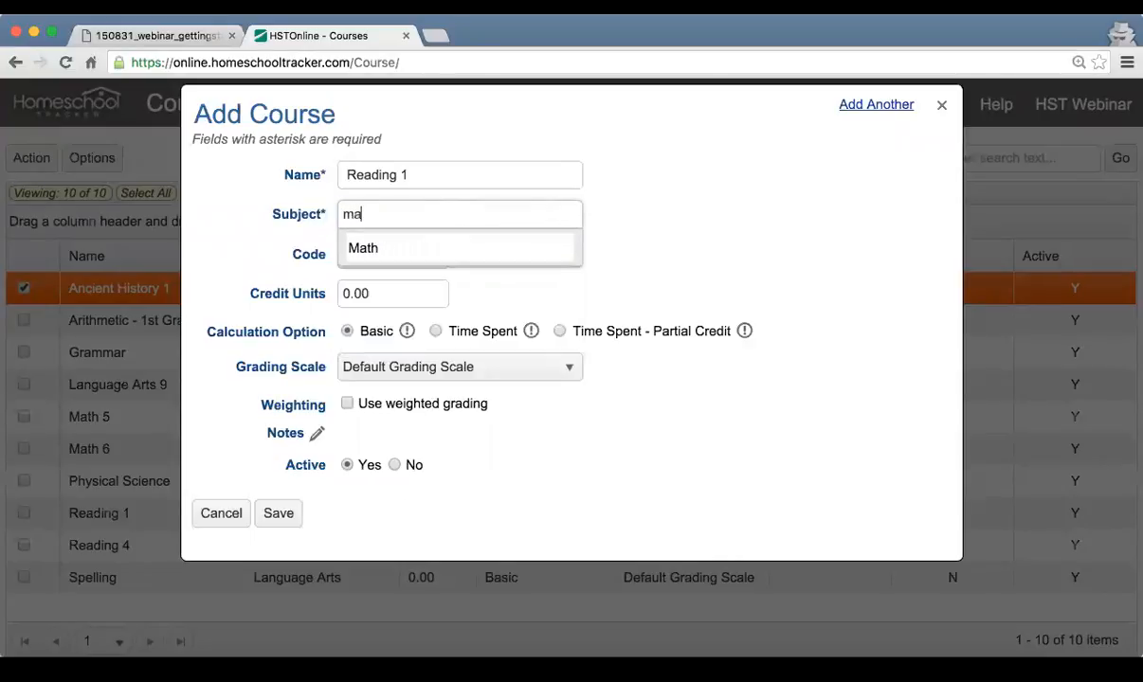
key("BackSpace")
key("BackSpace")
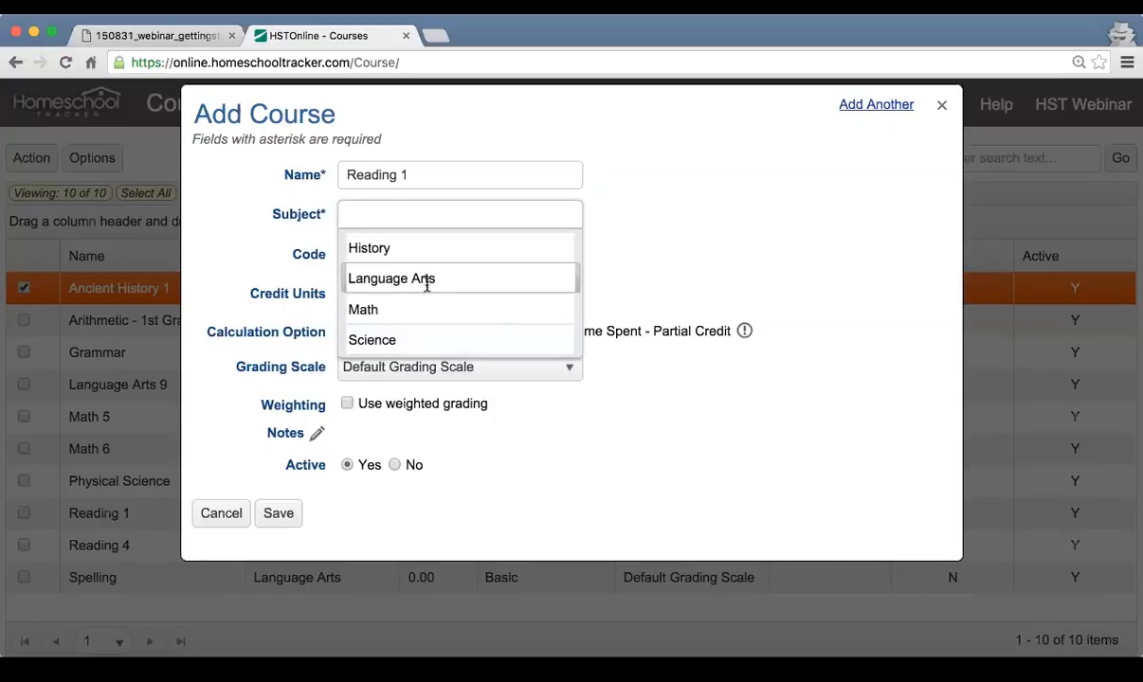
scroll(425, 289, "down", 1)
key("BackSpace")
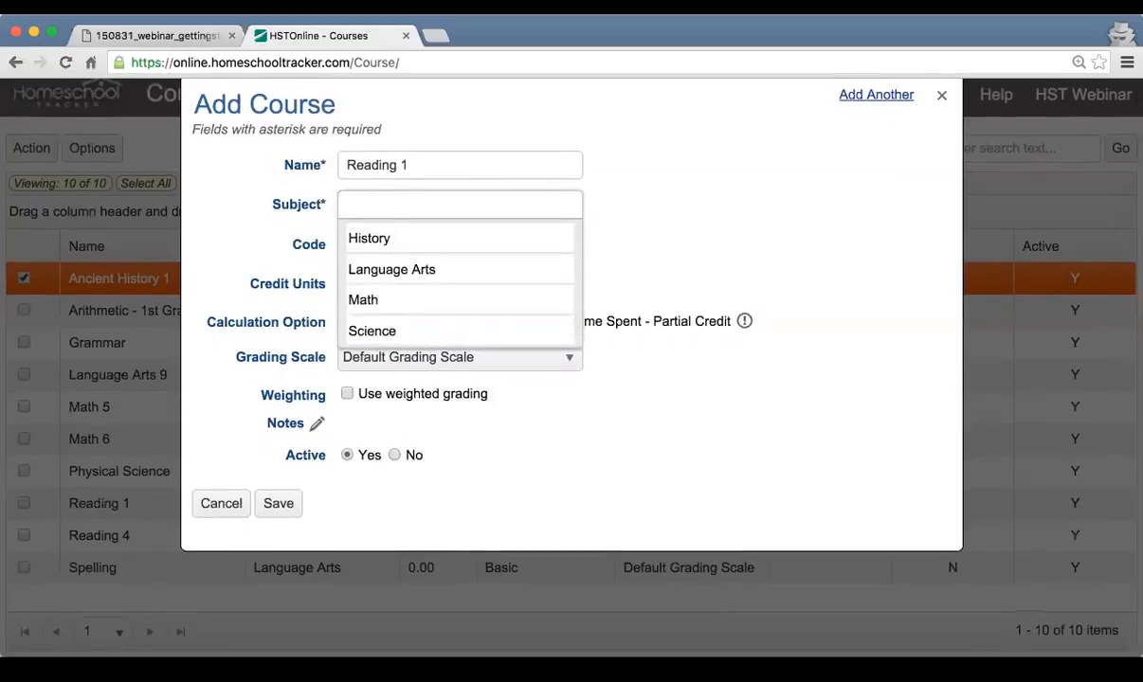
Step: Set the new course's subject to Language Arts and try to save the course as Reading 1
left_click(420, 268)
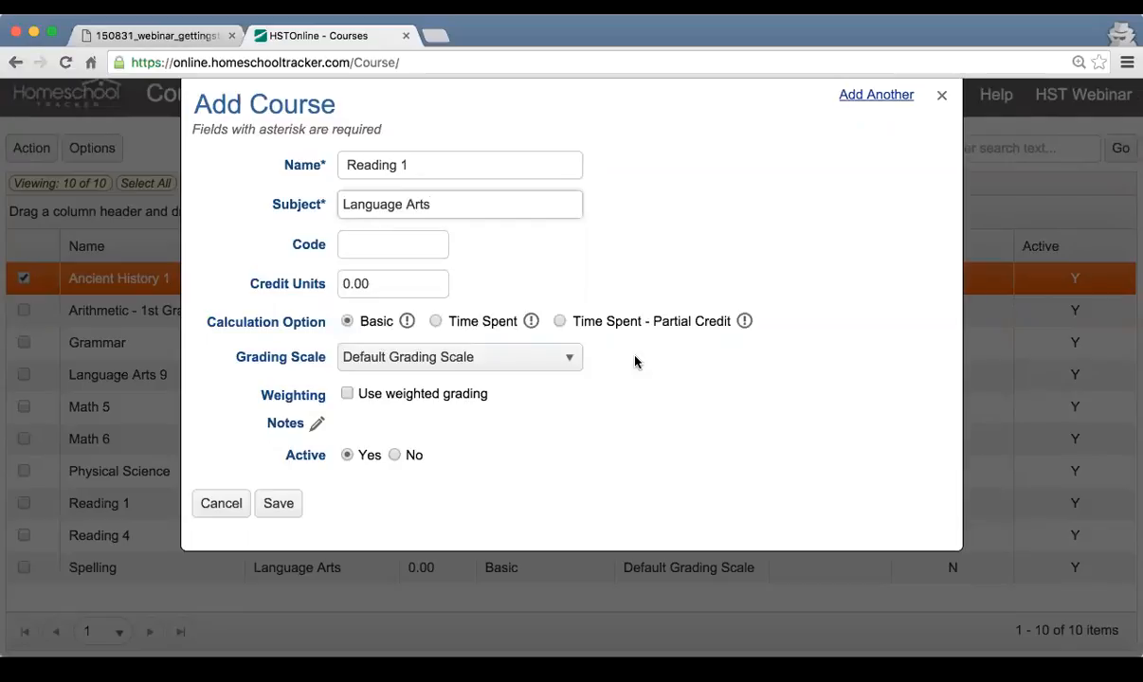
scroll(635, 362, "up", 1)
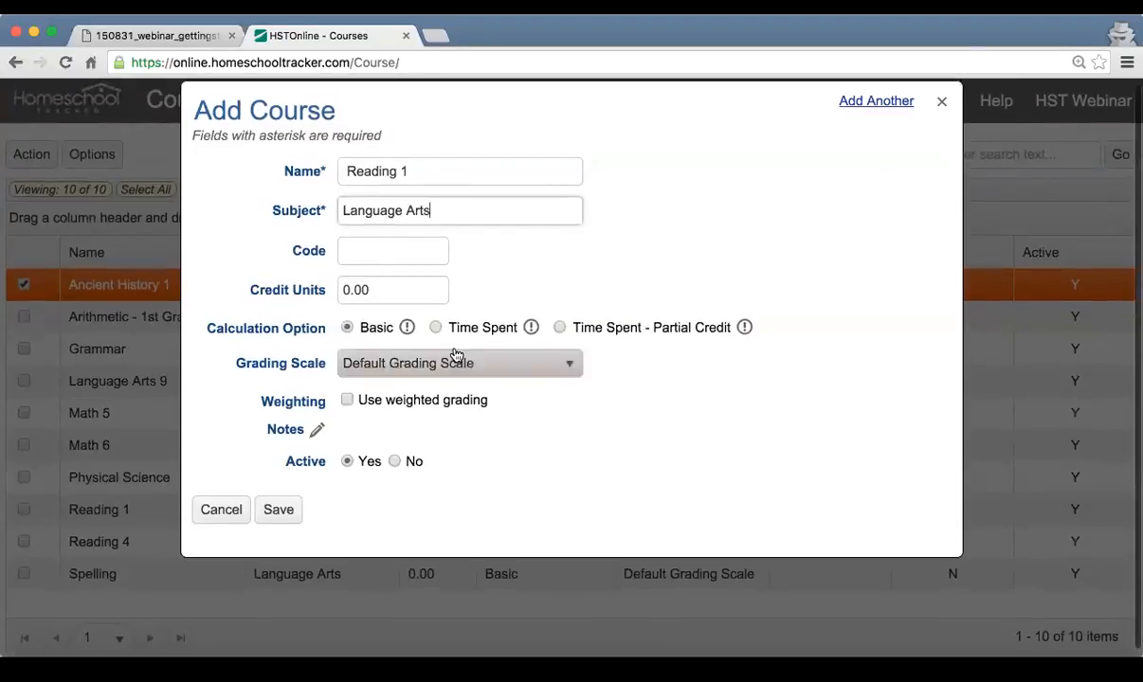
type("a")
key("BackSpace")
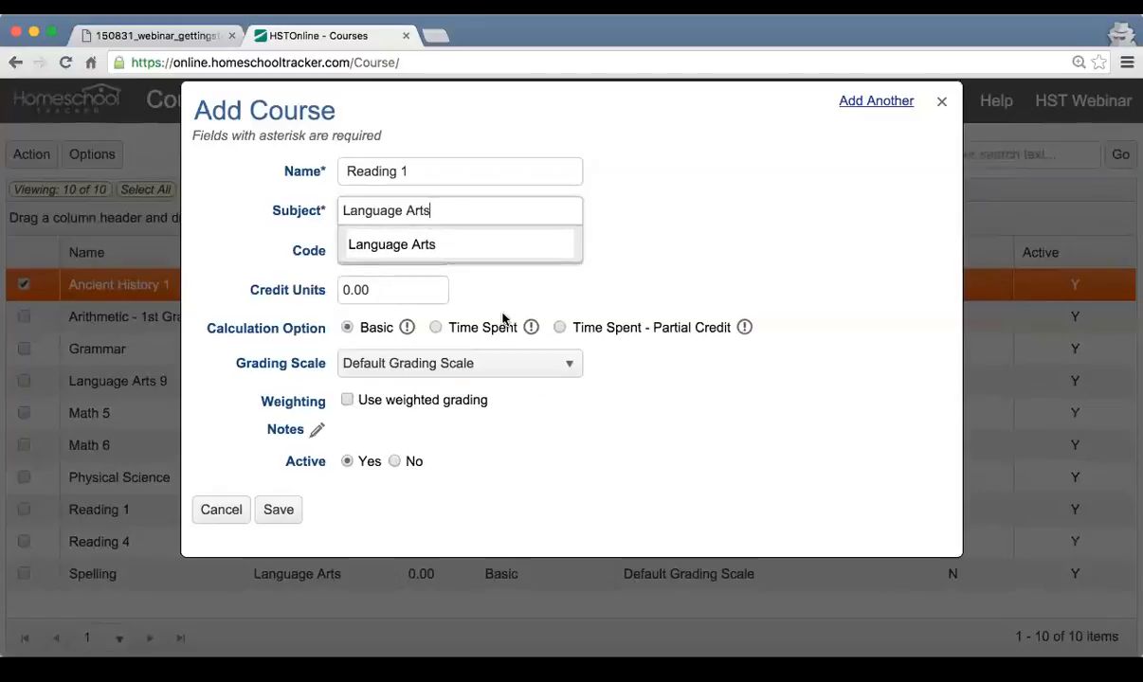
left_click(466, 245)
left_click(287, 517)
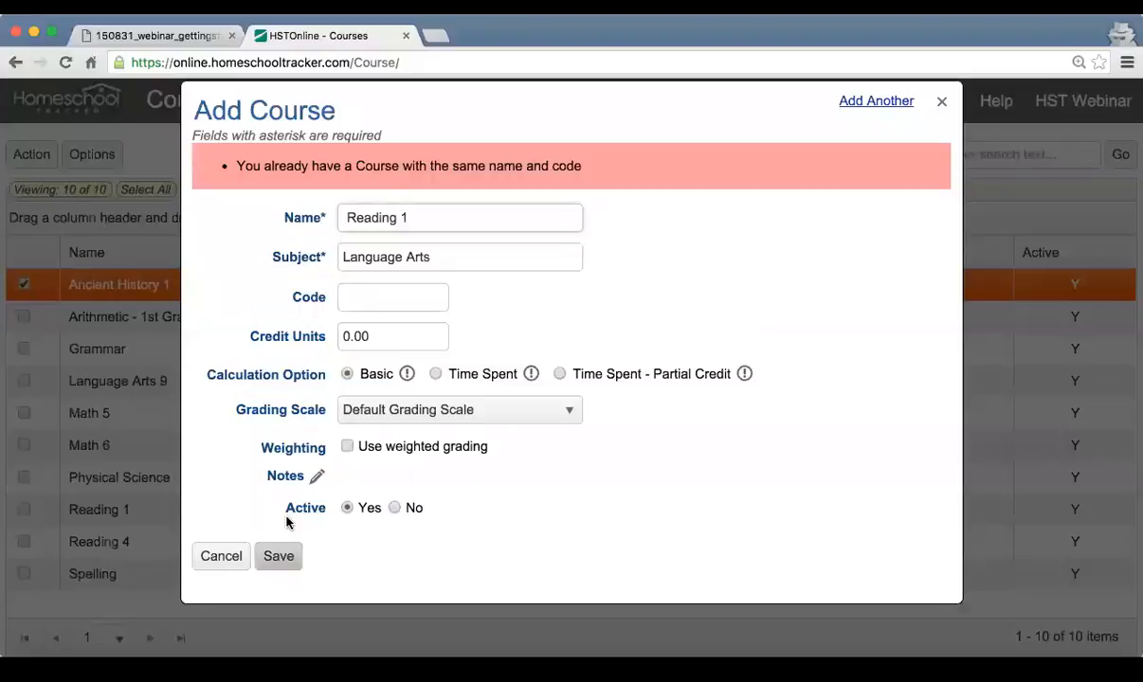
Step: Change the new course's name to Reading 2 and save the course
left_click(409, 297)
left_click(442, 220)
triple_click(441, 218)
key("BackSpace")
type("Reading")
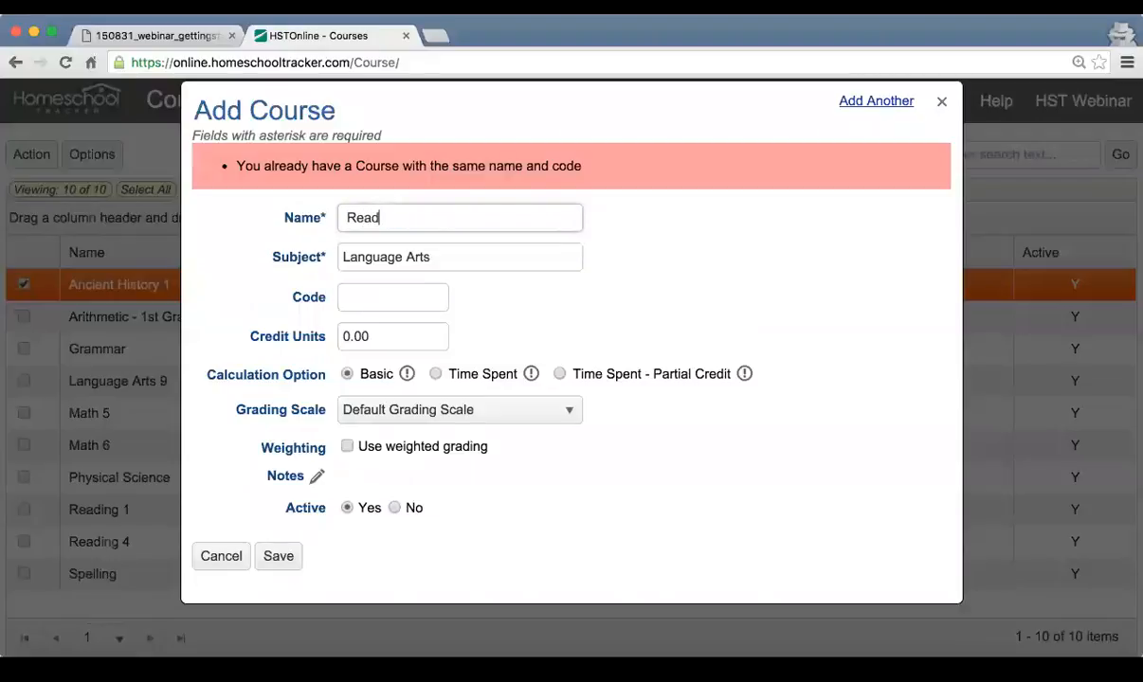
type(" 2")
left_click(278, 556)
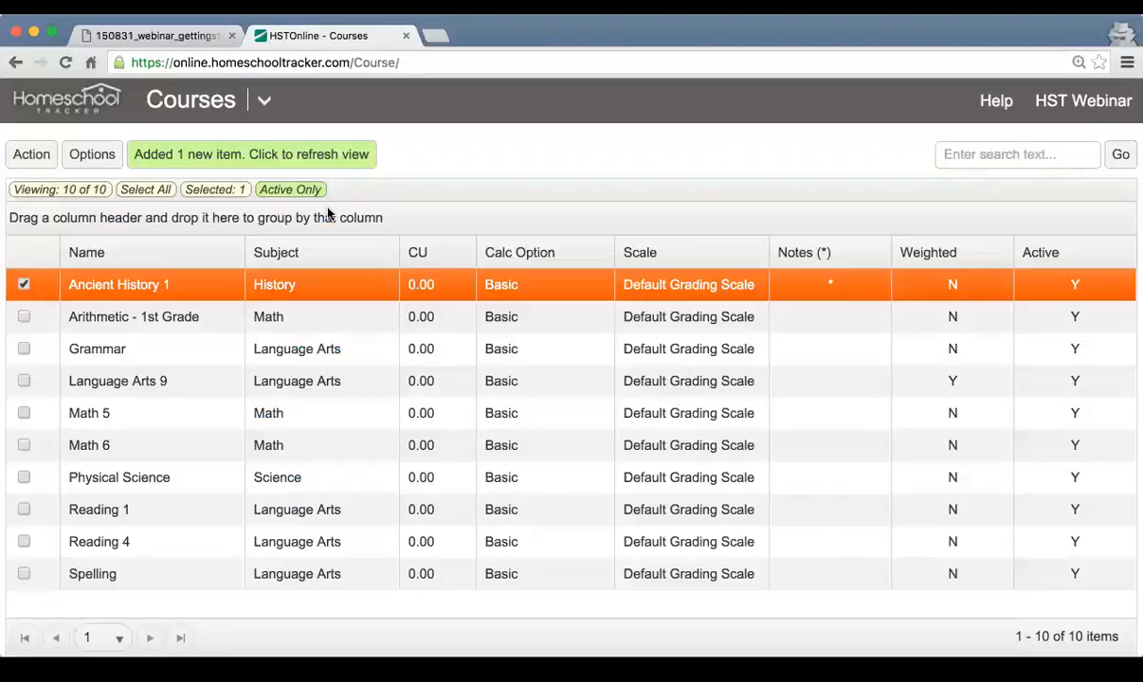
Step: Refresh the course list and select the newly added Reading 2 course
left_click(300, 155)
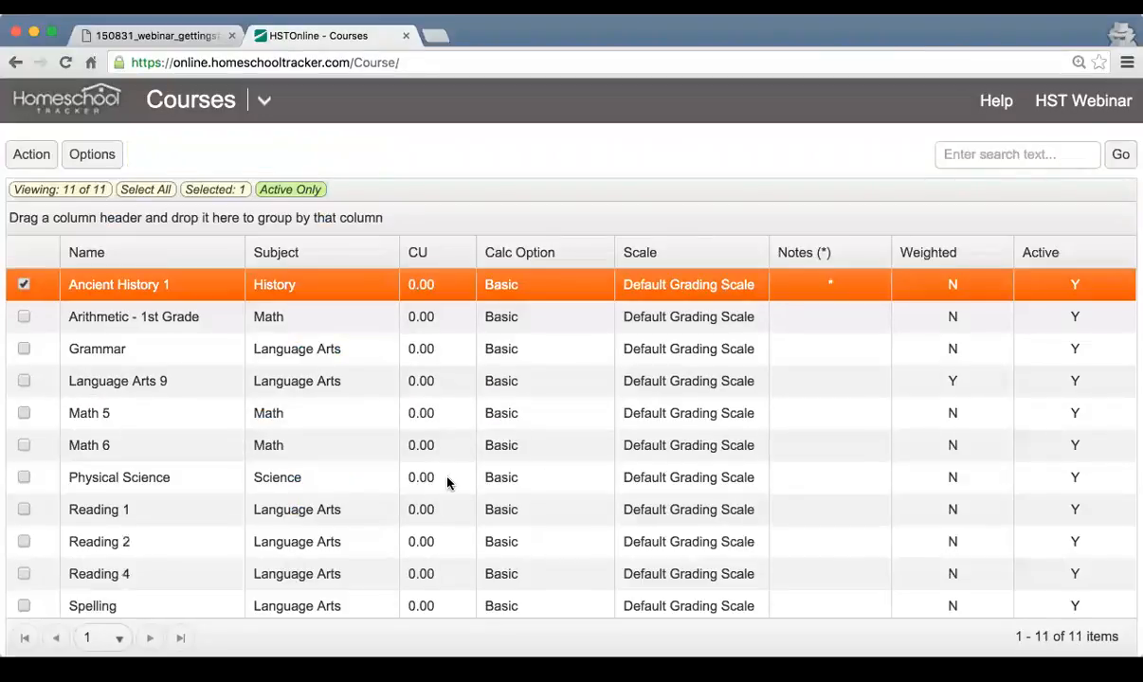
left_click(367, 545)
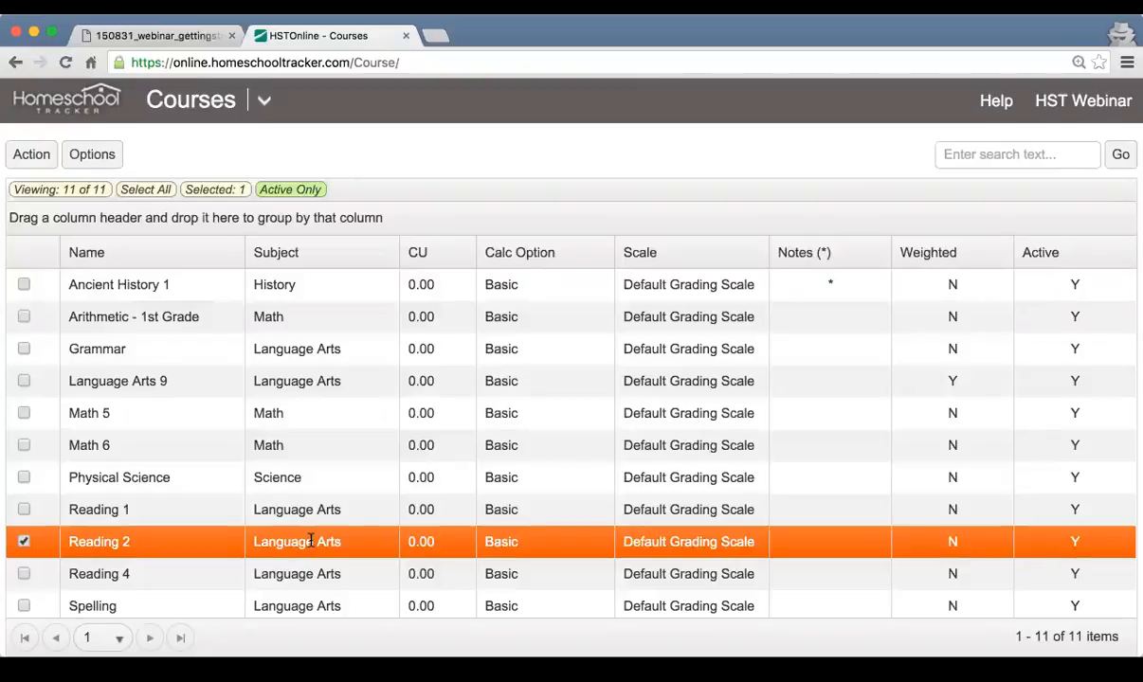
scroll(311, 541, "down", 1)
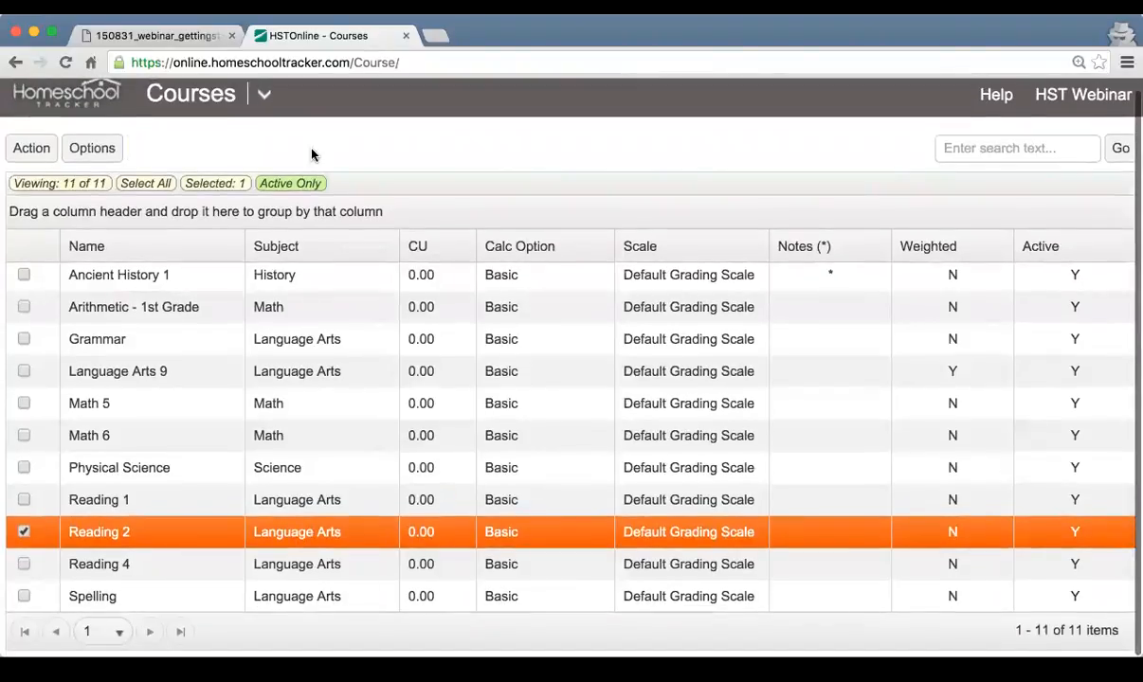
Step: Switch to the getting started webinar PDF to view its Subjects/Courses slide
left_click(172, 36)
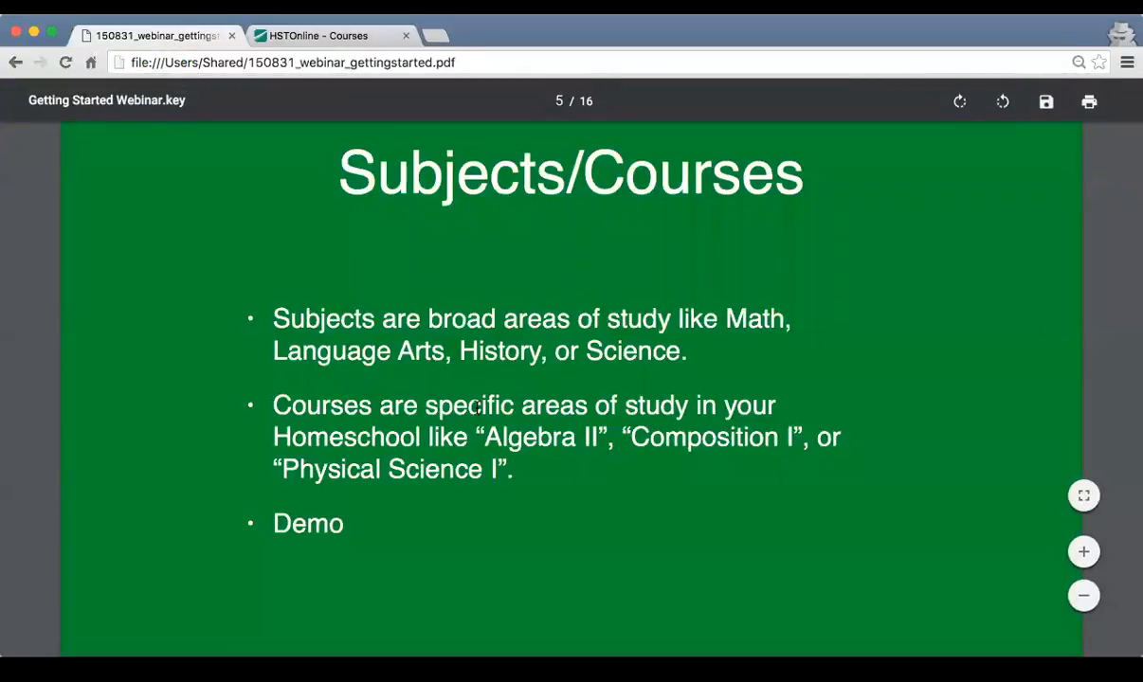
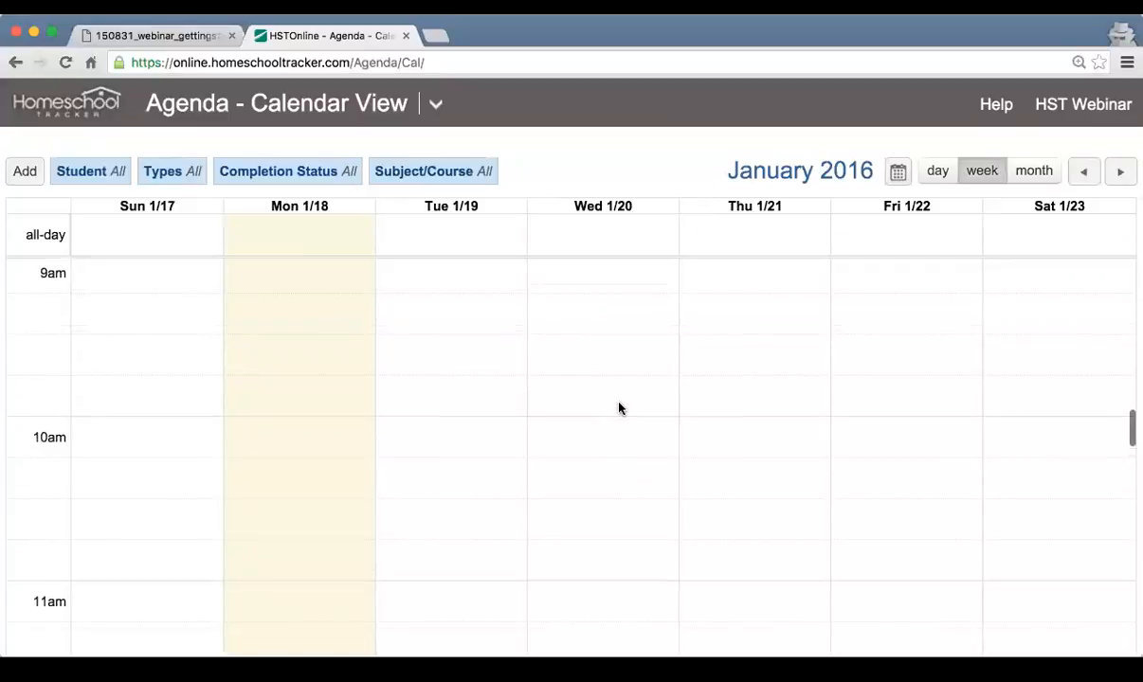
Step: Start a new single assignment from the calendar agenda and set its subject/course to History/Ancient History 1
scroll(620, 409, "down", 1)
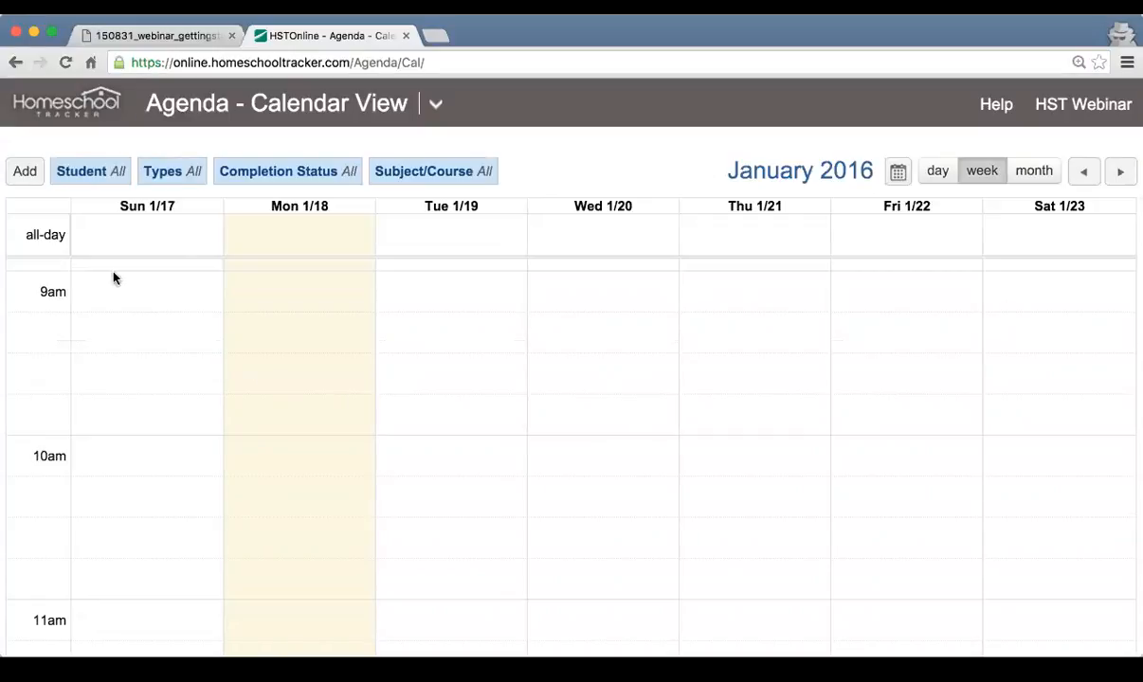
left_click(28, 172)
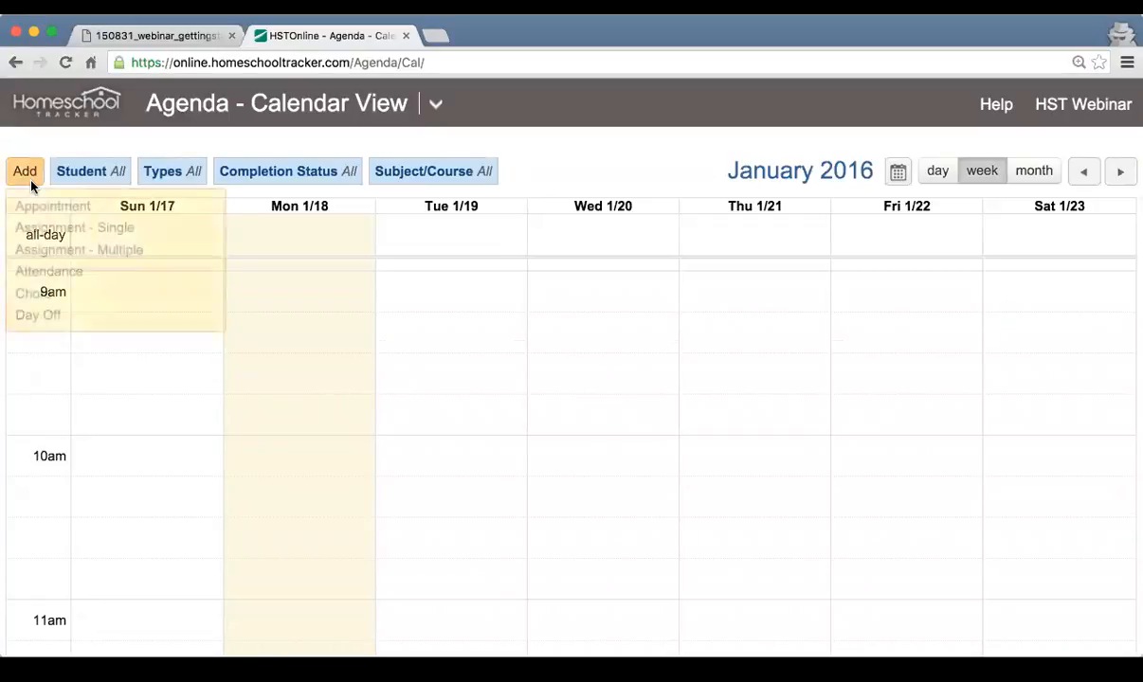
left_click(190, 229)
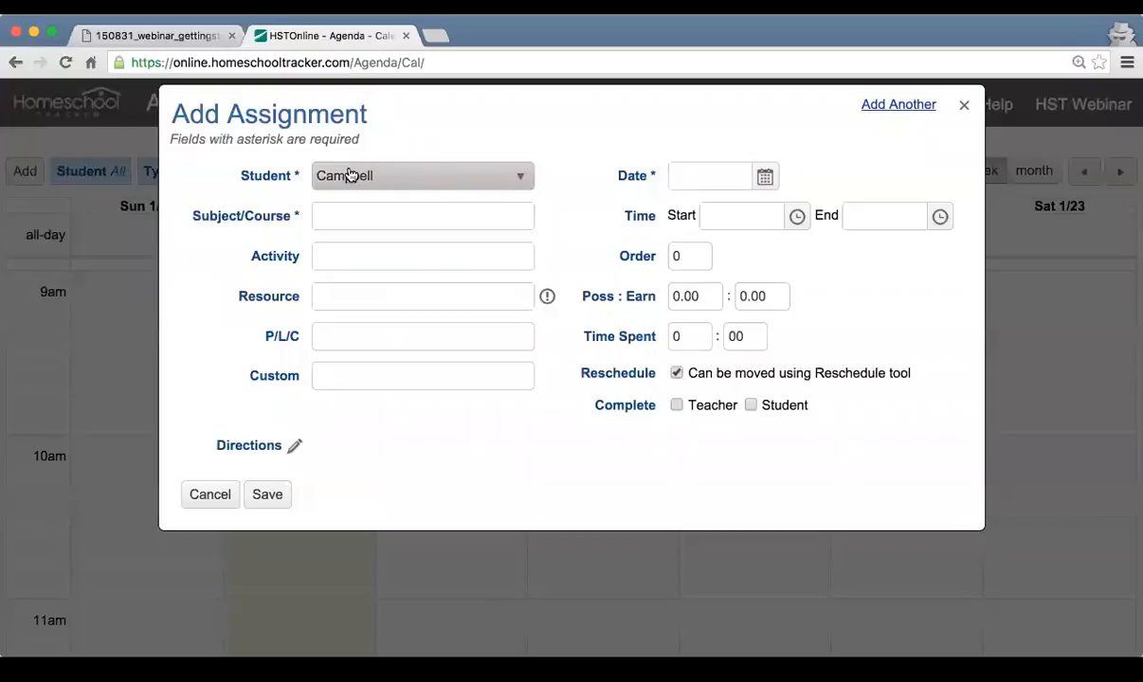
left_click(434, 186)
left_click(433, 186)
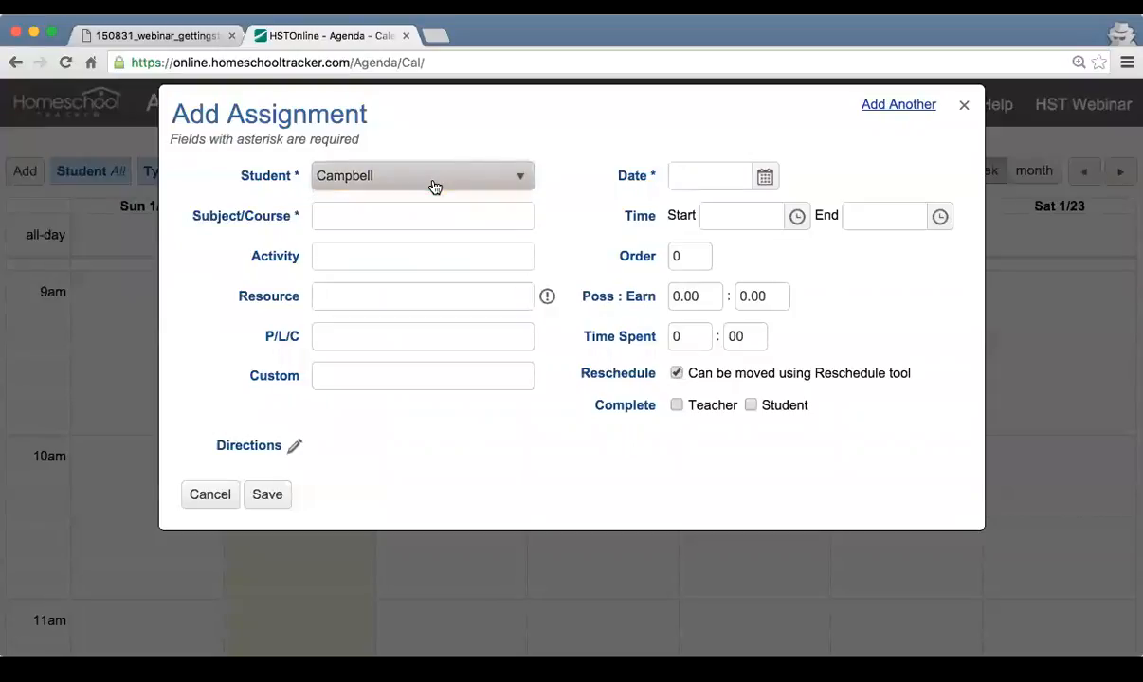
left_click(424, 221)
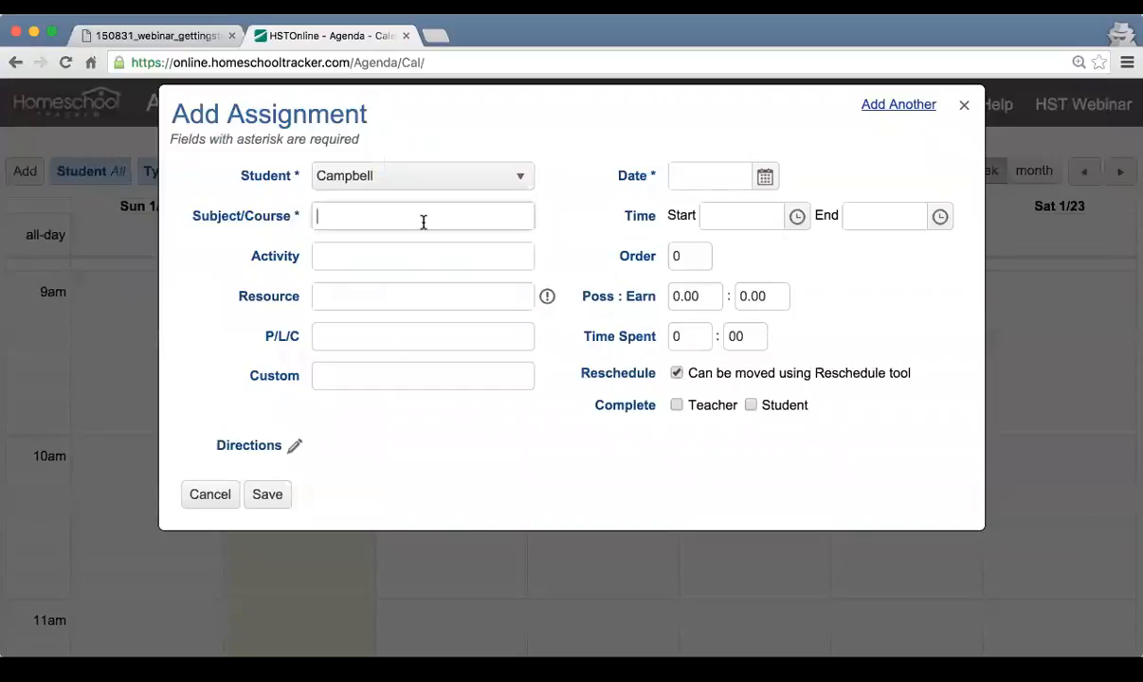
left_click(424, 218)
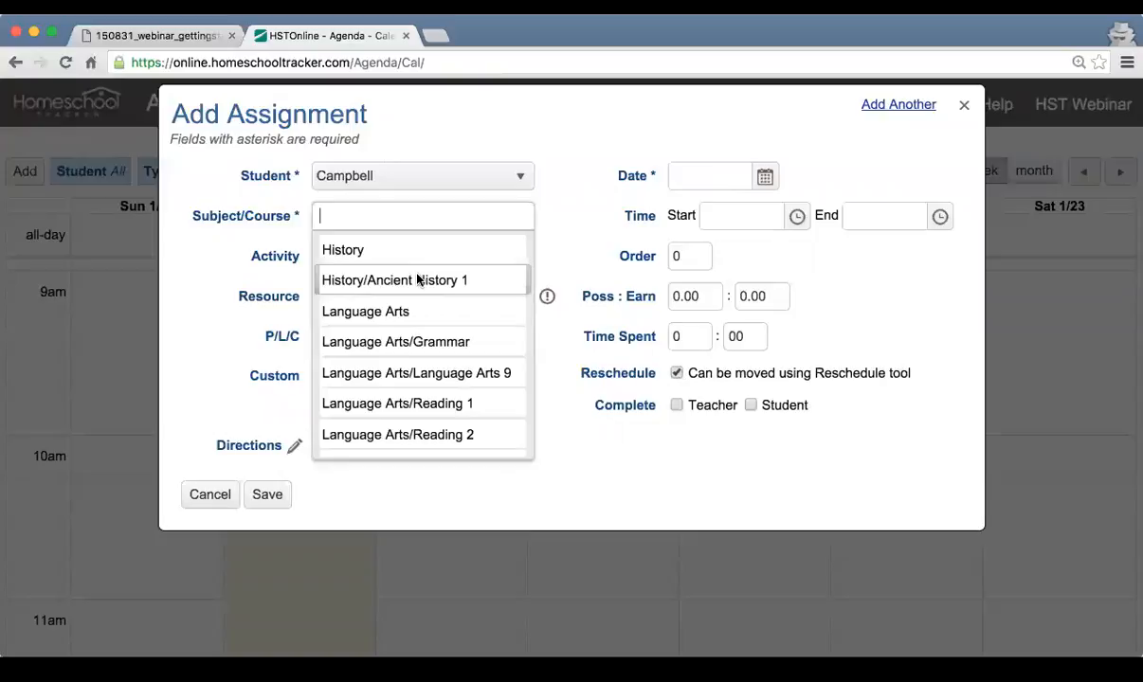
left_click(453, 281)
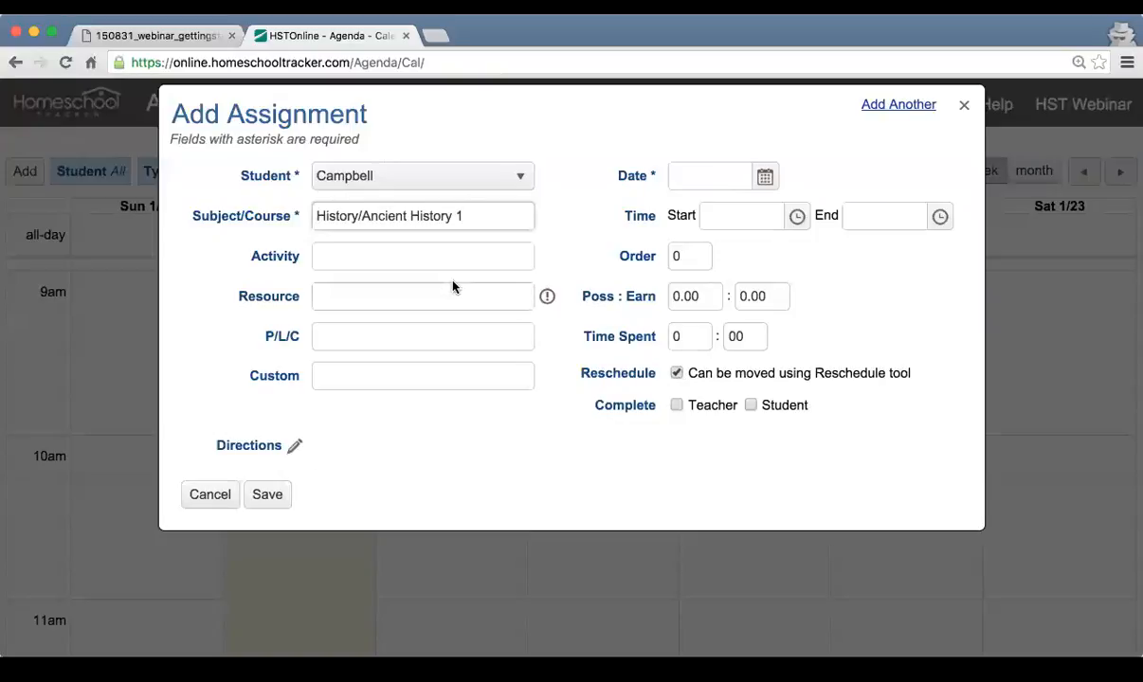
Step: Set the assignment's activity to Lesson, resource to All About Spelling Level 7 Teacher's Manual, and P/L/C to Pages 1-12
left_click(425, 259)
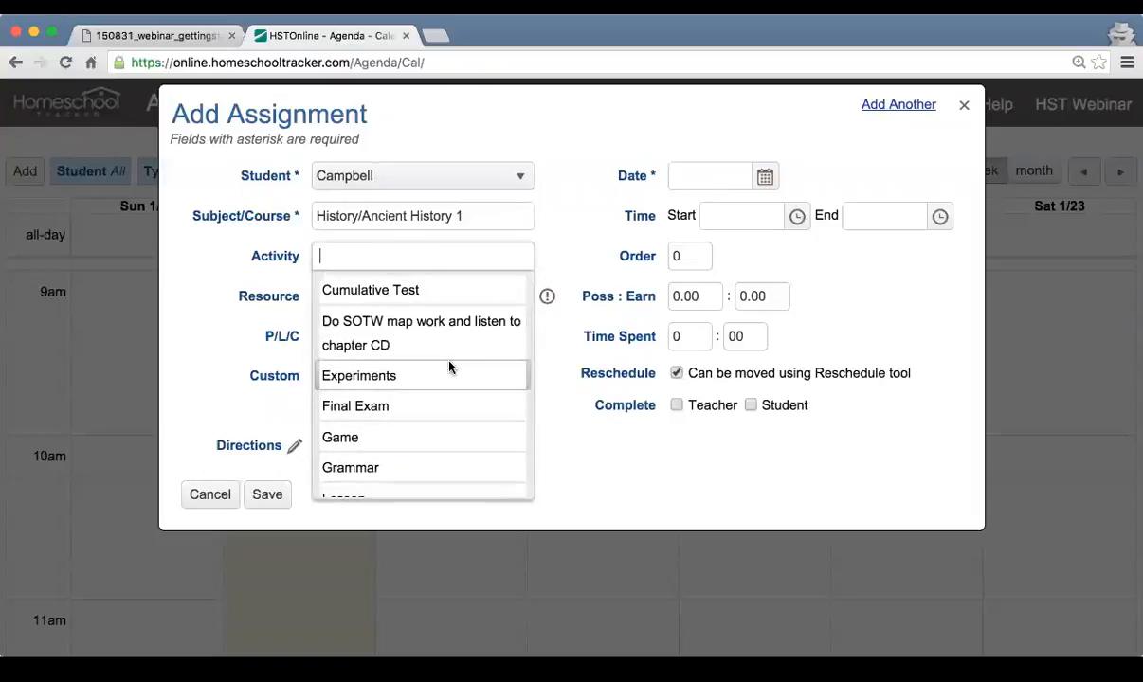
scroll(449, 367, "down", 2)
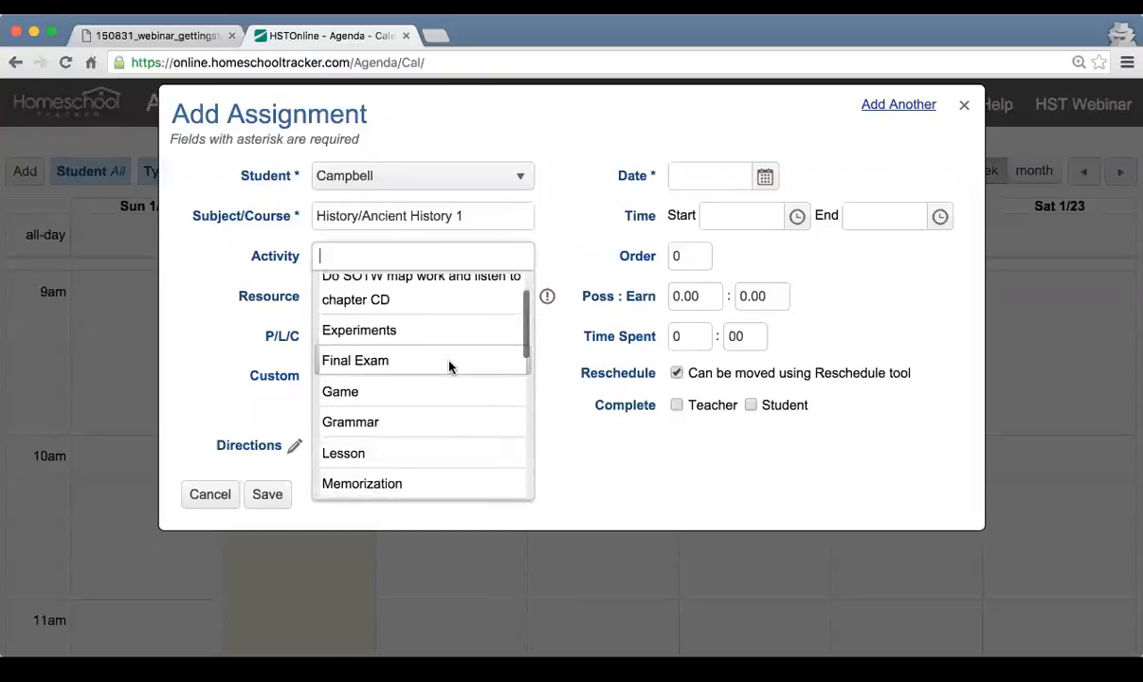
left_click(414, 457)
left_click(390, 301)
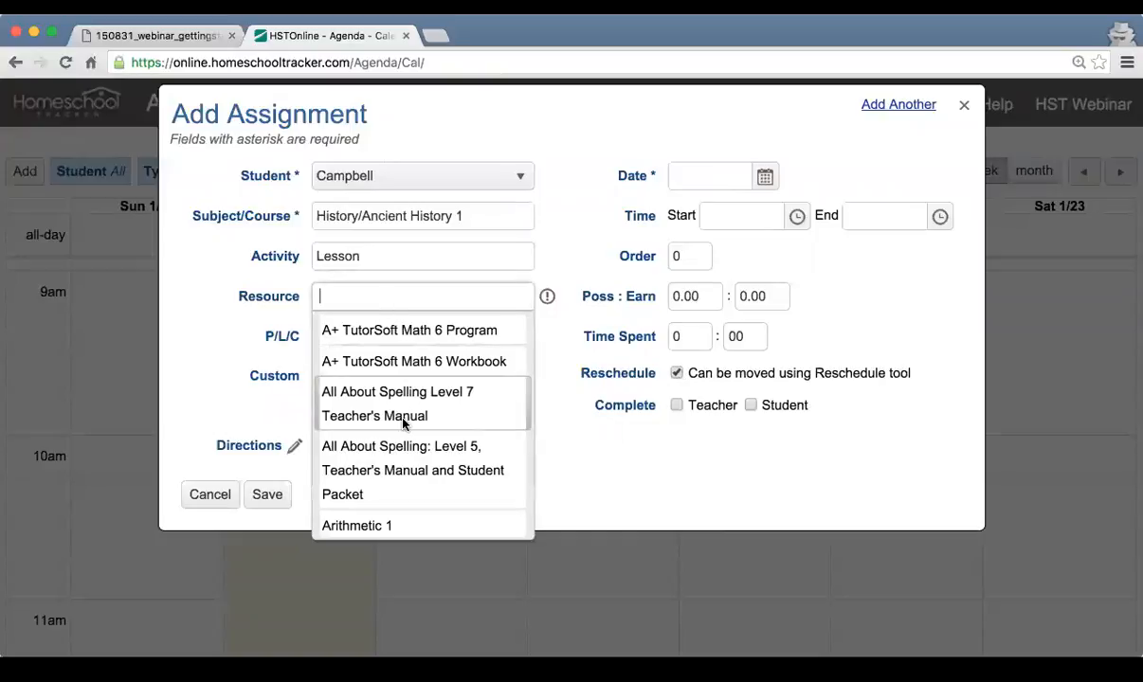
left_click(404, 390)
left_click(377, 337)
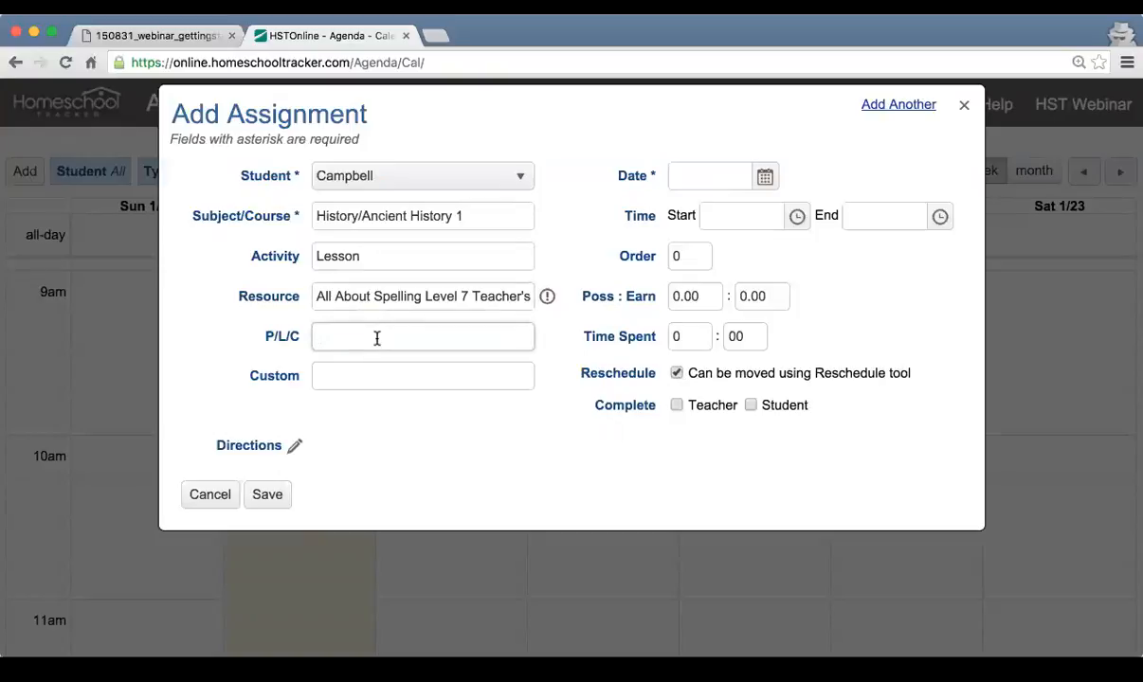
type("Pages 1-12")
key("Tab")
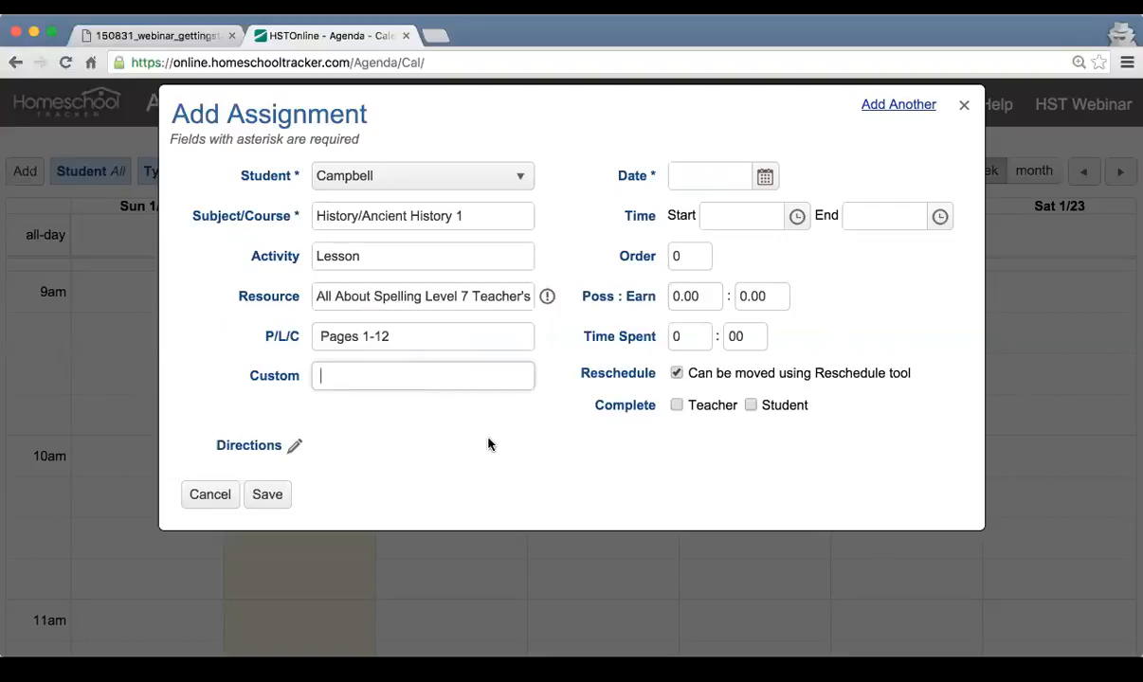
Step: Schedule the assignment on 1/18/2016 with a start time of 9:00 AM and an end time of 10:00 AM
left_click(764, 185)
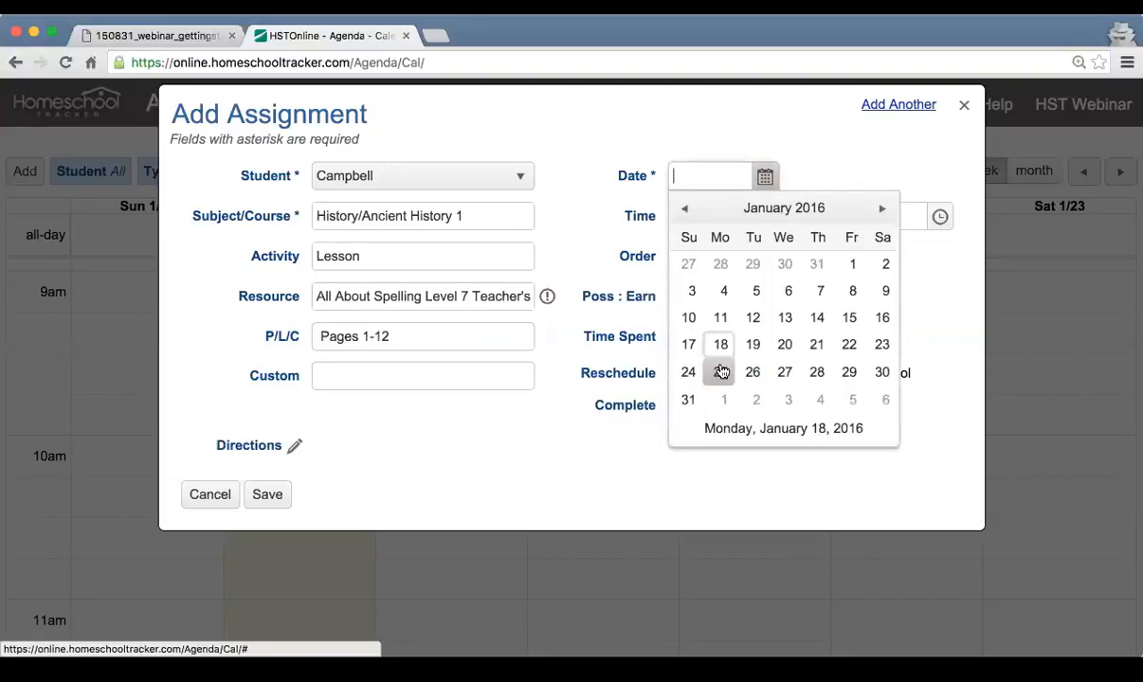
left_click(721, 347)
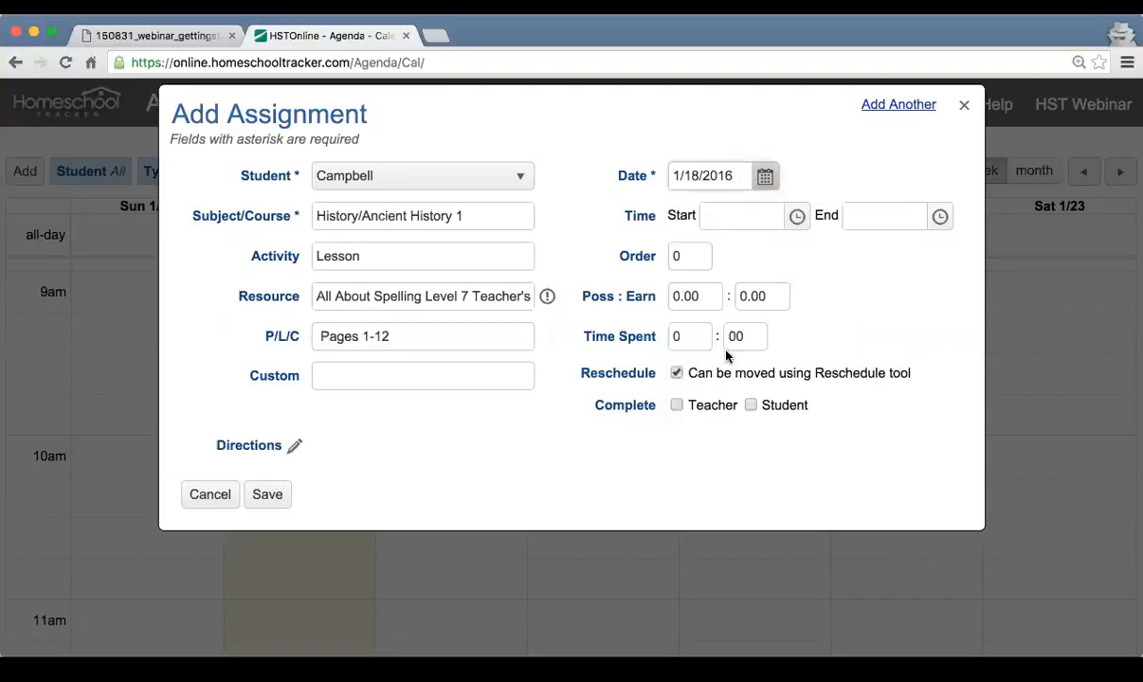
left_click(795, 217)
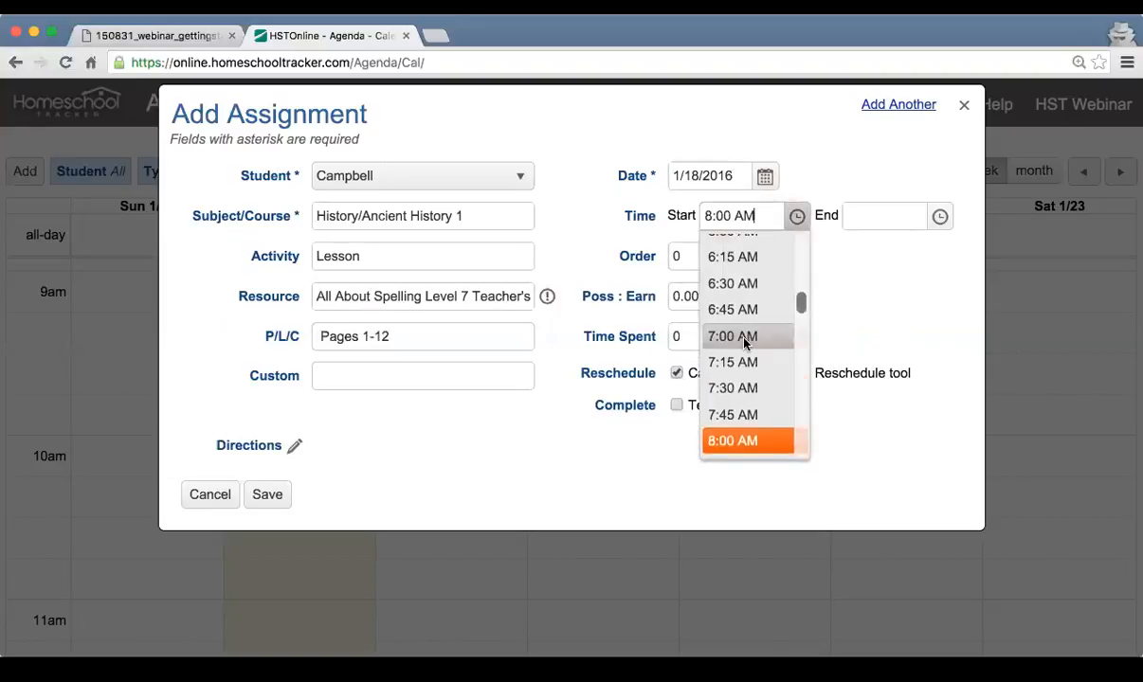
scroll(745, 398, "down", 2)
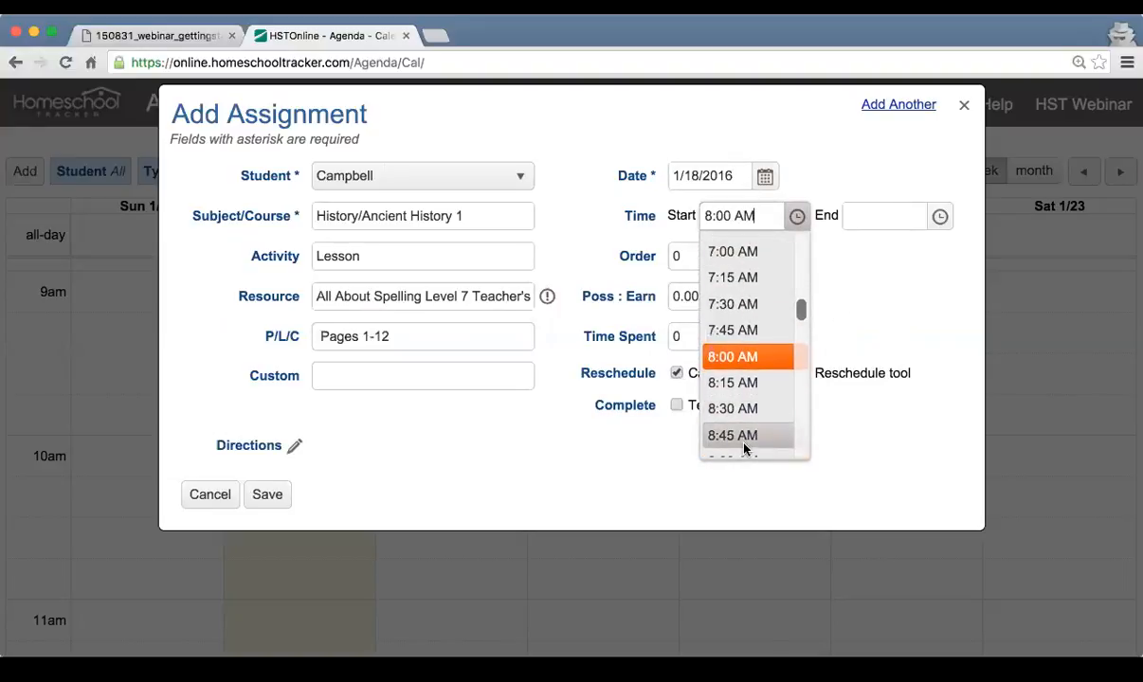
scroll(743, 436, "down", 1)
left_click(742, 418)
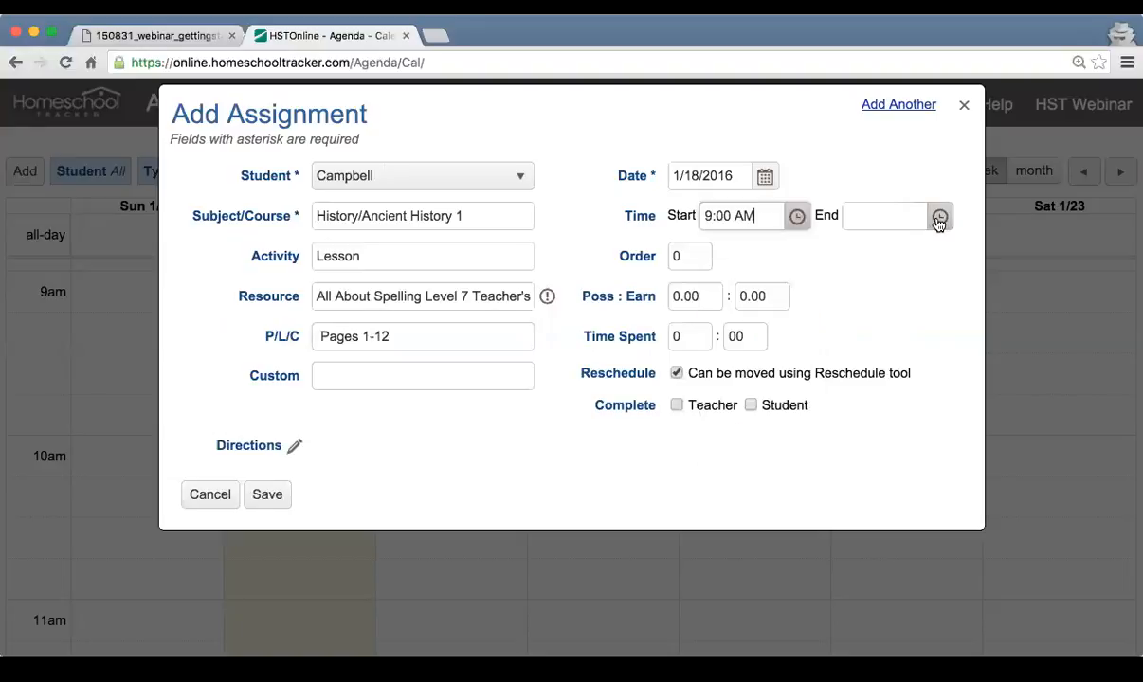
left_click(940, 217)
scroll(857, 322, "down", 2)
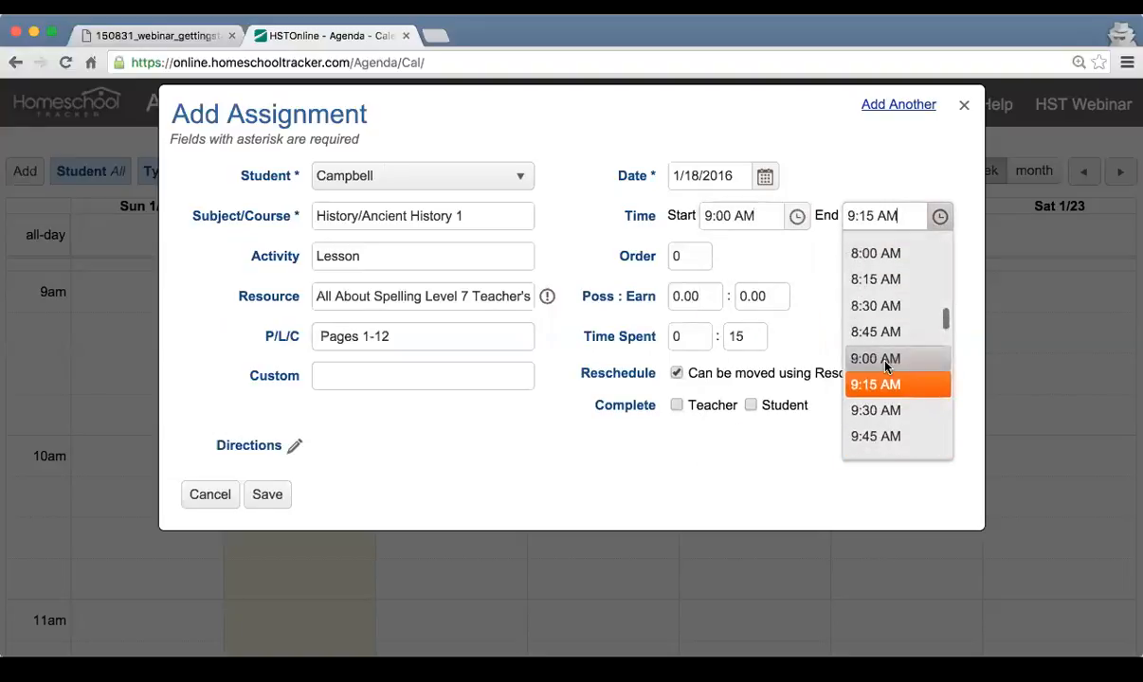
scroll(888, 379, "down", 1)
left_click(891, 406)
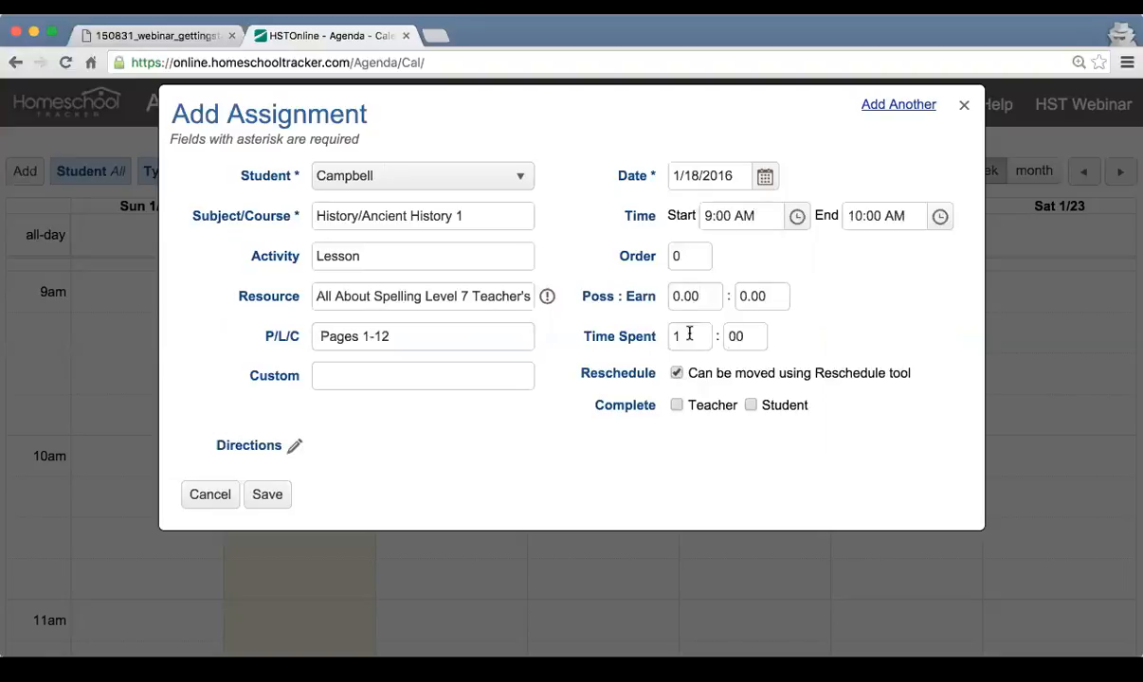
Step: Set the assignment's possible points to 10 and save the assignment
left_click(692, 297)
type("10")
key("Tab")
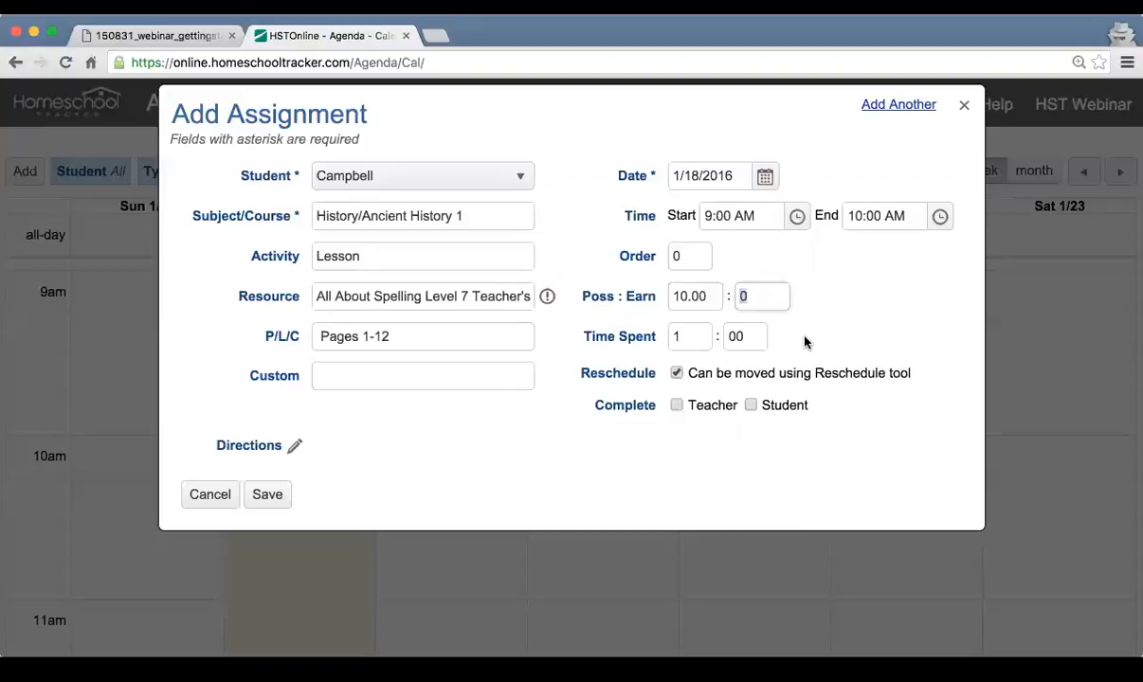
left_click(281, 496)
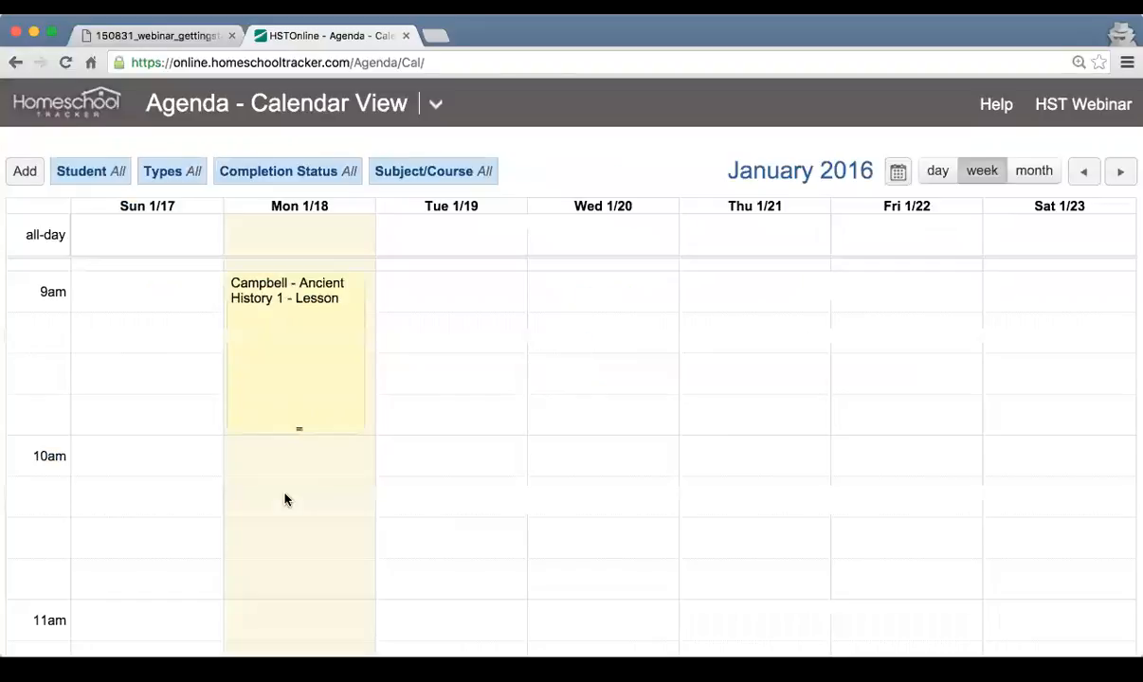
Step: Review the summary and full edit form of Monday's Ancient History 1 lesson, and close the form without saving
scroll(285, 499, "up", 1)
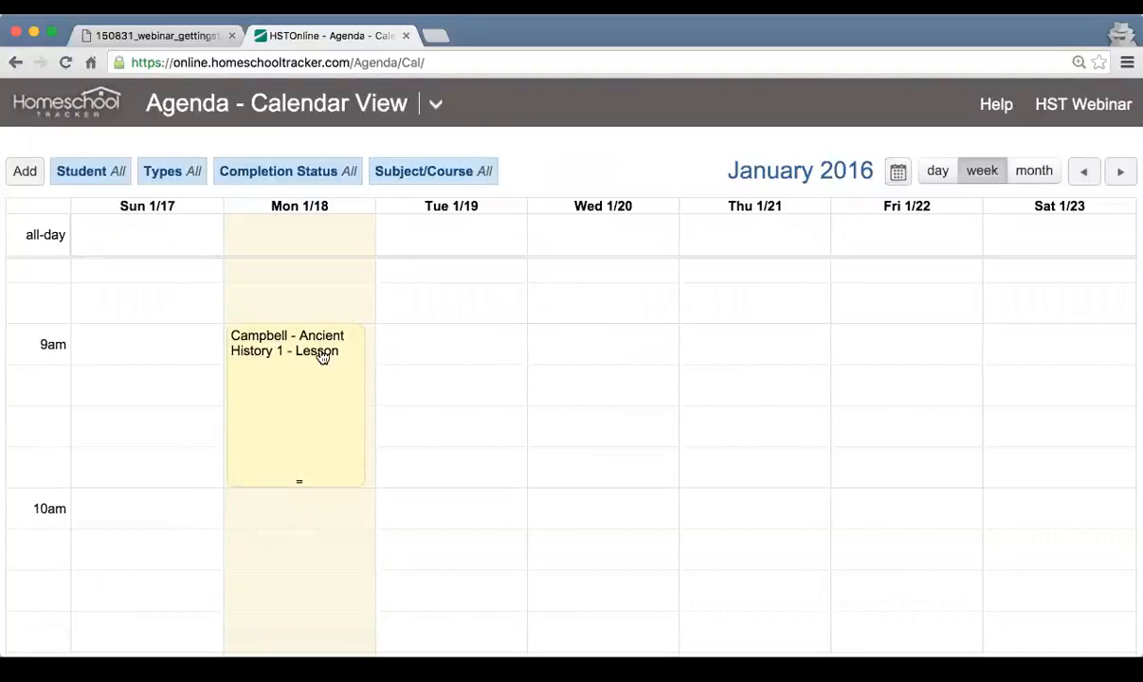
scroll(473, 459, "down", 1)
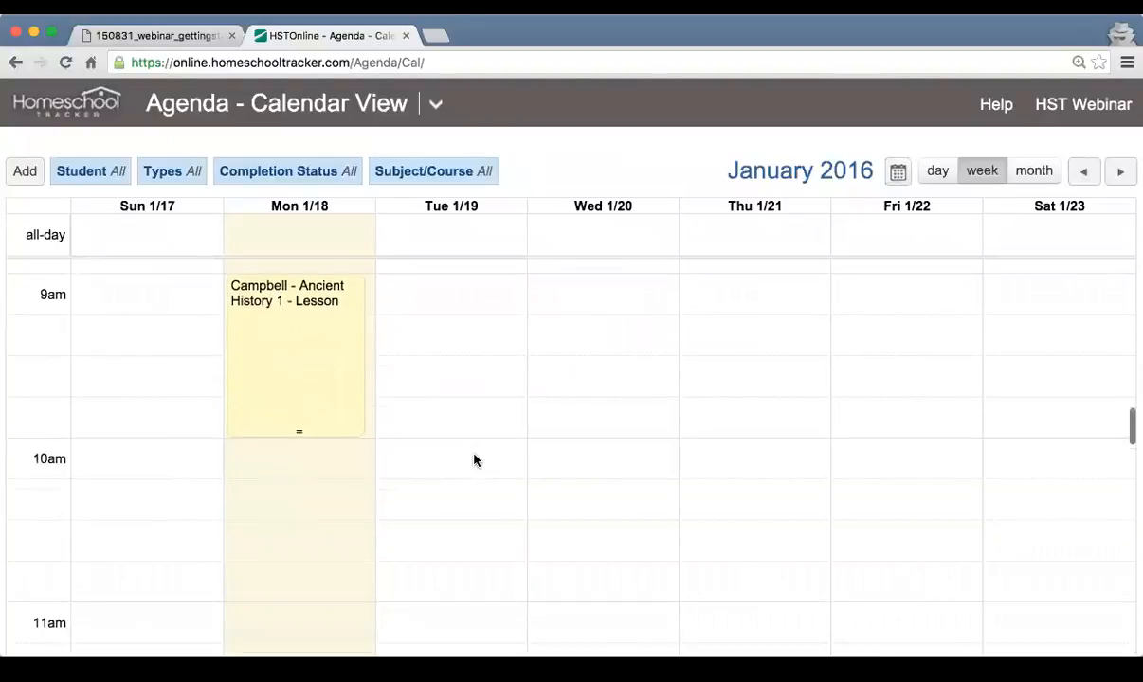
left_click(310, 359)
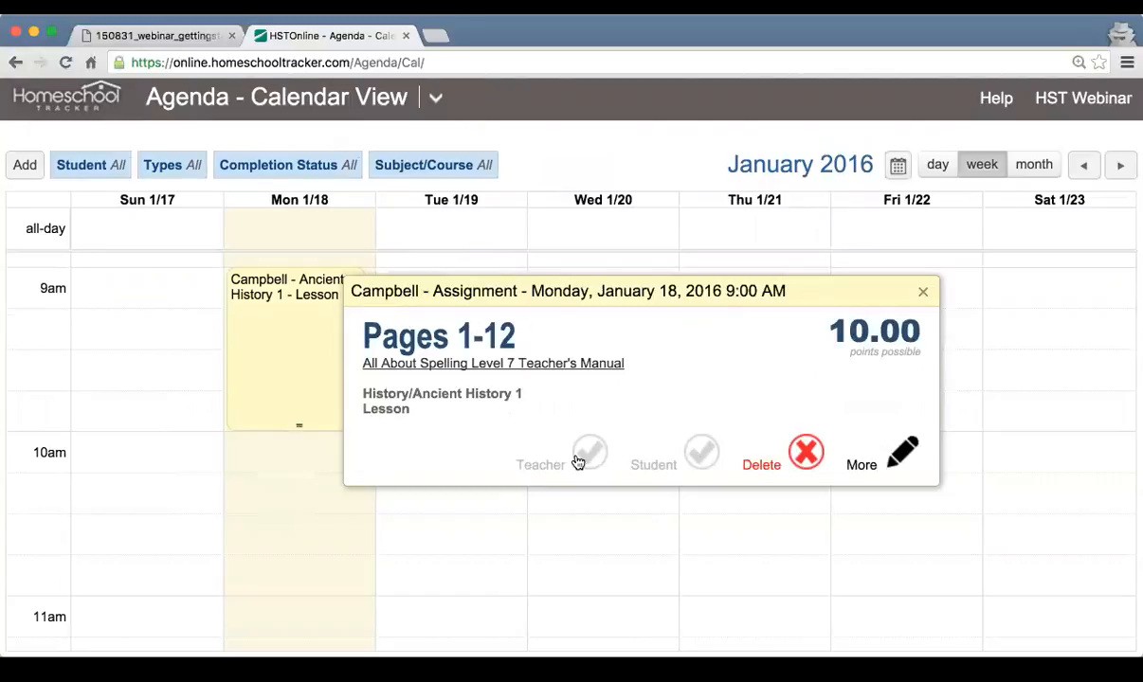
left_click(903, 454)
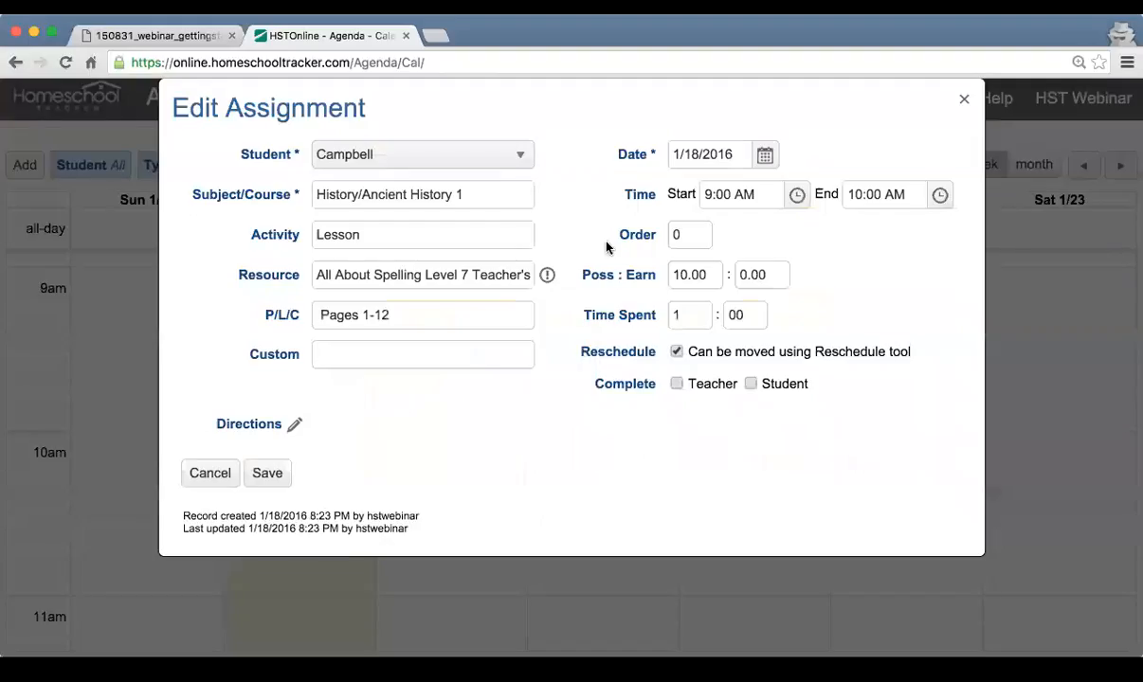
left_click(206, 474)
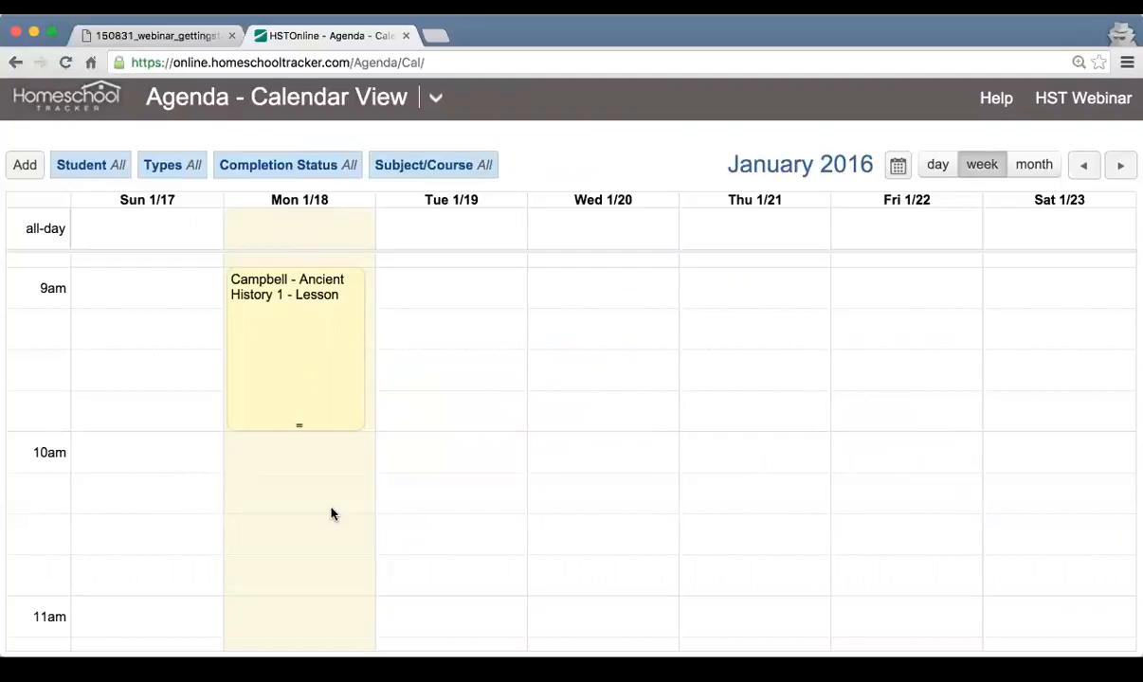
Step: Edit Monday's Ancient History 1 lesson to 9 points earned, mark it complete by the teacher, and save it
left_click(303, 382)
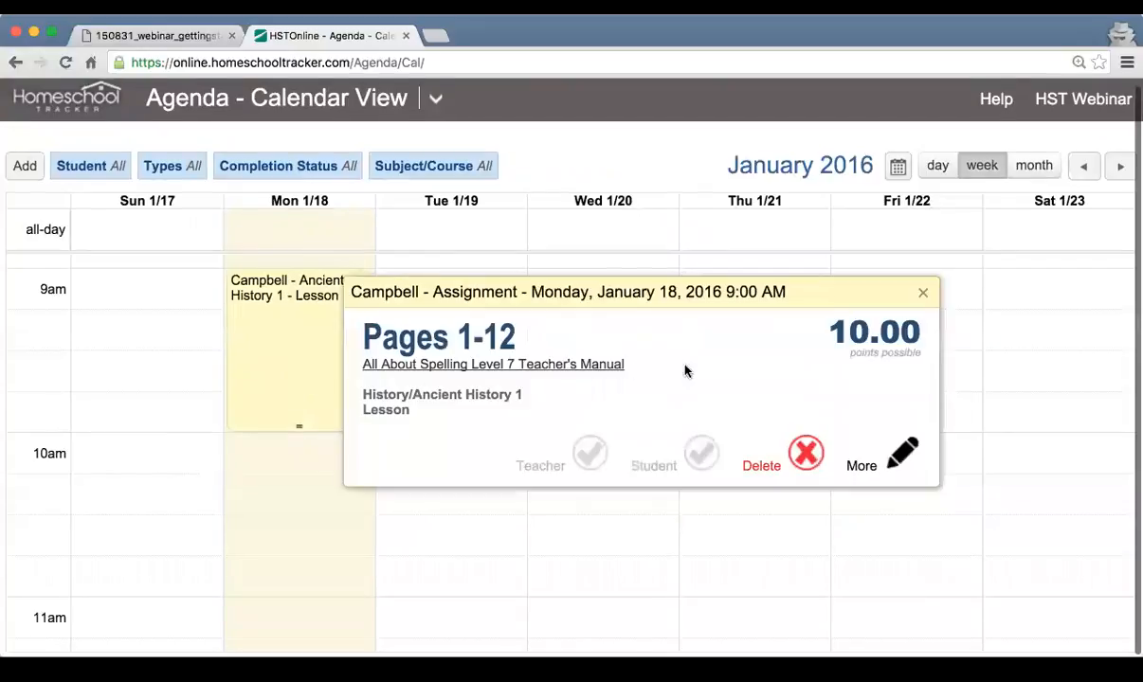
left_click(900, 455)
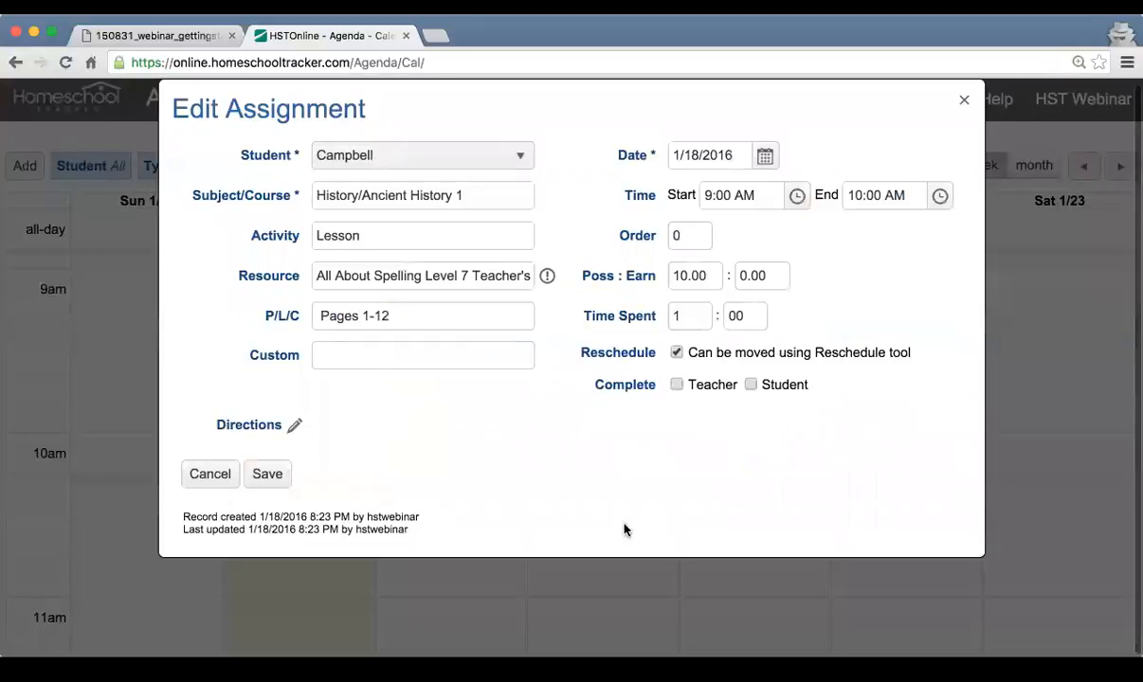
left_click(771, 269)
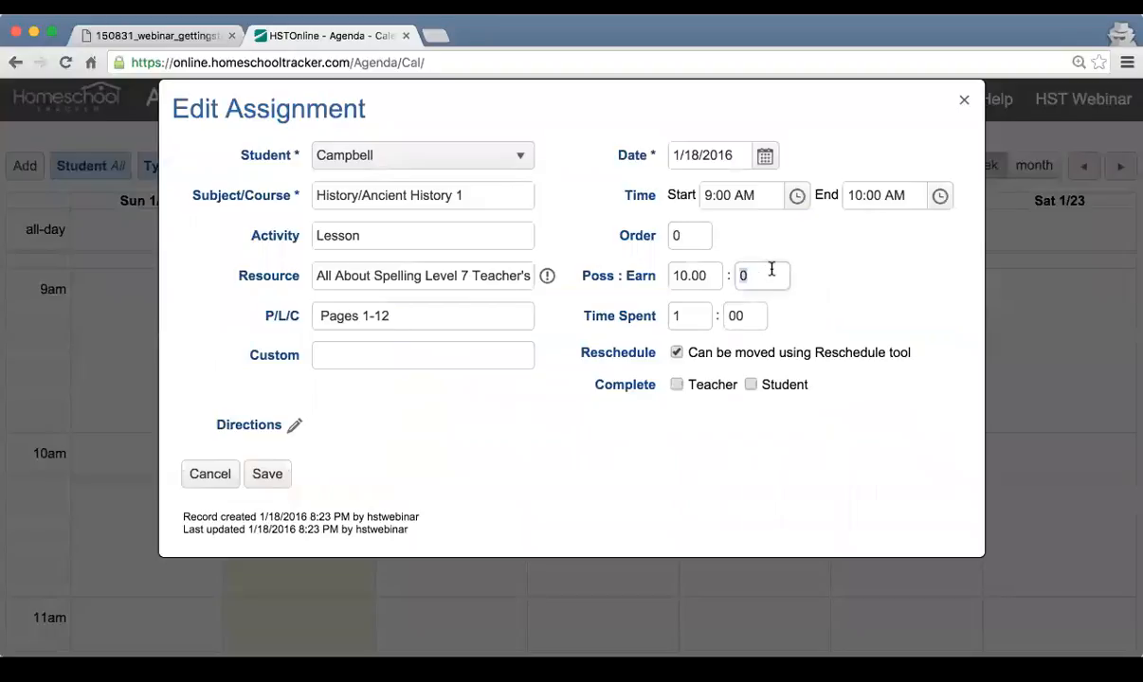
type("9")
key("Tab")
left_click(675, 385)
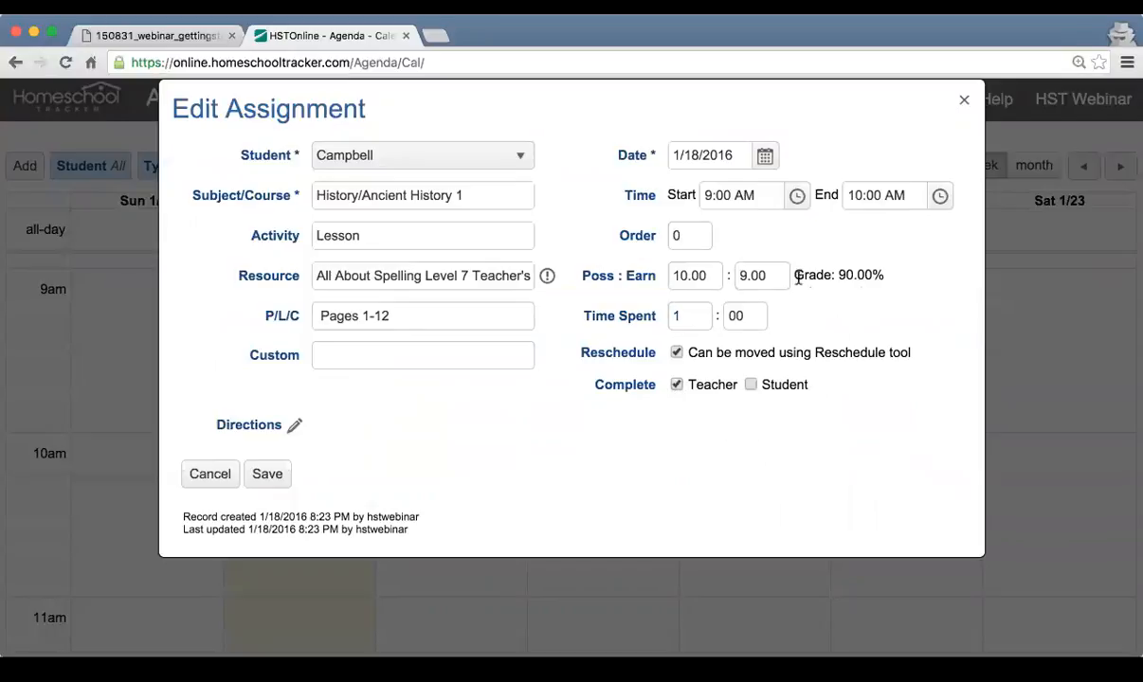
left_click_drag(794, 275, 885, 285)
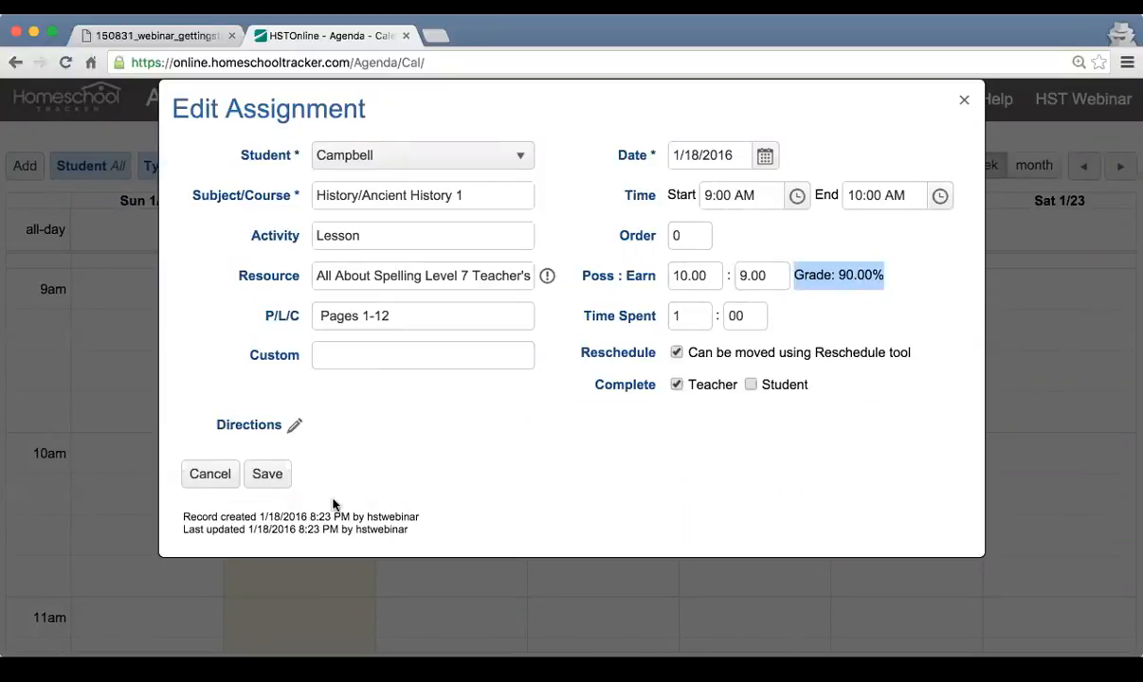
left_click(267, 476)
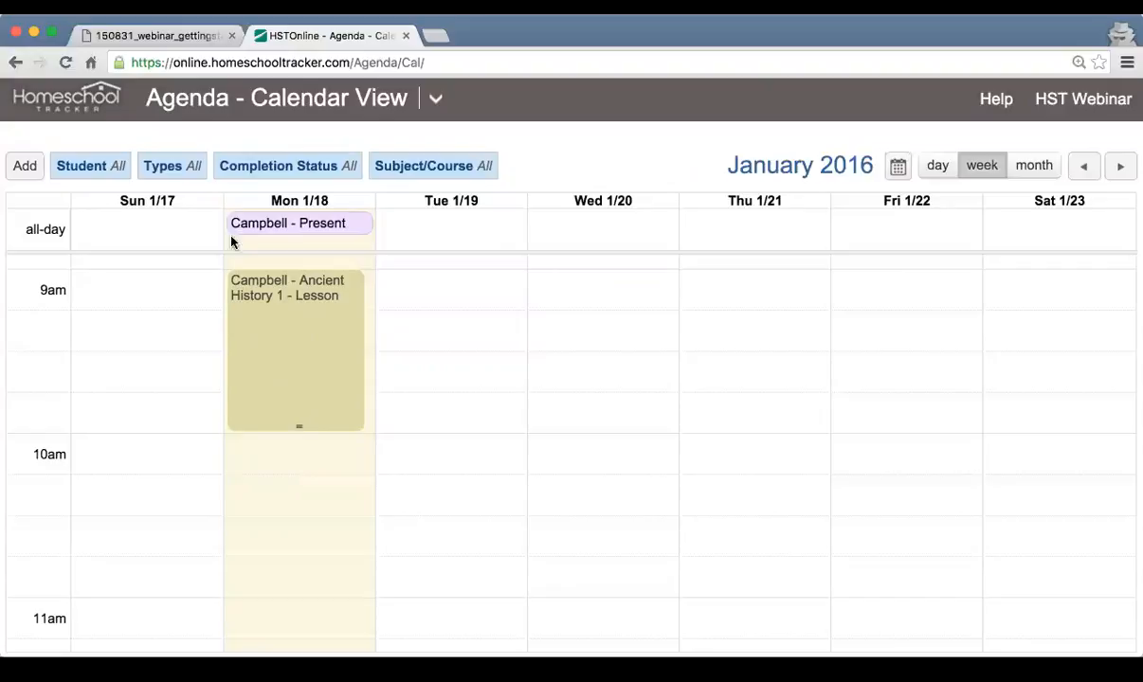
Step: View the details of the student's all-day attendance entry on Monday 1/18 and close them
left_click(291, 226)
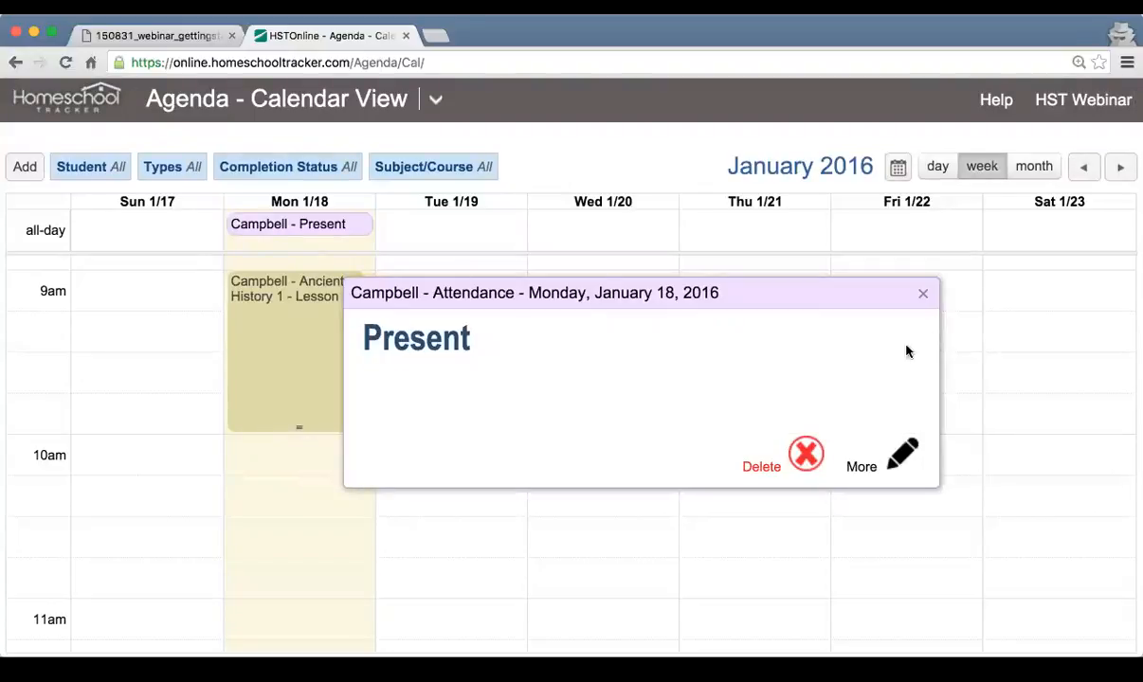
left_click(923, 294)
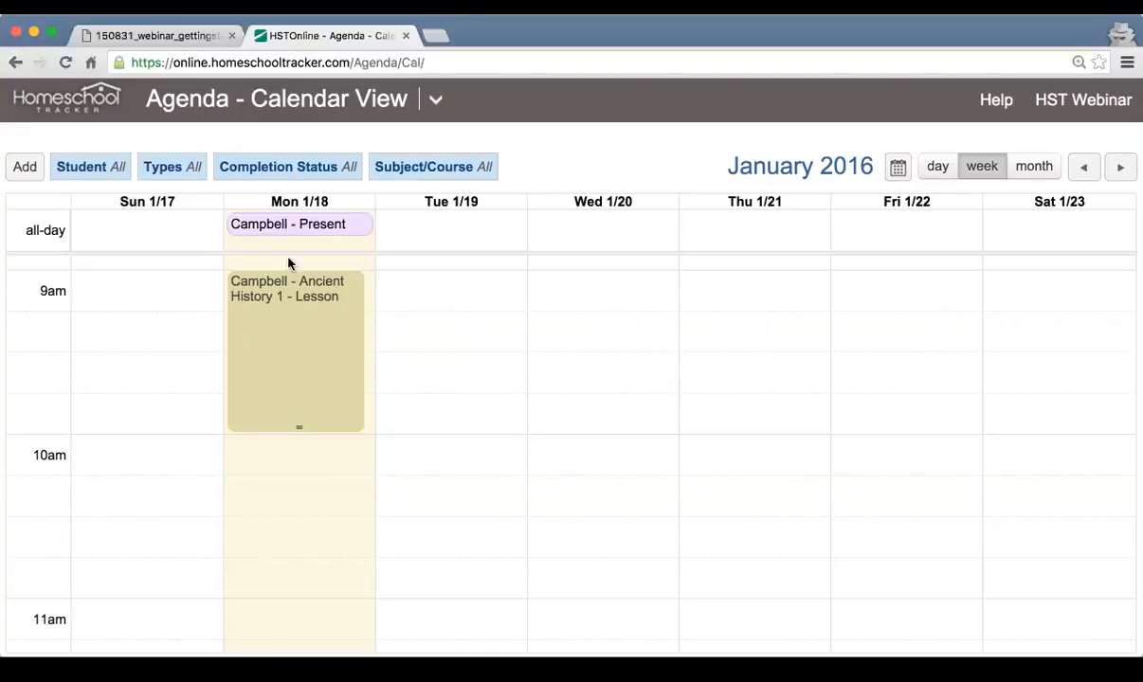
scroll(289, 429, "up", 1)
scroll(289, 428, "down", 1)
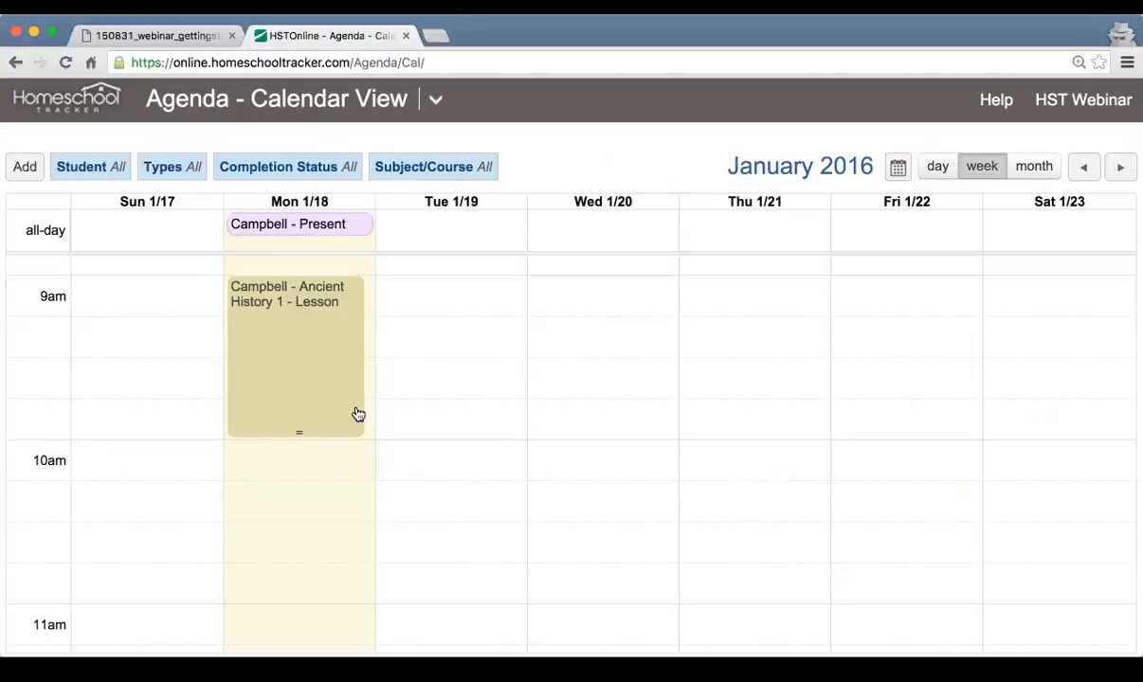
Step: Review the summary and full edit form of Monday's completed Ancient History 1 lesson, and close the form without saving
left_click(25, 173)
left_click(319, 349)
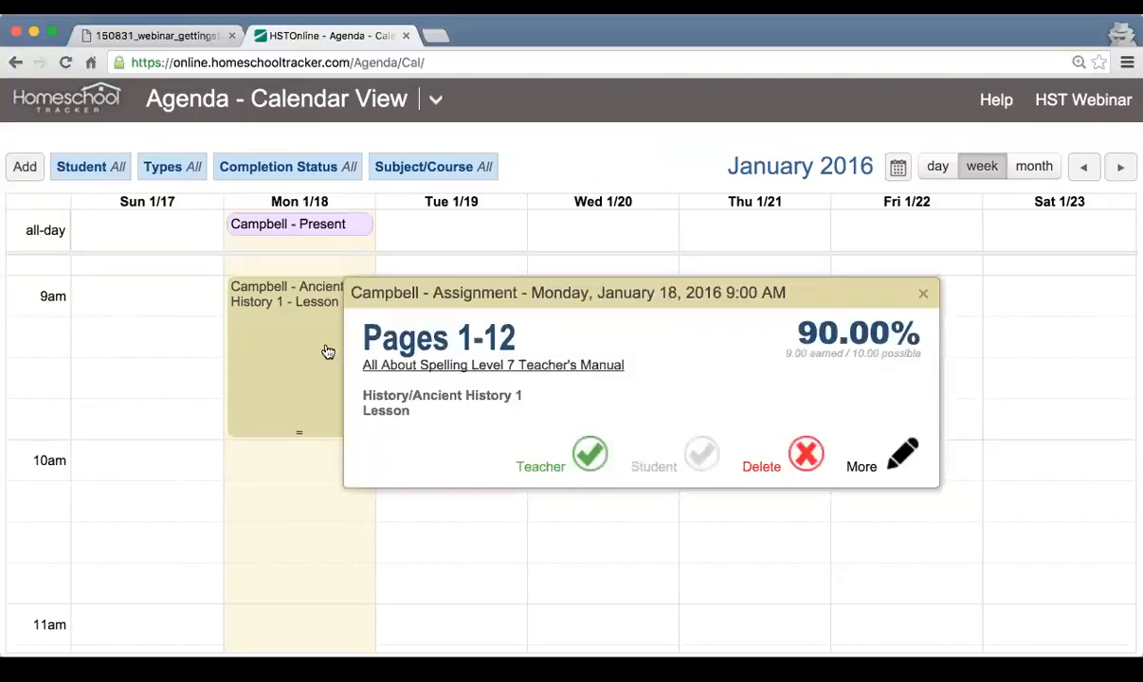
left_click(894, 462)
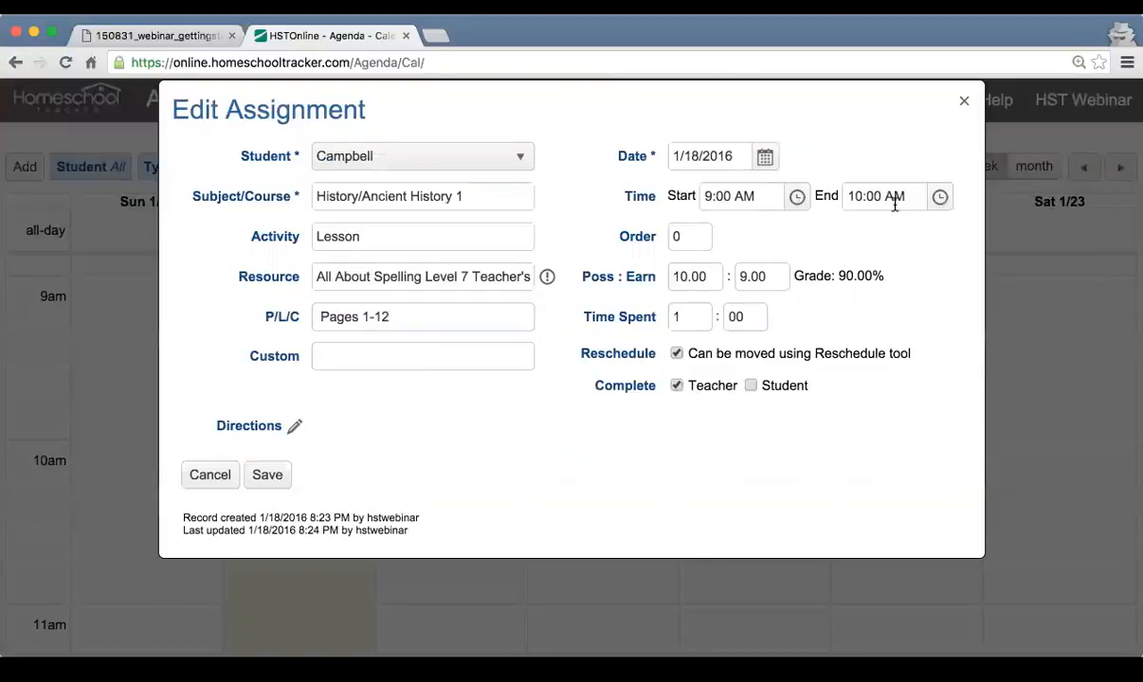
left_click(963, 100)
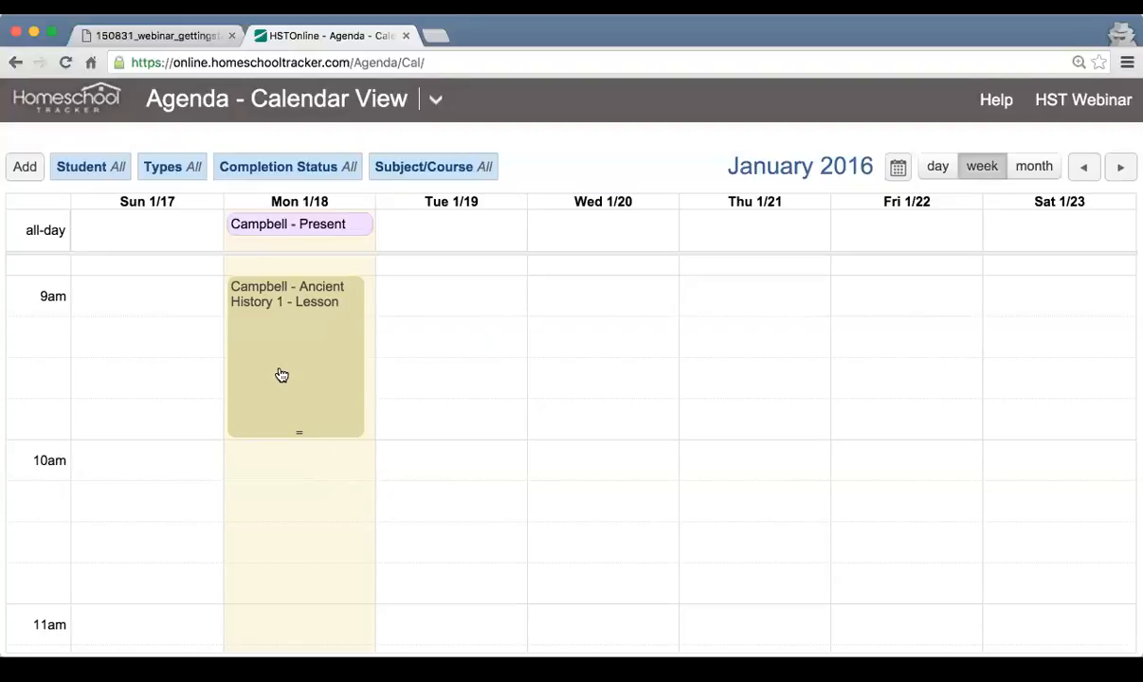
Step: Start adding multiple assignments from the calendar agenda, beginning with the students and assignment details
left_click(25, 171)
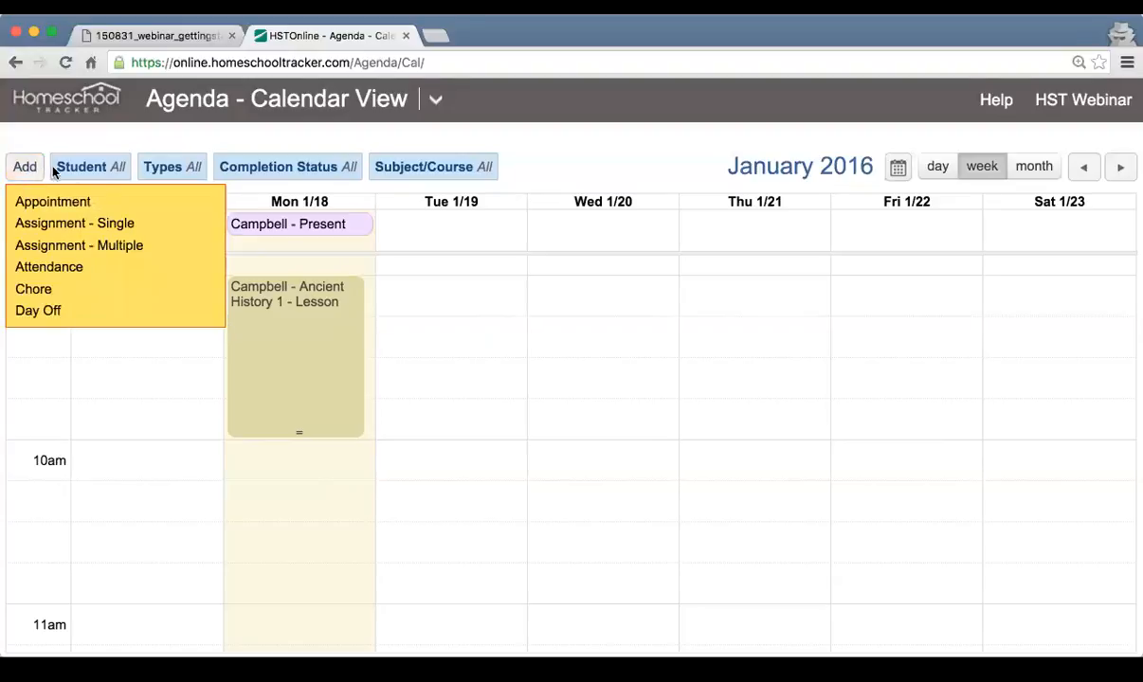
left_click(121, 248)
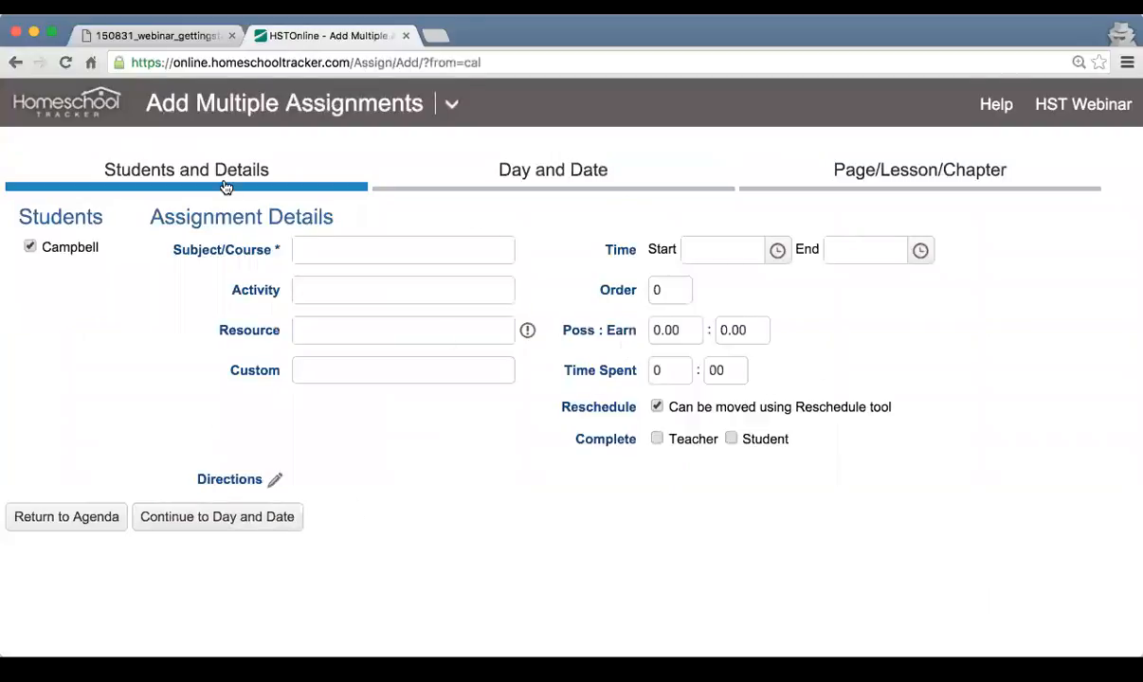
left_click(506, 190)
left_click(849, 179)
left_click(633, 186)
left_click(303, 174)
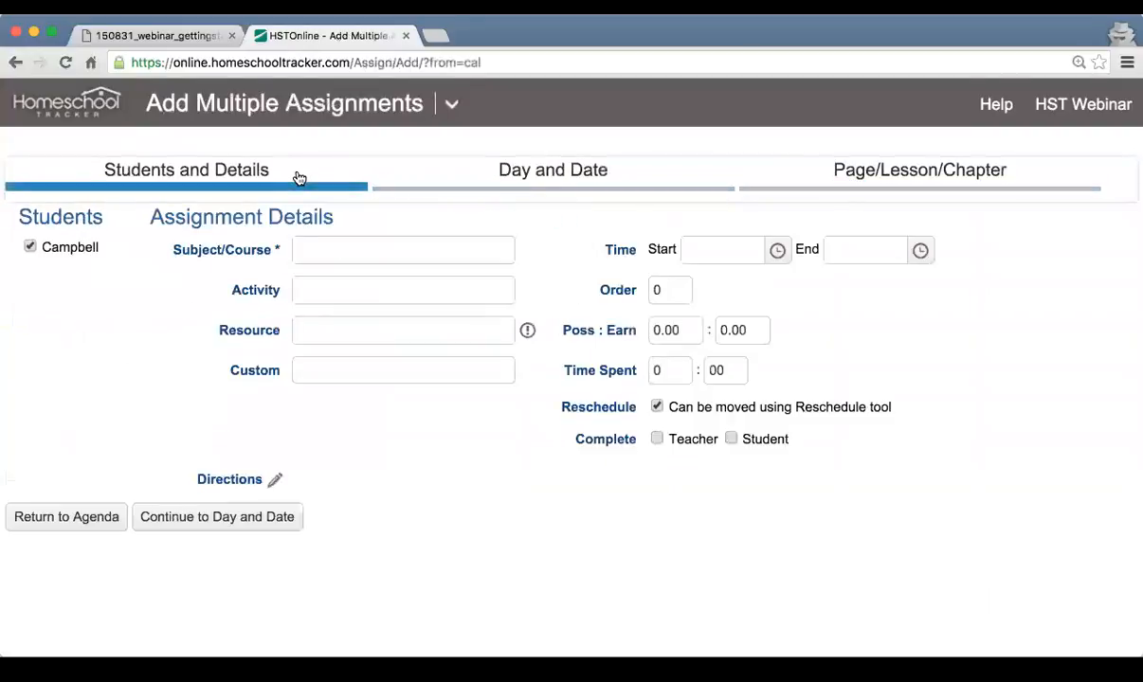
Step: Set the assignments' course to History/Ancient History 1, activity to Lesson and resource to All About Spelling Level 7 Teacher's Manual
left_click(425, 242)
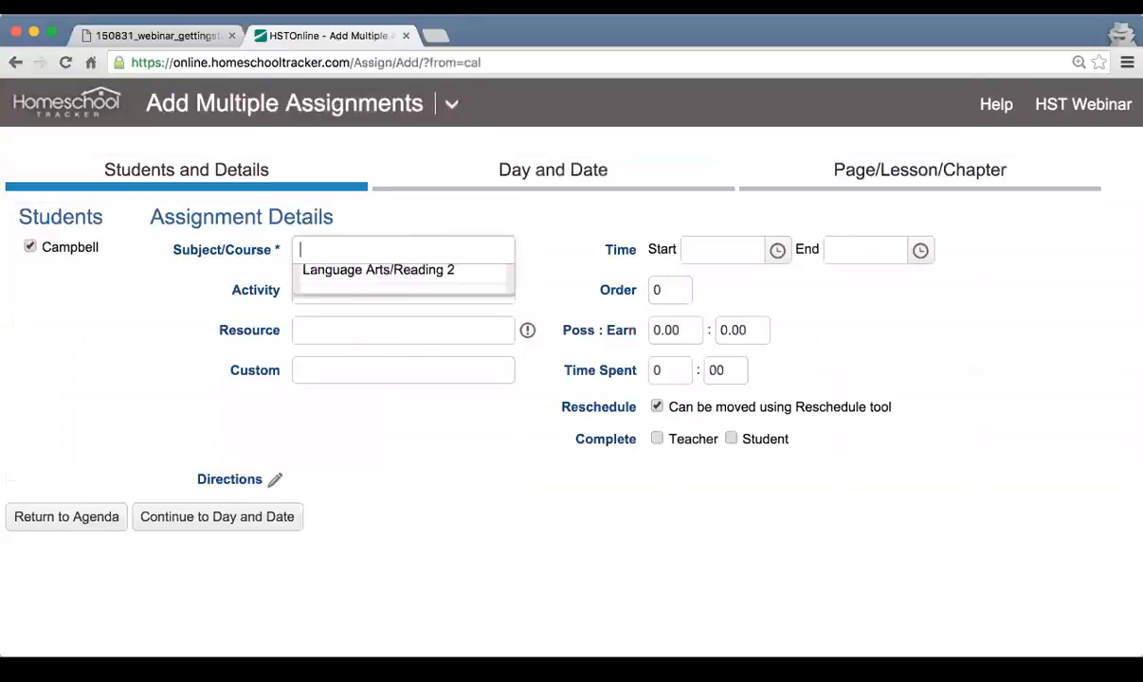
left_click(371, 313)
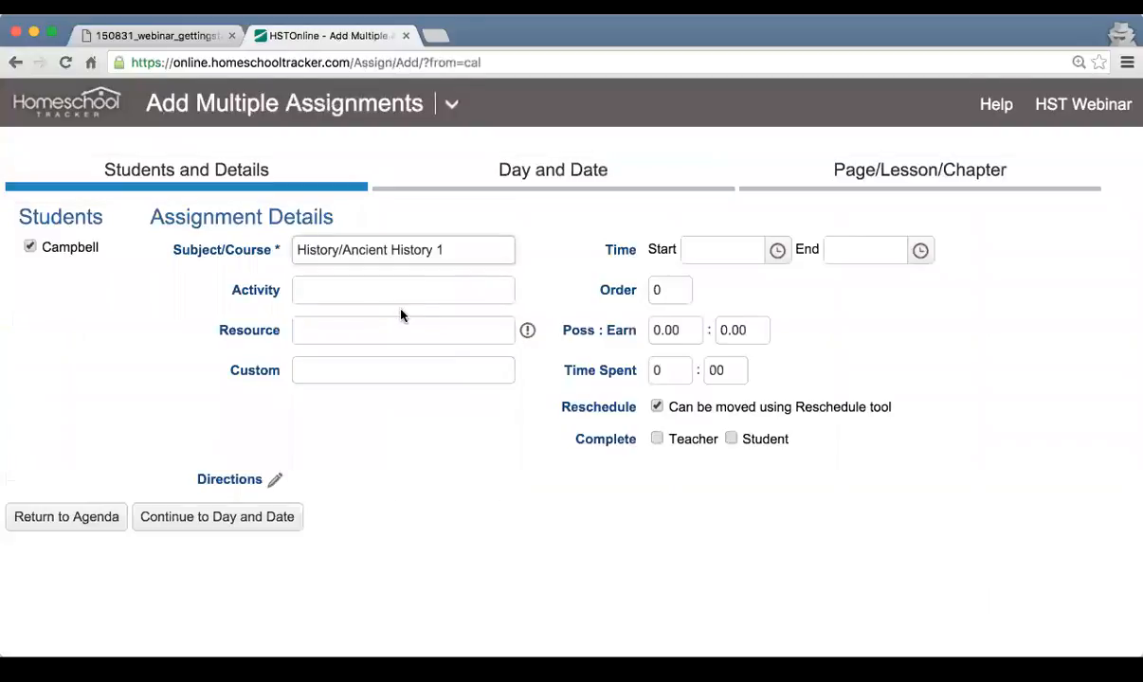
left_click(425, 292)
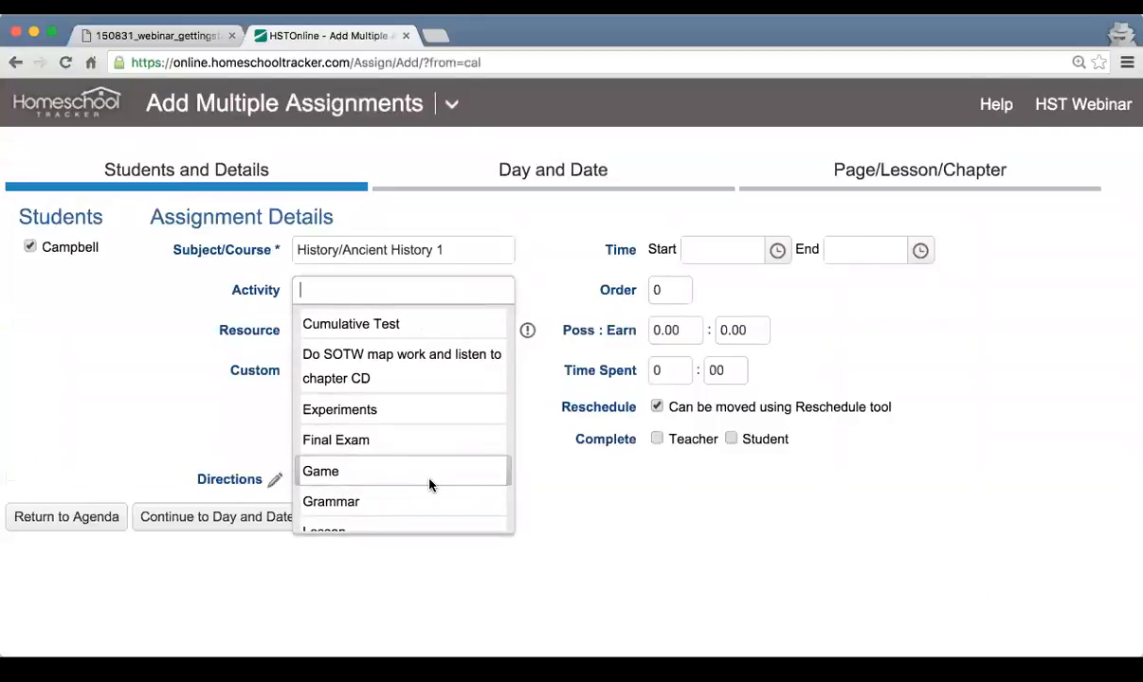
scroll(429, 484, "down", 1)
left_click(431, 492)
left_click(396, 336)
left_click(414, 449)
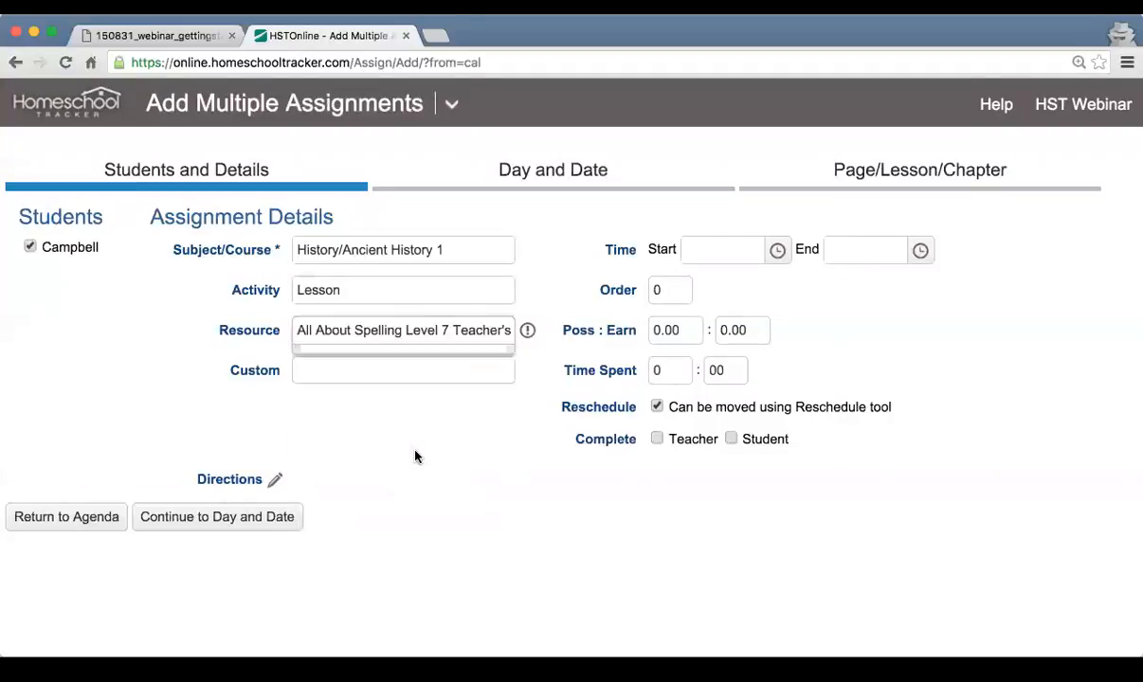
Step: Set the assignments' start time to 9:00 AM and end time to 10:00 AM
left_click(776, 251)
scroll(758, 334, "down", 5)
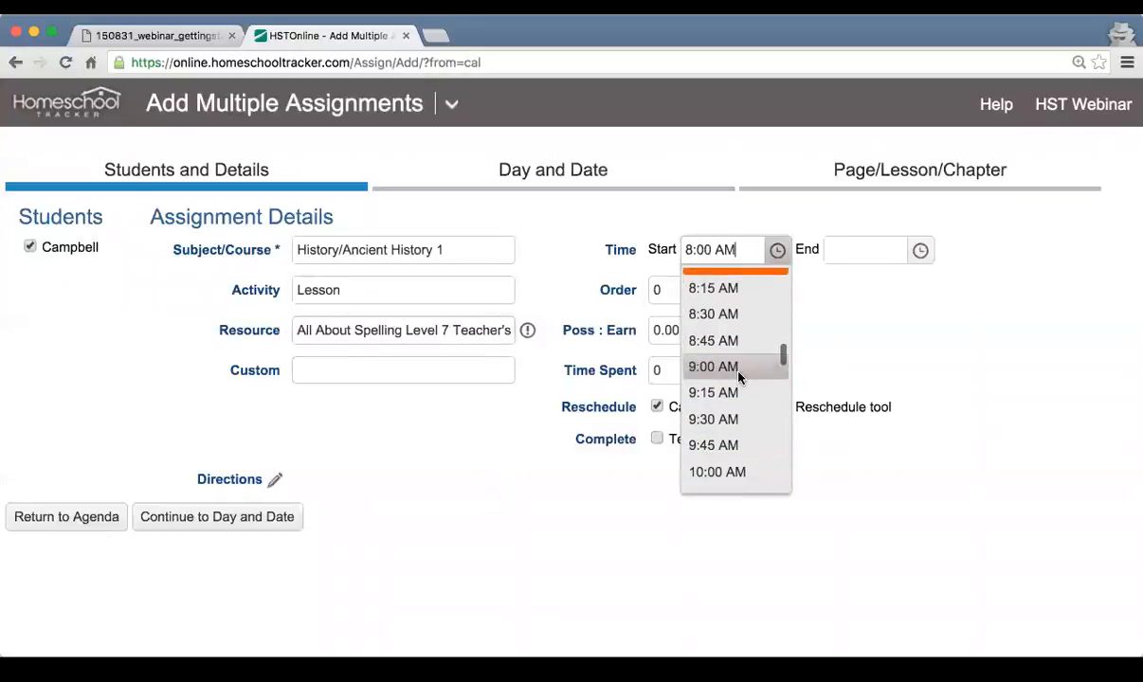
left_click(743, 369)
left_click(920, 250)
scroll(886, 341, "down", 4)
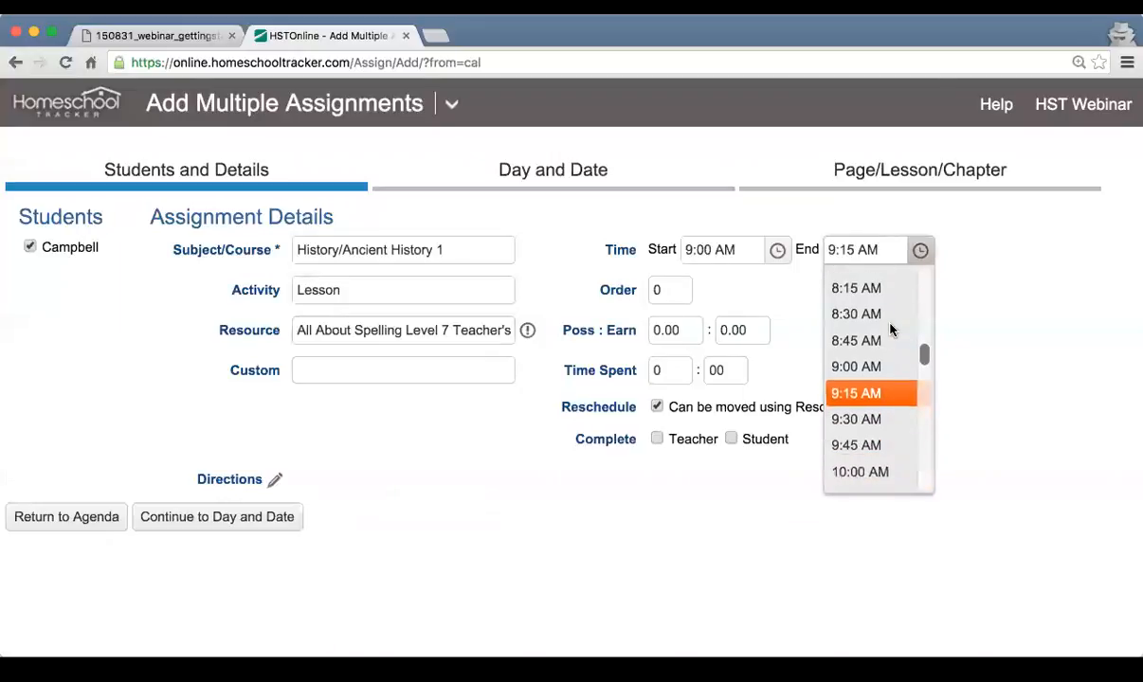
left_click(857, 401)
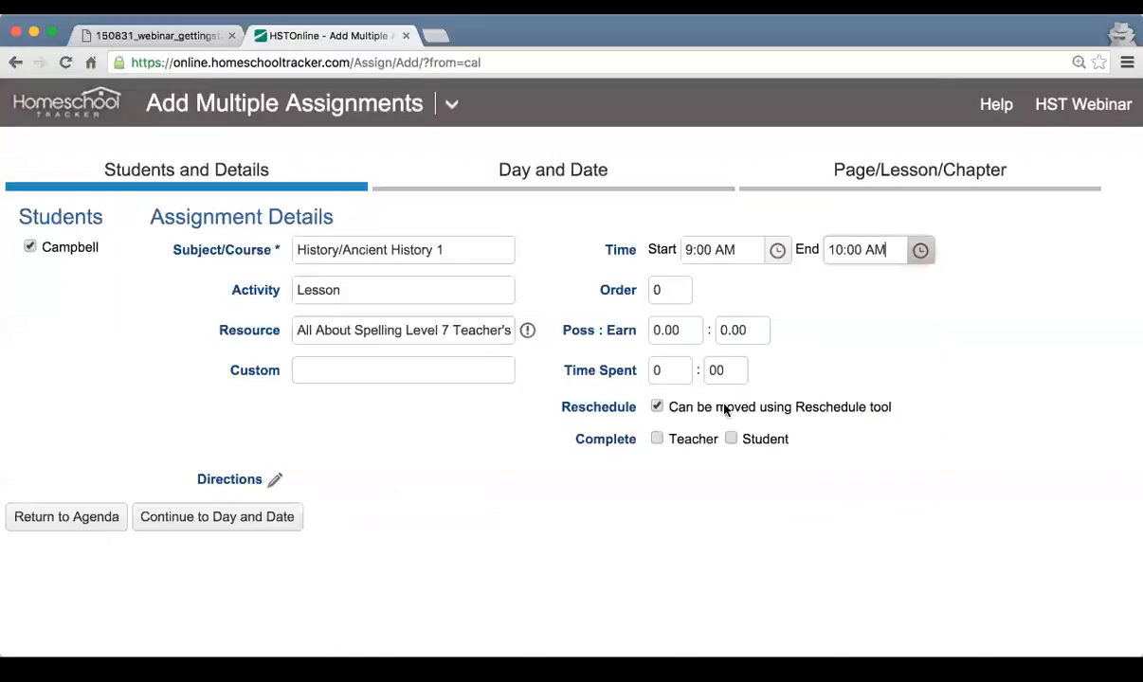
Step: Set the assignments' possible points to 10 and continue to the day and date options
left_click(675, 326)
type("10")
key("Tab")
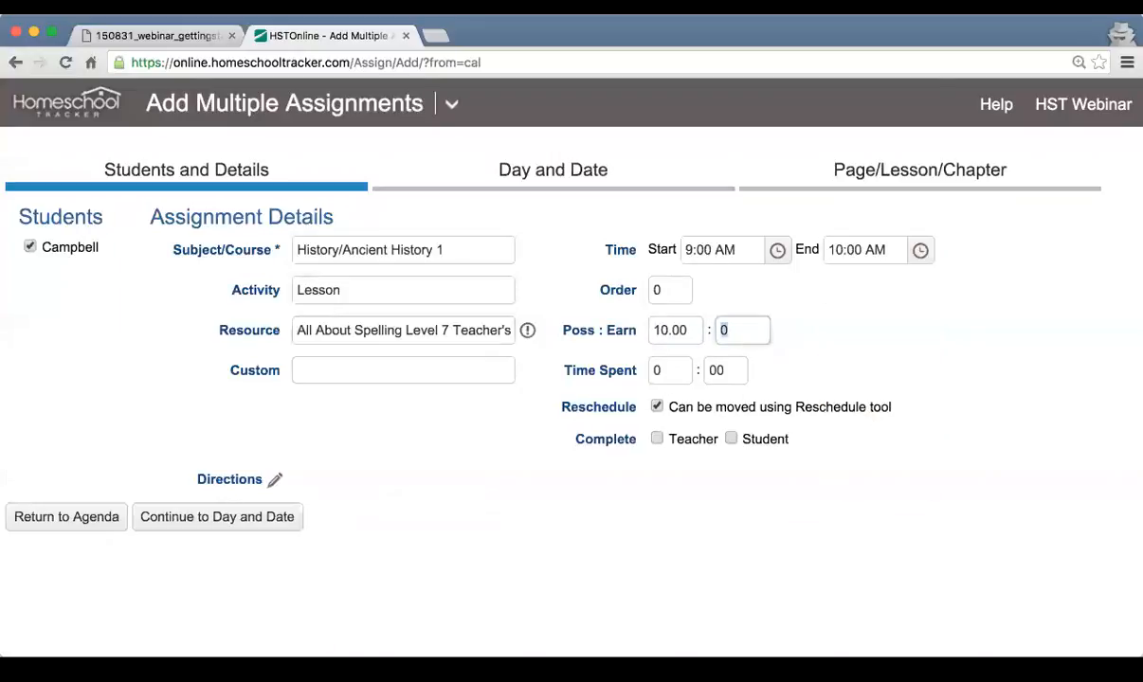
left_click(236, 523)
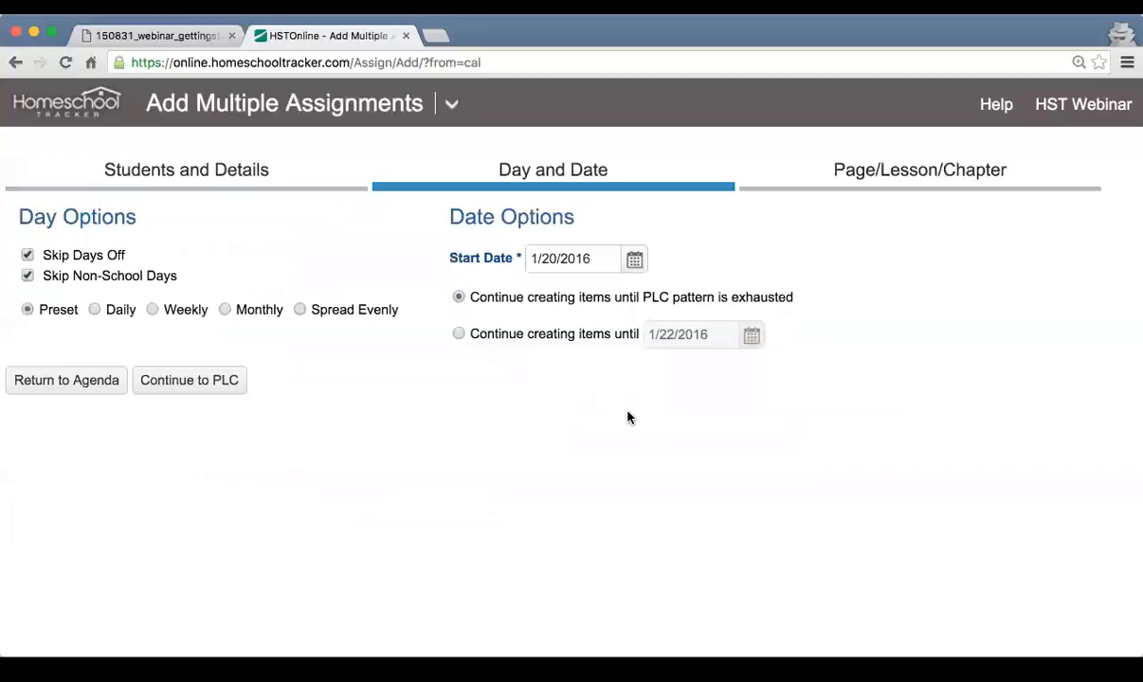
Step: Set the assignments' start date to 1/19/2016 and continue to the page/lesson/chapter options
left_click(635, 268)
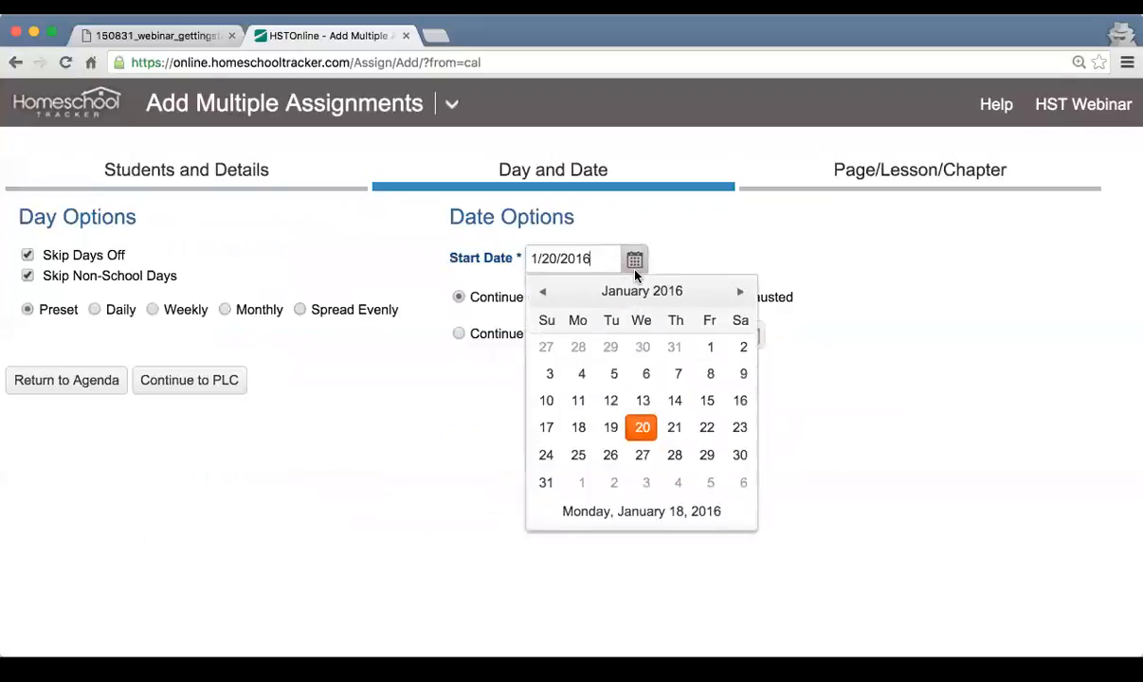
left_click(611, 434)
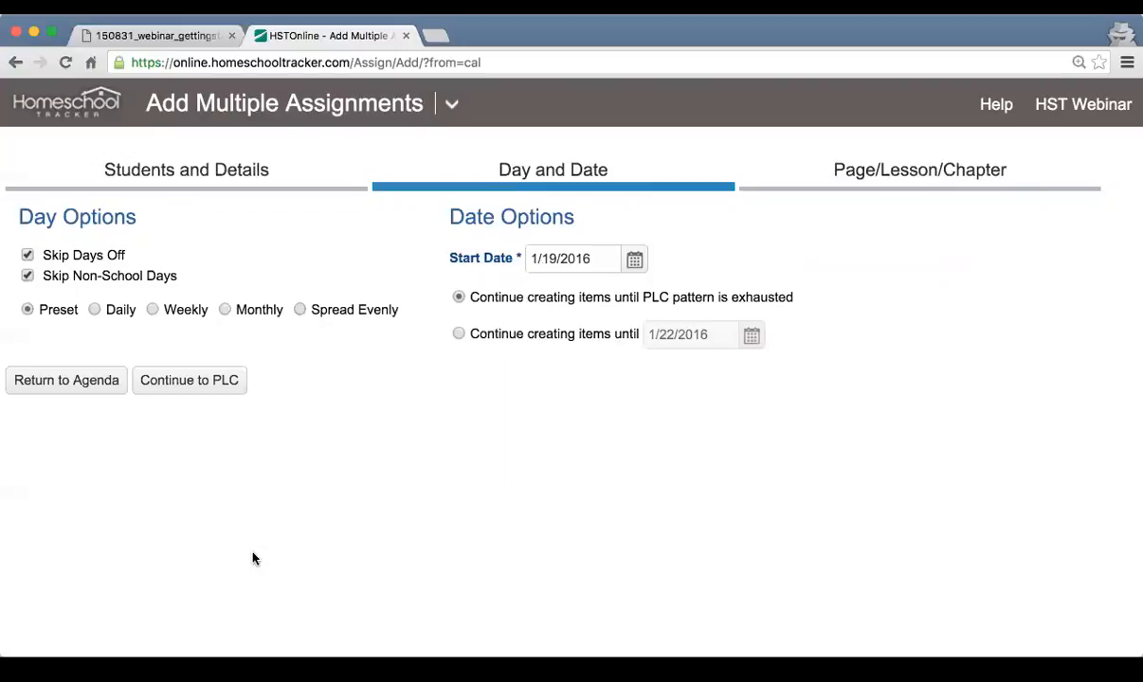
left_click(185, 375)
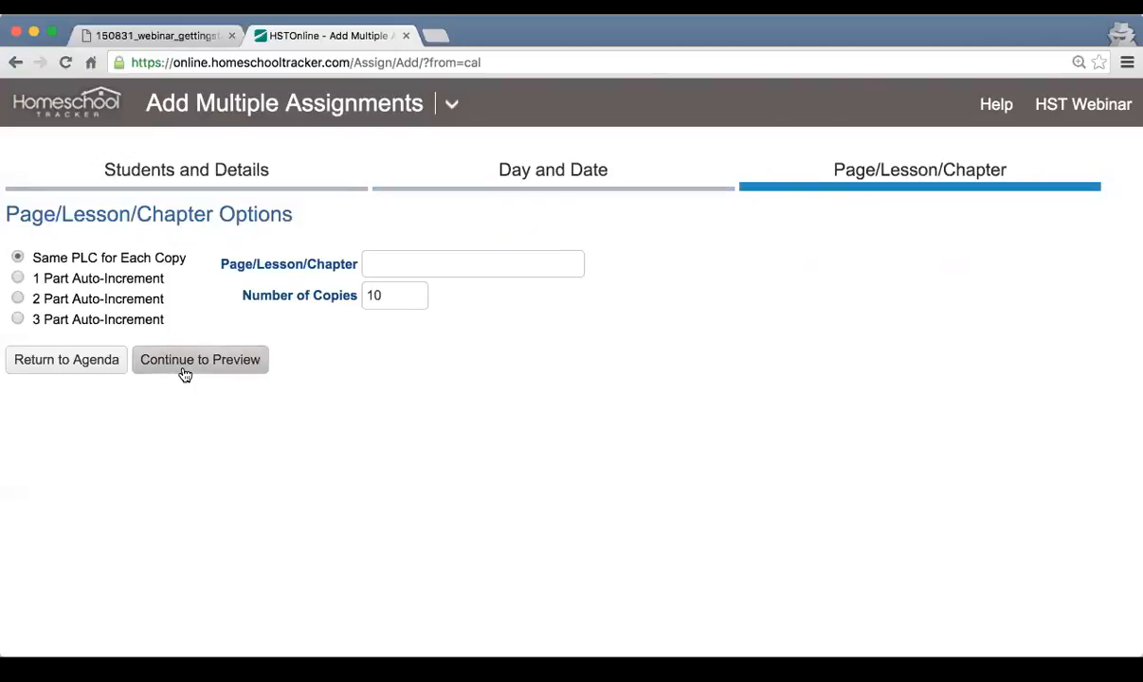
Step: Set up a 1 Part Auto-Increment pattern with leading text Lesson, ending with 4, and preview the assignments
left_click(374, 265)
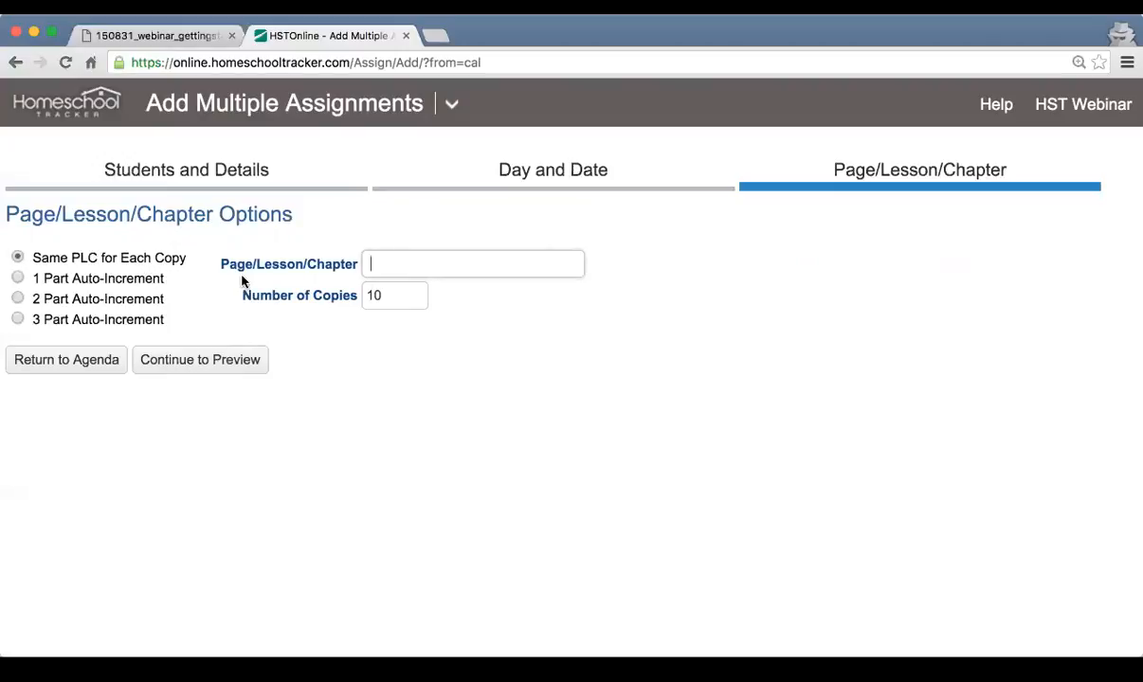
left_click(111, 279)
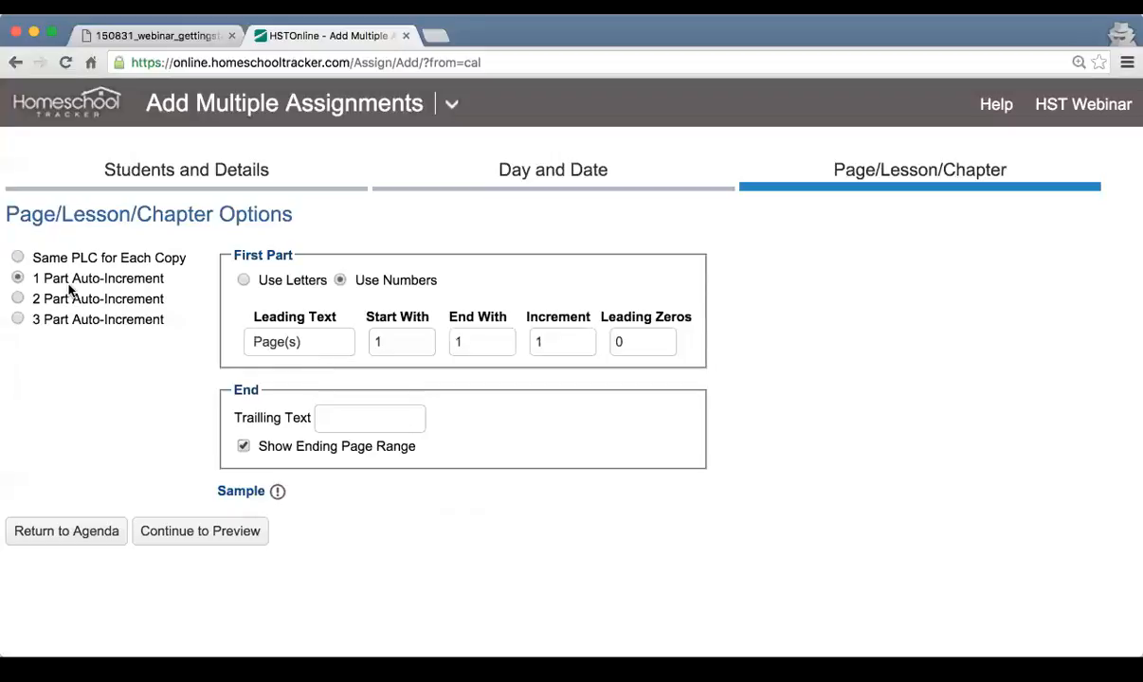
triple_click(341, 341)
type("Lesson")
key("Tab")
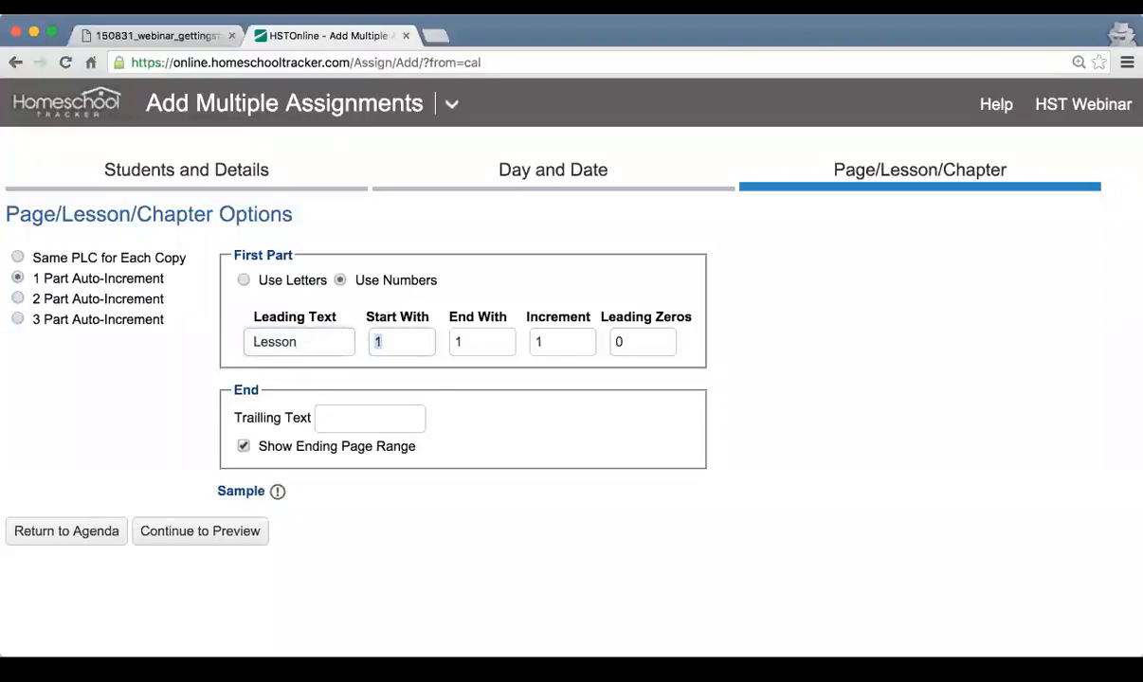
key("Tab")
type("4")
key("Tab")
key("Tab")
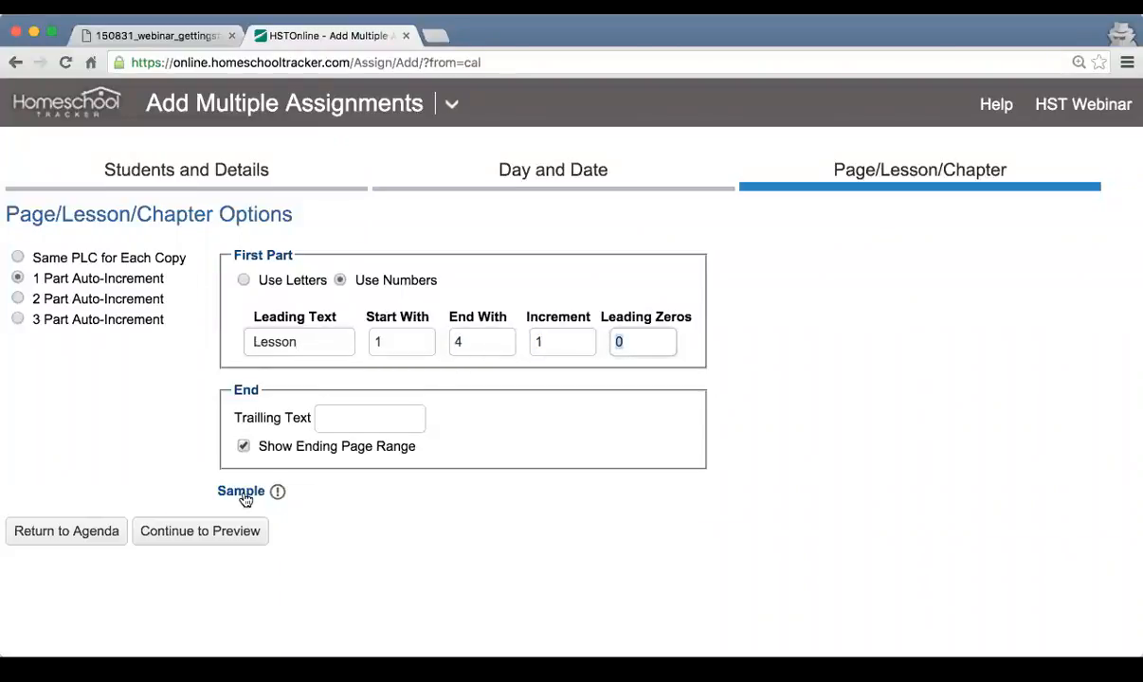
left_click(278, 492)
left_click(201, 545)
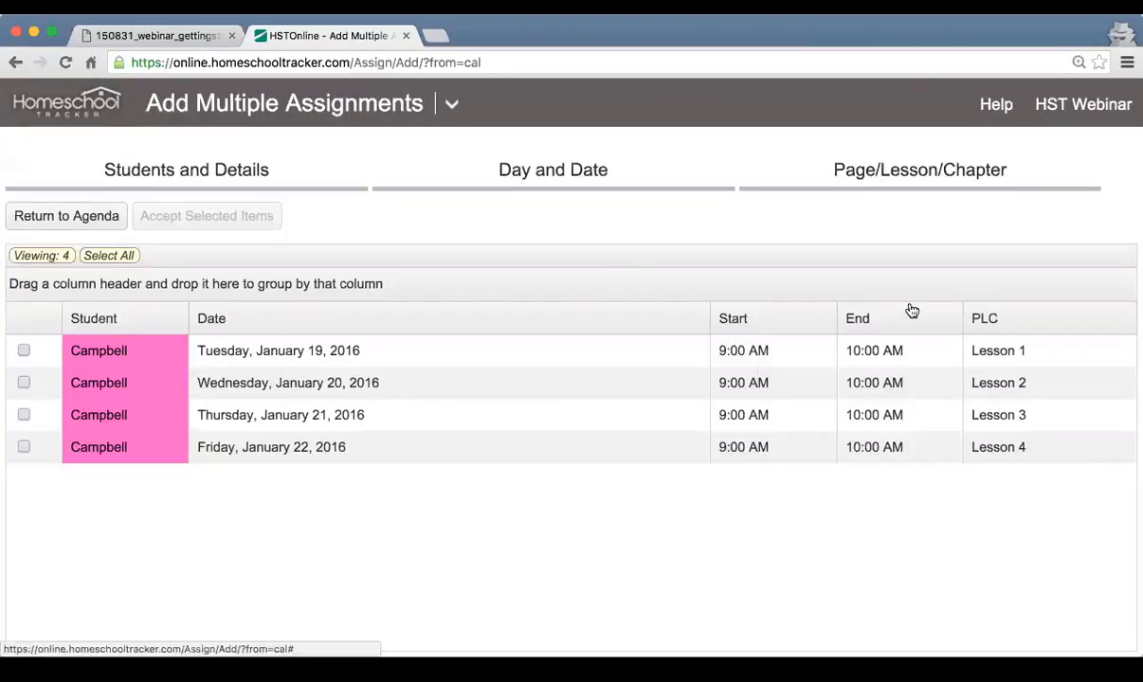
Step: Go through the previewed assignments one by one to check their dates and lesson numbers
left_click(1017, 349)
left_click(1021, 383)
left_click(1021, 415)
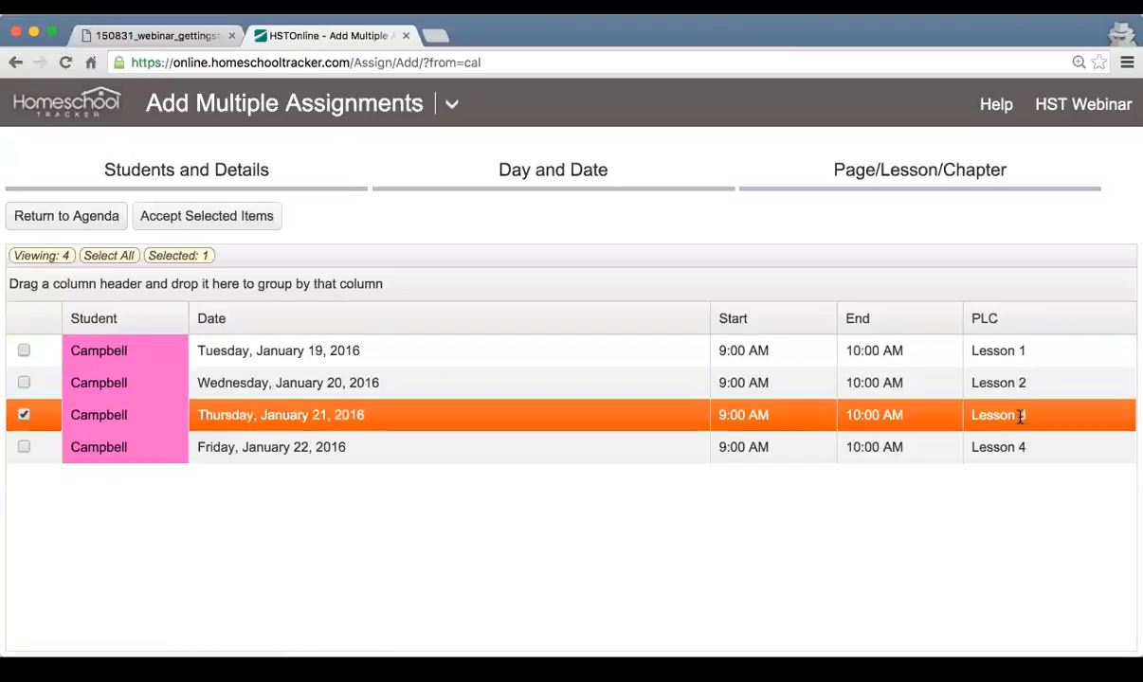
left_click(1021, 447)
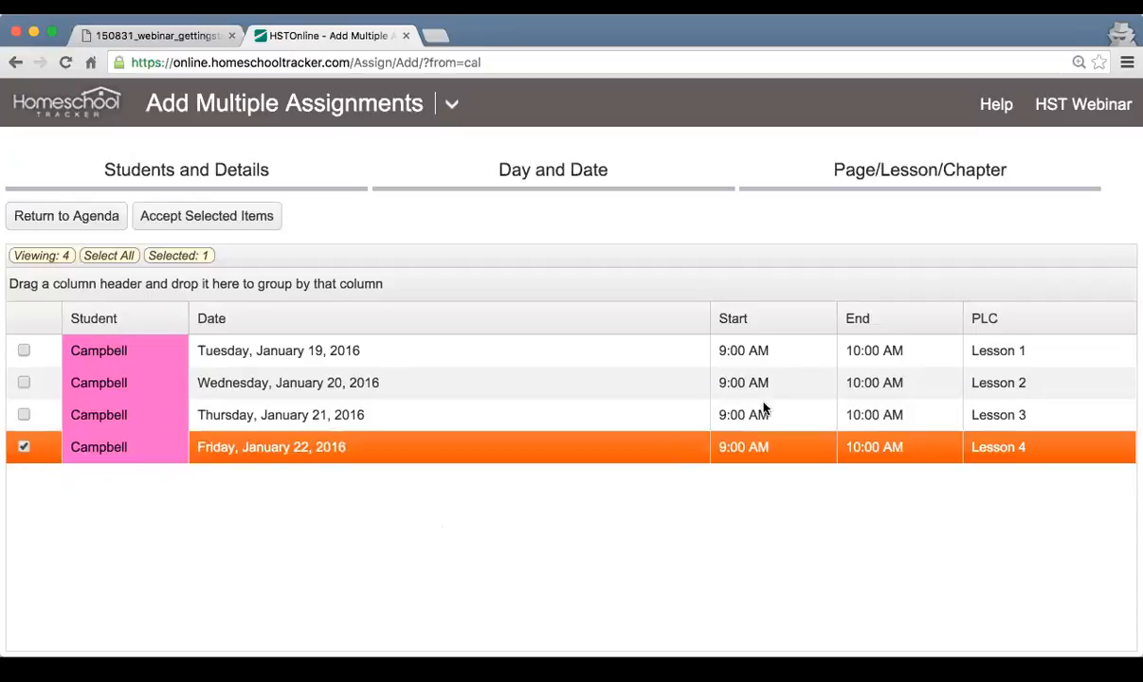
Step: Examine the 2 Part Auto-Increment options in the page/lesson/chapter settings and switch back to 1 Part Auto-Increment
left_click(904, 180)
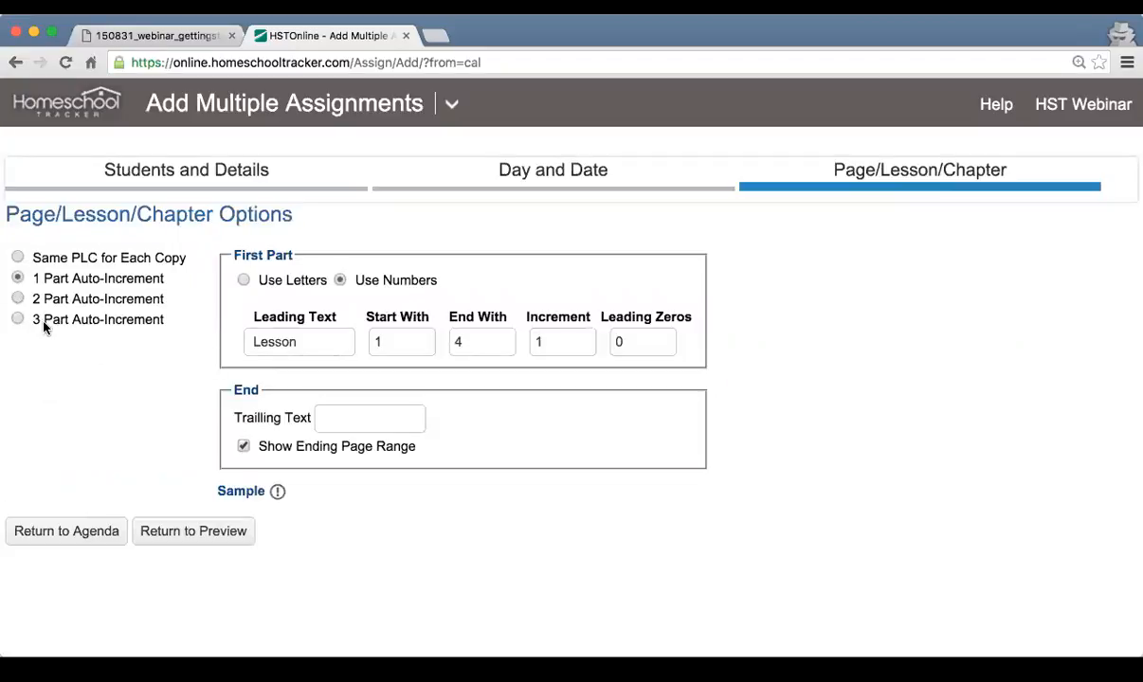
left_click(17, 300)
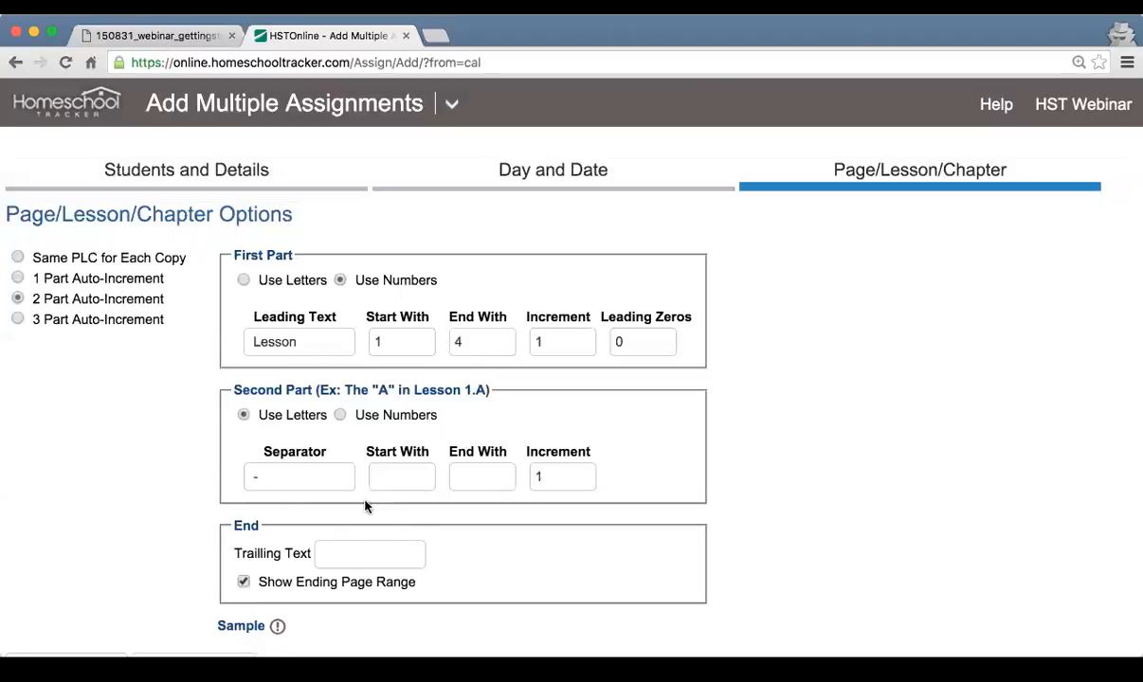
left_click(105, 280)
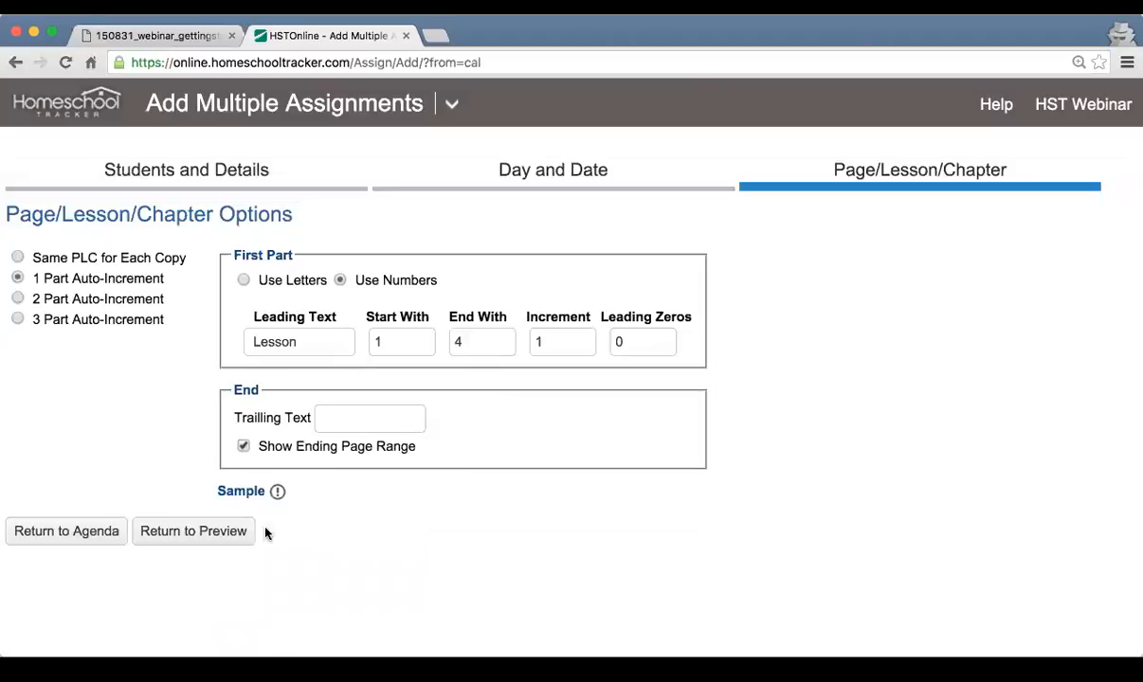
Step: Return to the preview, select all the assignments for Lessons 1 to 4 and accept them into the agenda
left_click(233, 544)
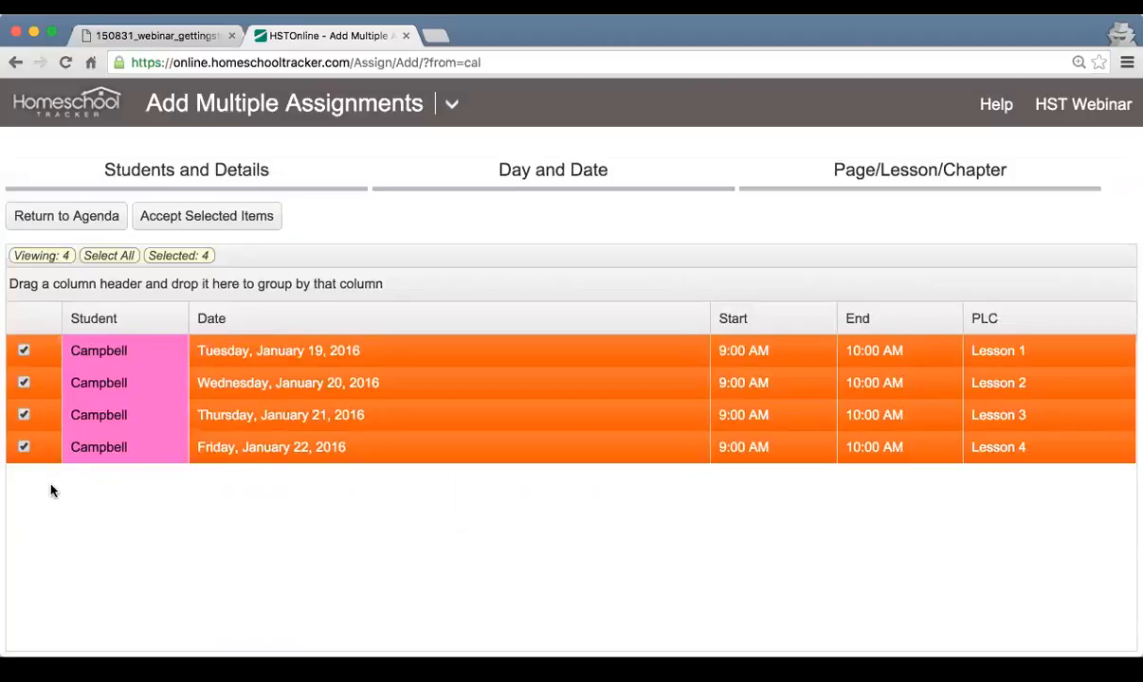
left_click(262, 218)
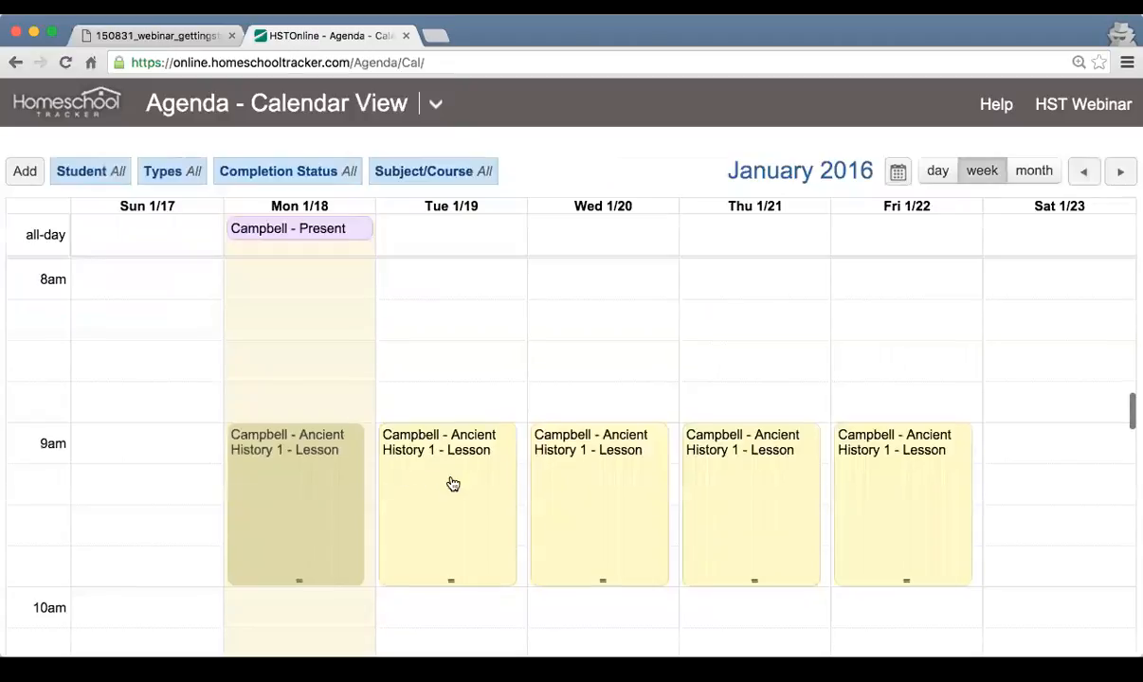
Step: View the details of the Ancient History 1 lessons on Tuesday 1/19 through Friday 1/22 in turn
scroll(451, 479, "down", 1)
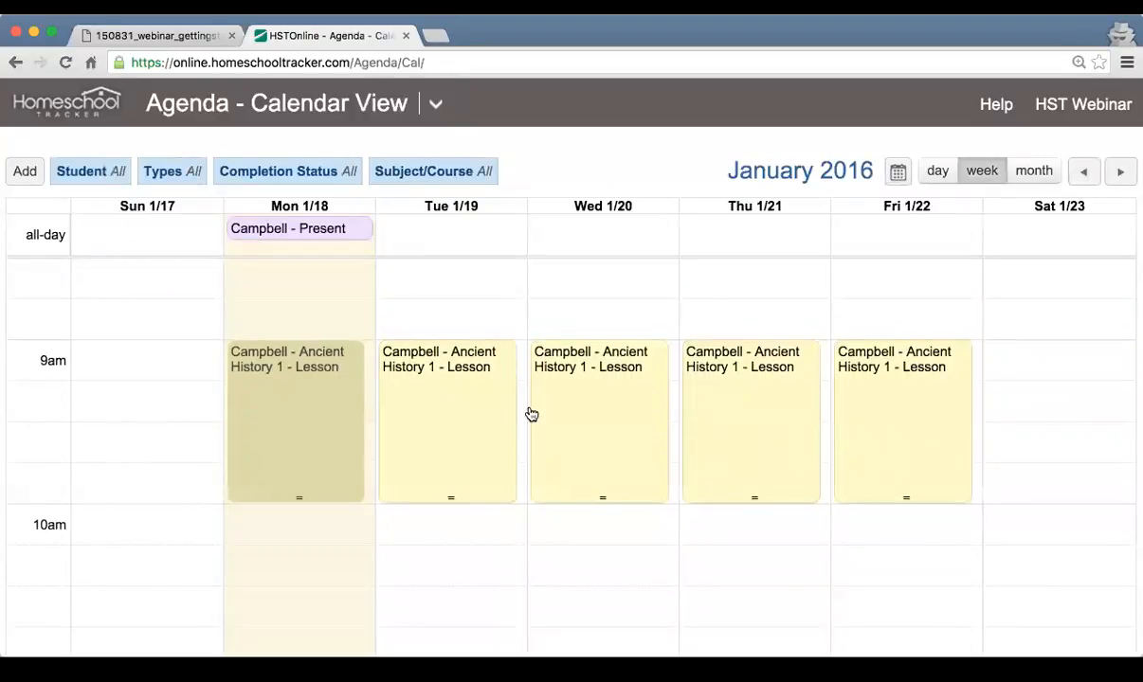
left_click(470, 424)
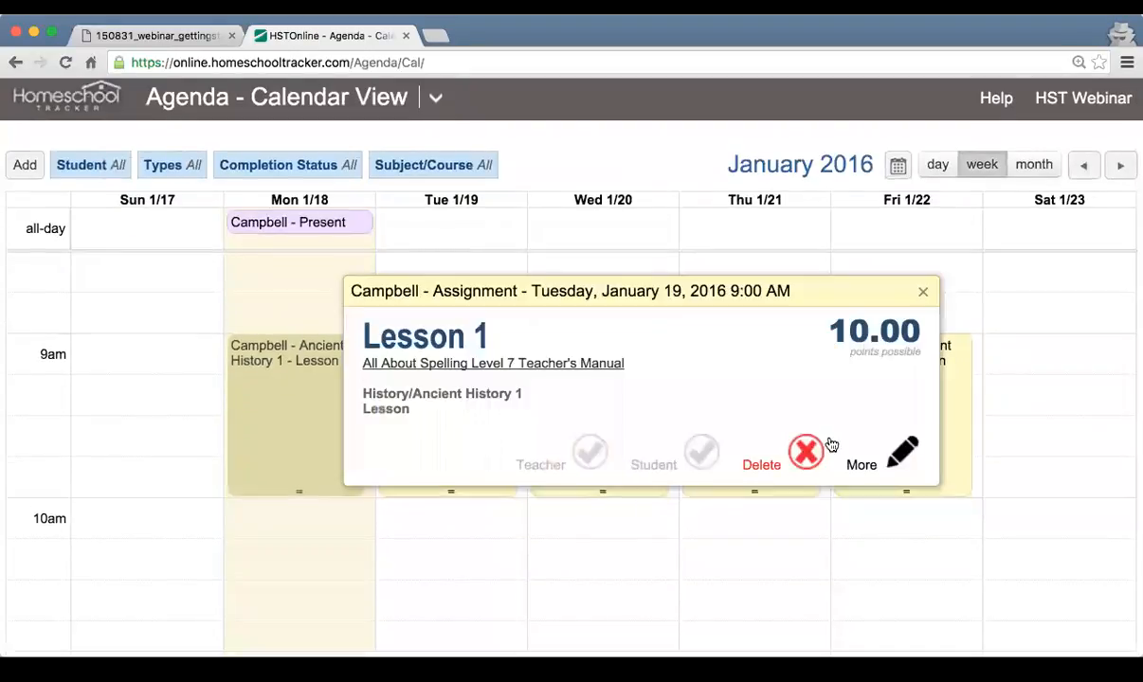
left_click(923, 290)
left_click(594, 396)
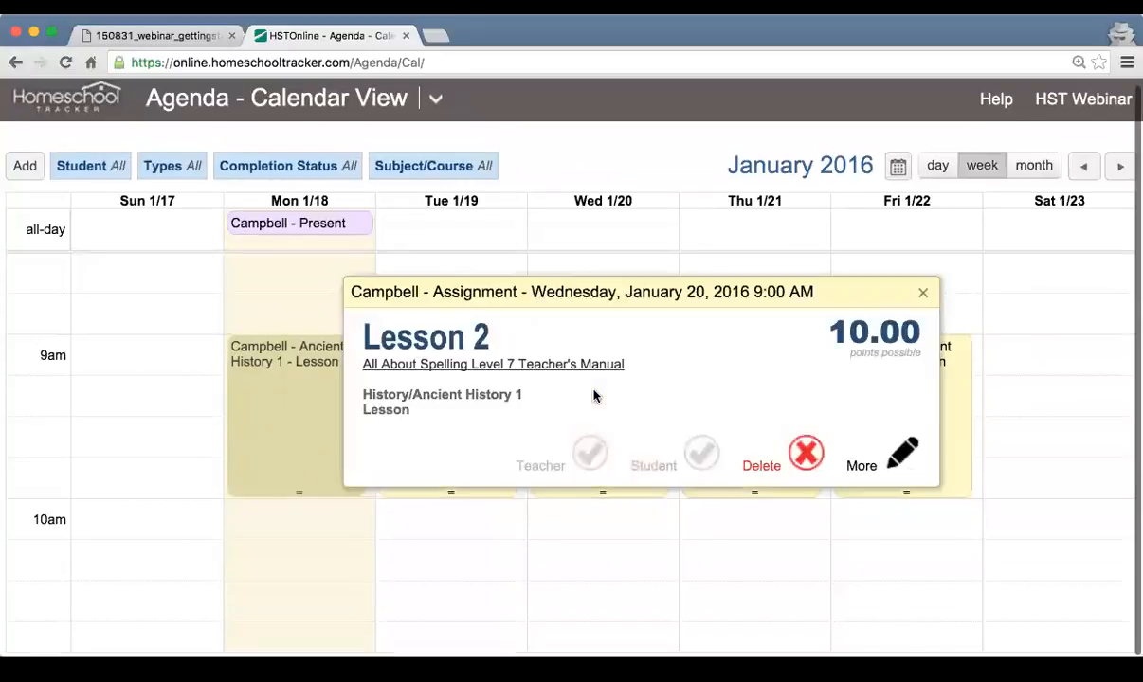
left_click(924, 295)
left_click(737, 413)
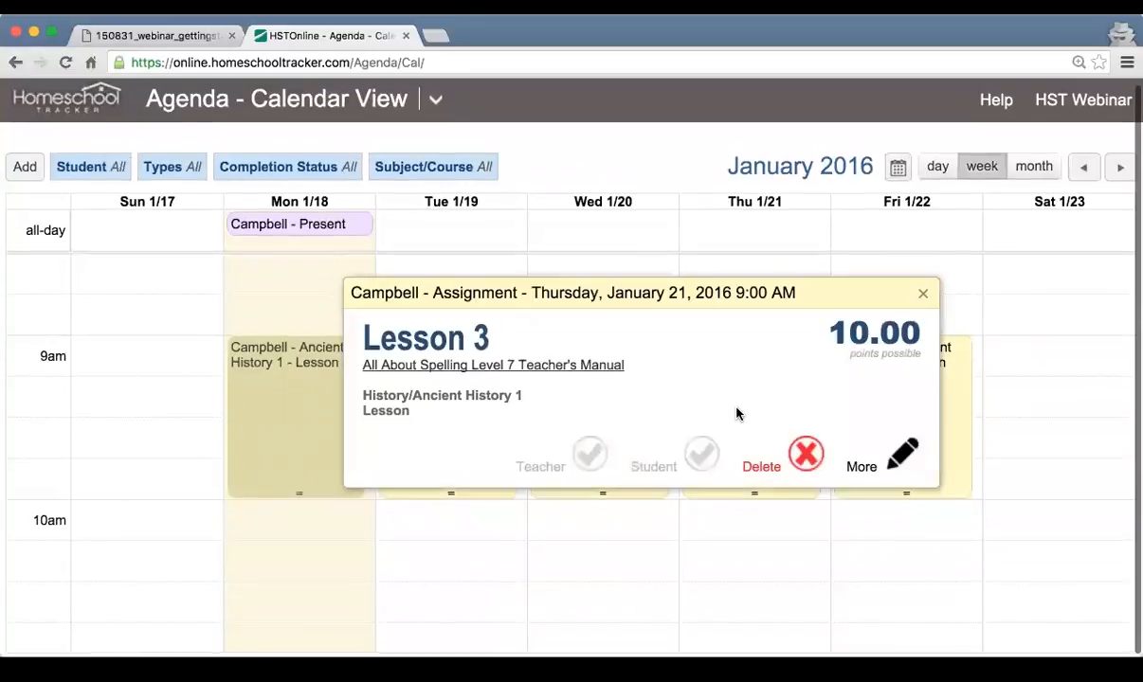
left_click(925, 297)
left_click(903, 401)
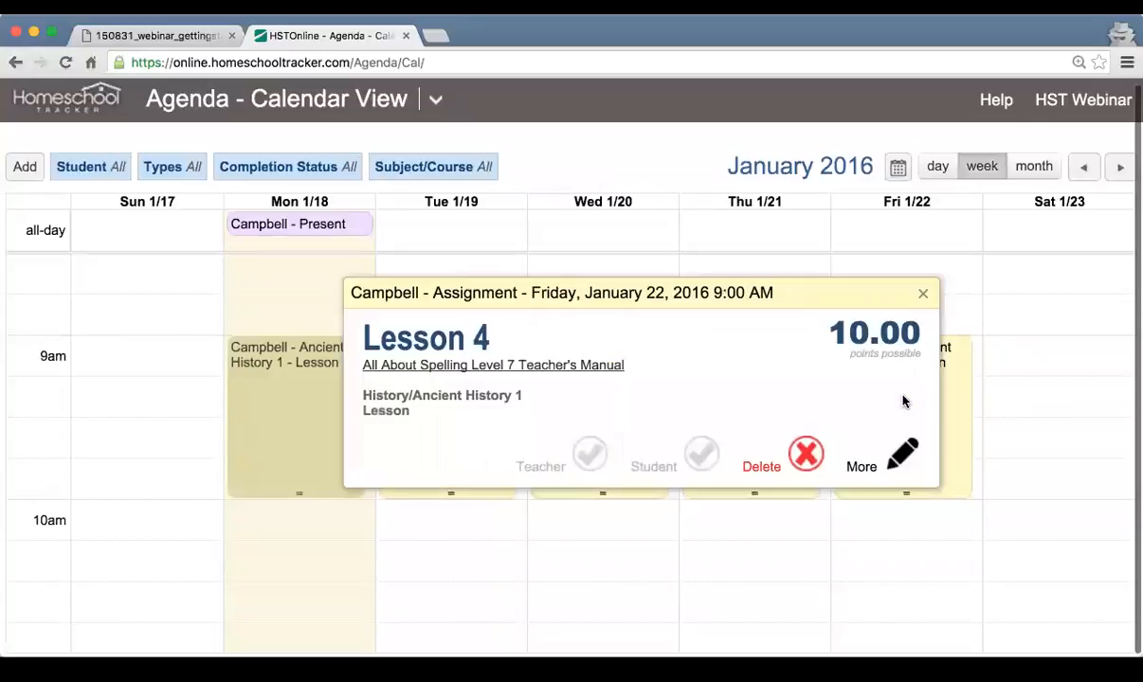
Step: Close the assignment details and view the January 2016 calendar in day, week and month views and the neighbouring weeks
left_click(925, 294)
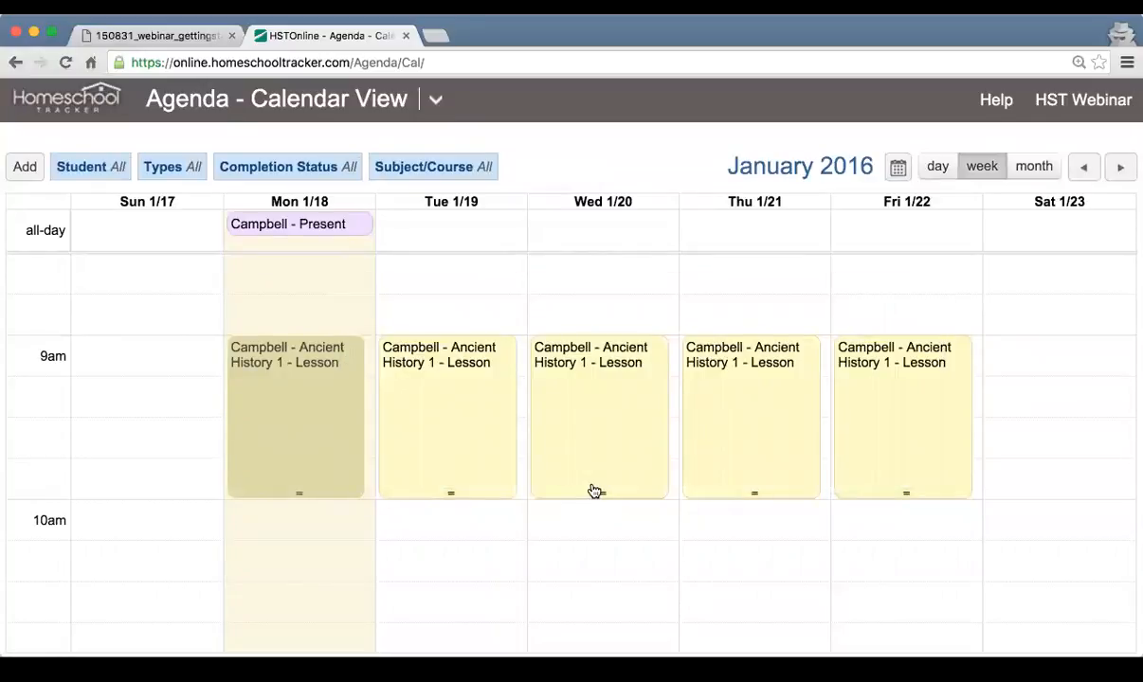
scroll(594, 491, "down", 2)
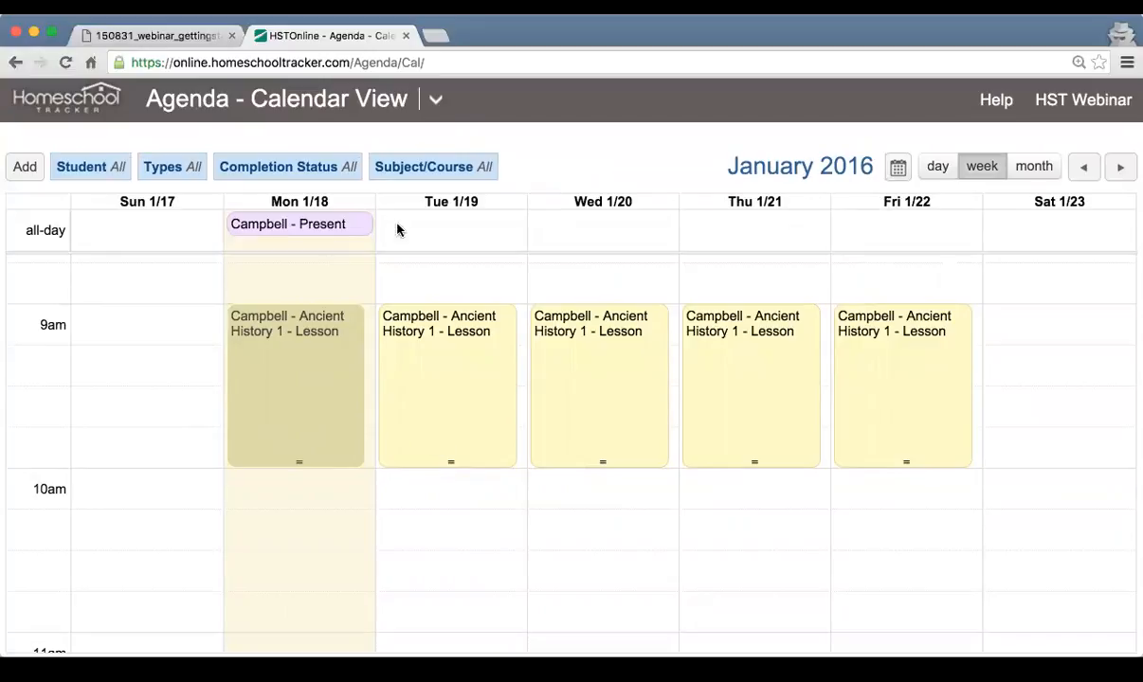
left_click_drag(757, 167, 839, 167)
left_click(860, 167)
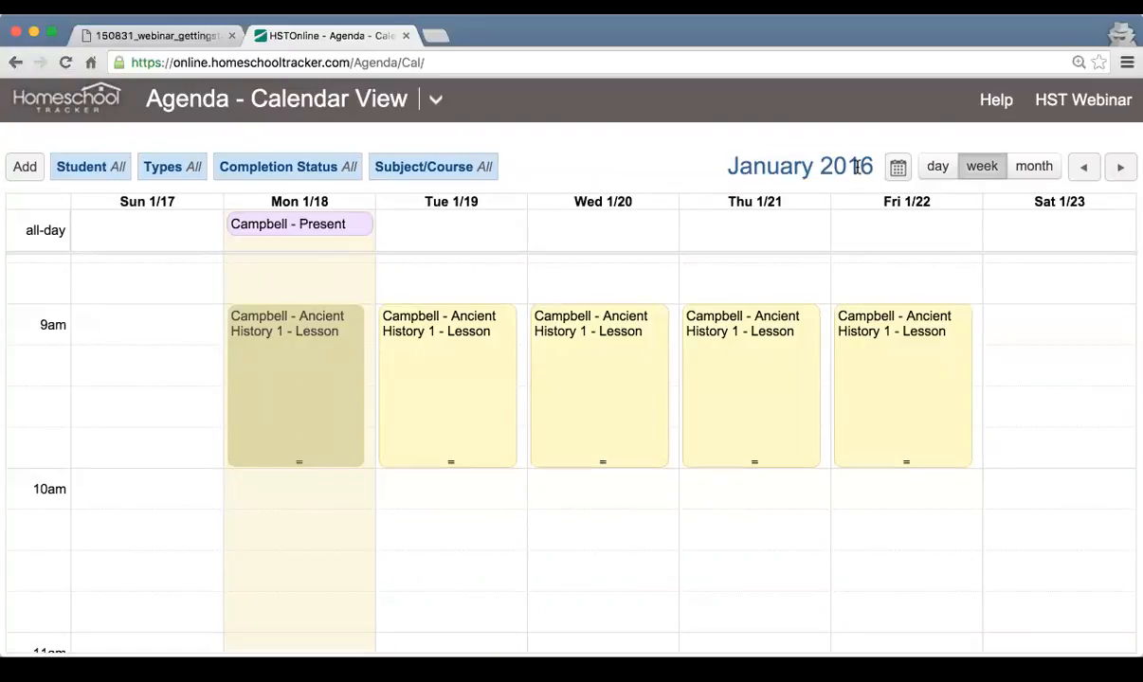
left_click(938, 169)
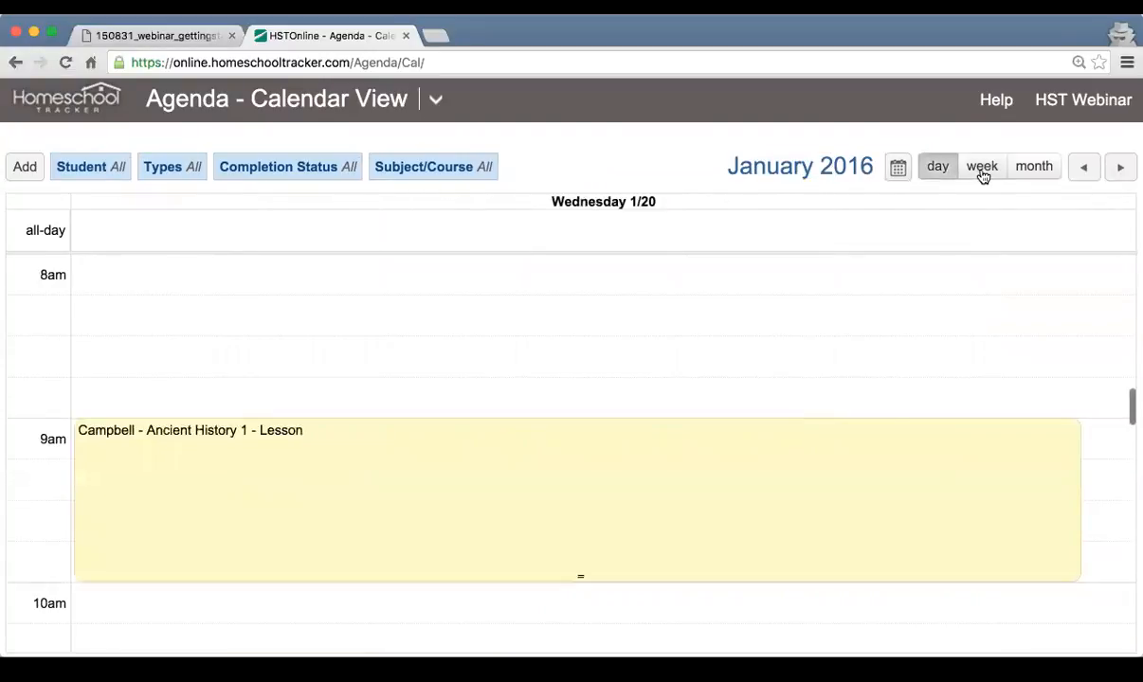
left_click(982, 171)
left_click(1039, 173)
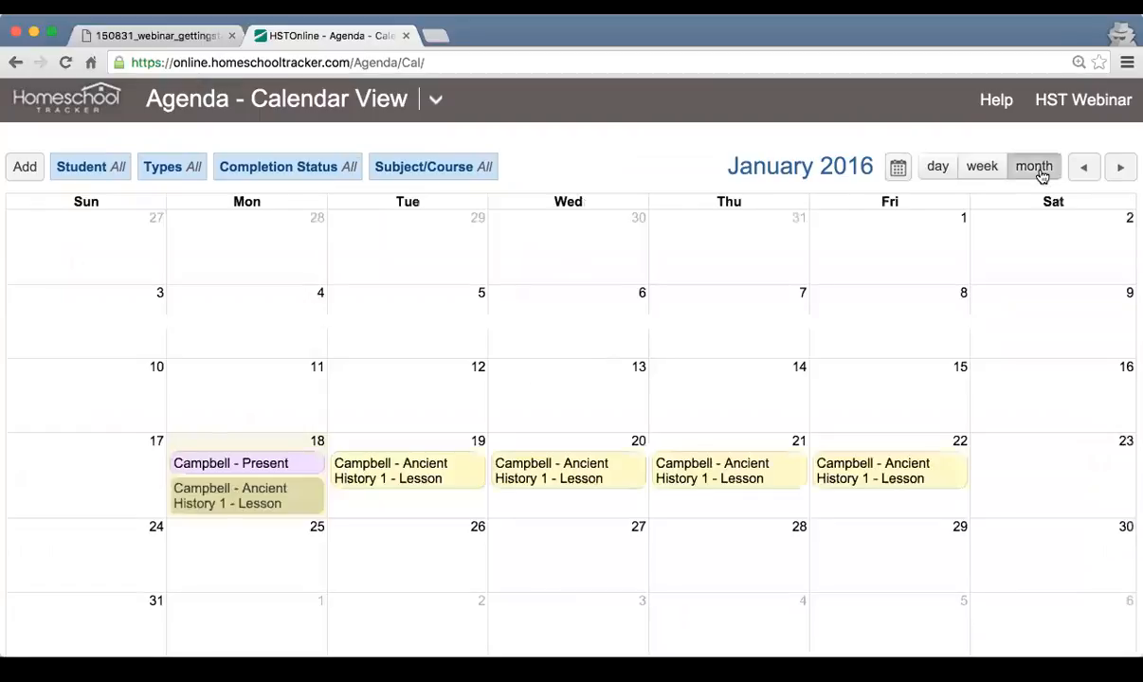
left_click(981, 174)
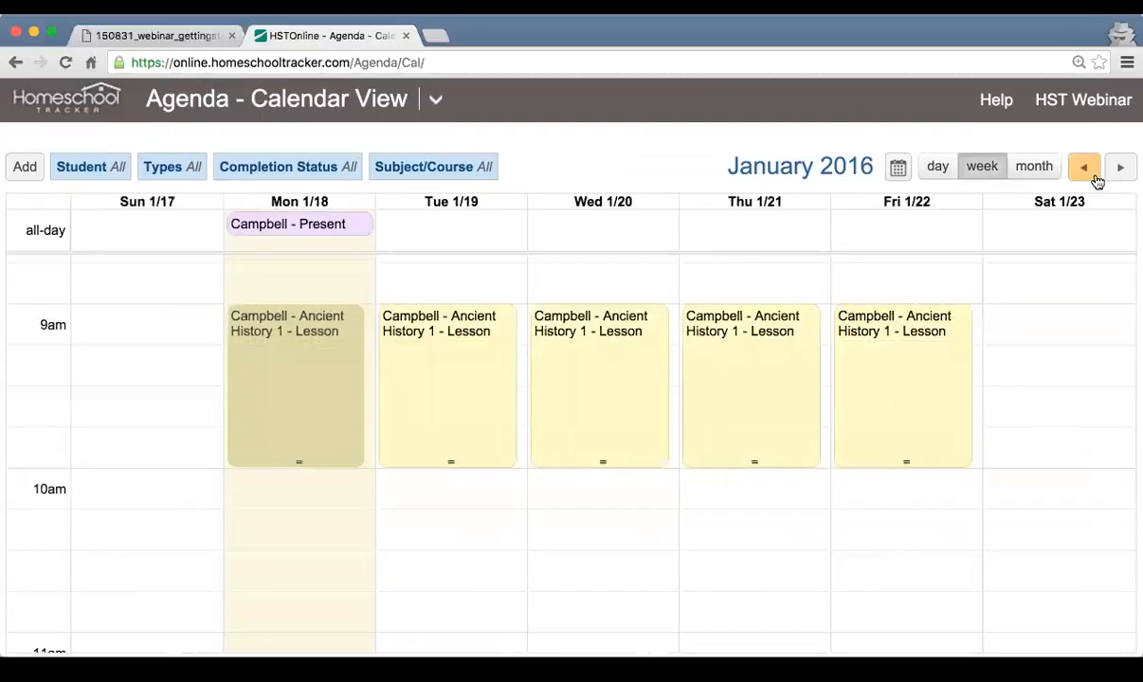
left_click(1095, 177)
left_click(1122, 174)
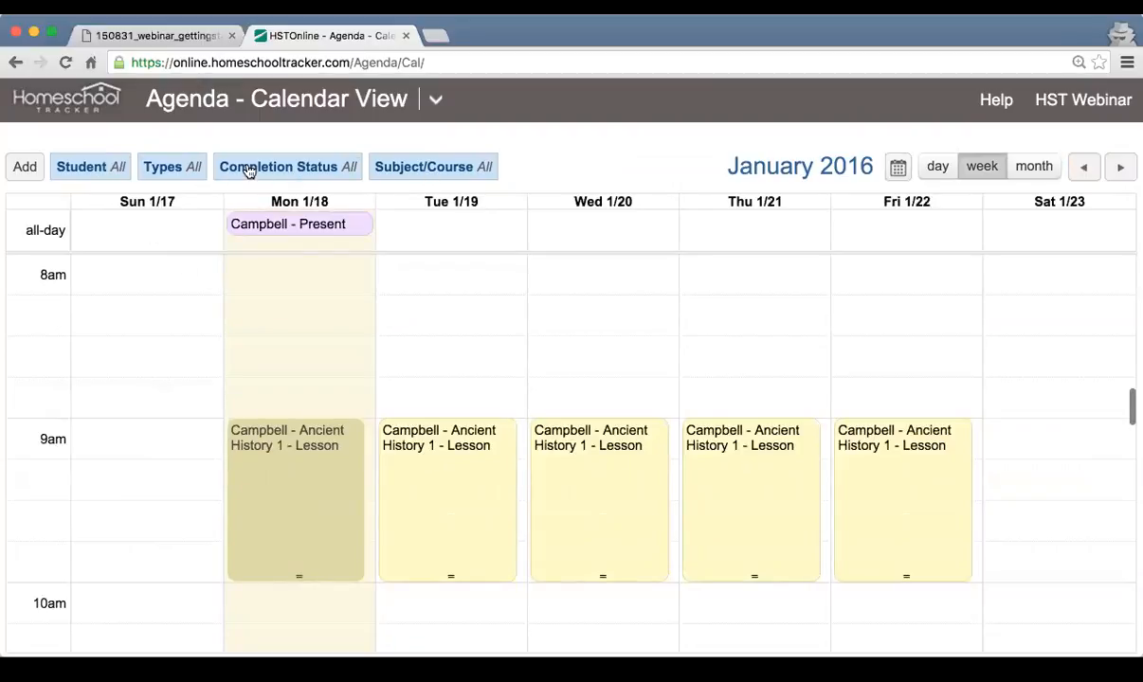
Step: Examine the Selected Students choice in the calendar's student filter and cancel it
left_click(100, 168)
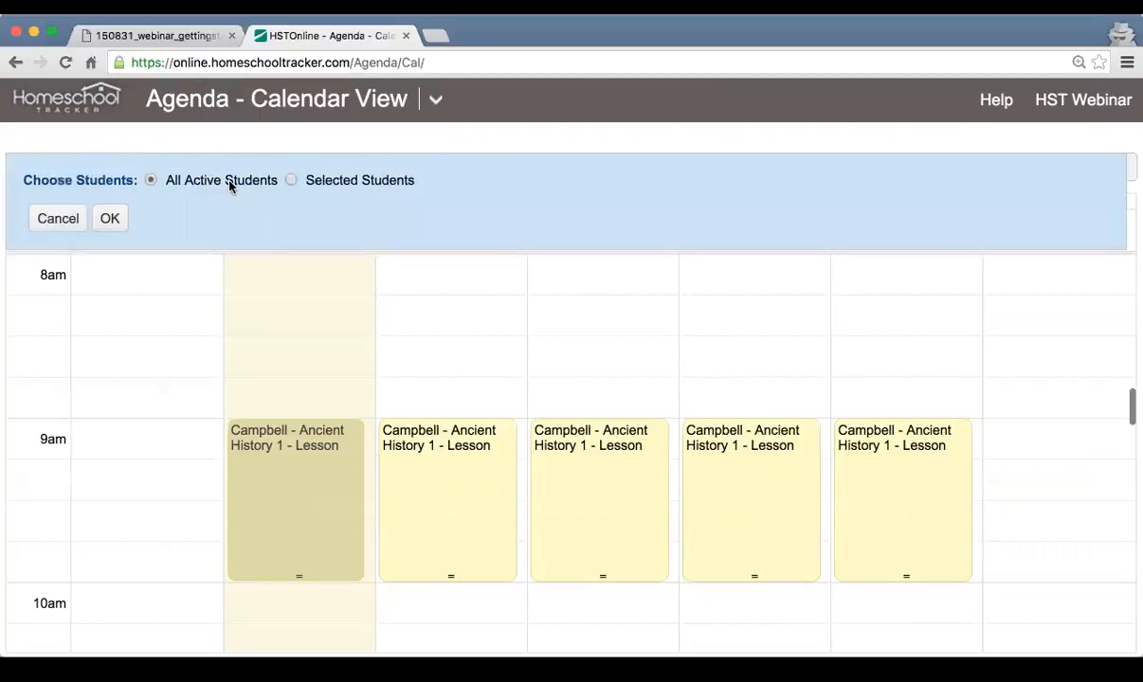
left_click(289, 180)
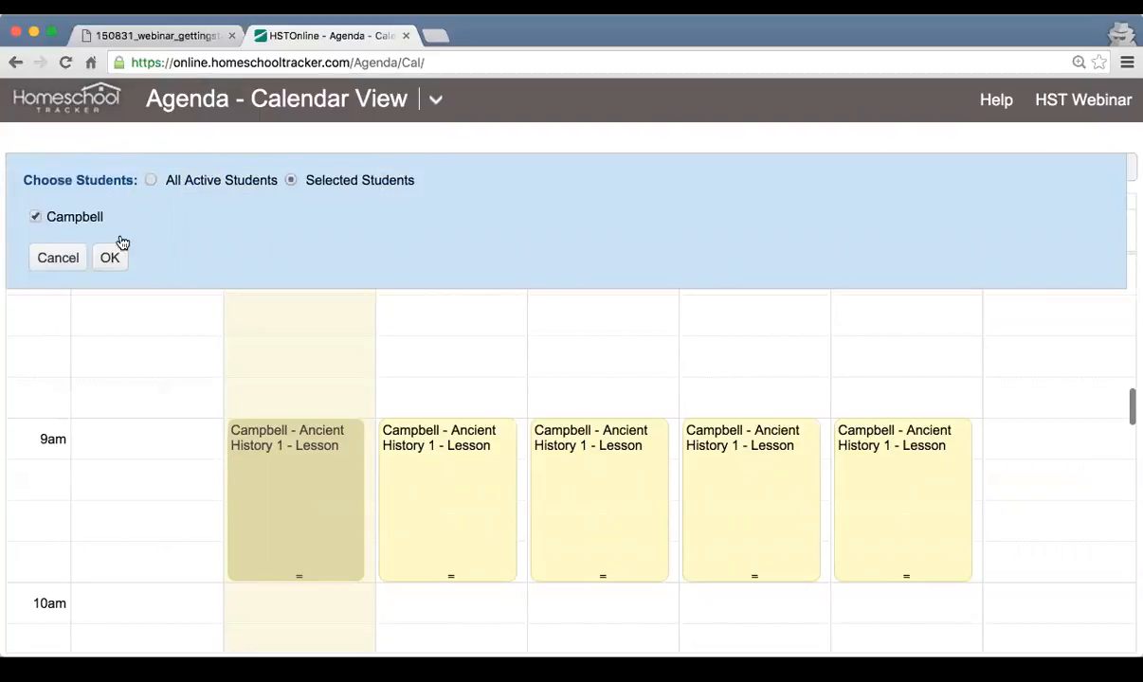
left_click(56, 257)
Step: Hide the Attendance items from the calendar with the item type filter and show them again
left_click(168, 167)
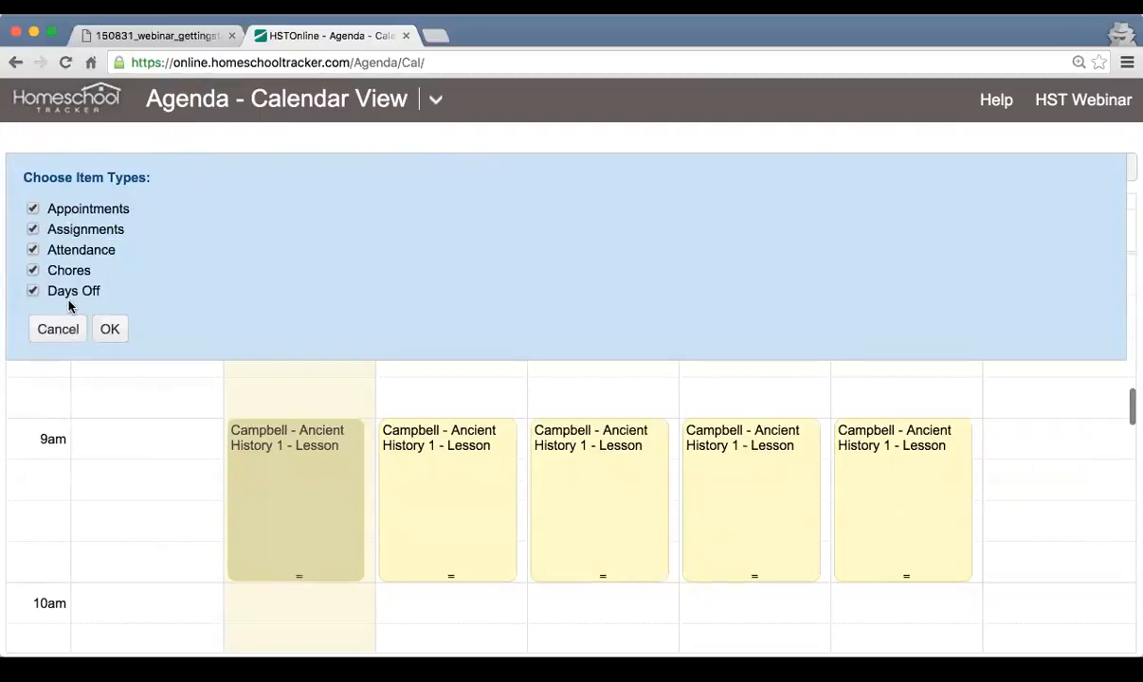
left_click(88, 252)
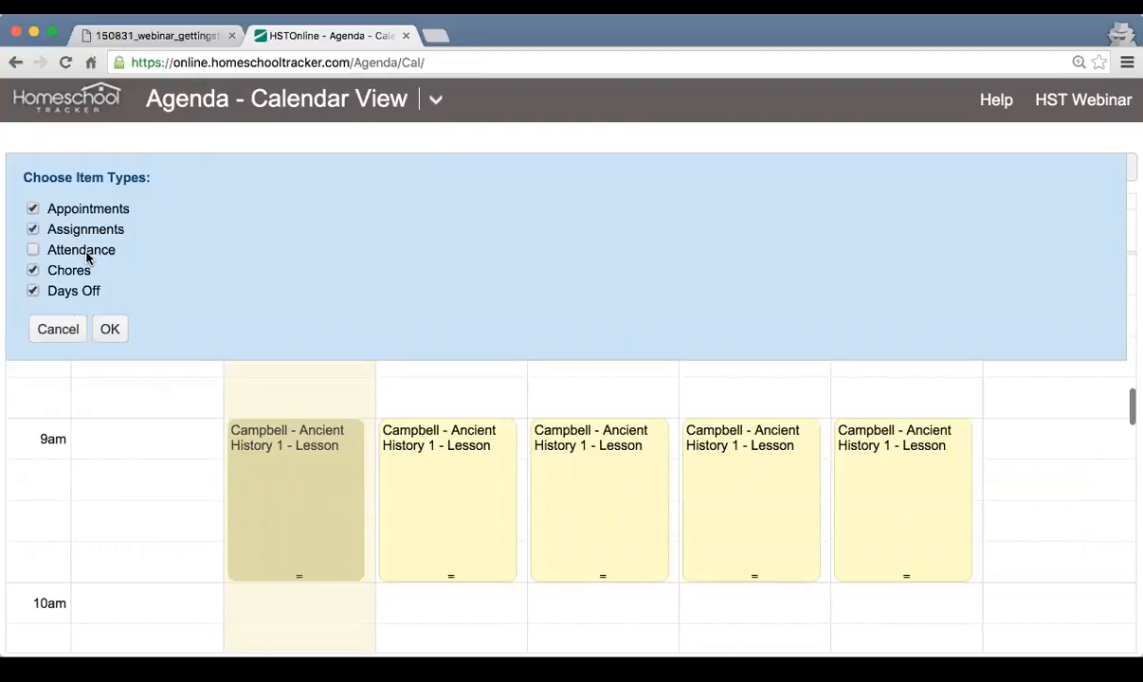
left_click(110, 329)
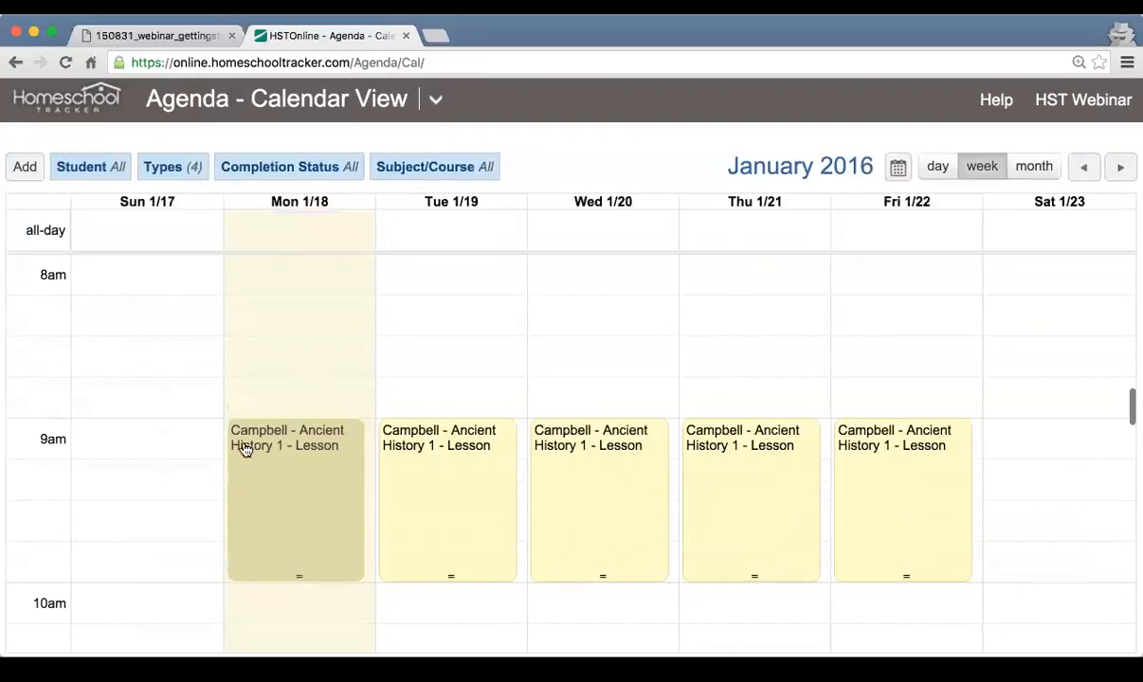
left_click(177, 170)
left_click(92, 246)
left_click(110, 328)
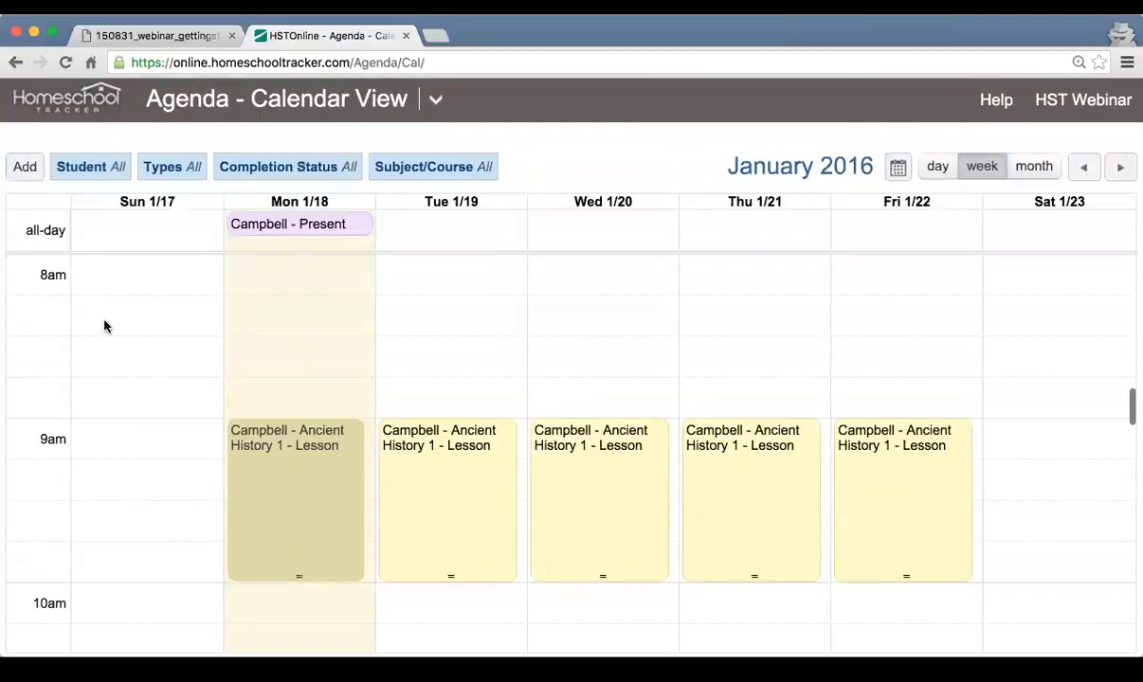
Step: Examine the completion status options and the selectable subjects and courses in the calendar filters, cancelling both
left_click(254, 171)
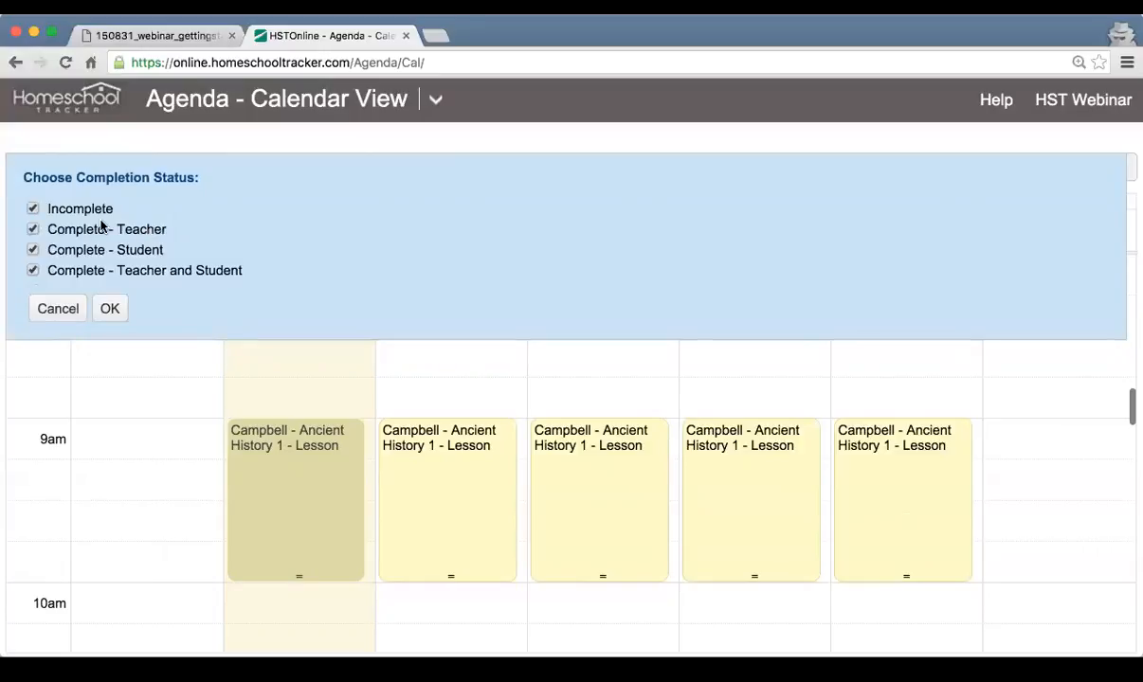
left_click(75, 310)
left_click(396, 159)
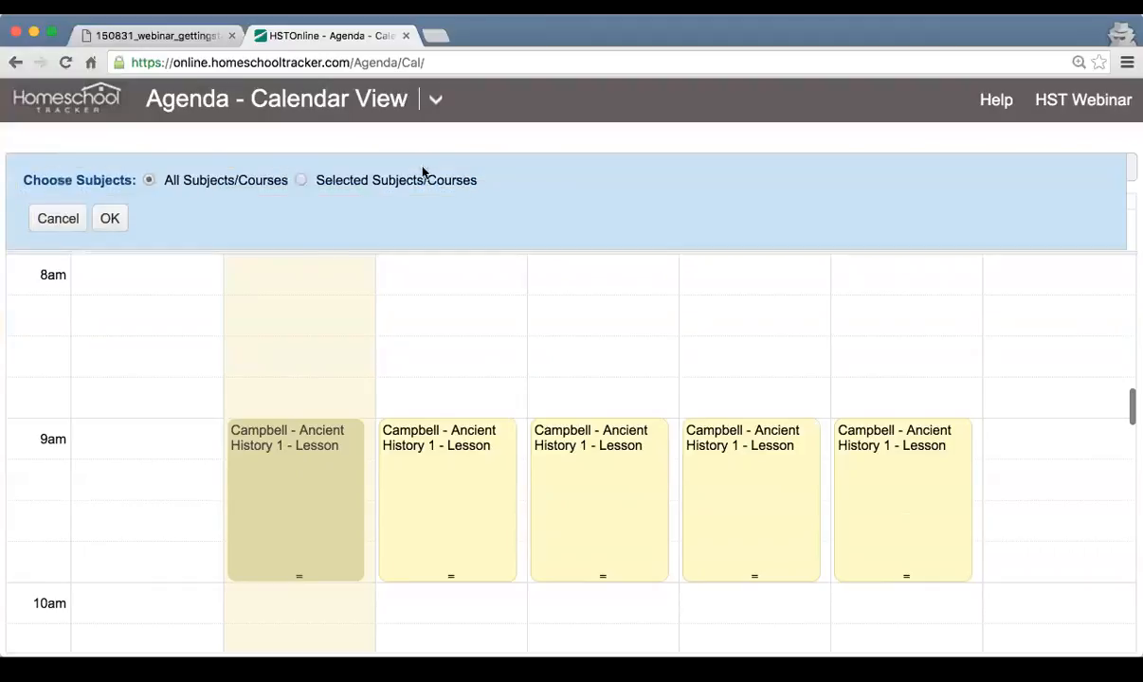
left_click(302, 180)
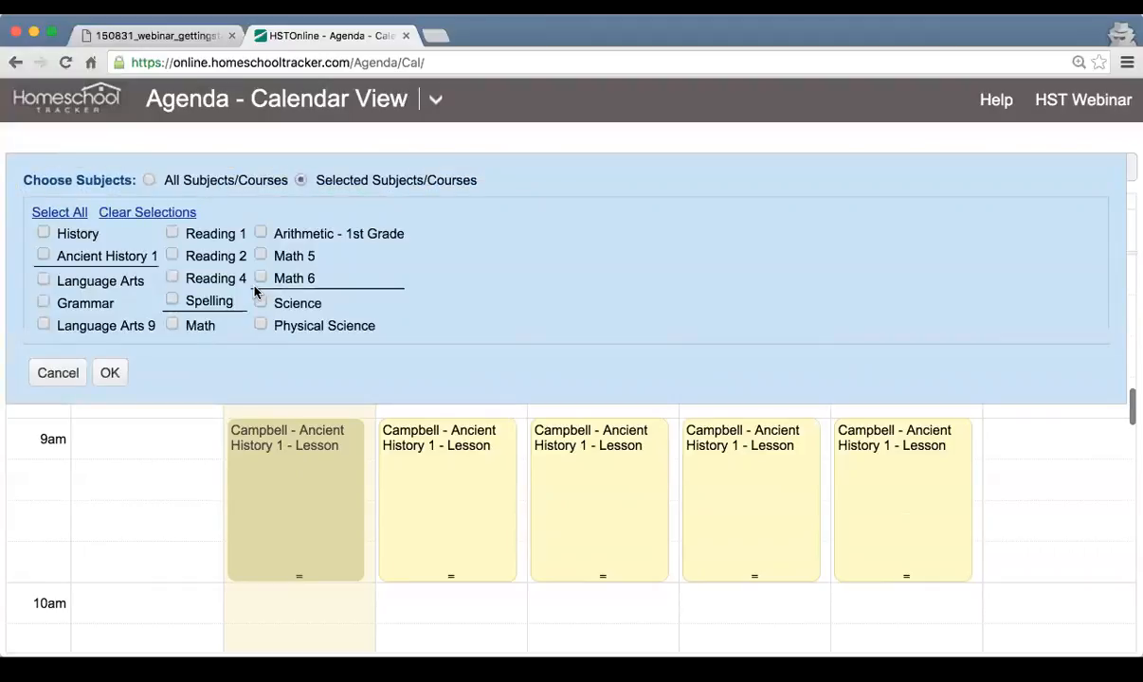
left_click(218, 180)
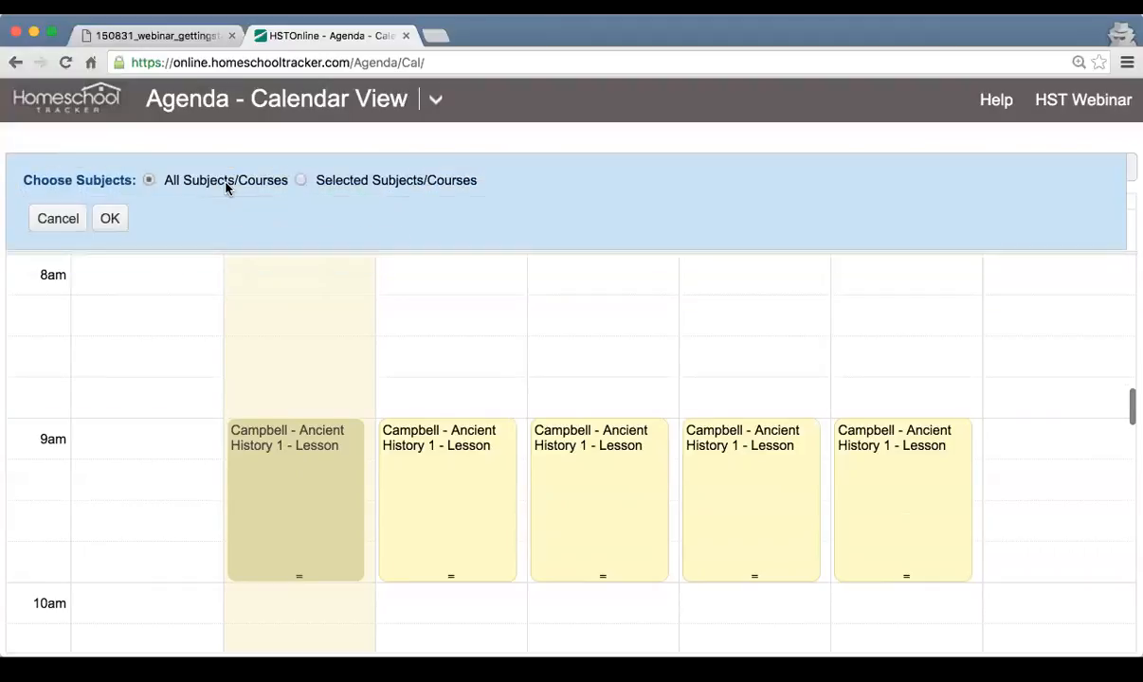
left_click(58, 219)
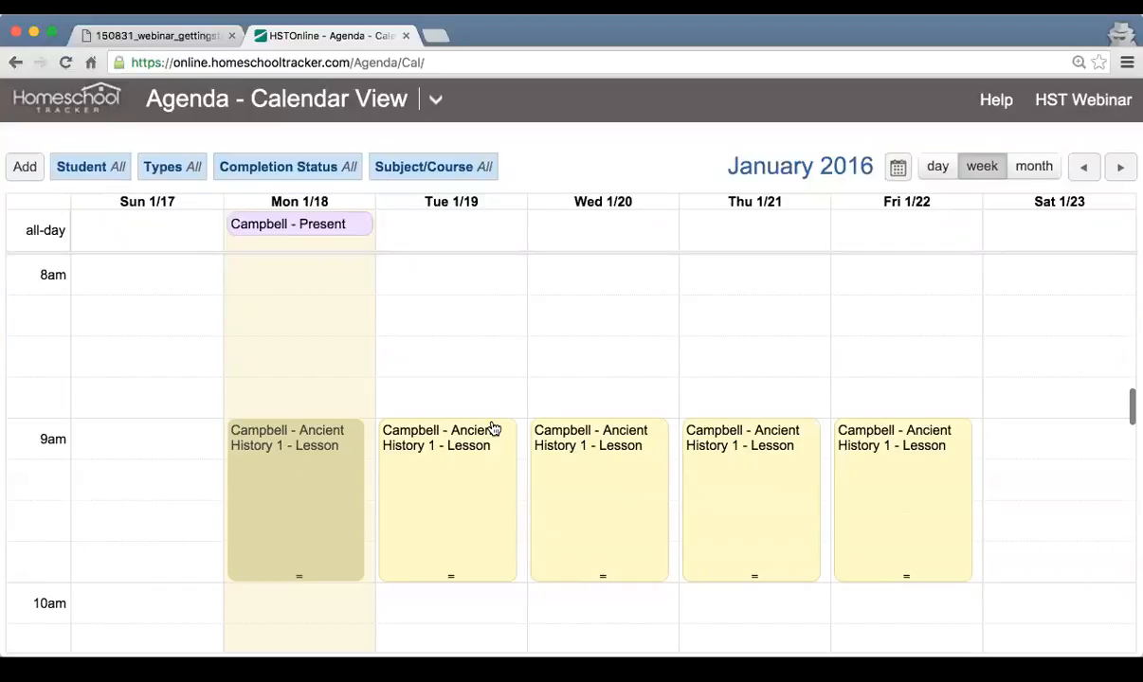
Step: Switch to the Agenda List View and go through the attendance and assignment rows for 1/18 to 1/22
scroll(493, 428, "down", 1)
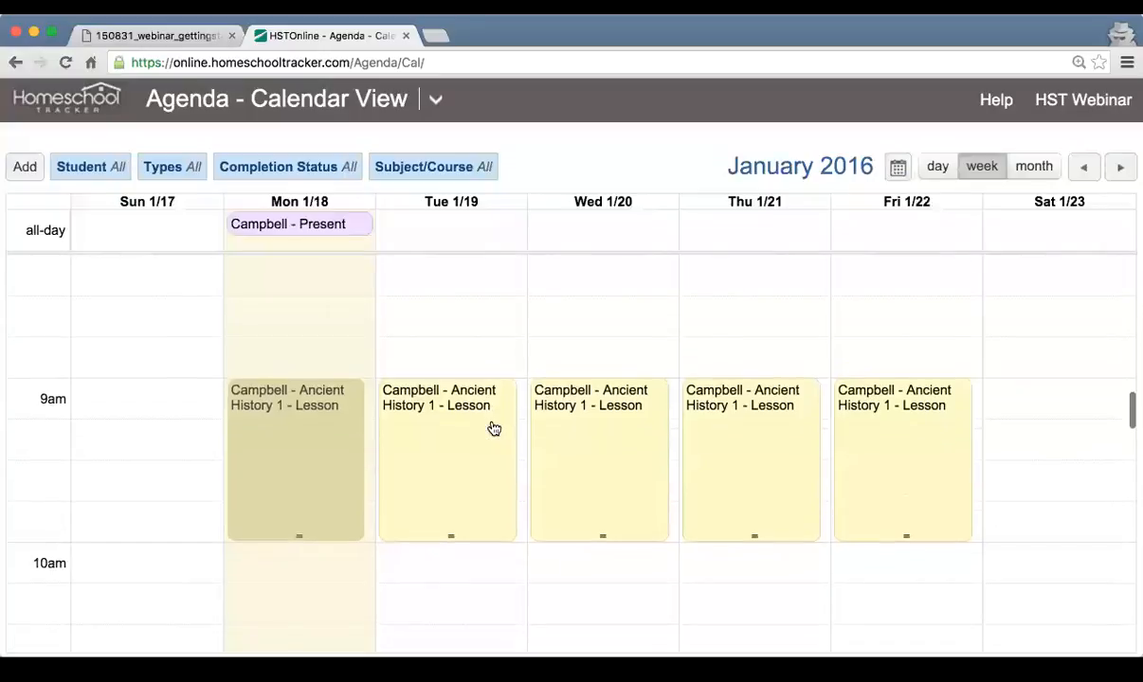
left_click(435, 98)
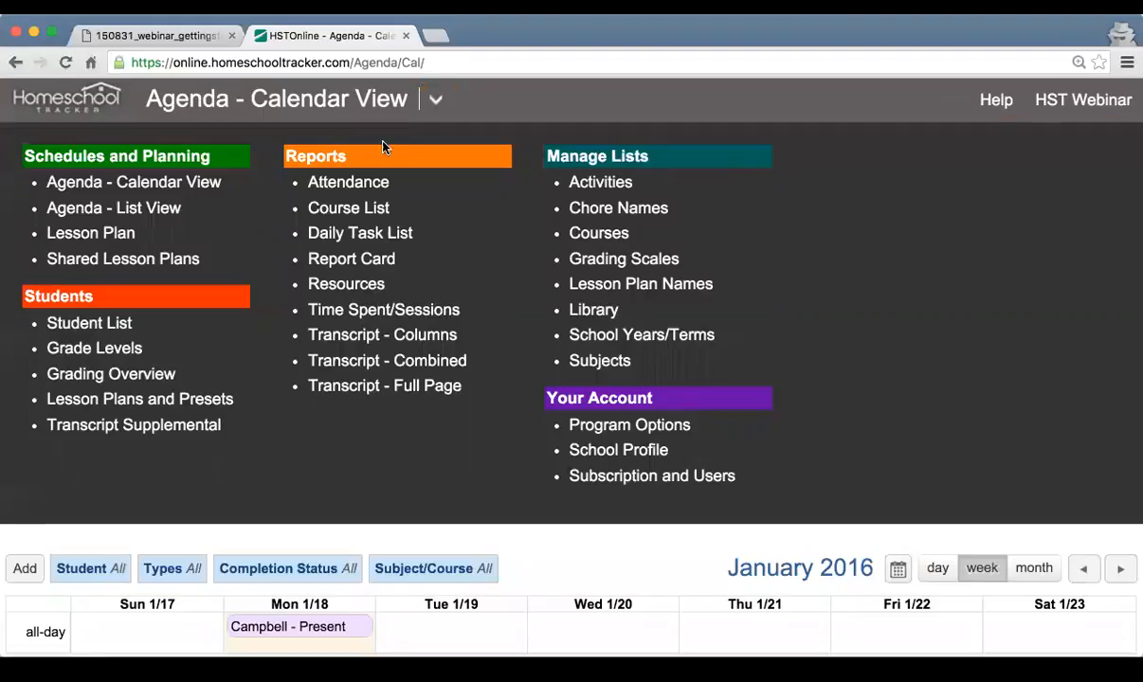
left_click(136, 212)
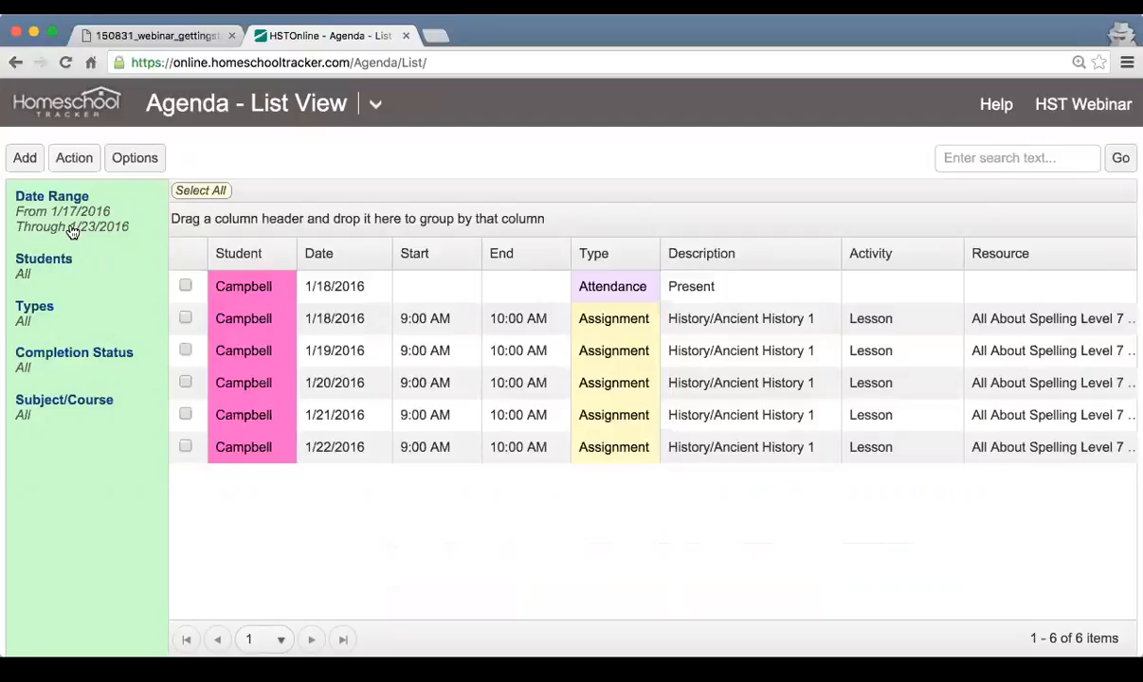
left_click(363, 320)
left_click(361, 351)
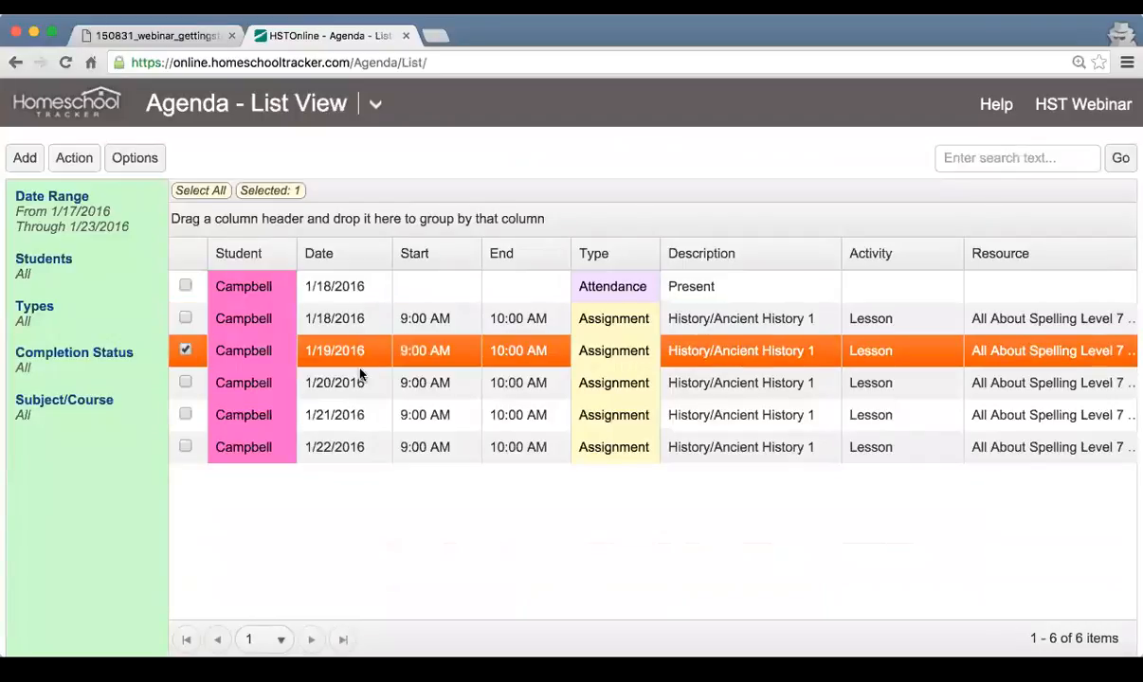
left_click(357, 379)
left_click(360, 414)
left_click(360, 445)
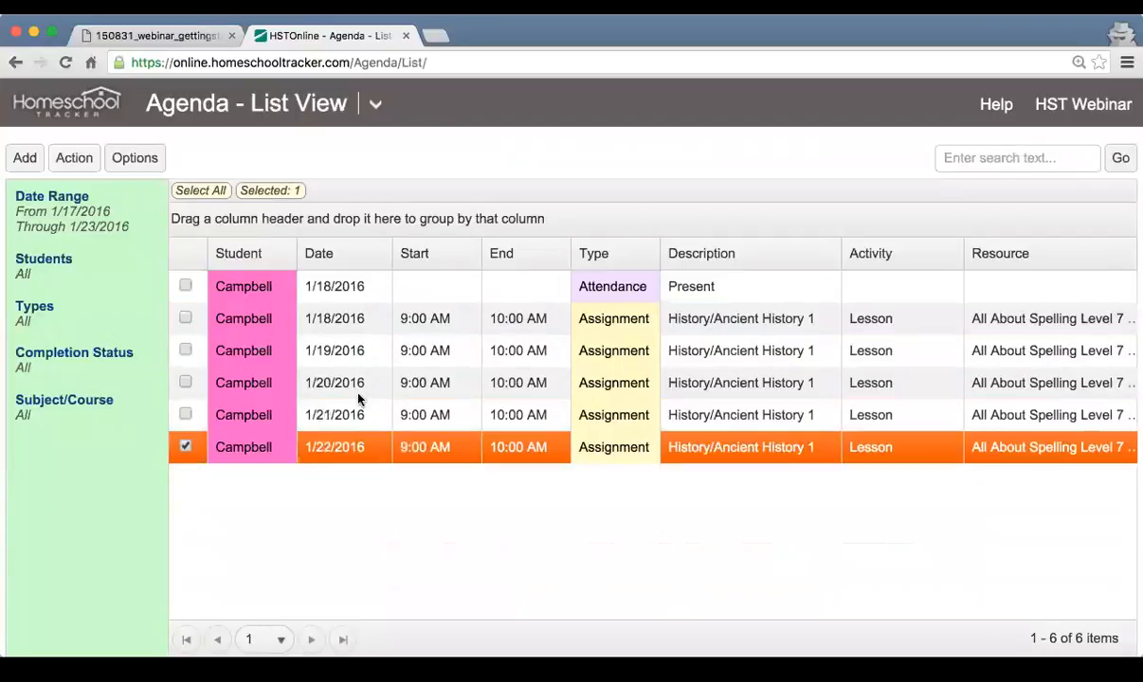
left_click(330, 289)
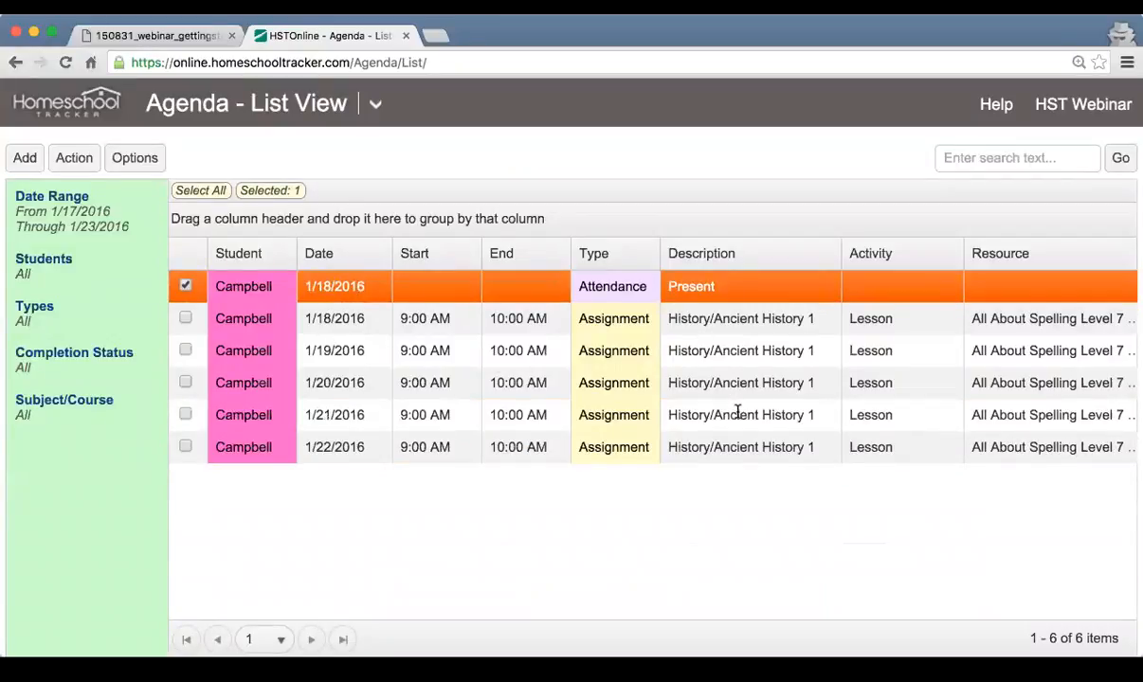
Step: Examine all columns of the agenda list, including lesson, points possible, points earned, grade and completion
scroll(732, 376, "right", 7)
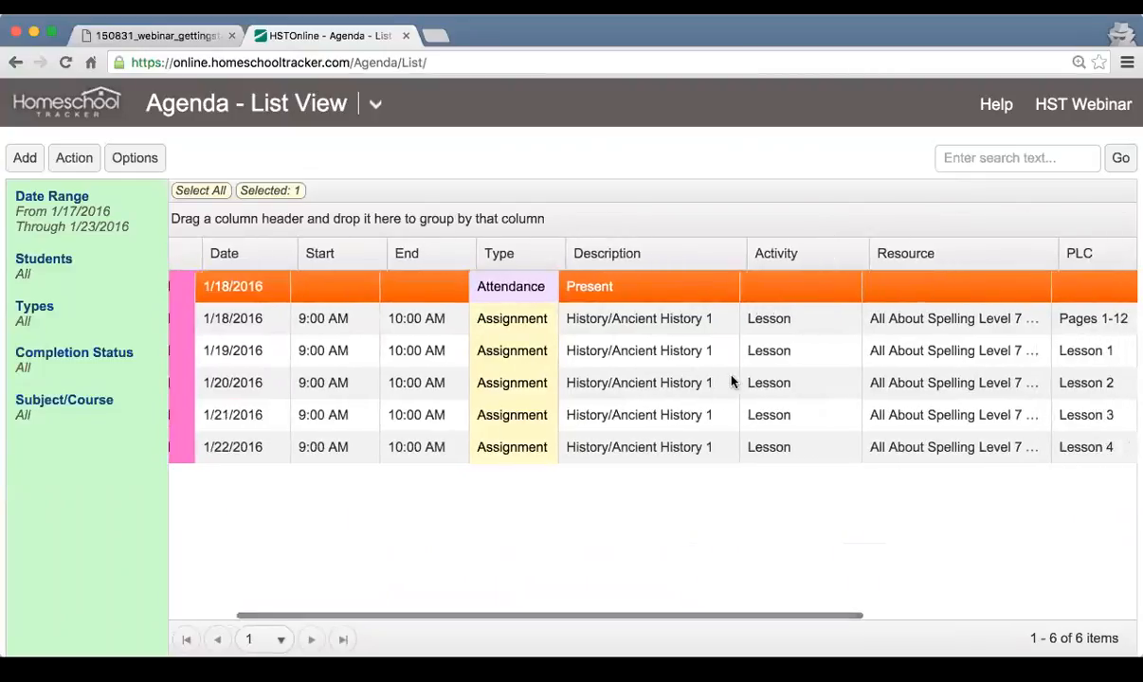
scroll(732, 379, "right", 4)
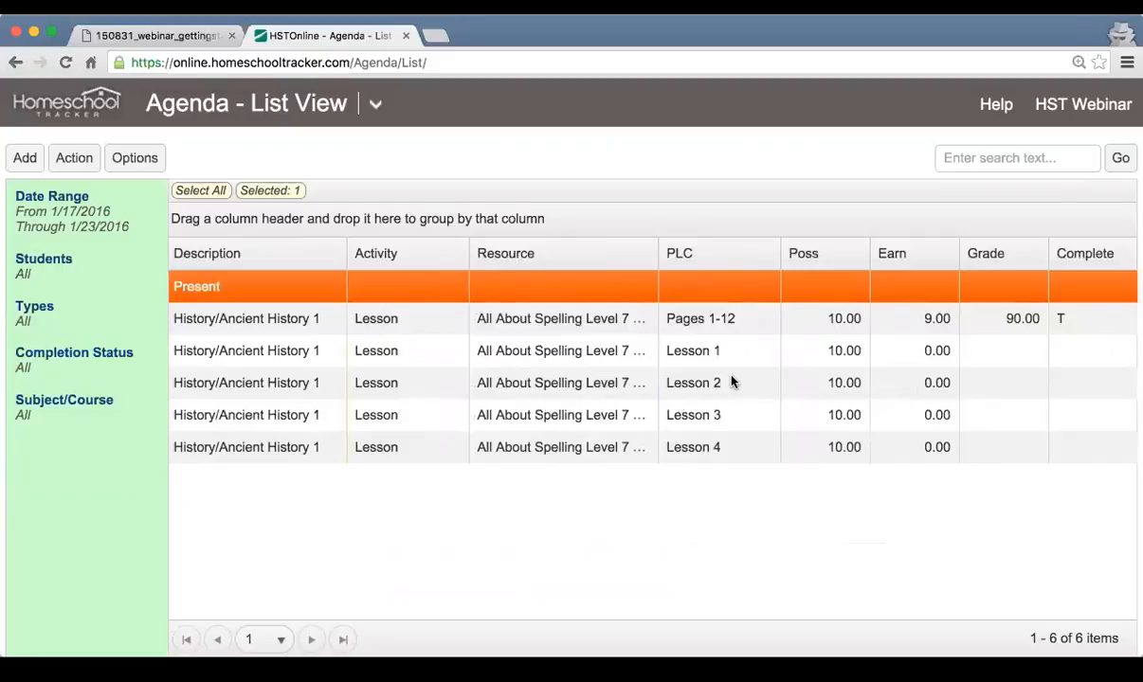
scroll(733, 382, "left", 11)
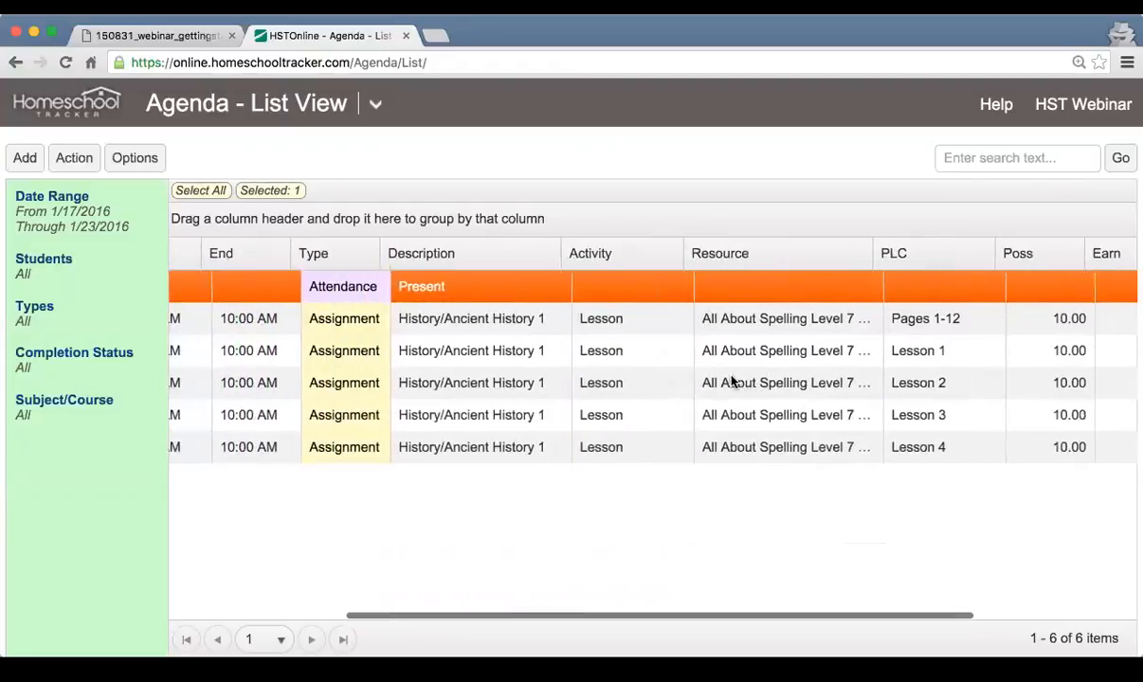
scroll(732, 381, "right", 10)
scroll(733, 382, "left", 10)
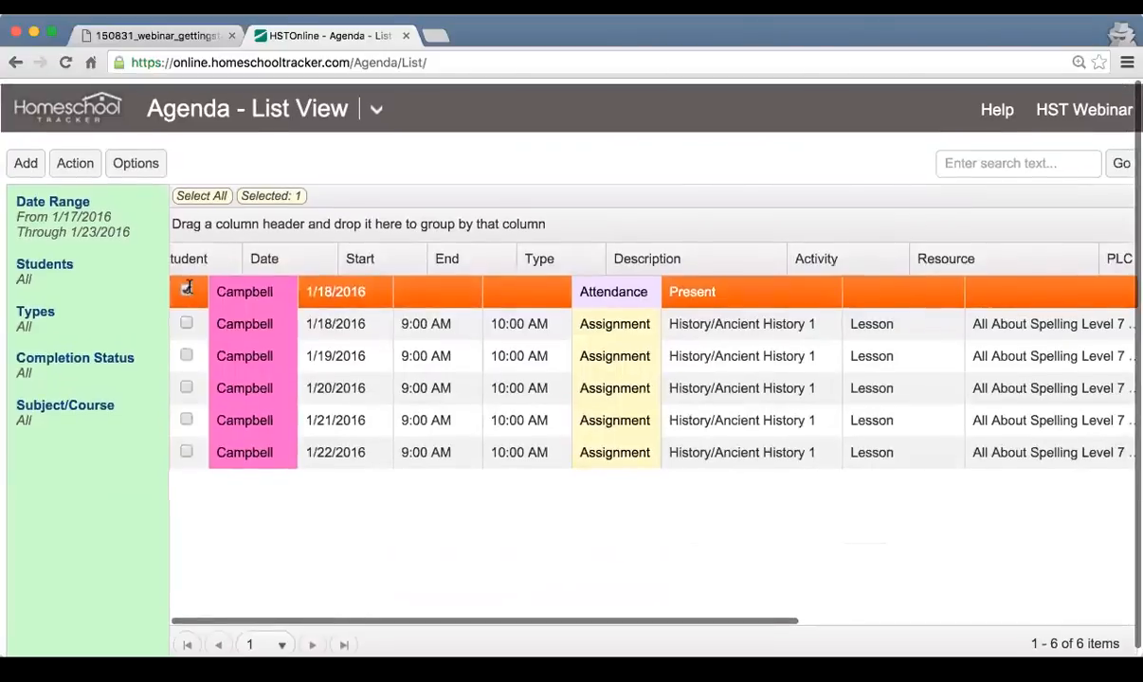
scroll(284, 469, "left", 5)
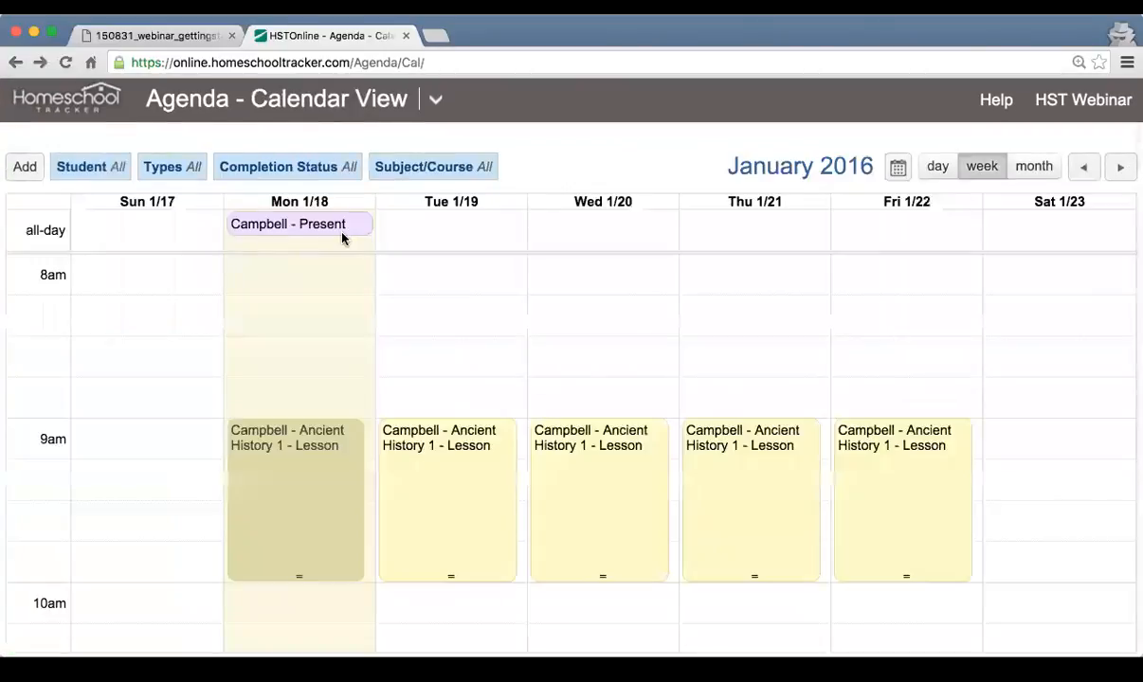
Step: Return to the Agenda List View, select the four assignments dated 1/19 to 1/22 and open them in Multi-Edit
left_click(435, 103)
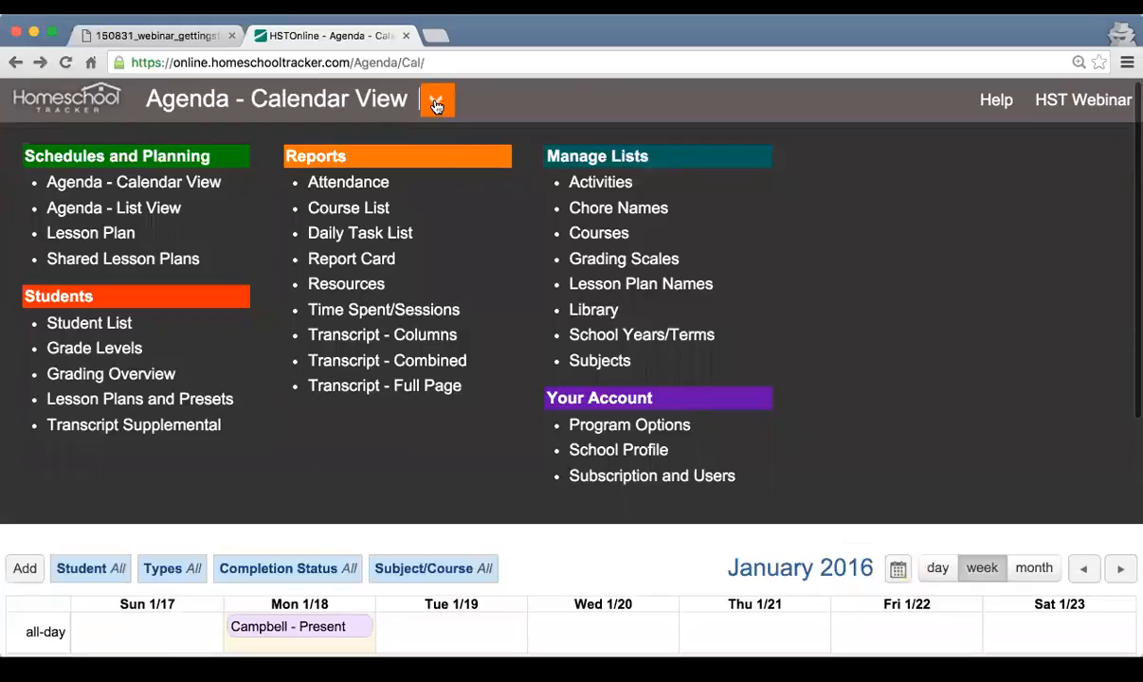
left_click(105, 208)
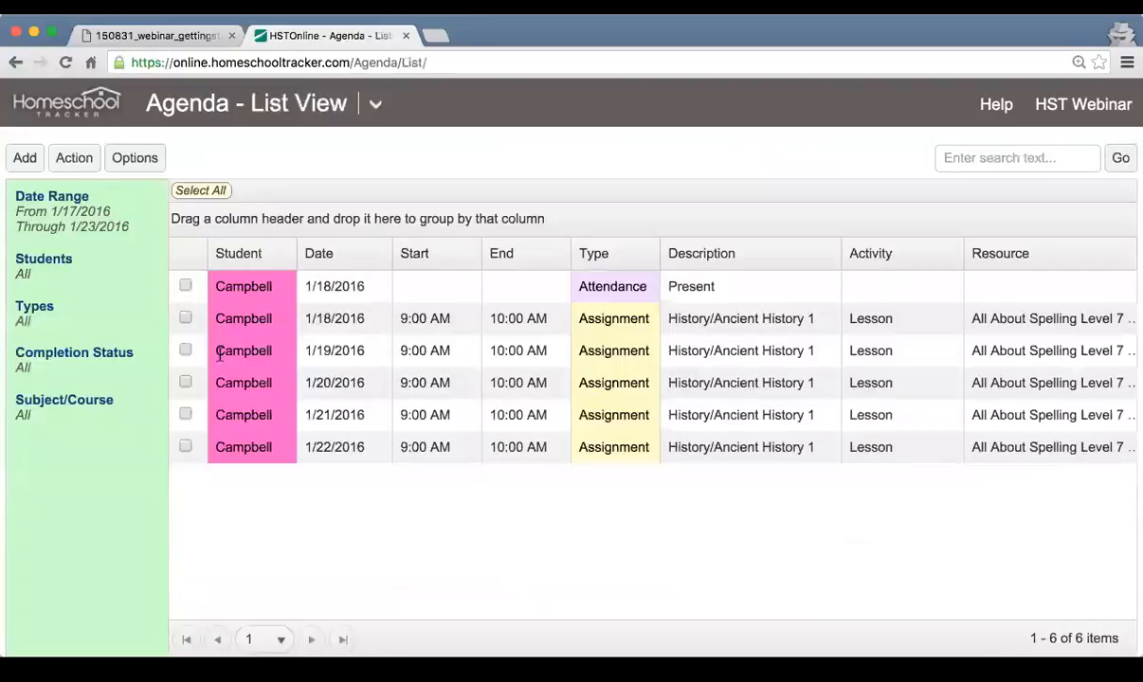
left_click(186, 350)
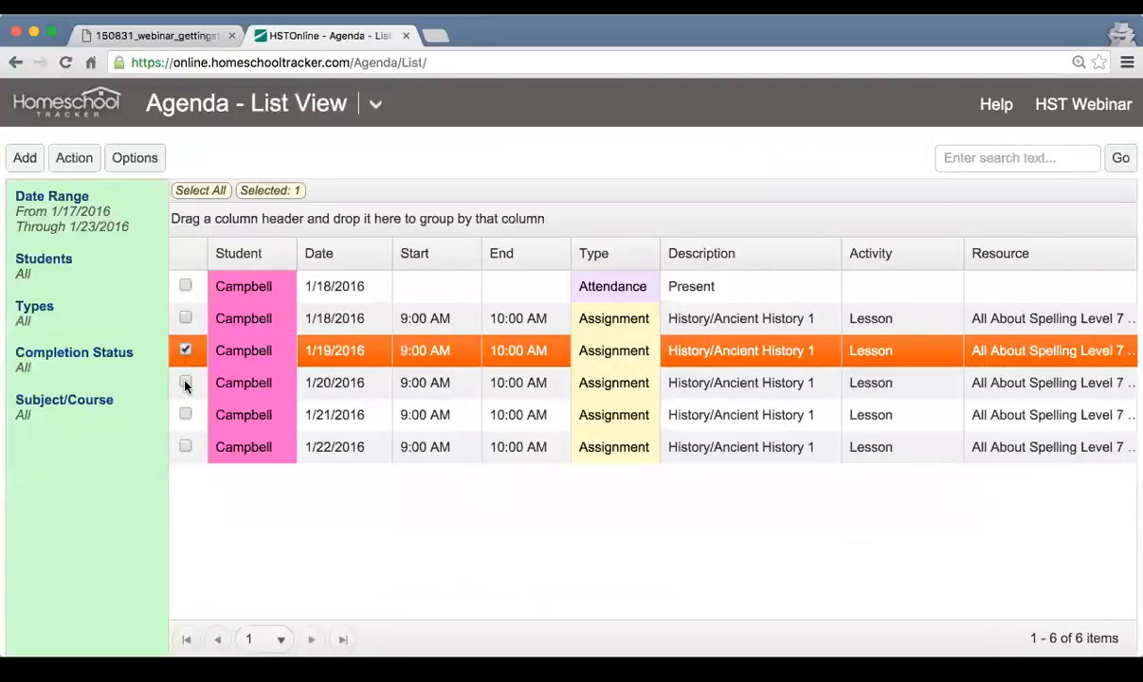
left_click(185, 383)
left_click(184, 415)
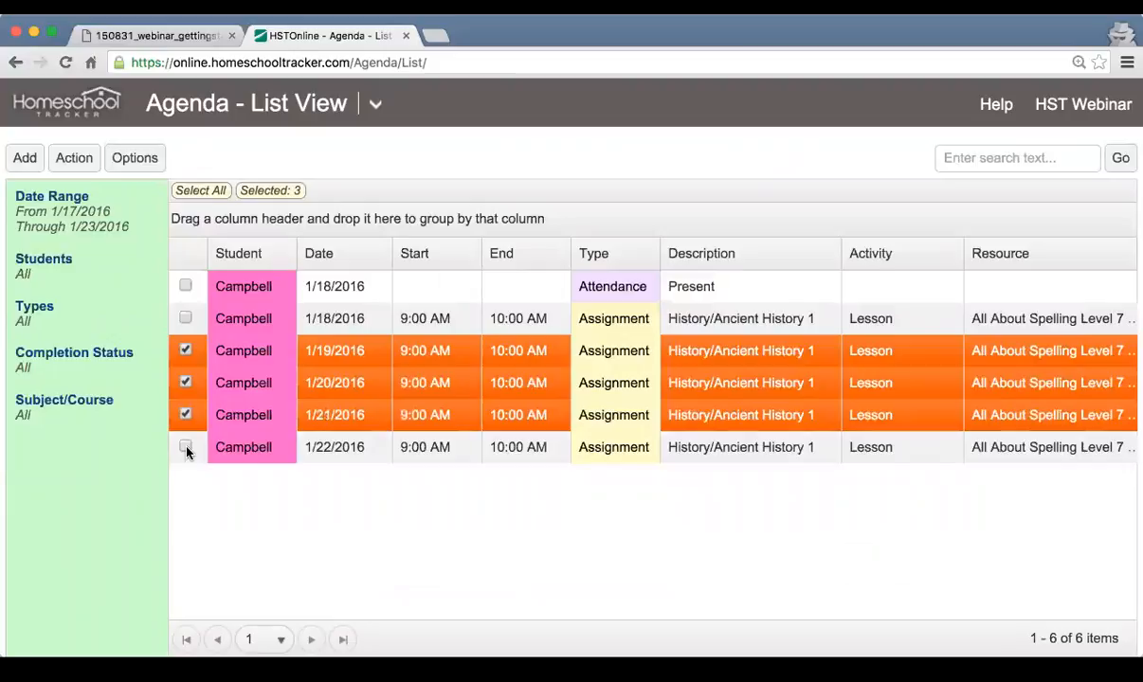
left_click(185, 448)
left_click(74, 161)
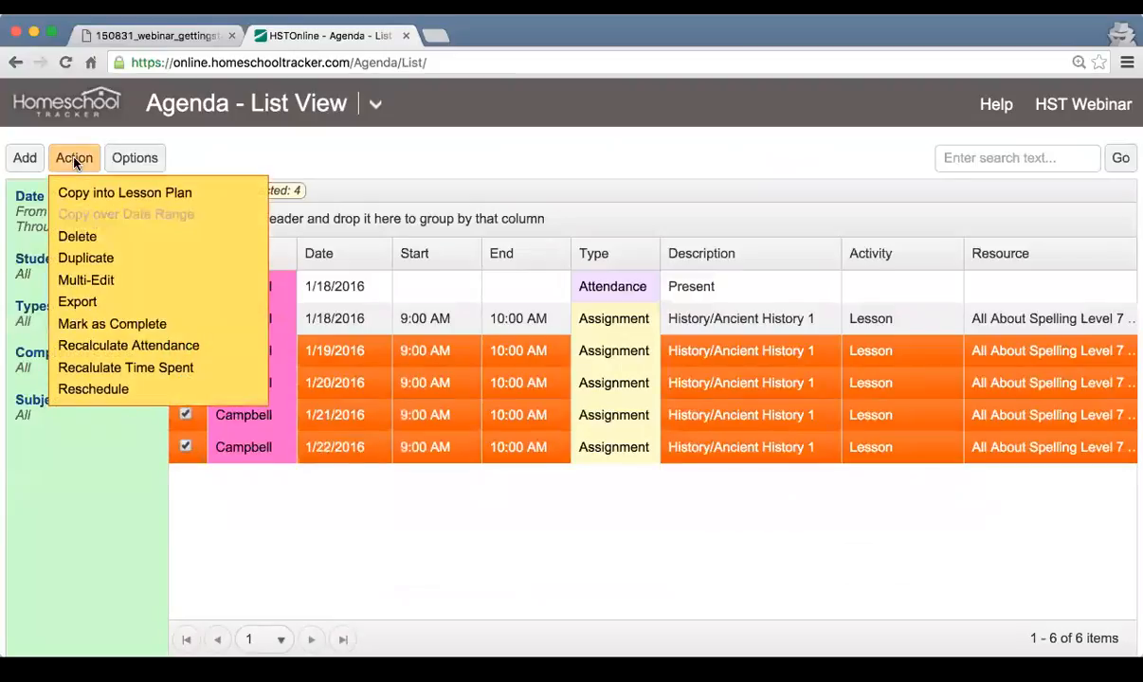
left_click(83, 280)
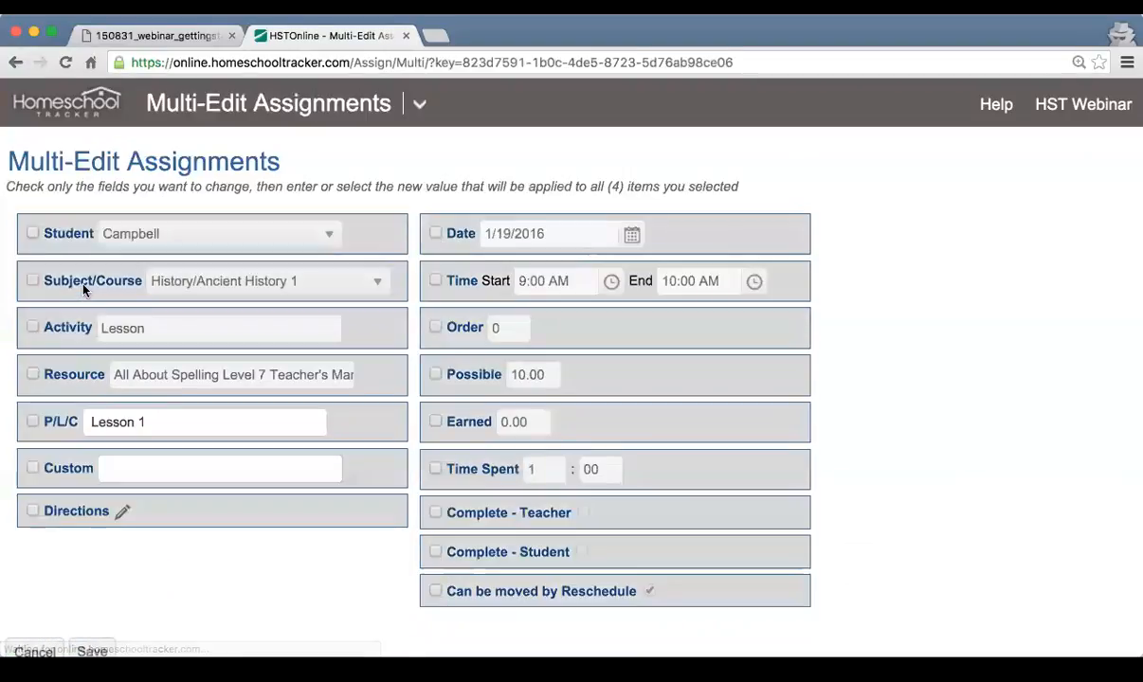
Step: Set the start time of the four selected assignments to 9:15 AM and save the multi-edit
left_click(435, 280)
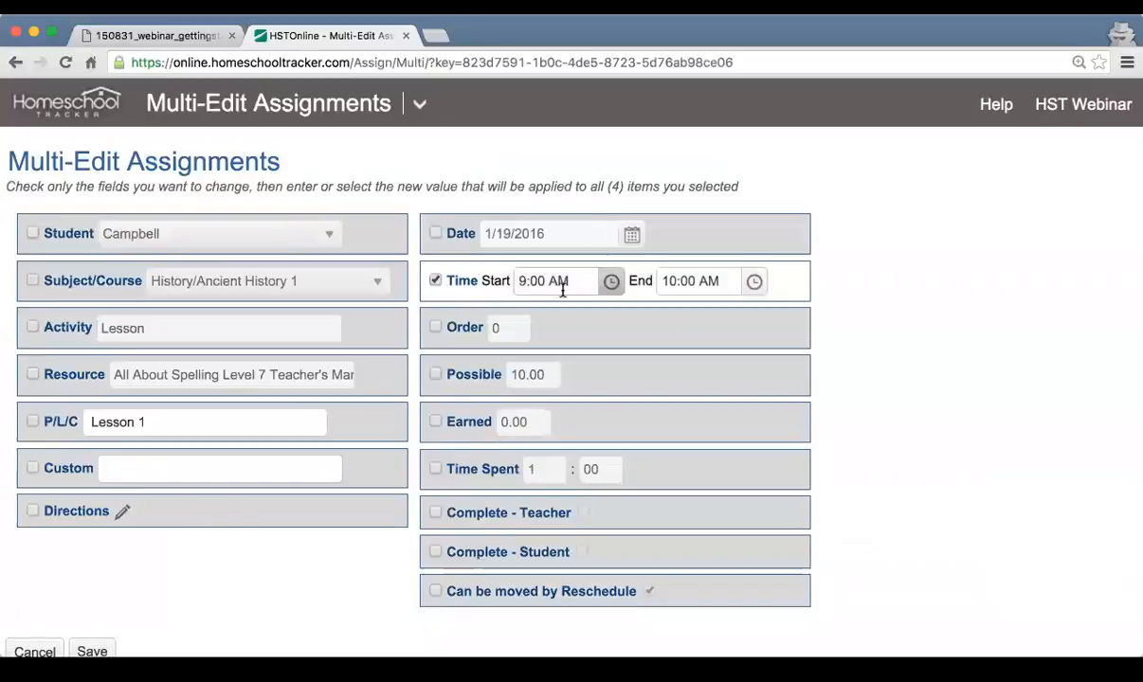
left_click(611, 282)
scroll(572, 387, "down", 1)
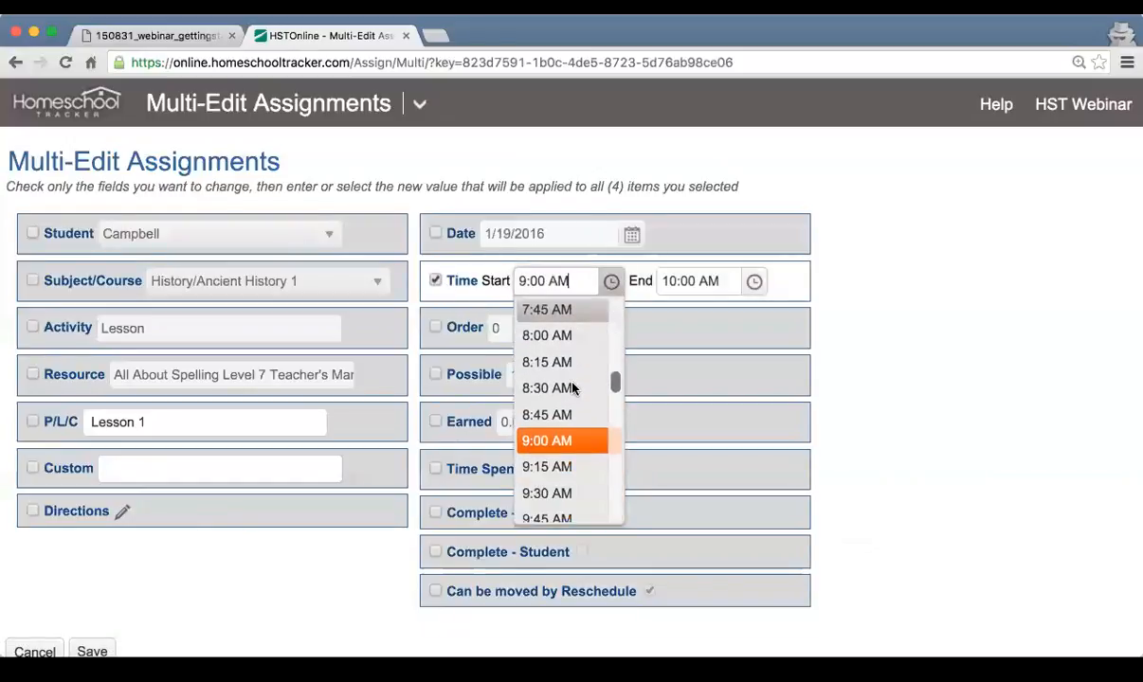
left_click(560, 466)
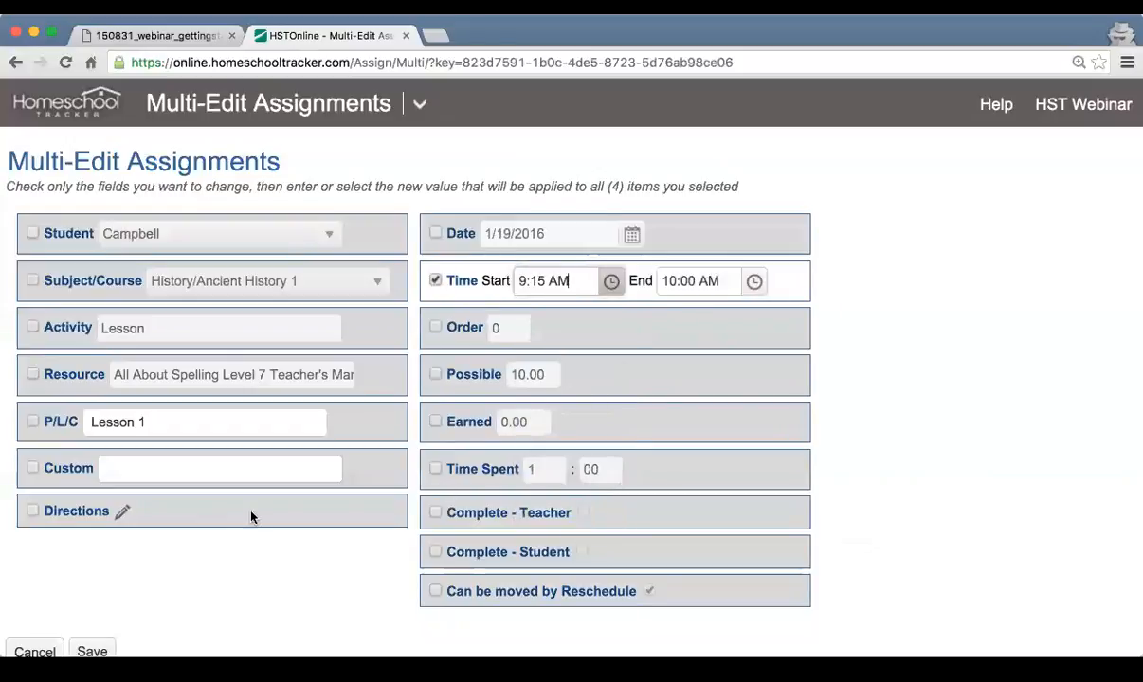
scroll(250, 515, "down", 1)
left_click(100, 639)
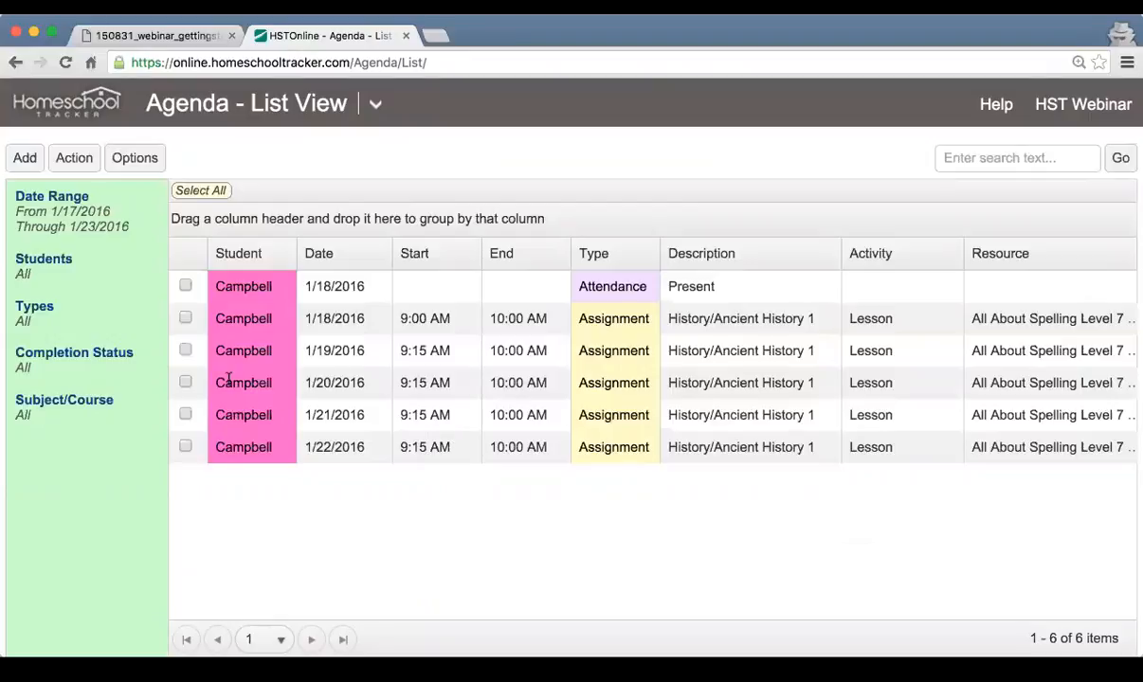
Step: Select the 1/19 to 1/22 assignments again and open them in Multi-Edit
left_click(184, 353)
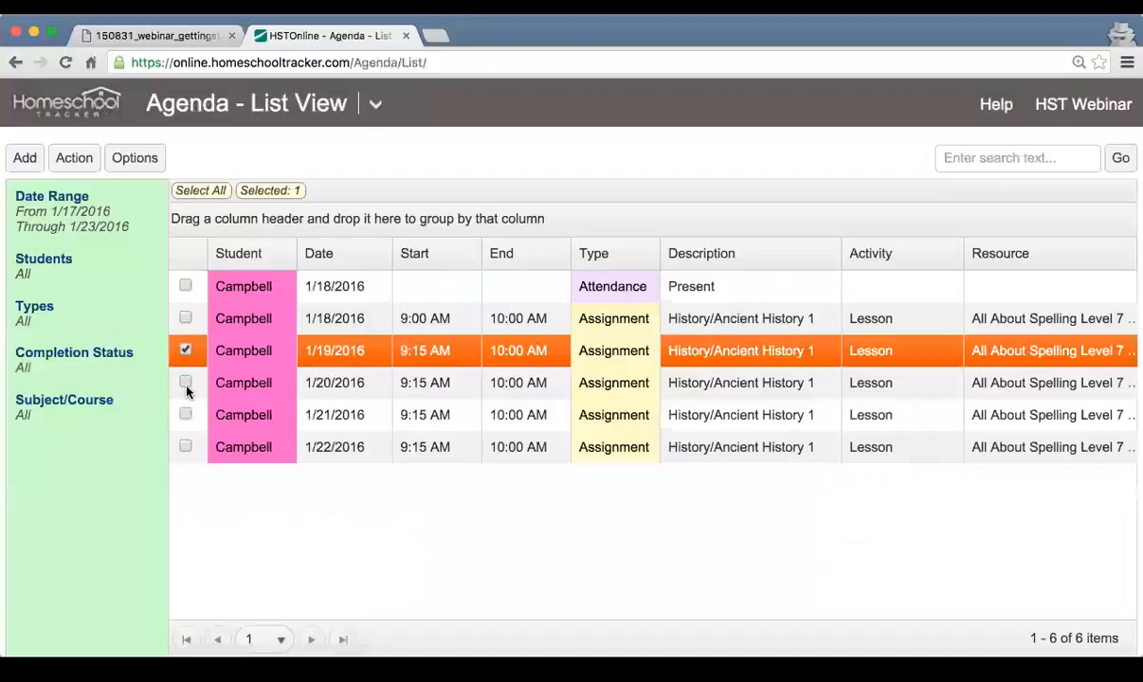
left_click(185, 382)
left_click(185, 415)
left_click(185, 447)
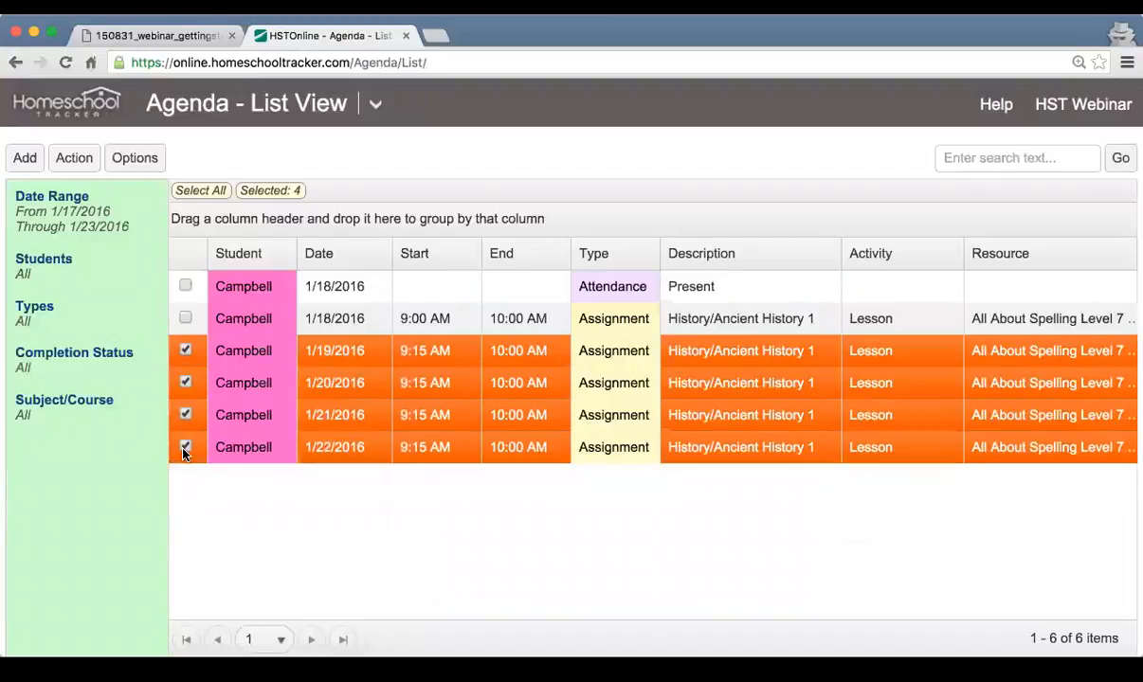
left_click(82, 163)
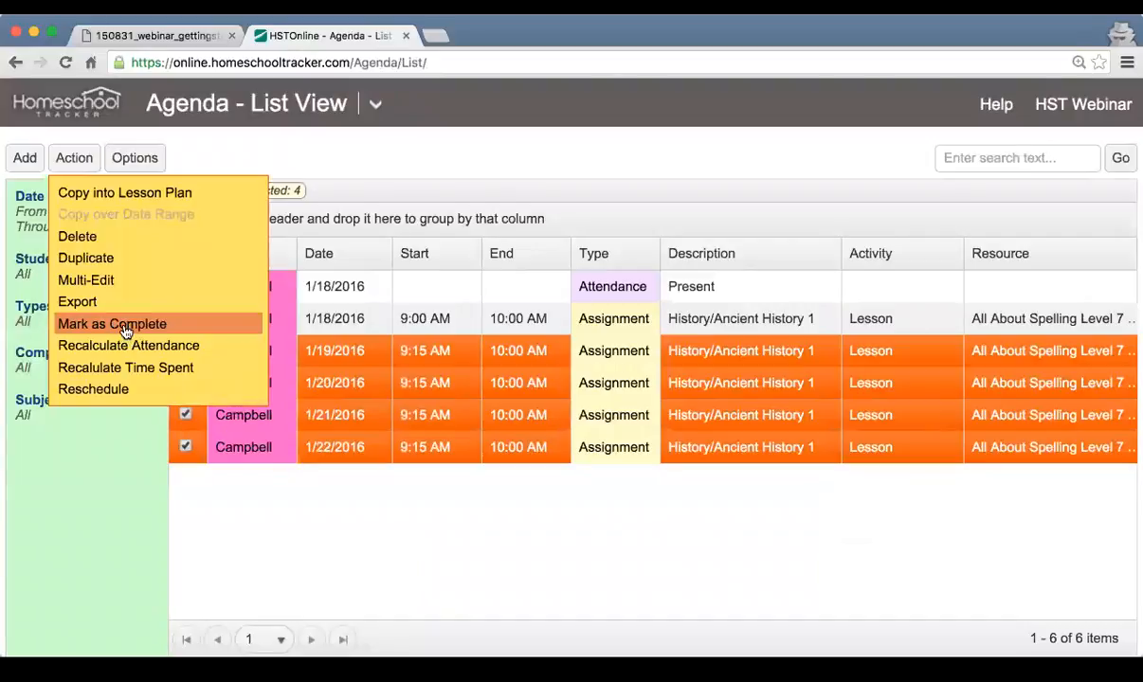
left_click(111, 281)
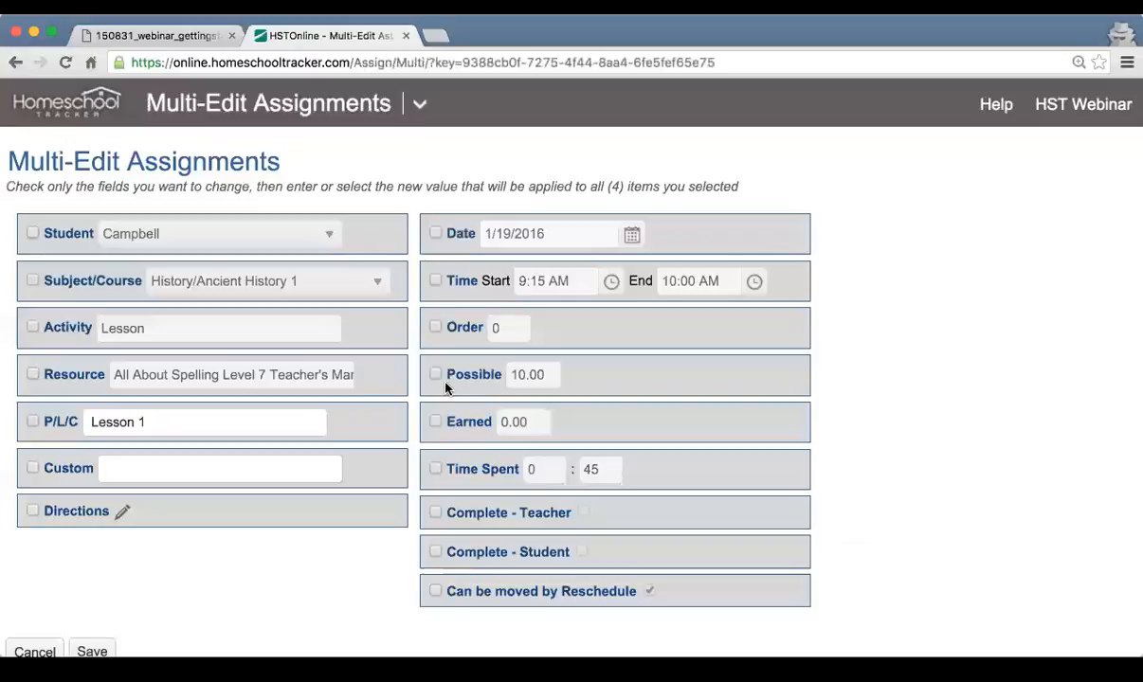
Step: Give the four assignments 8 points earned and mark them Complete - Teacher, save, and check their grade and completion columns
left_click(436, 421)
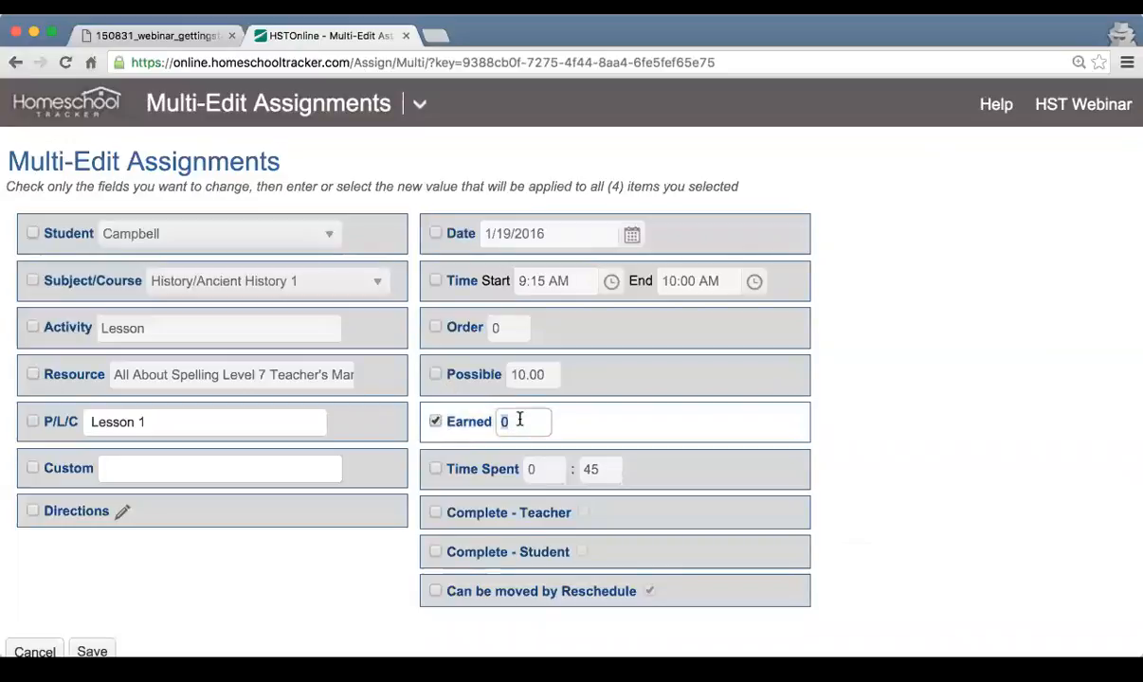
type("8")
left_click(436, 512)
left_click(584, 512)
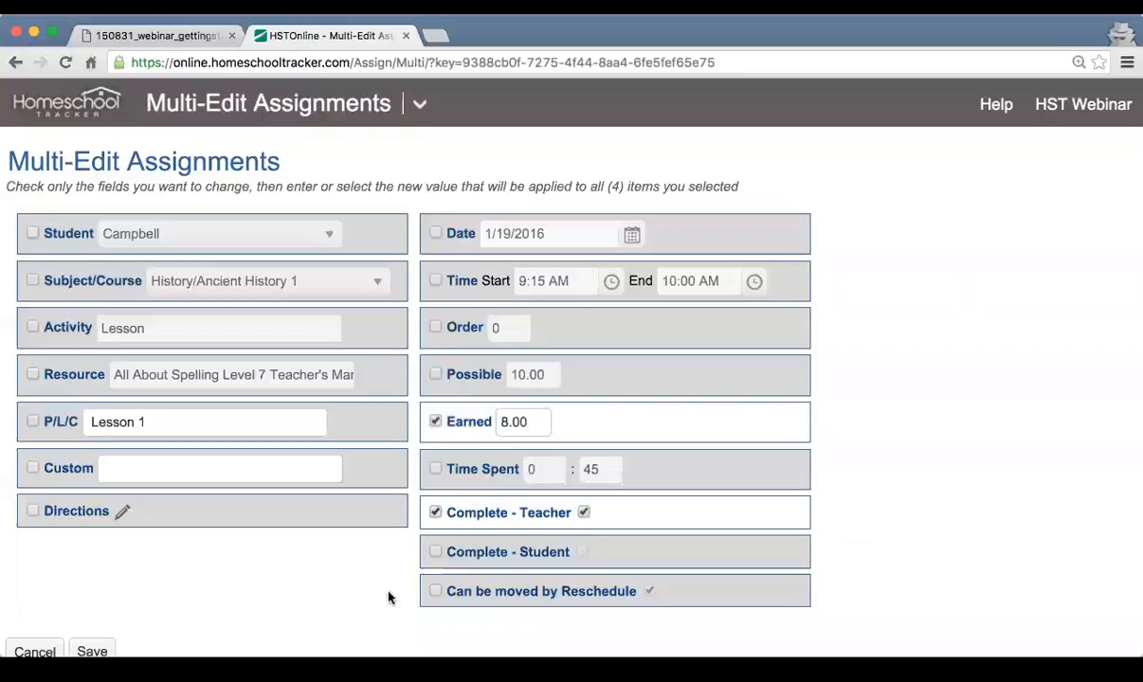
left_click(93, 650)
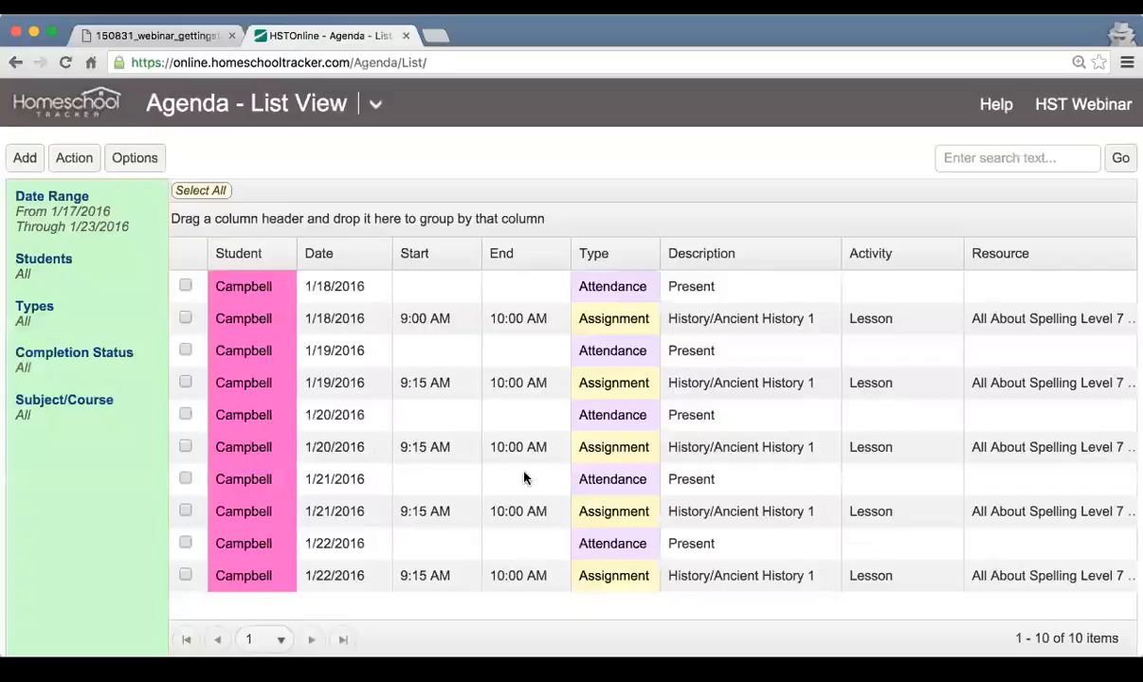
scroll(573, 478, "right", 10)
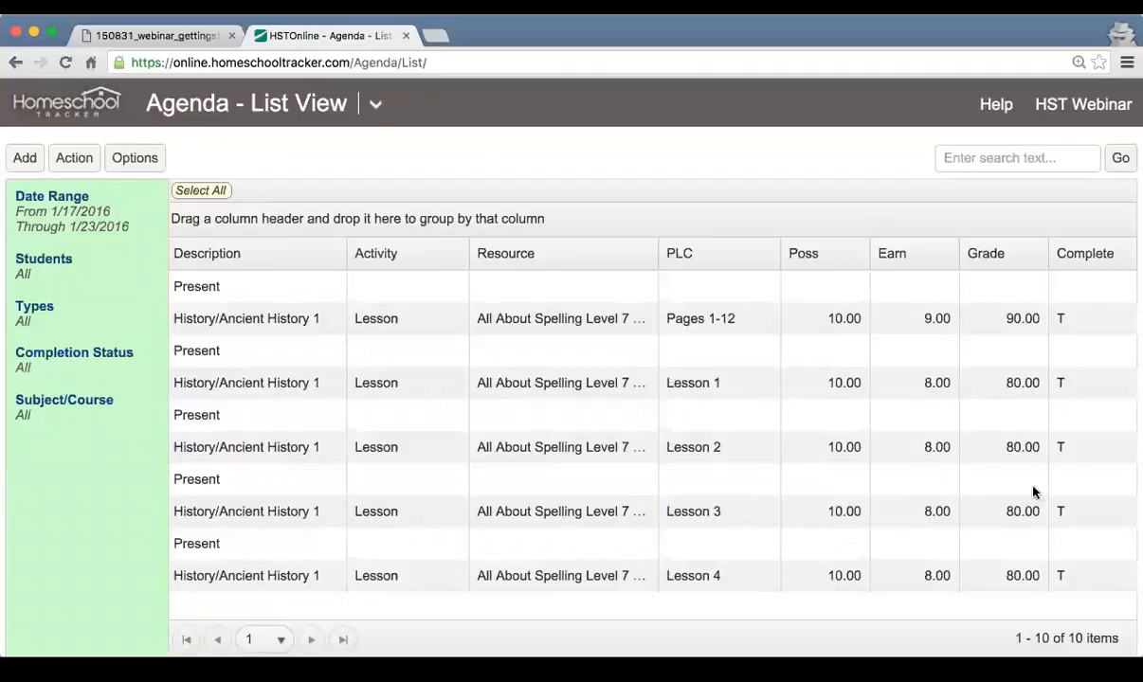
scroll(540, 526, "left", 10)
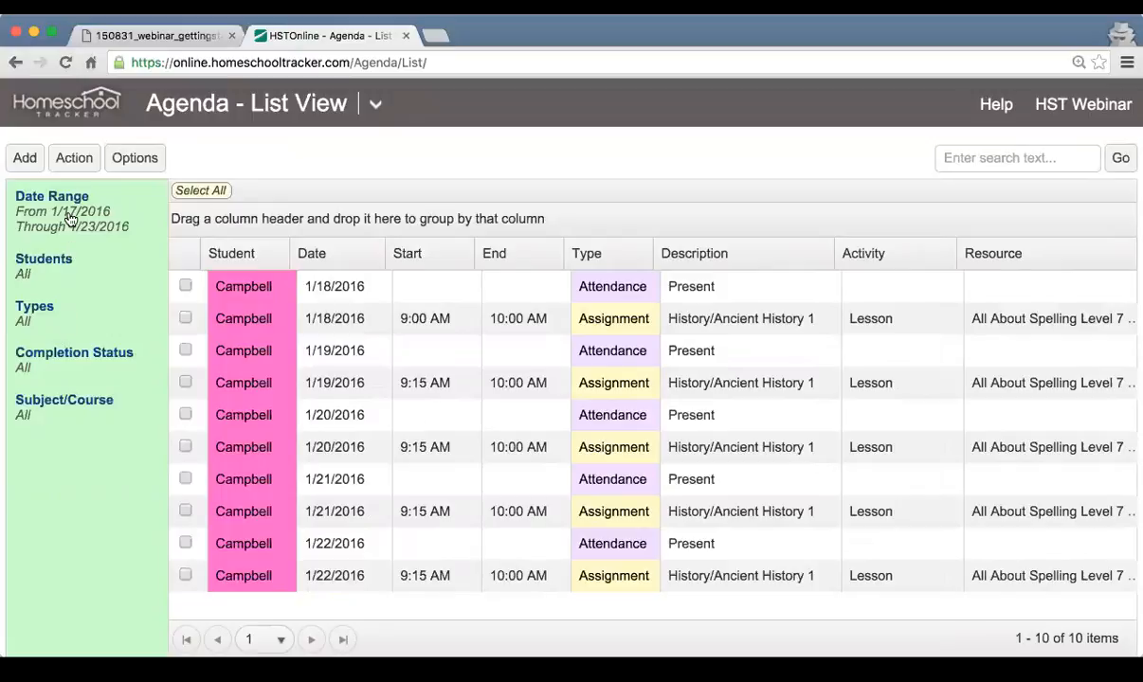
Step: Examine the student and item type filter choices of the agenda list, cancelling both
left_click(33, 273)
left_click(220, 247)
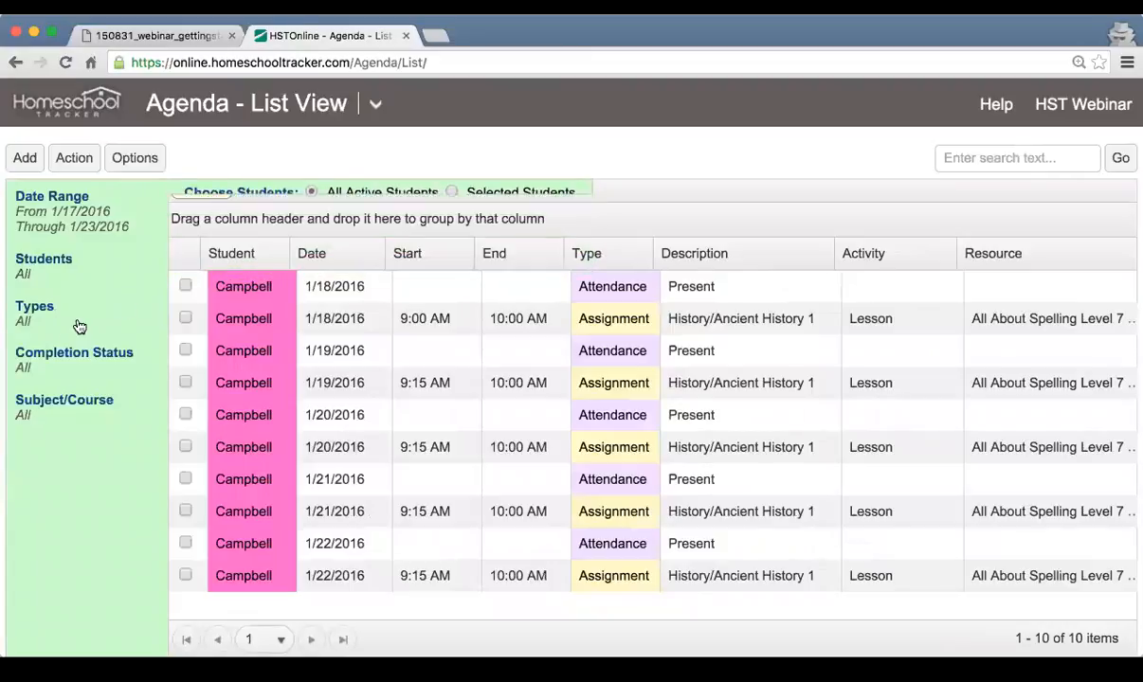
left_click(33, 318)
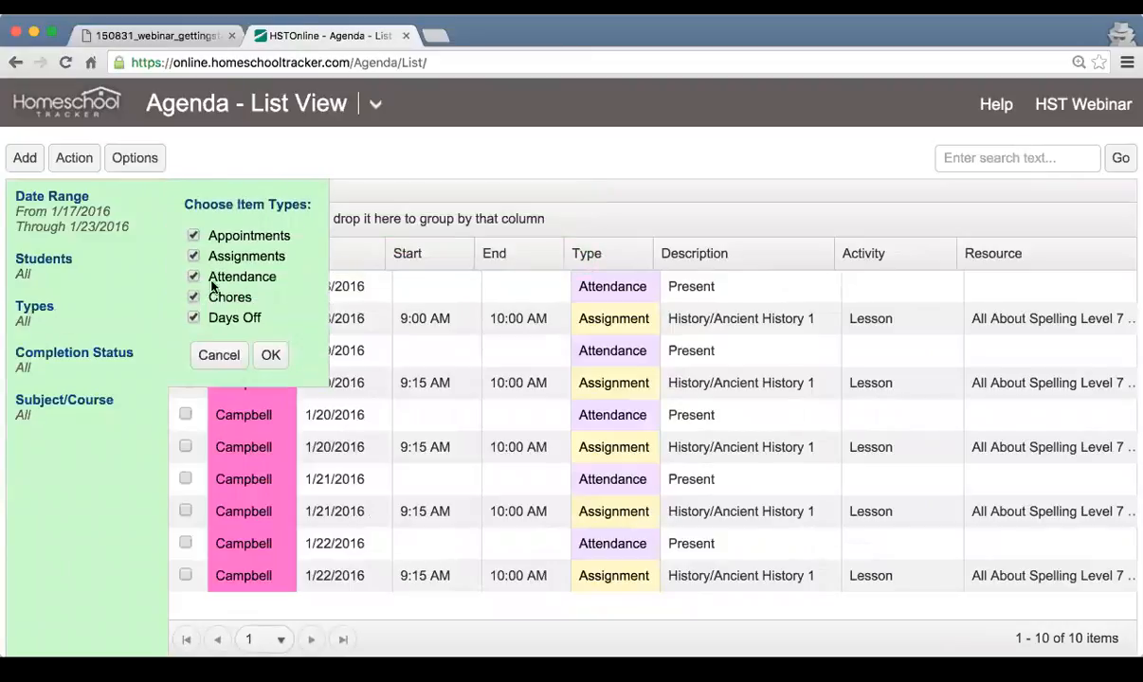
left_click(213, 353)
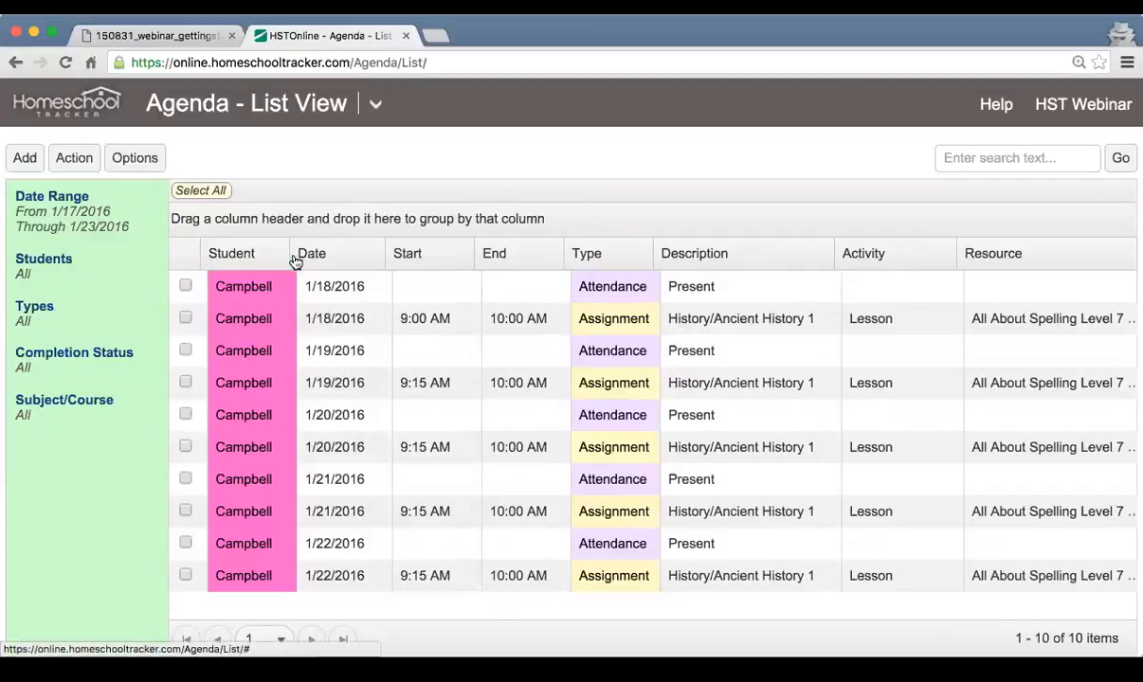
scroll(410, 383, "right", 2)
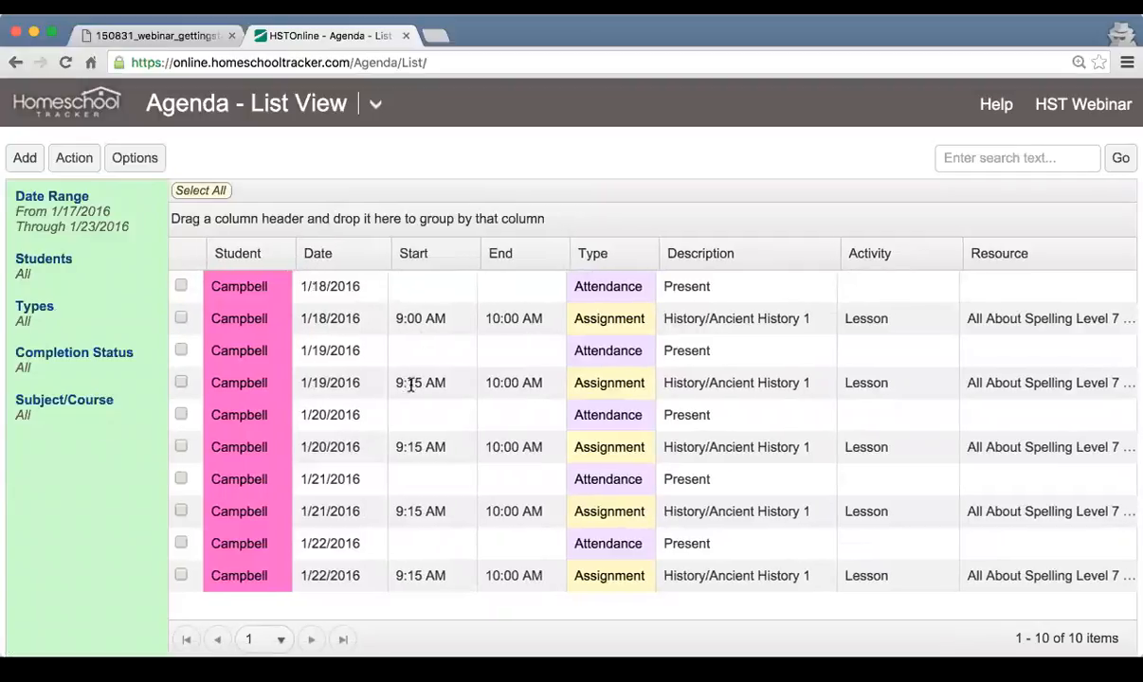
scroll(409, 382, "left", 2)
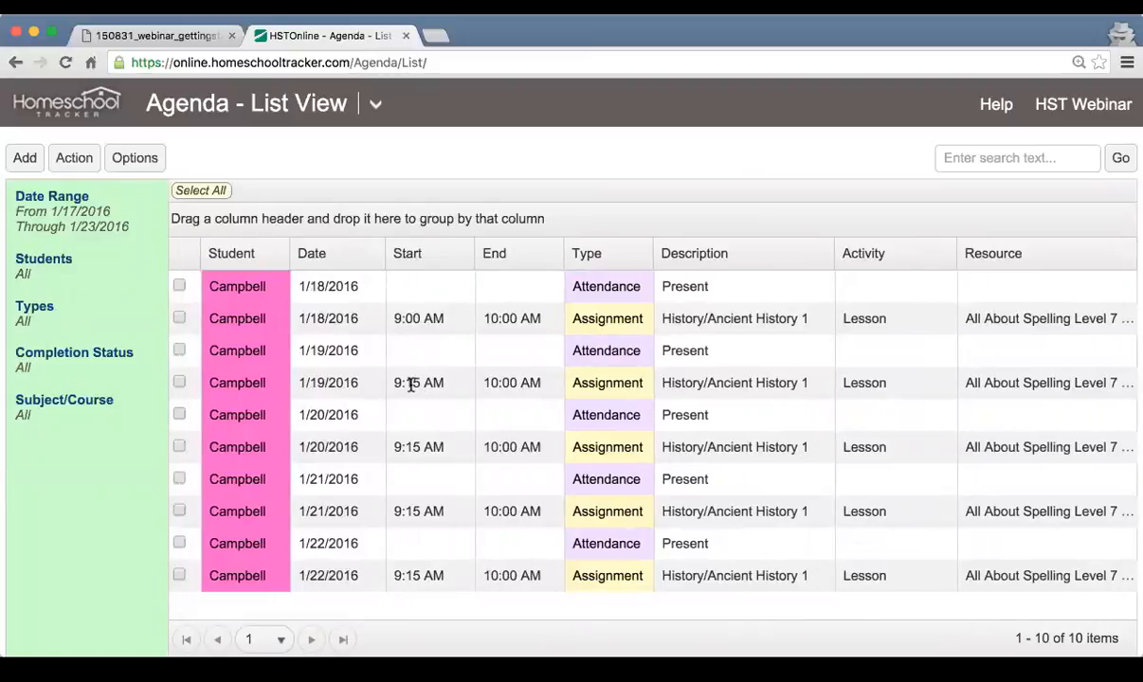
Step: Sort the agenda list by date in ascending and descending order, and clear the sorting
left_click(341, 264)
left_click(325, 264)
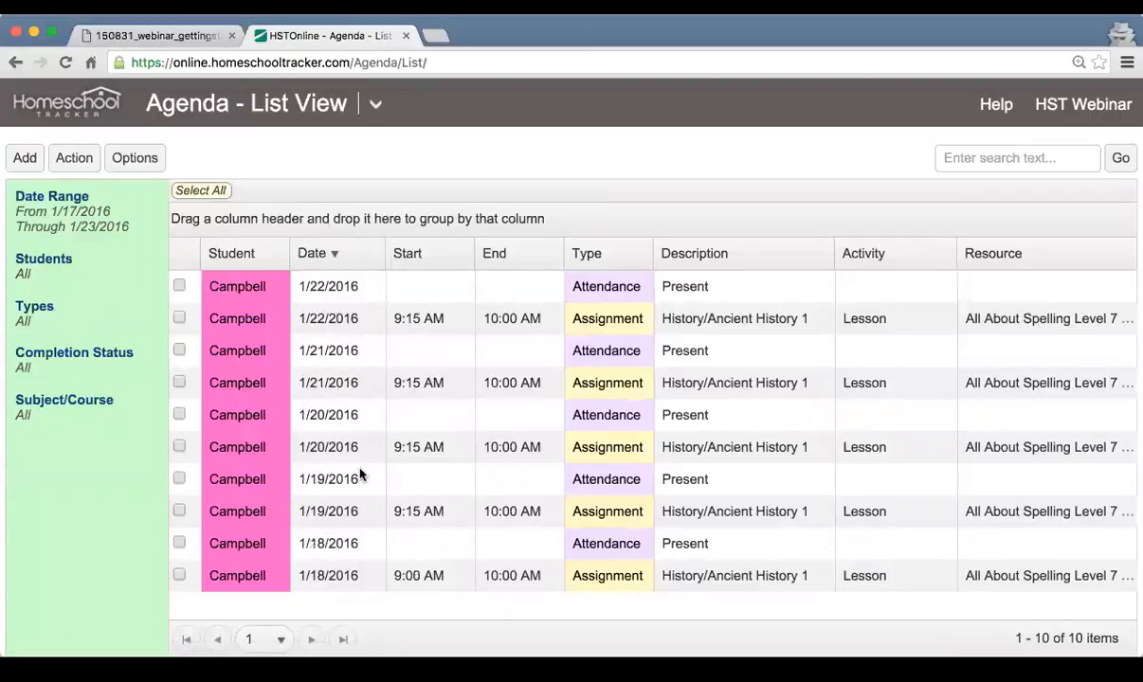
left_click(346, 263)
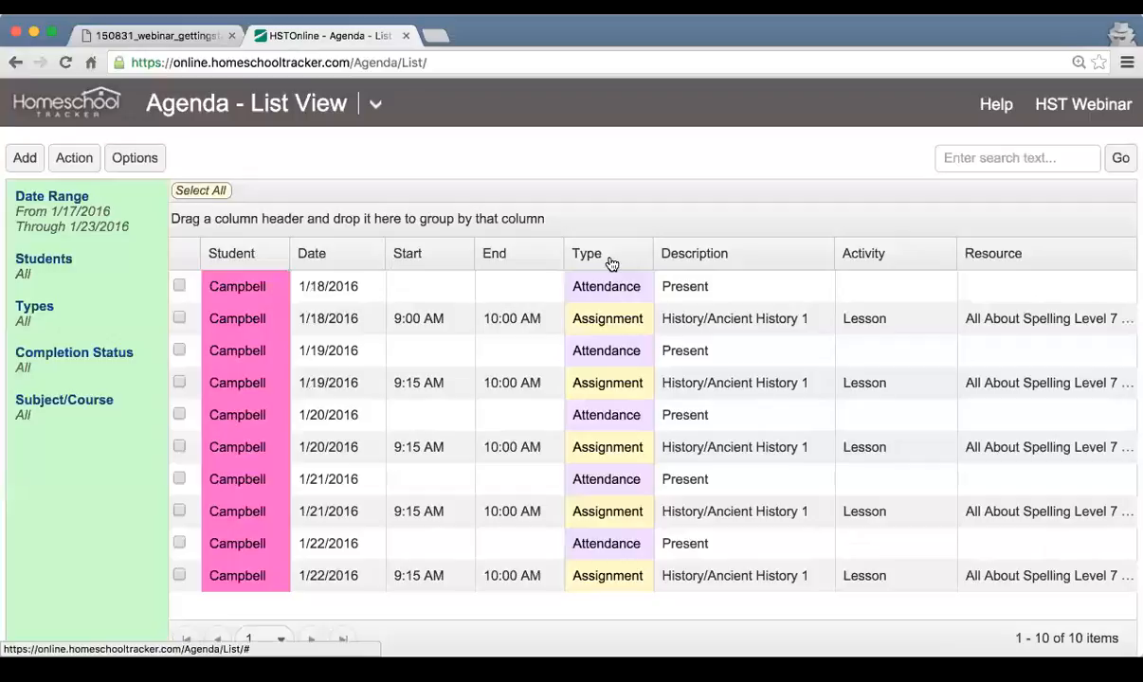
Step: Group the agenda list by the Type column and collapse the Assignment and Attendance groups
left_click_drag(612, 264, 225, 222)
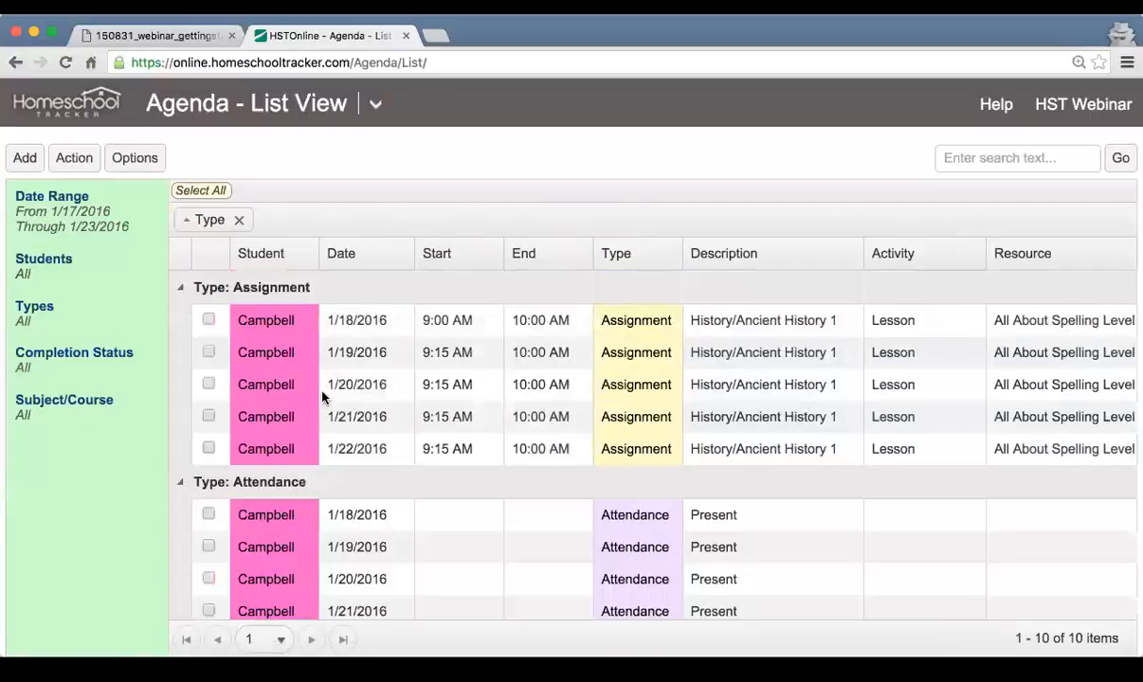
left_click(180, 288)
left_click(181, 323)
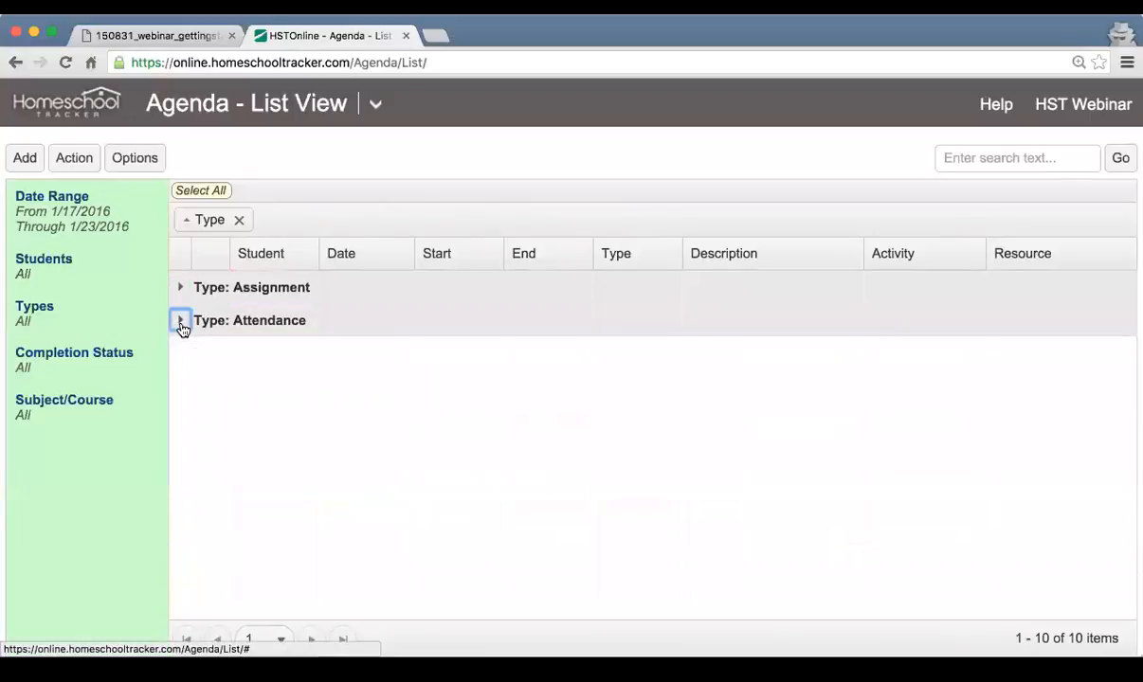
Step: Expand and collapse the Assignment and Attendance groups in turn, and remove the Type grouping
left_click(181, 288)
left_click(181, 288)
left_click(181, 288)
left_click(181, 288)
left_click(182, 322)
left_click(182, 322)
left_click(181, 288)
left_click(181, 288)
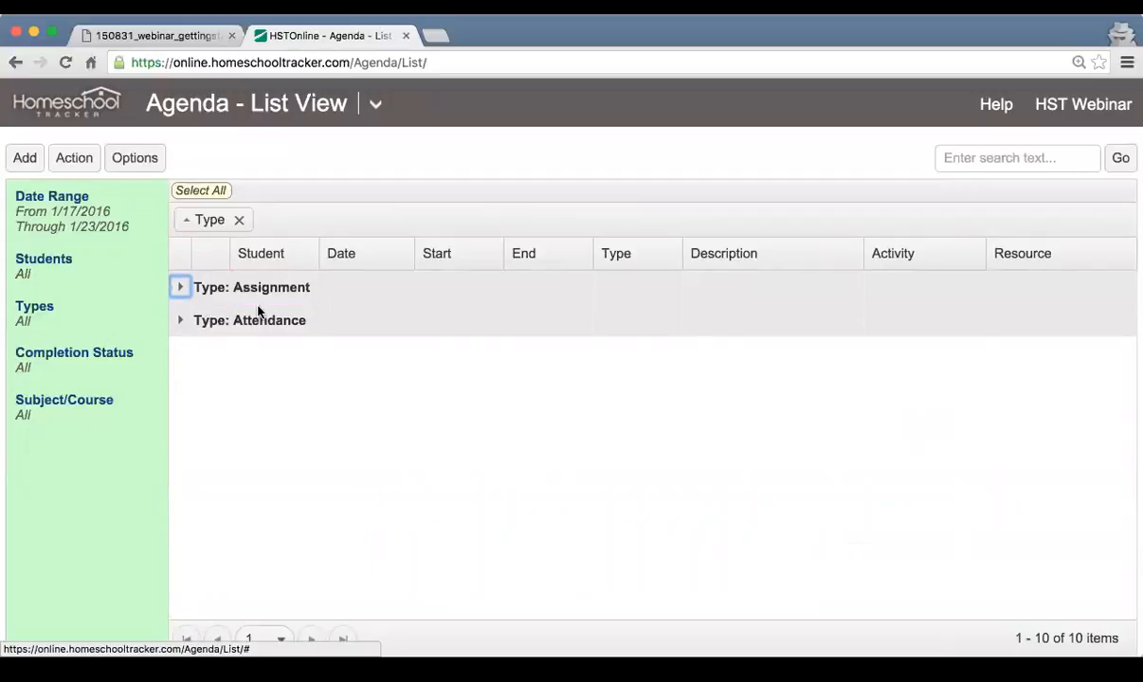
left_click(181, 322)
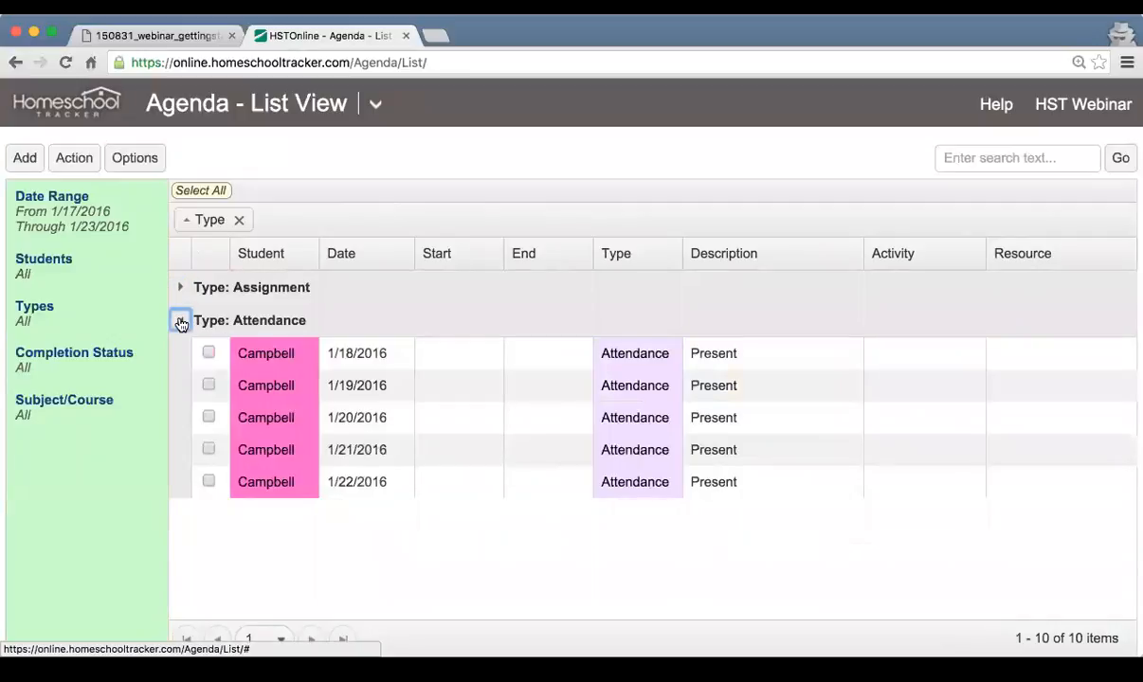
left_click(181, 322)
left_click(180, 287)
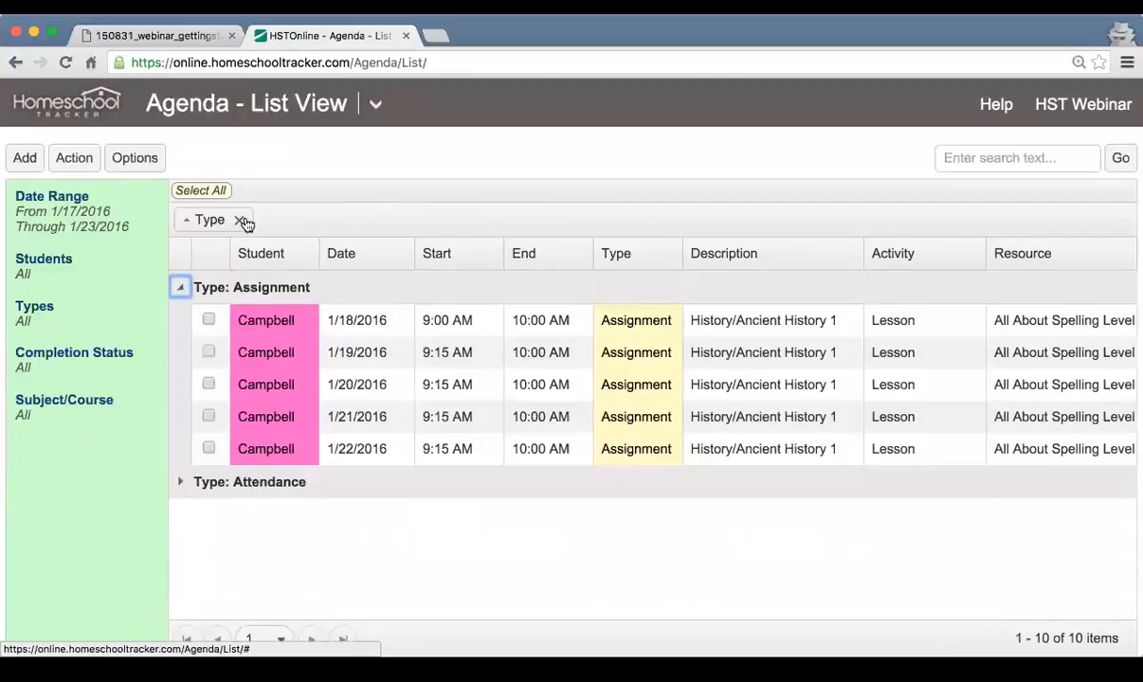
left_click(242, 220)
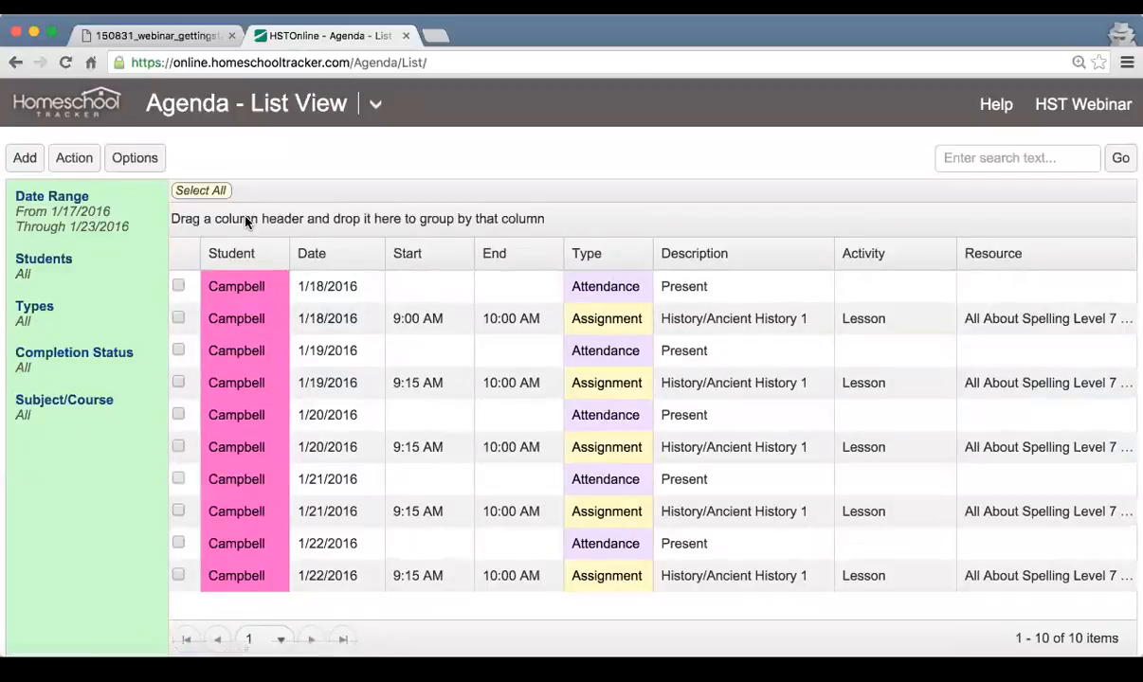
Step: Search the agenda list for "lesson" and clear the search filter
left_click(1036, 153)
type("lesson")
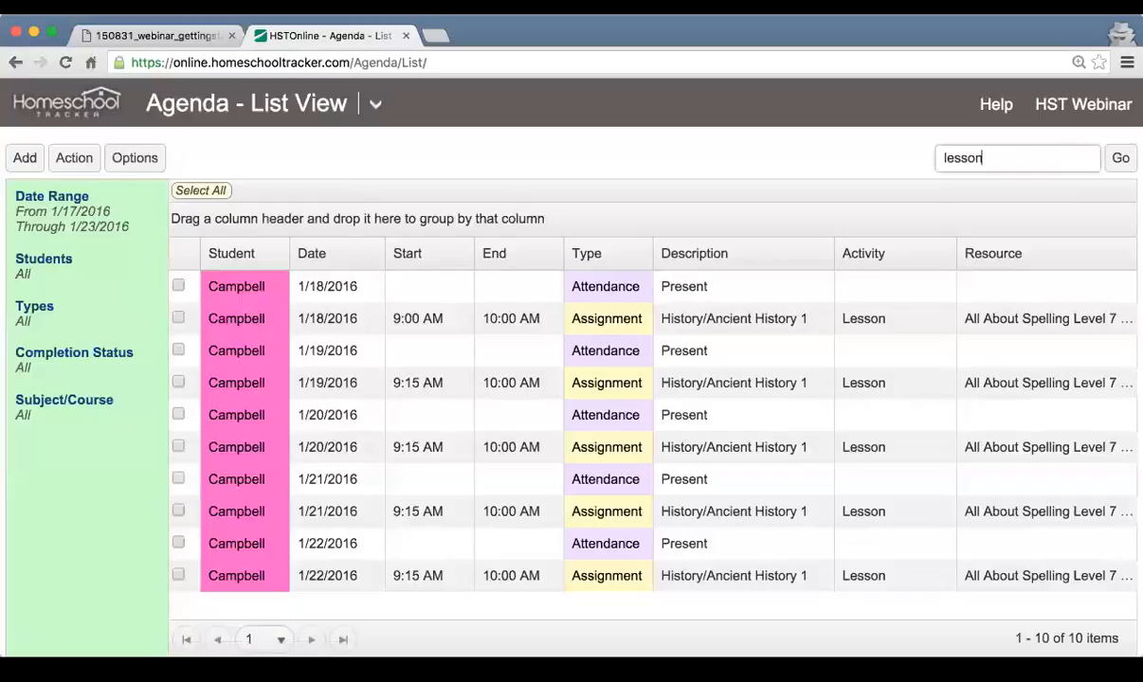
key("Return")
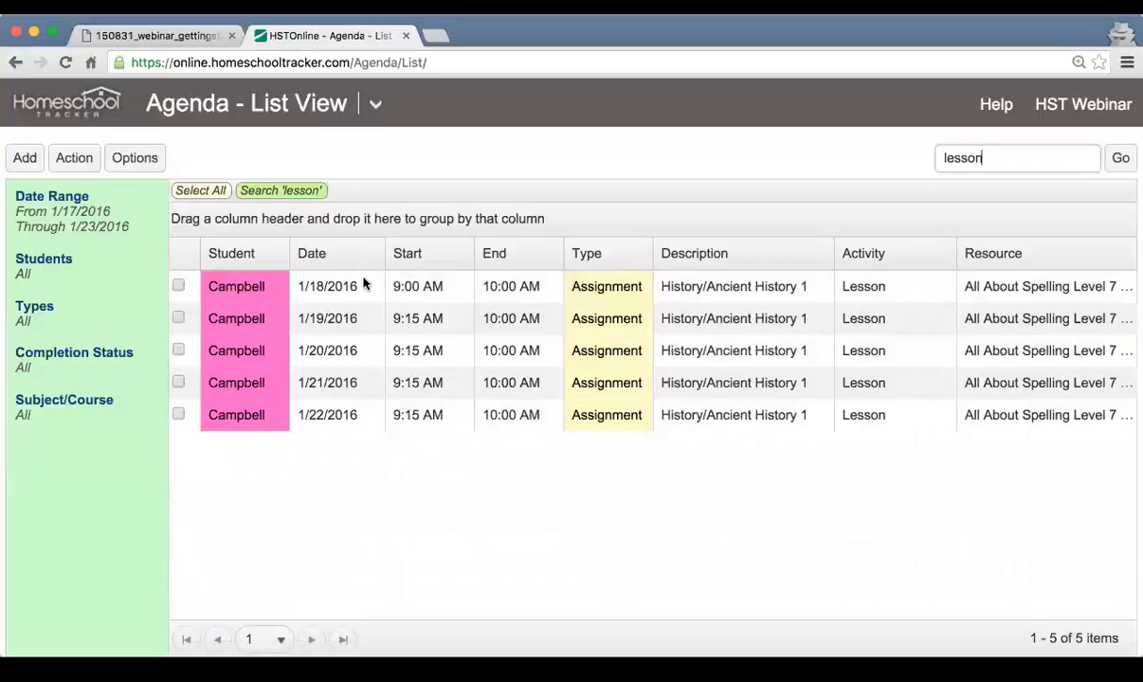
left_click(271, 195)
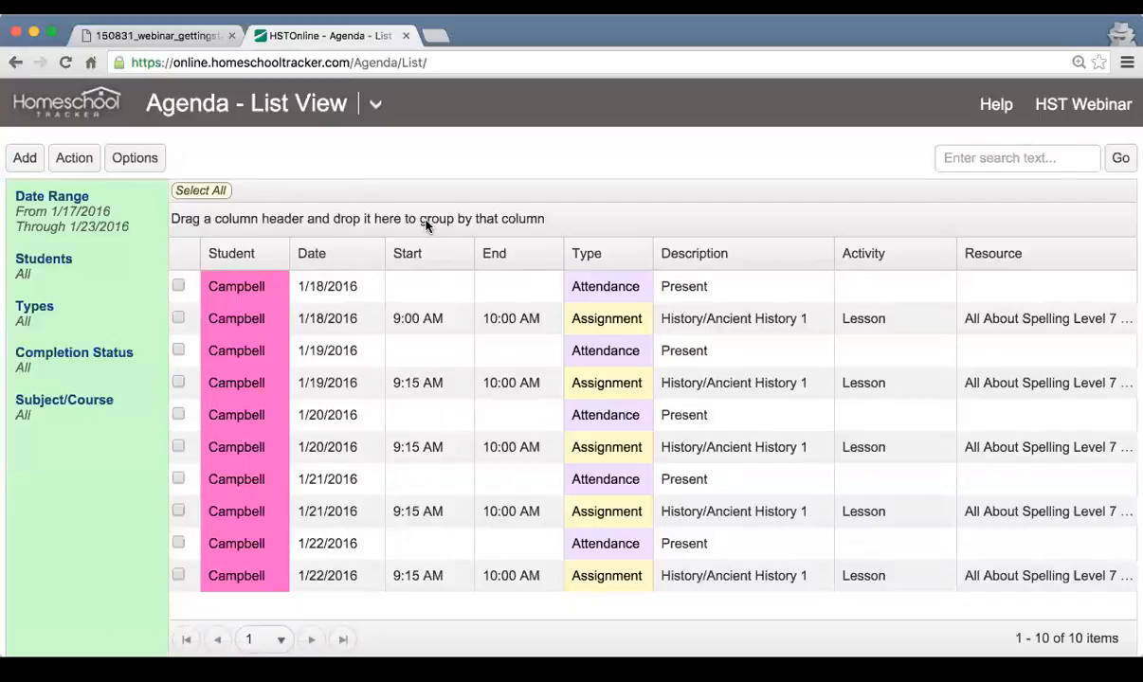
Step: Switch to the webinar slides PDF and go to the Lesson Plans slide
left_click(158, 36)
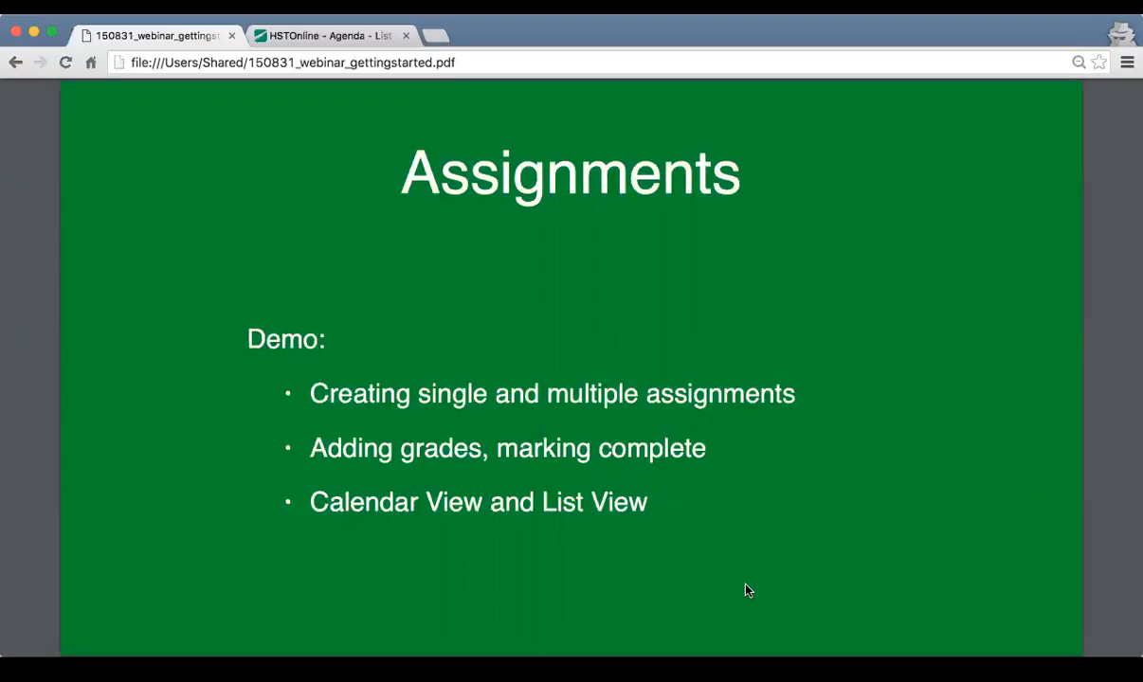
scroll(748, 591, "down", 10)
scroll(746, 589, "down", 2)
scroll(746, 589, "up", 1)
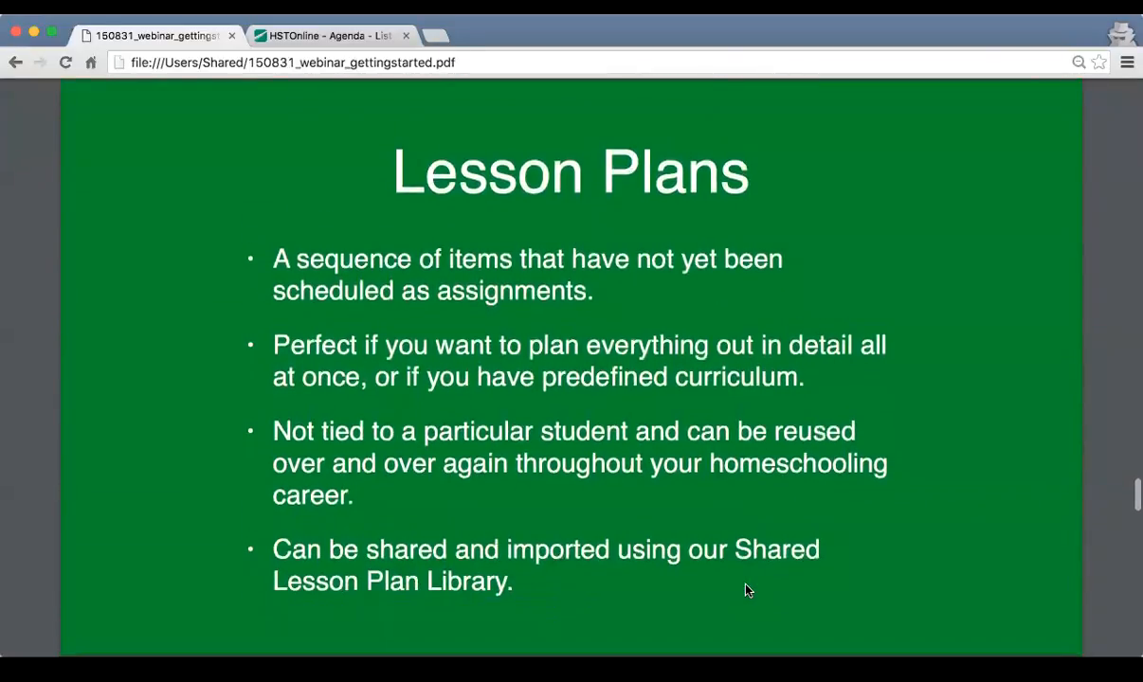
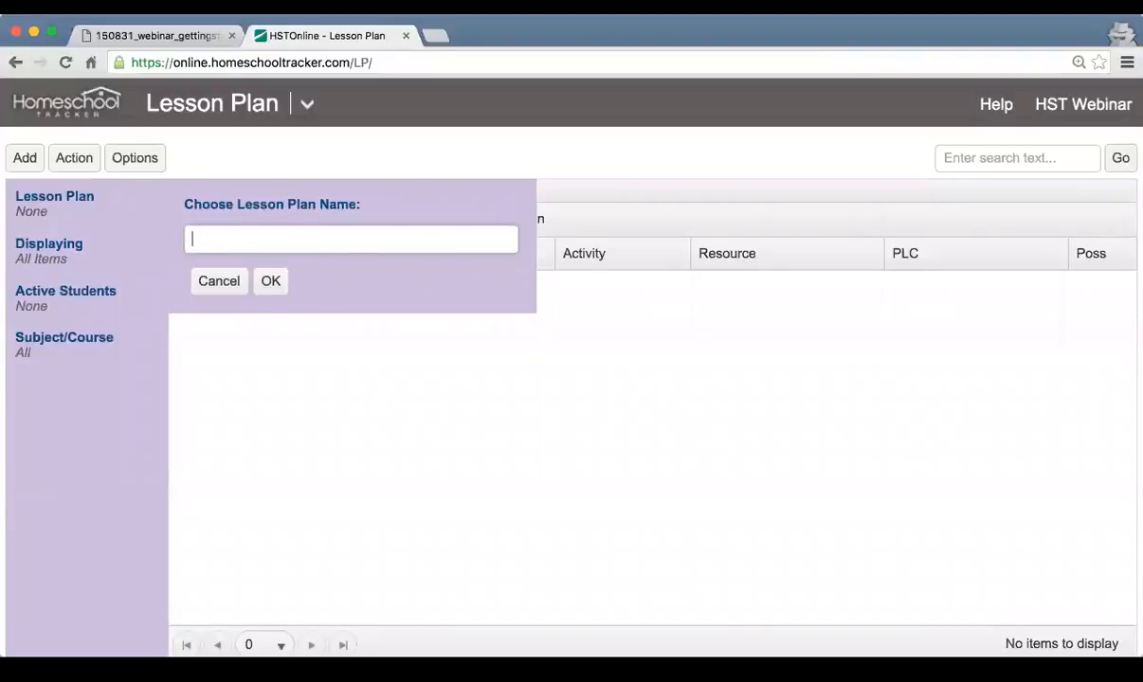
Step: Load the "A Beka Arithmetic - 1st Grade" lesson plan and look over its item columns
left_click(360, 243)
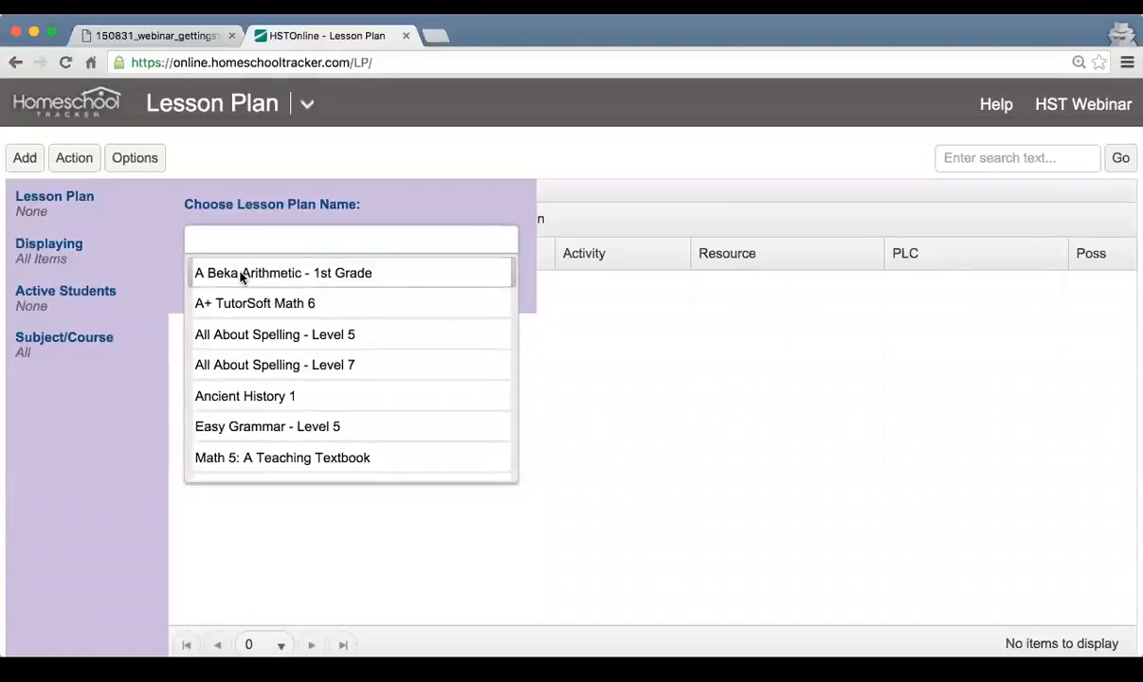
left_click(279, 274)
left_click(275, 280)
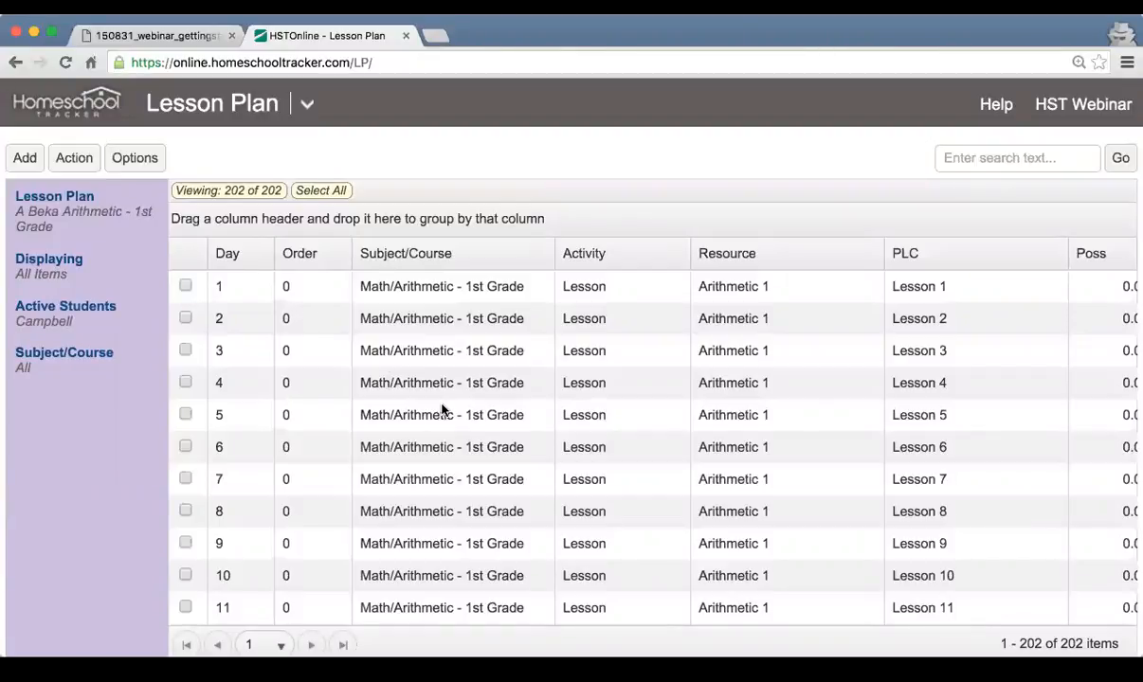
scroll(440, 409, "right", 3)
scroll(441, 409, "left", 3)
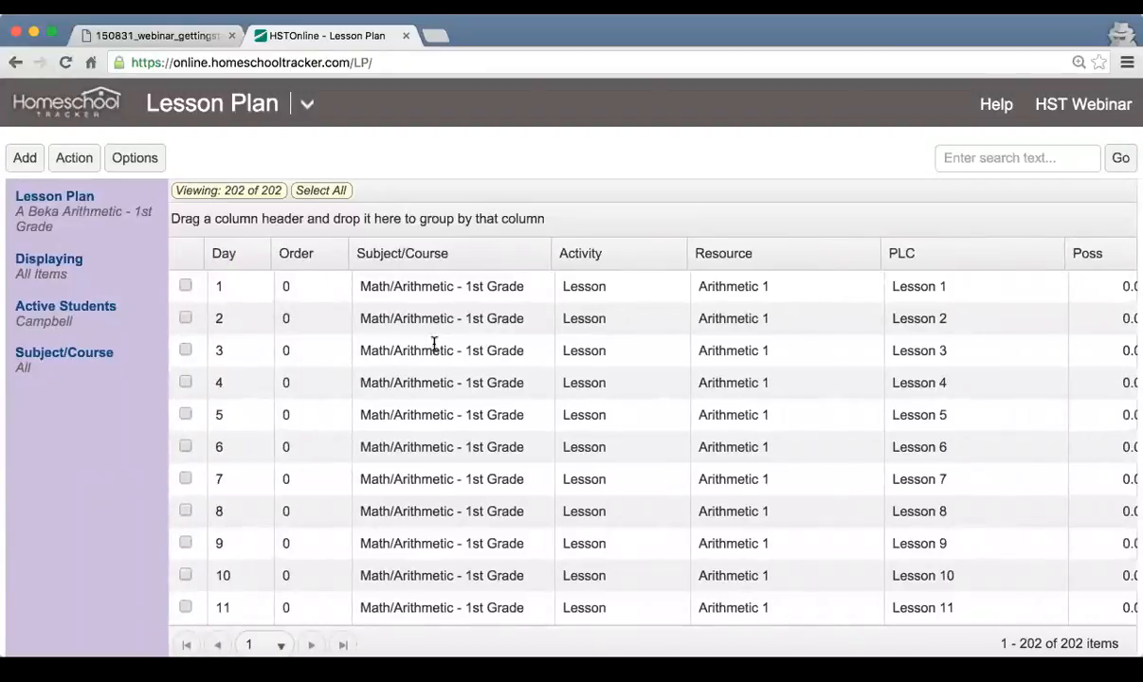
Step: Examine the first items of the arithmetic lesson plan, comparing the day and order numbers of the Day 1 and Day 2 rows
scroll(579, 417, "down", 1)
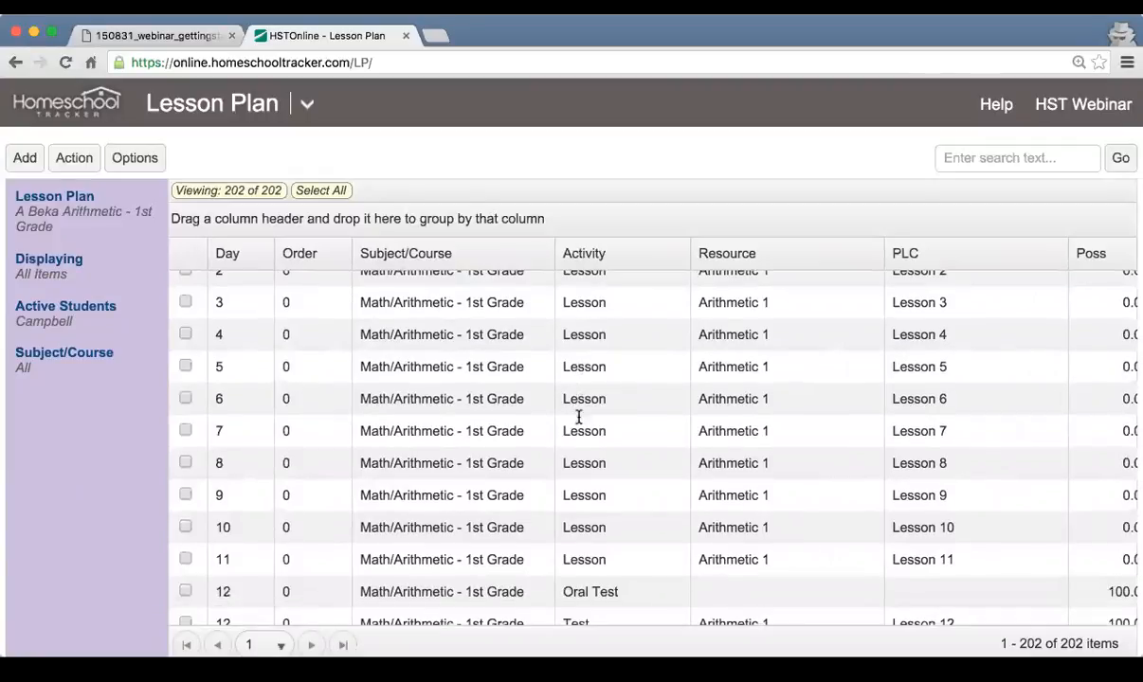
left_click(517, 398)
left_click(510, 429)
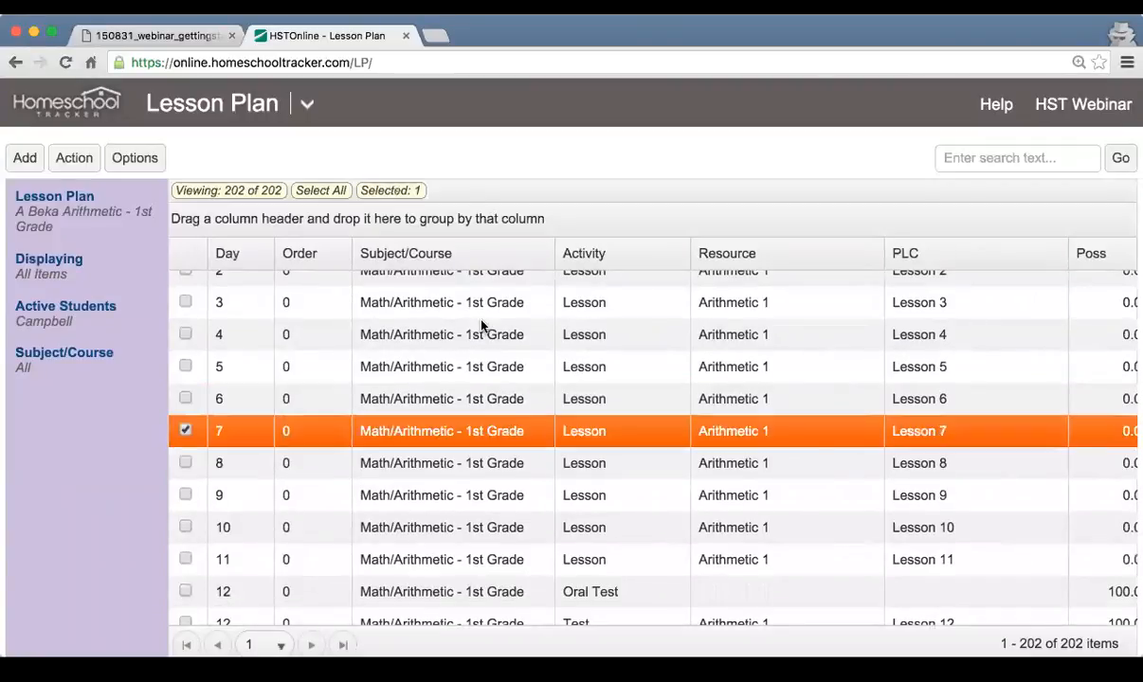
left_click(485, 331)
scroll(493, 341, "up", 1)
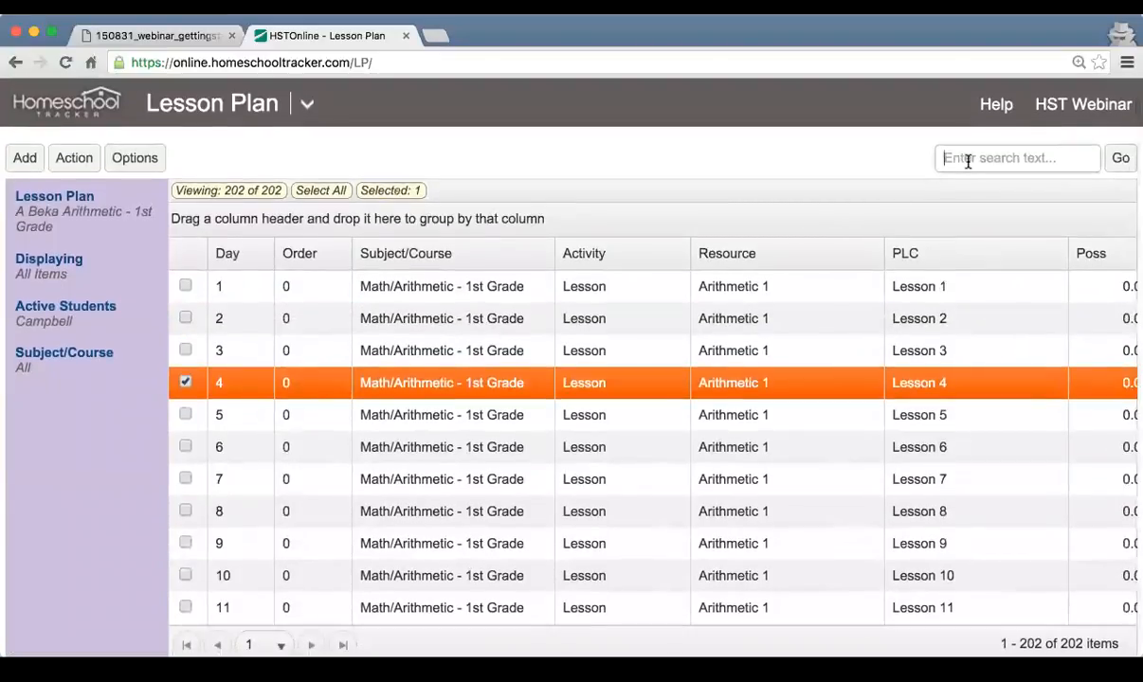
left_click(521, 318)
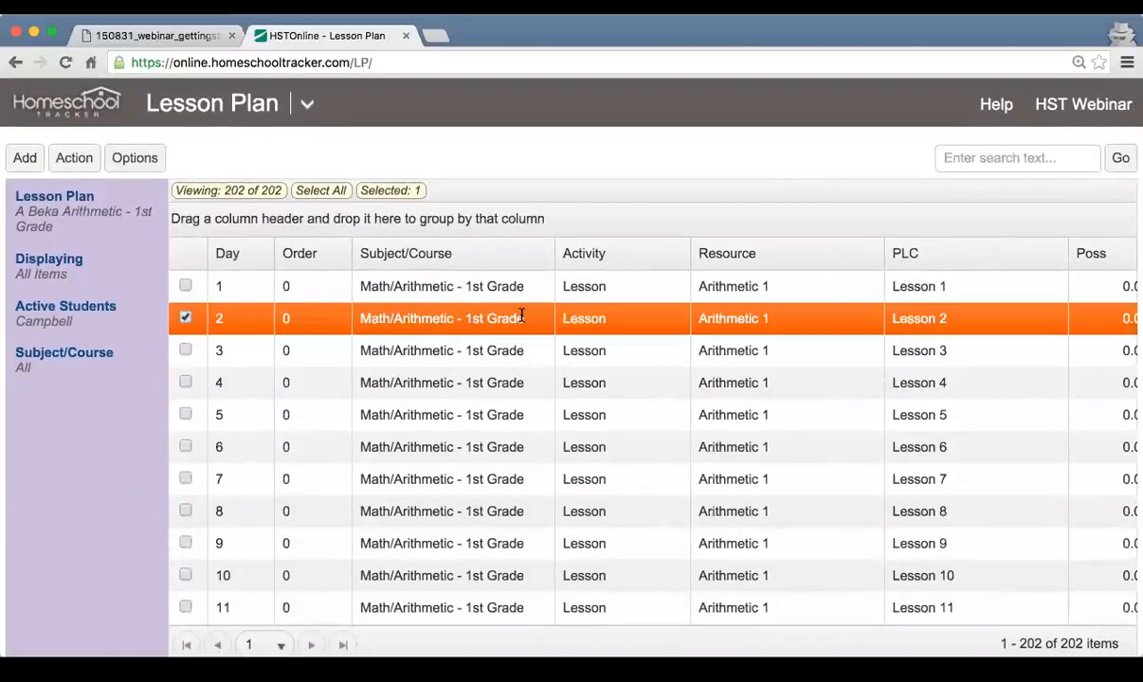
left_click(491, 296)
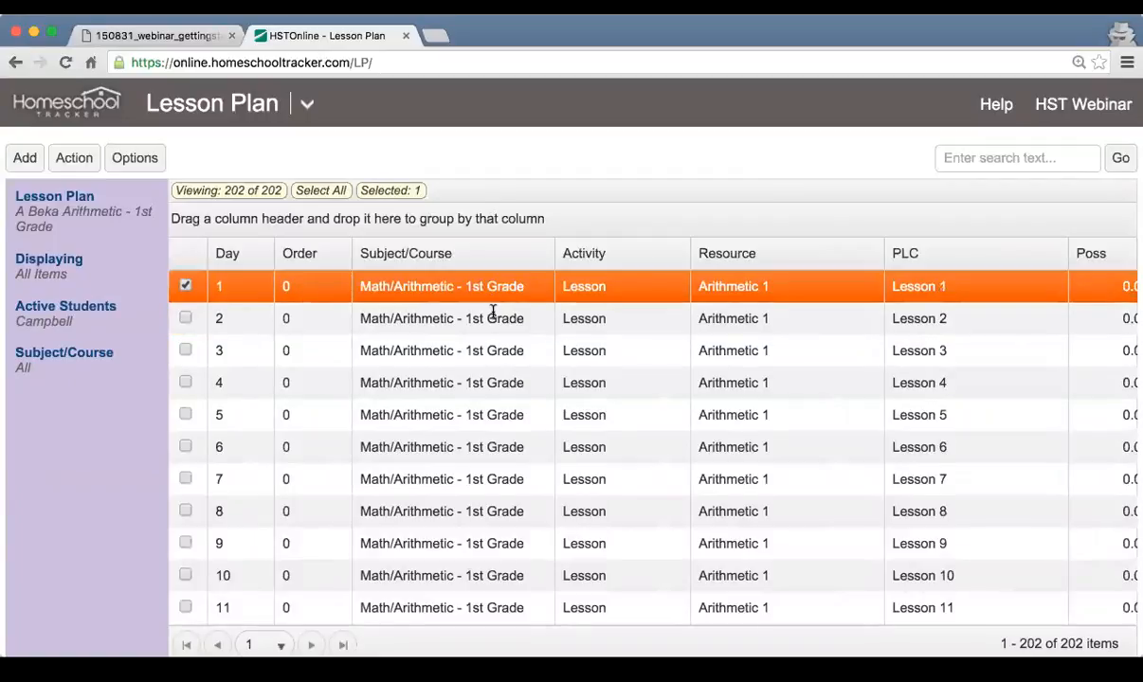
left_click(490, 316)
left_click(265, 294)
left_click(313, 322)
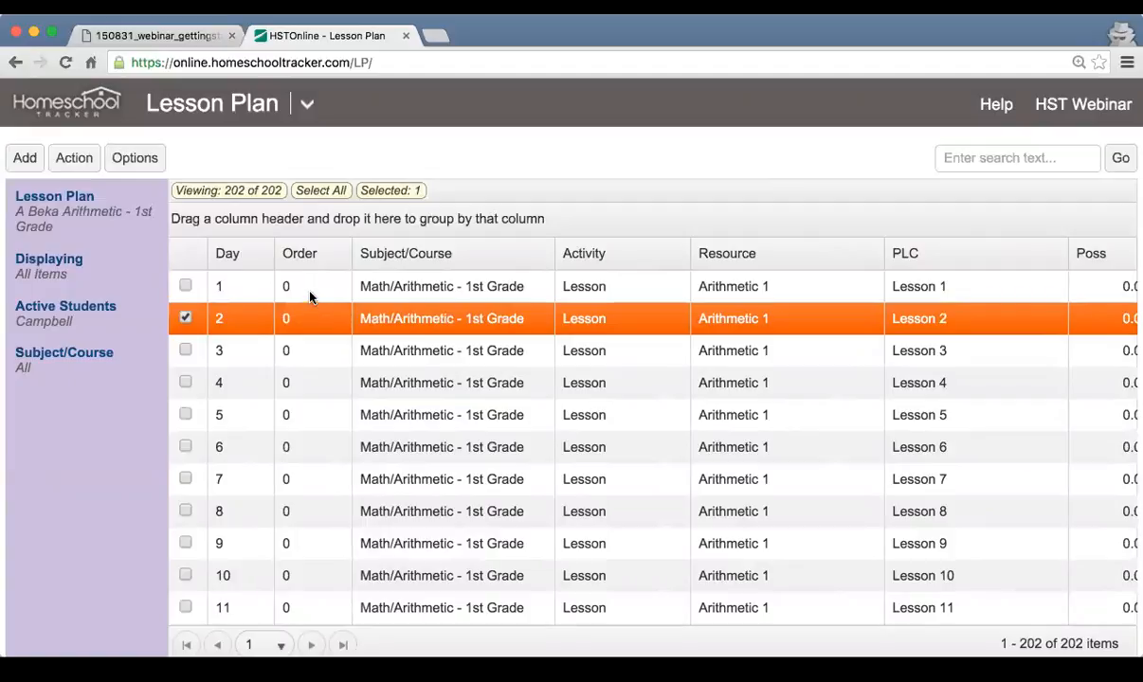
Step: Review the details of the Day 1 lesson plan item and close them without saving
left_click(310, 297)
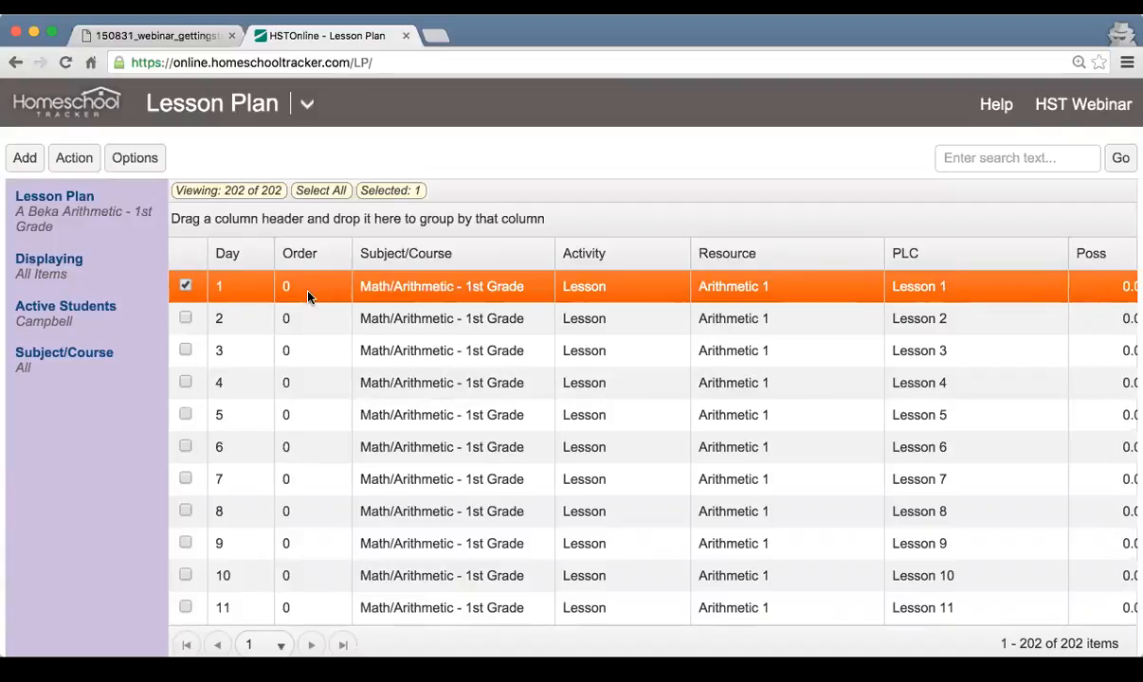
double_click(308, 296)
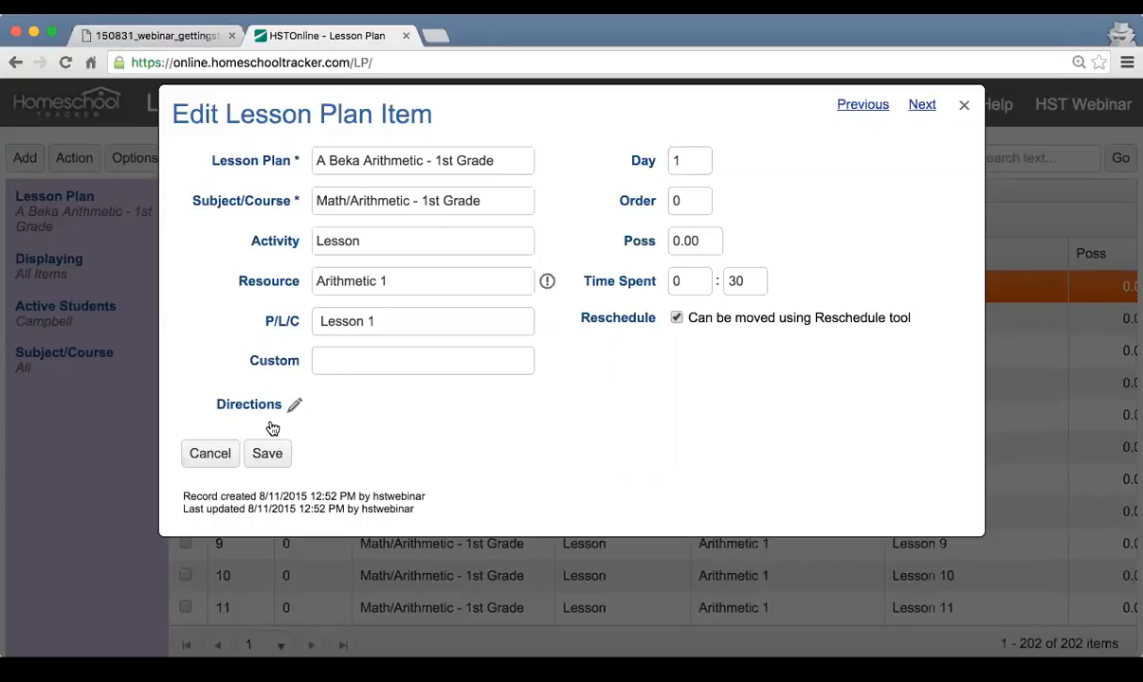
left_click(205, 454)
Step: Go through the Day 1, Day 2 and Day 3 items, comparing each day number with its assigned lesson
left_click(249, 320)
left_click(245, 289)
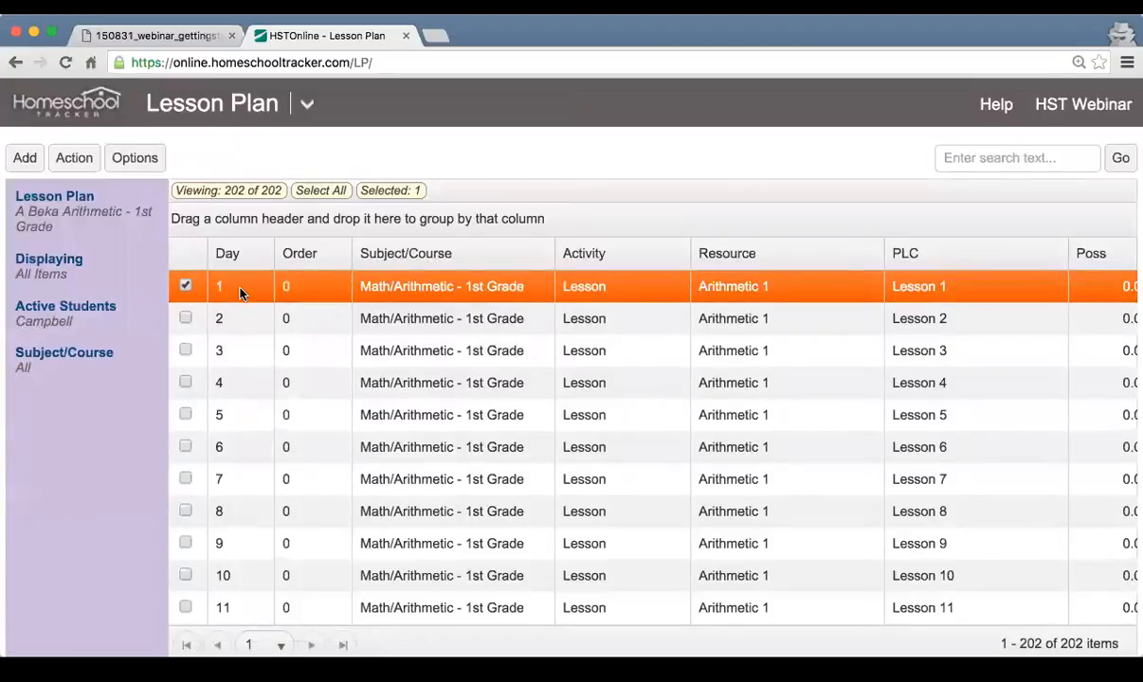
left_click(240, 327)
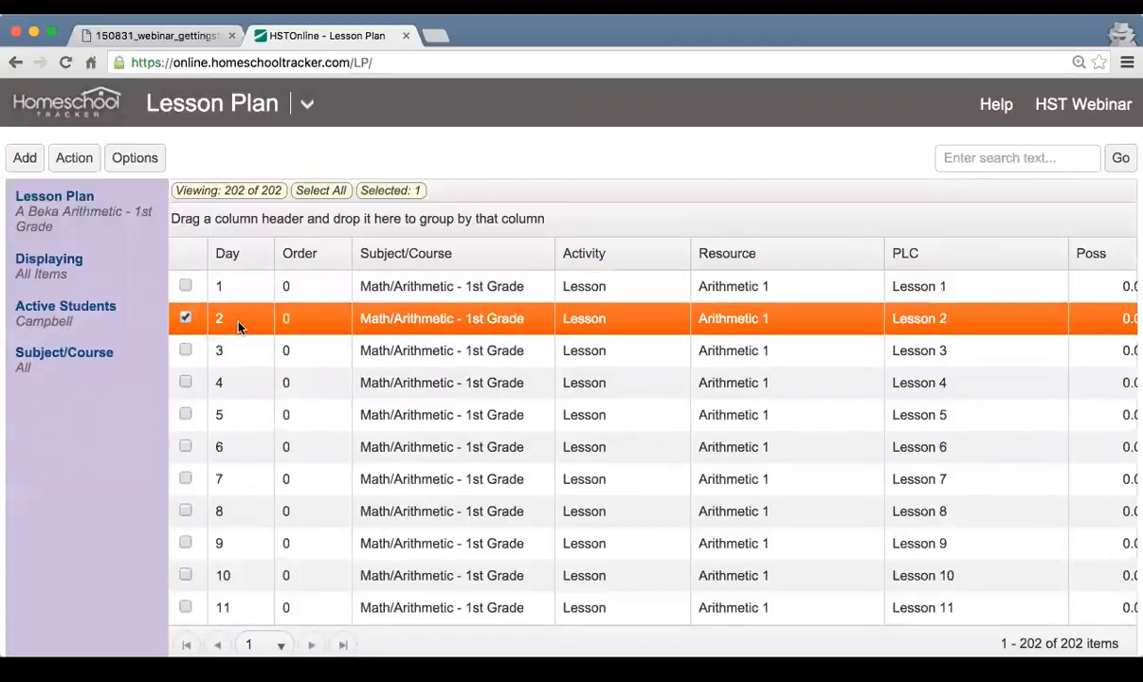
left_click(240, 289)
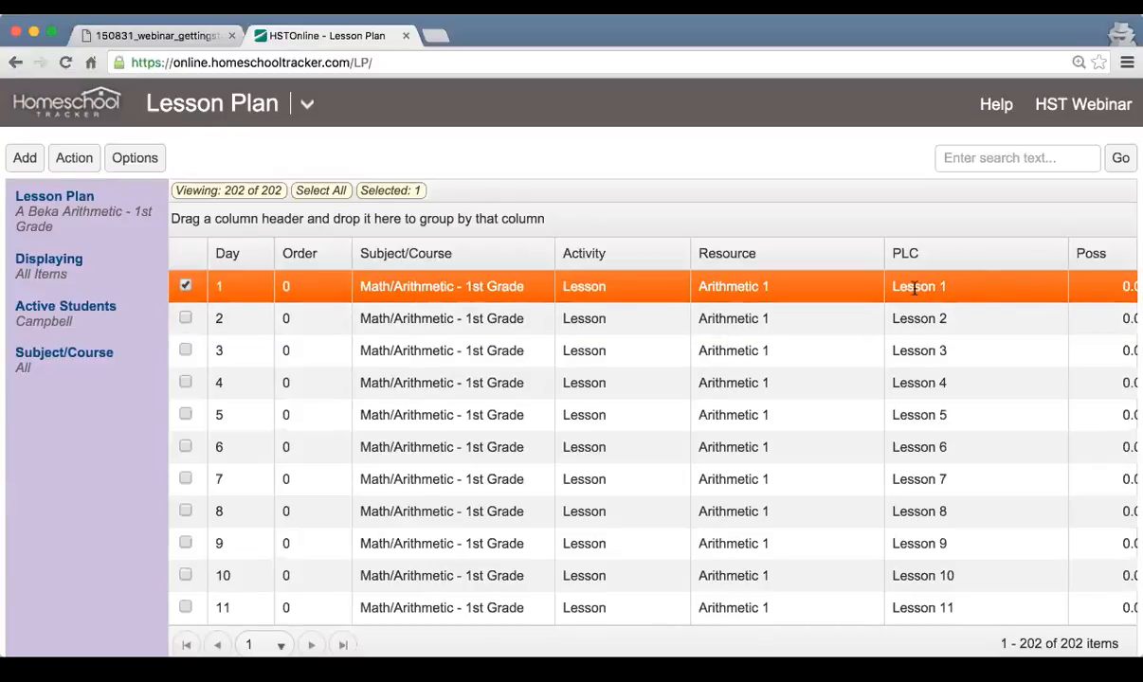
left_click(859, 318)
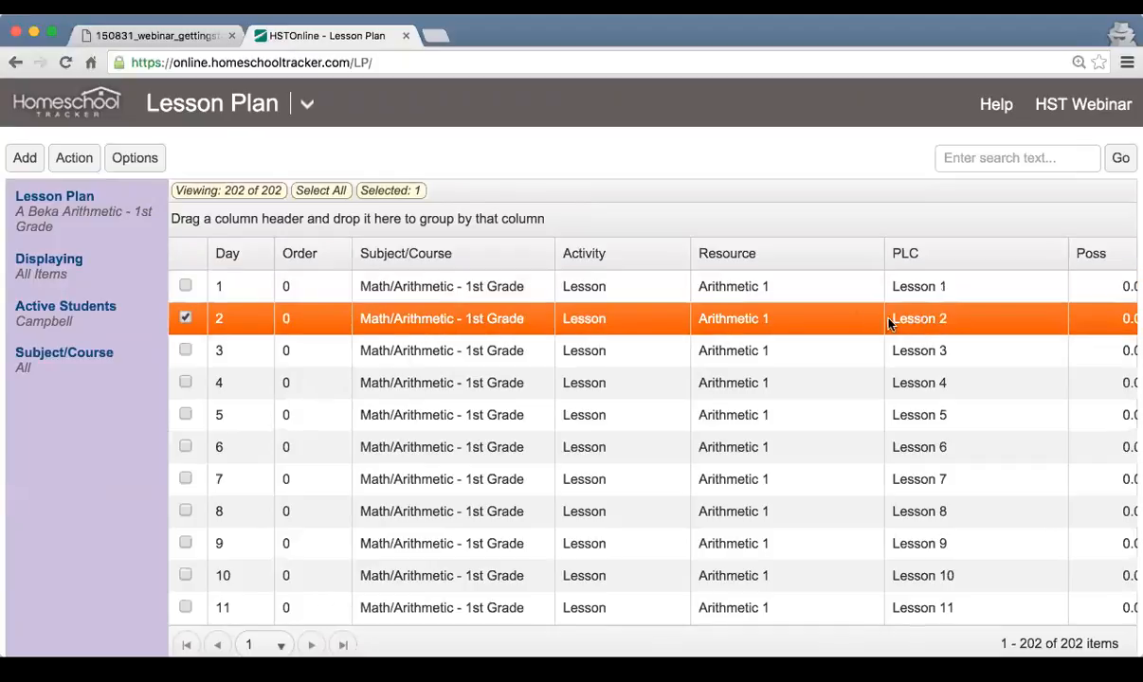
left_click(851, 358)
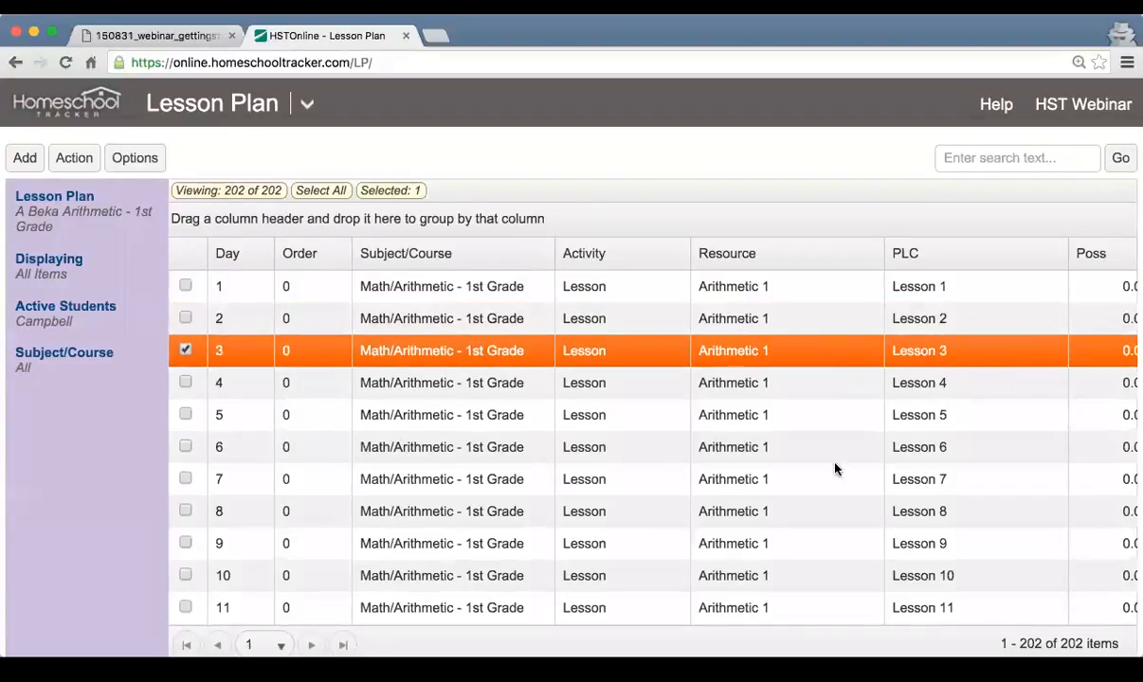
Step: Examine the Day 11 lesson and the Day 12 Oral Test and Test items, including their possible points
scroll(835, 469, "down", 3)
scroll(835, 468, "down", 1)
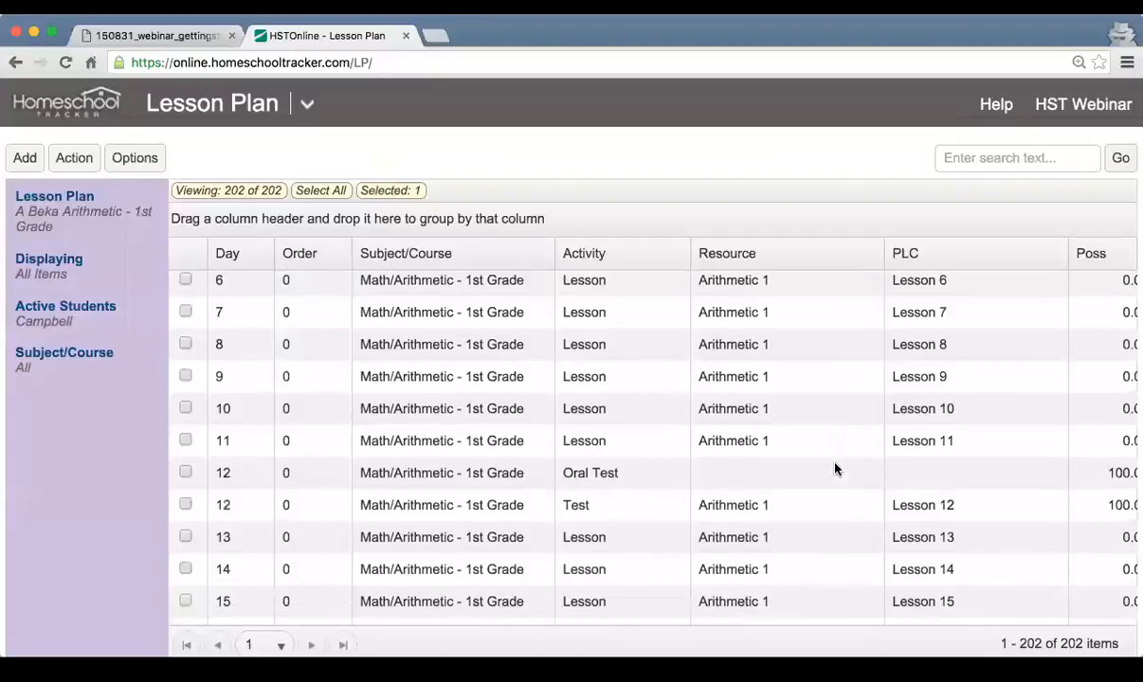
left_click(831, 429)
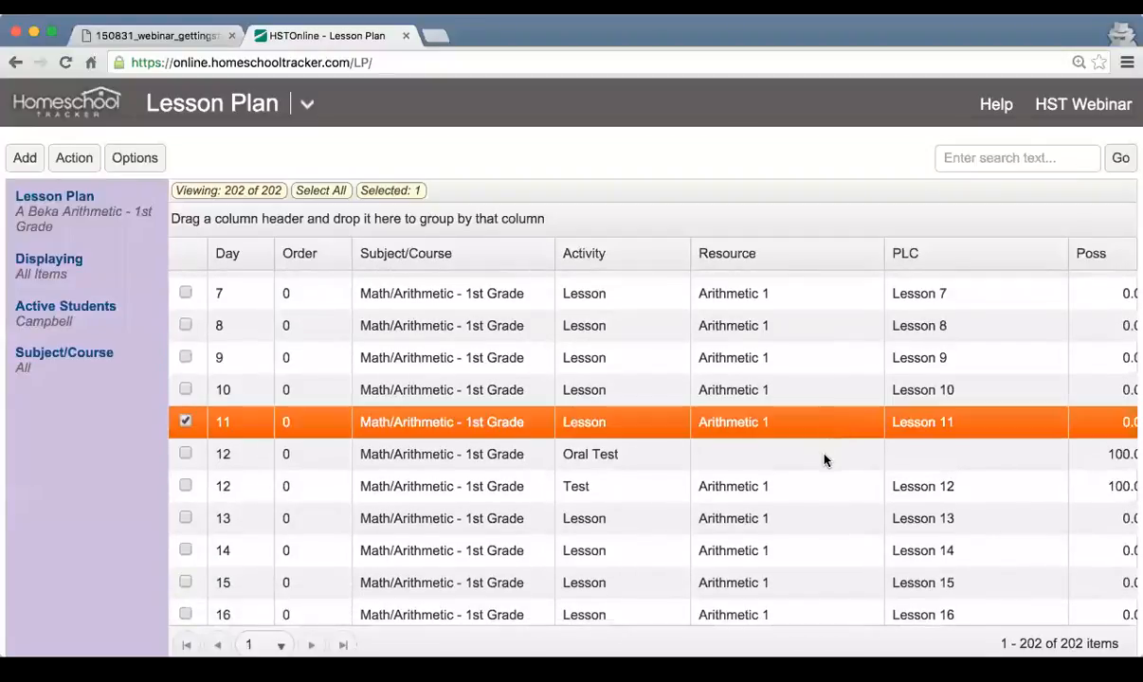
left_click(825, 458)
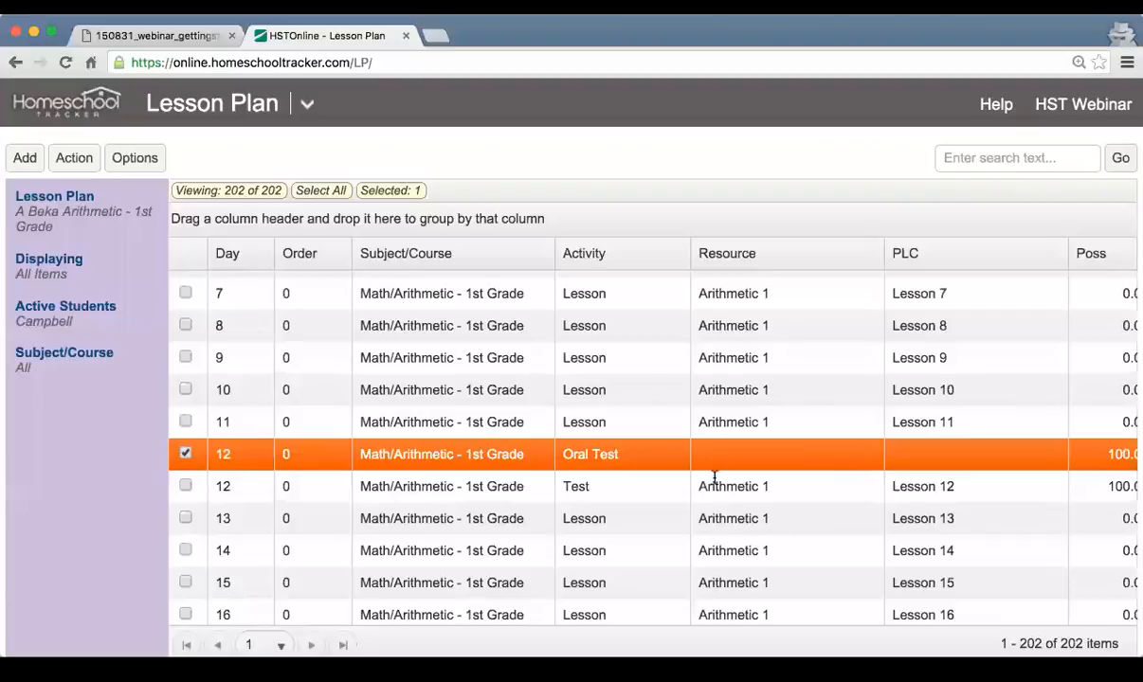
left_click(758, 487)
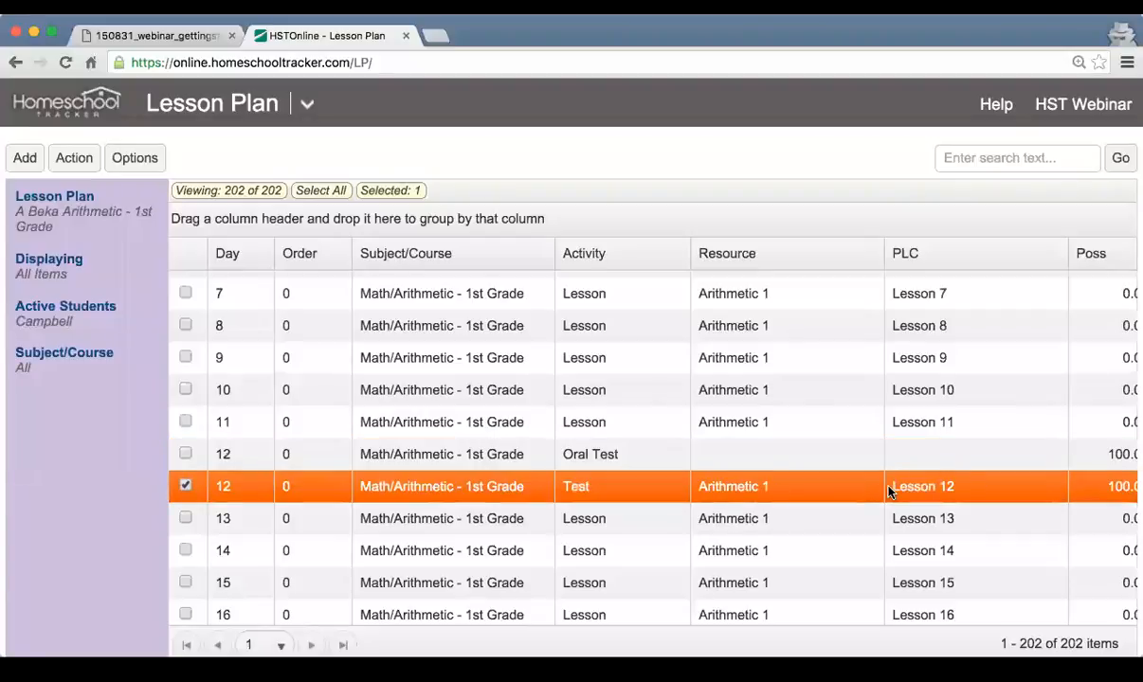
scroll(900, 490, "right", 2)
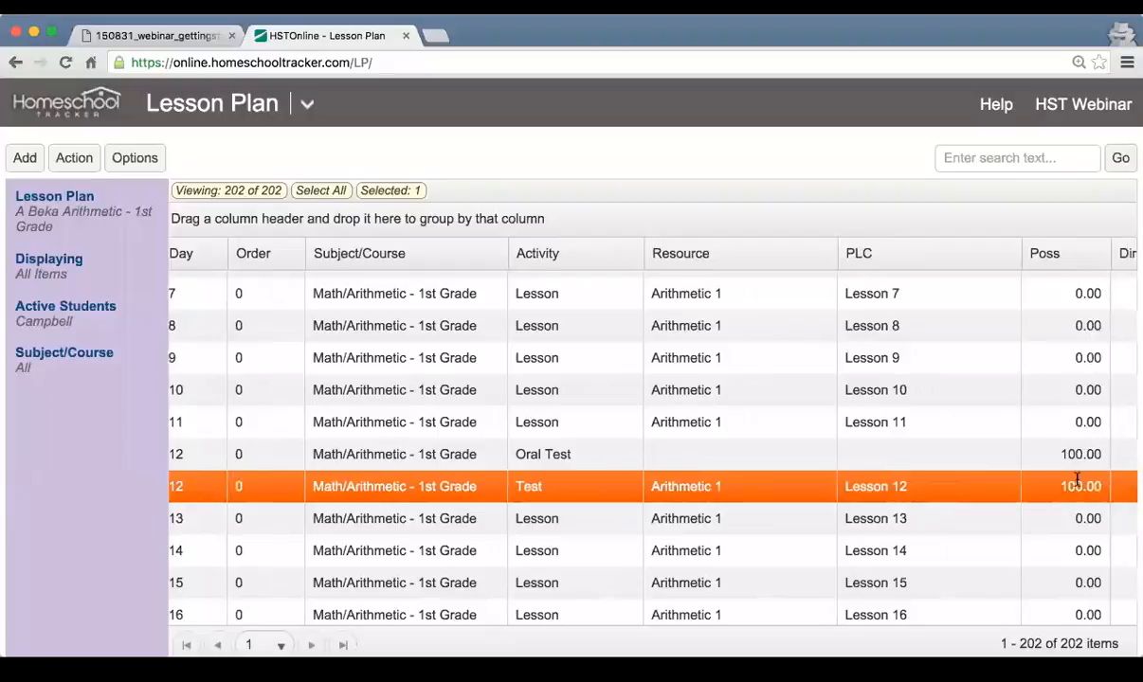
scroll(819, 446, "left", 2)
scroll(820, 447, "left", 1)
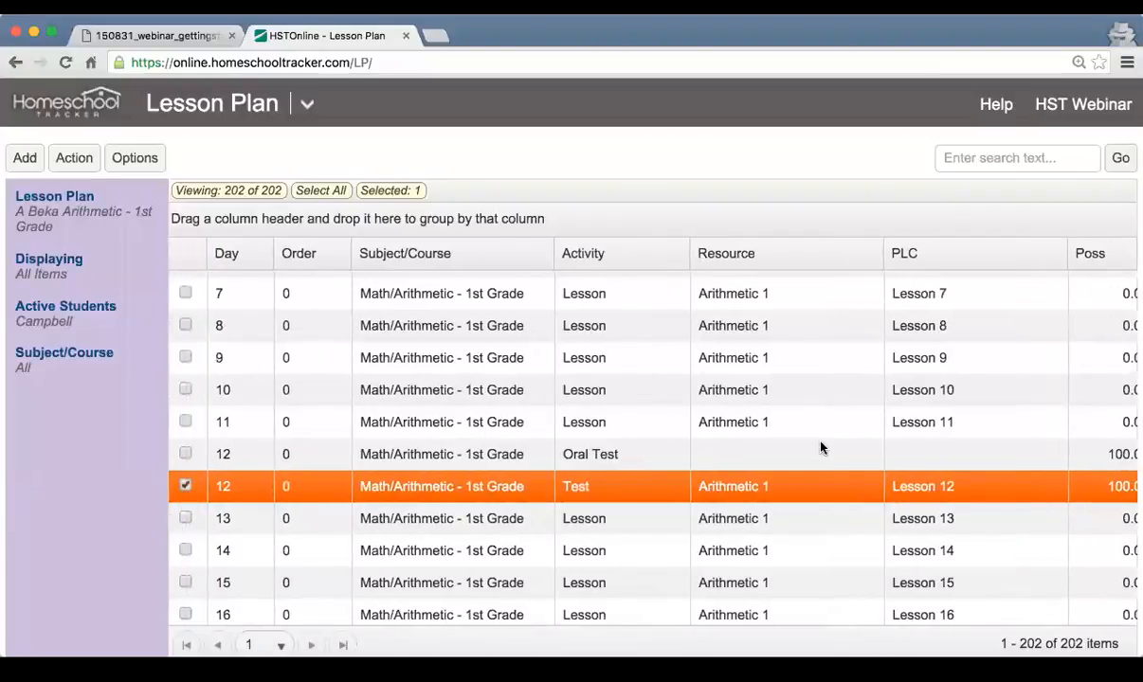
Step: Look through the rest of the lesson plan to its last days, highlight the item range in the list's item count, and return to Day 1
scroll(821, 448, "down", 5)
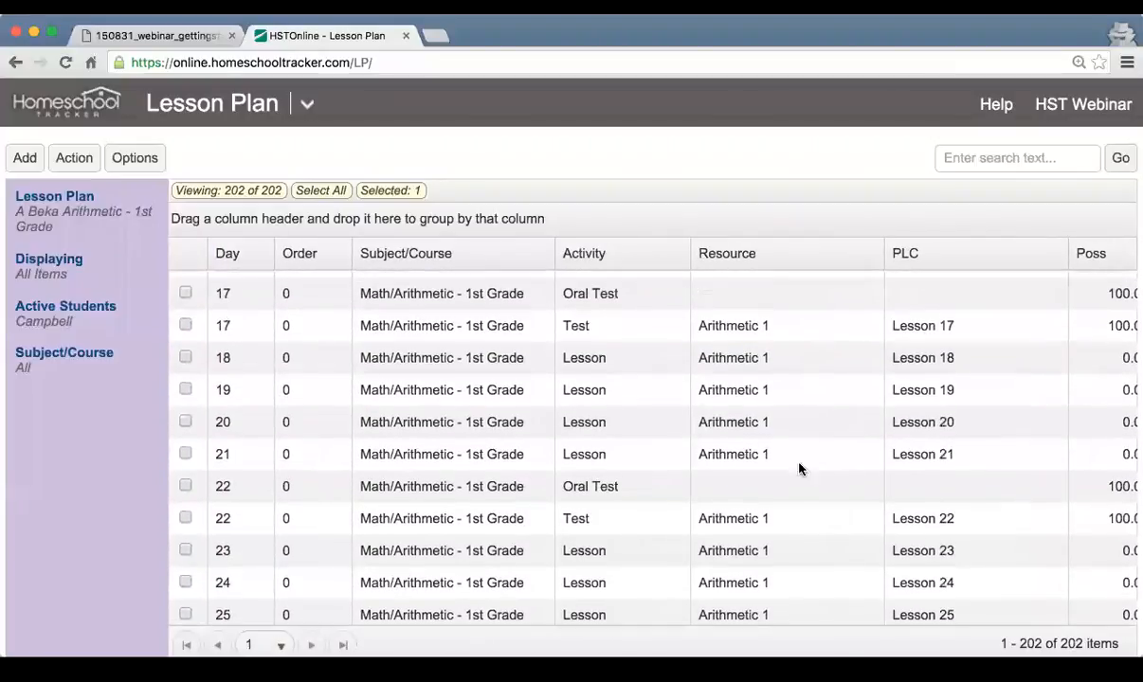
scroll(799, 500, "down", 10)
scroll(797, 501, "down", 20)
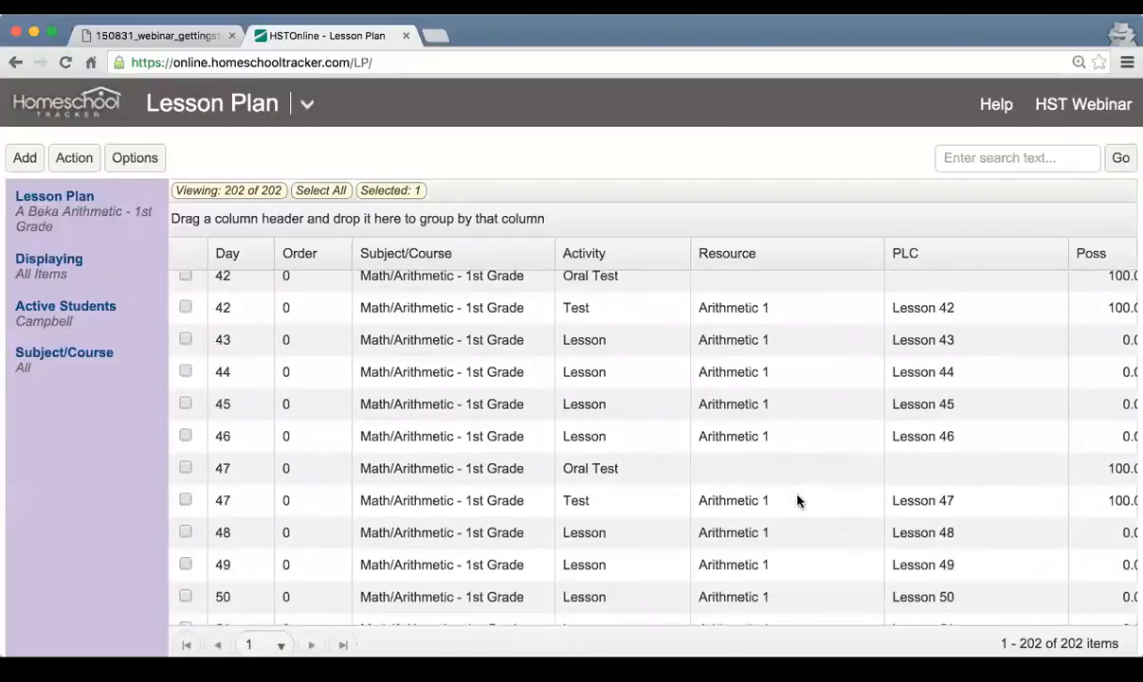
scroll(796, 501, "down", 20)
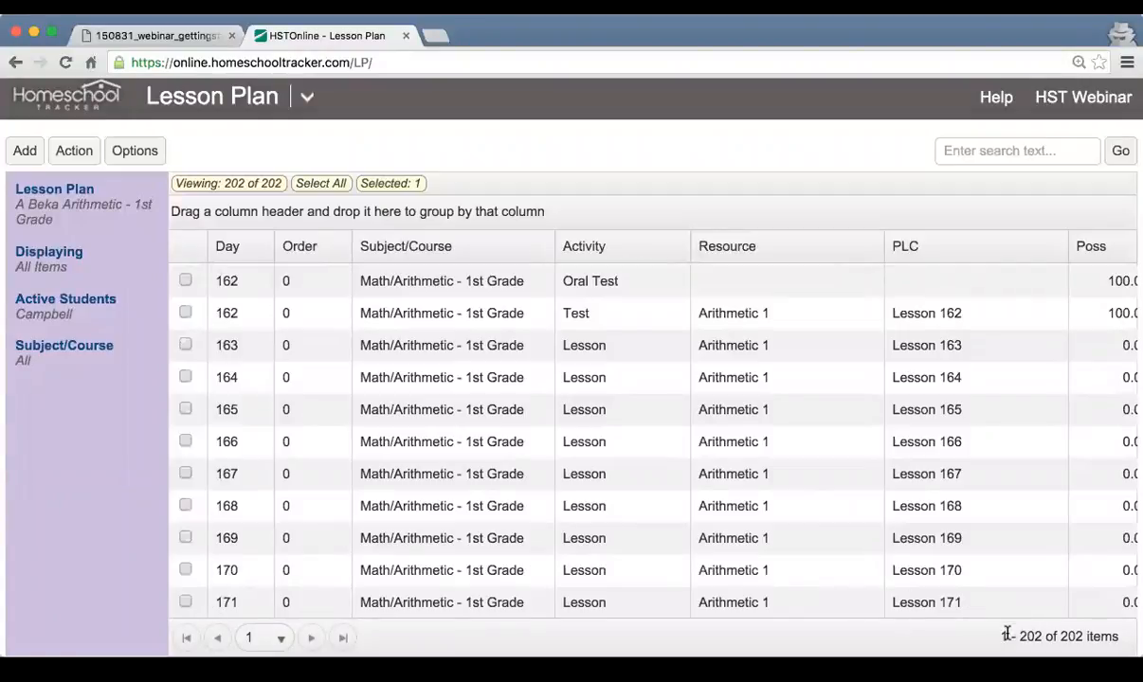
left_click_drag(1001, 637, 1045, 637)
scroll(606, 596, "up", 3)
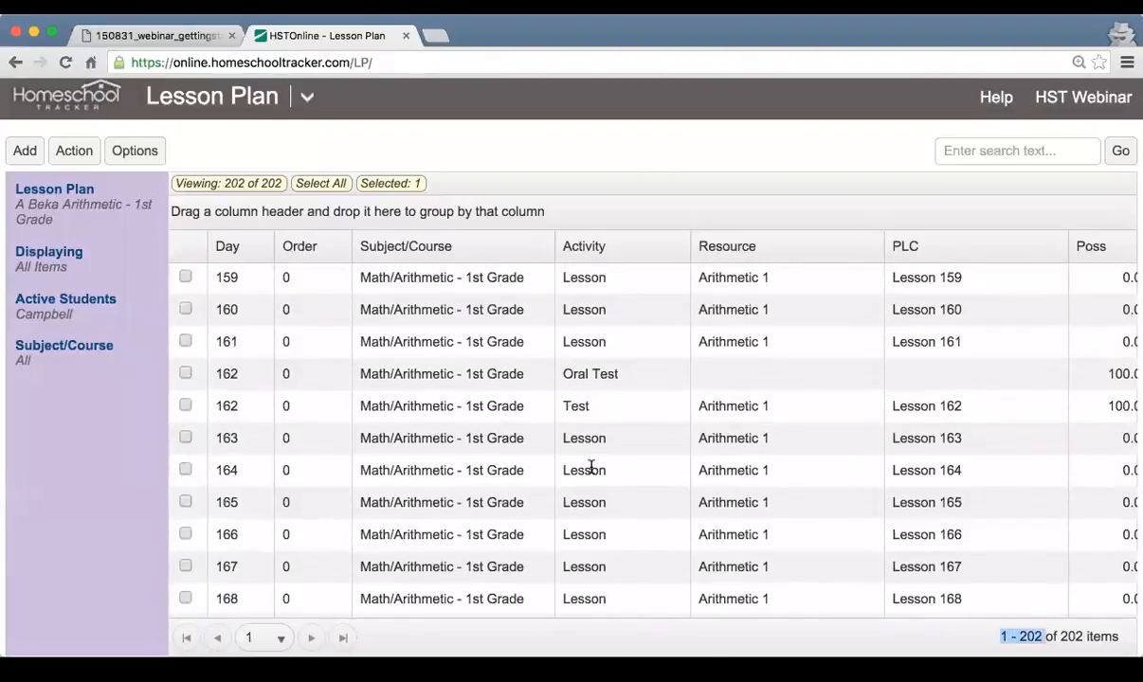
scroll(590, 467, "up", 5)
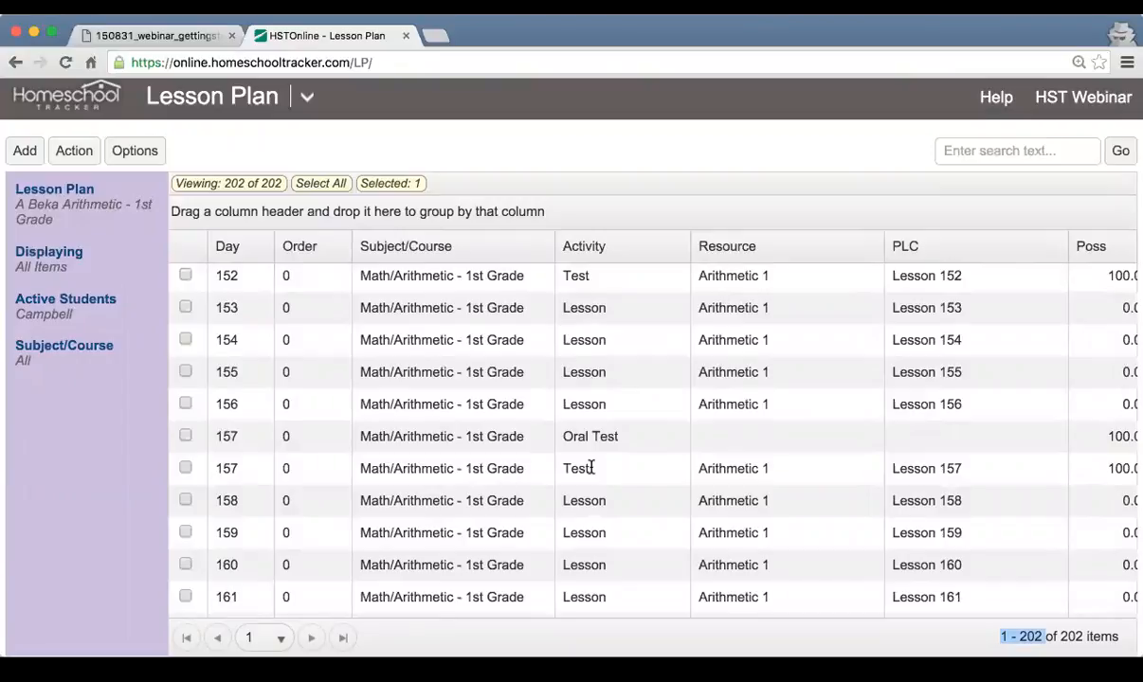
left_click(591, 467)
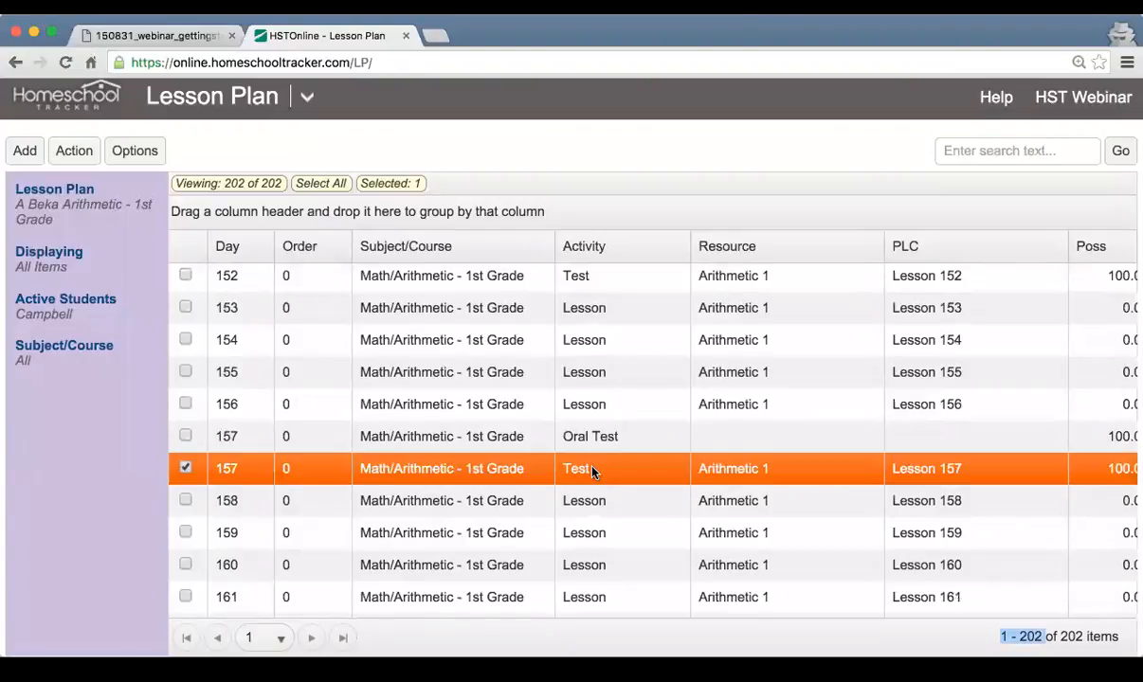
scroll(592, 469, "up", 10)
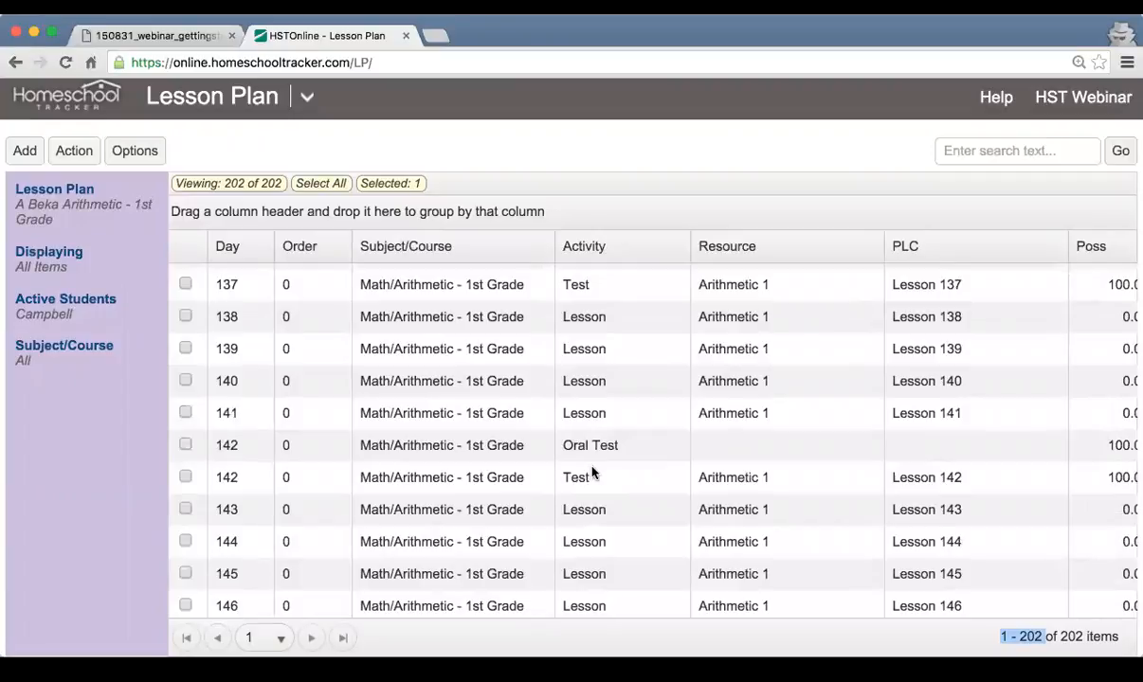
scroll(591, 471, "up", 1)
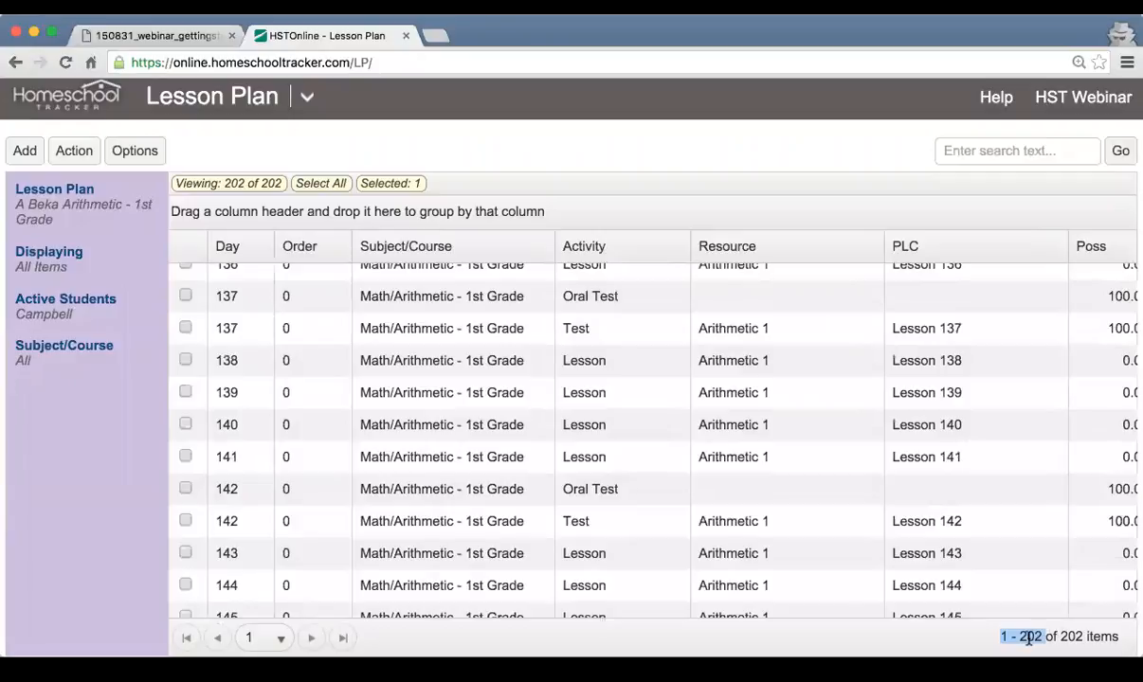
scroll(658, 408, "up", 20)
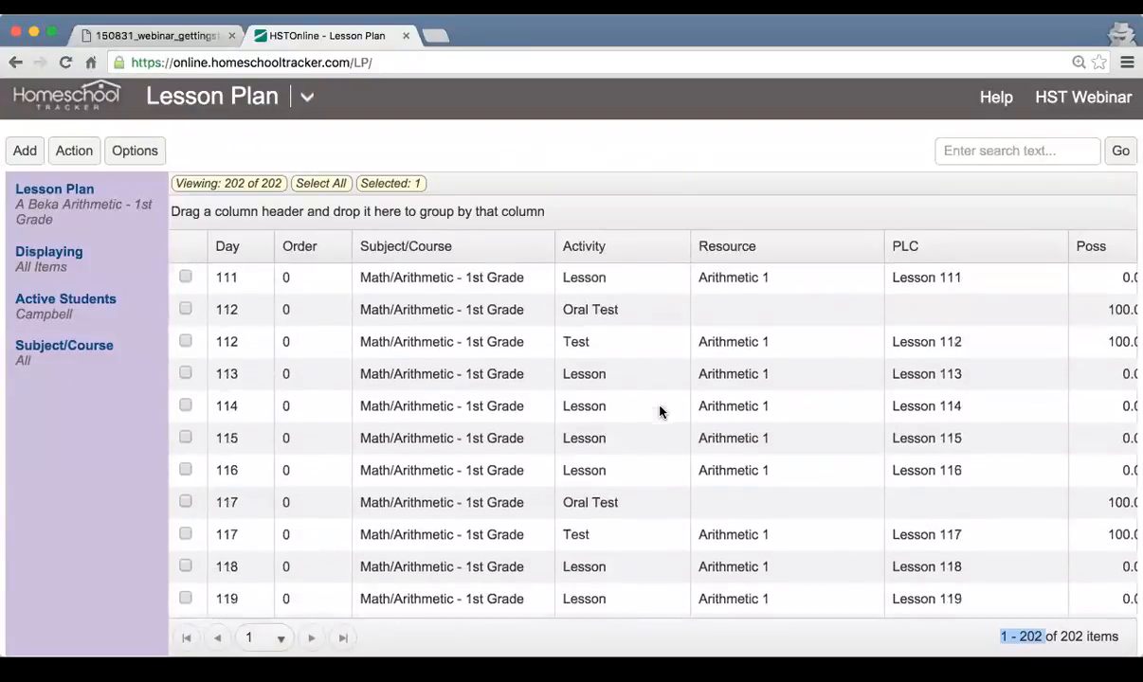
scroll(660, 411, "up", 20)
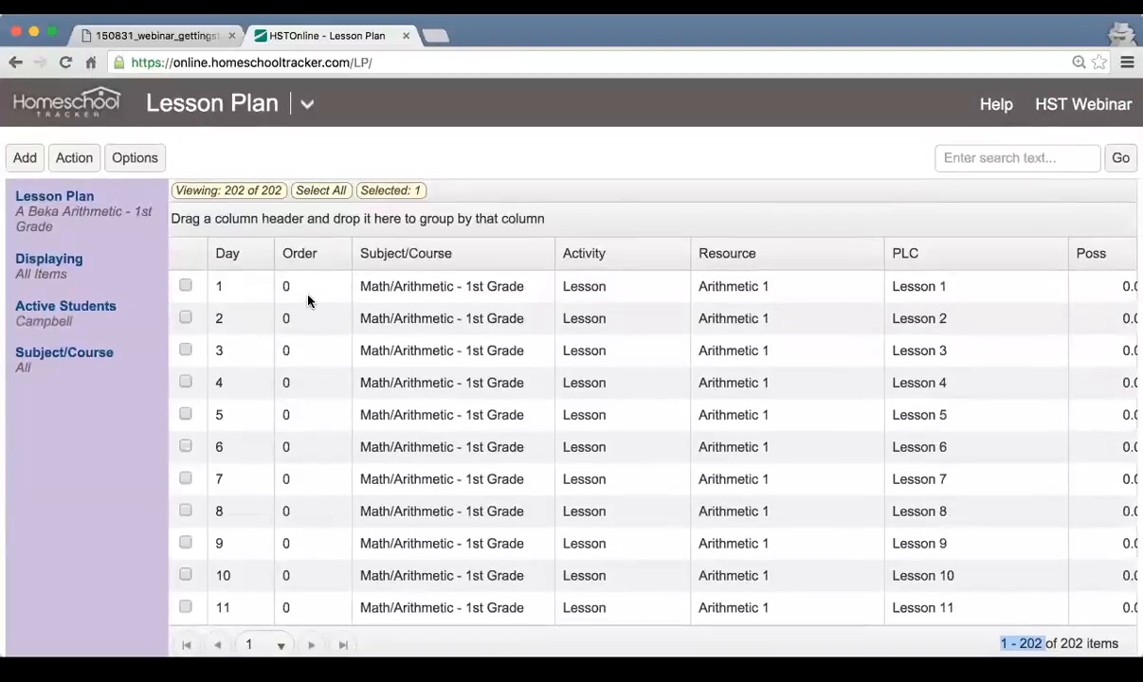
Step: Start adding multiple lesson plan items to a new plan named Sample Plan with the subject/course History/Ancient History 1
left_click(24, 163)
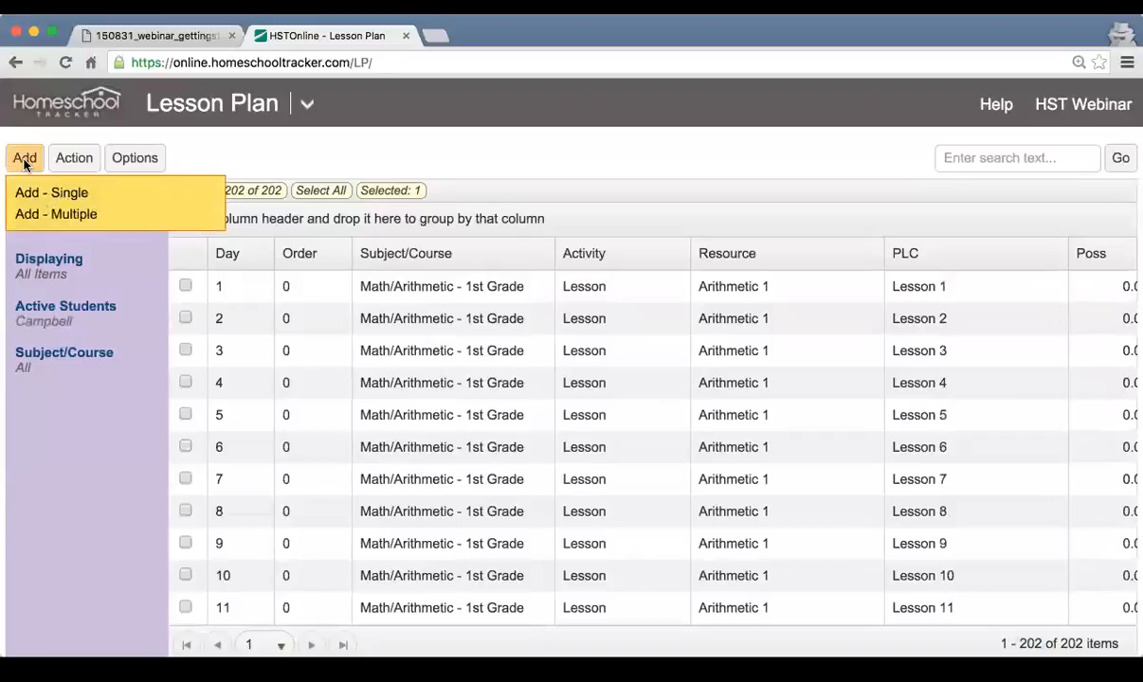
left_click(107, 216)
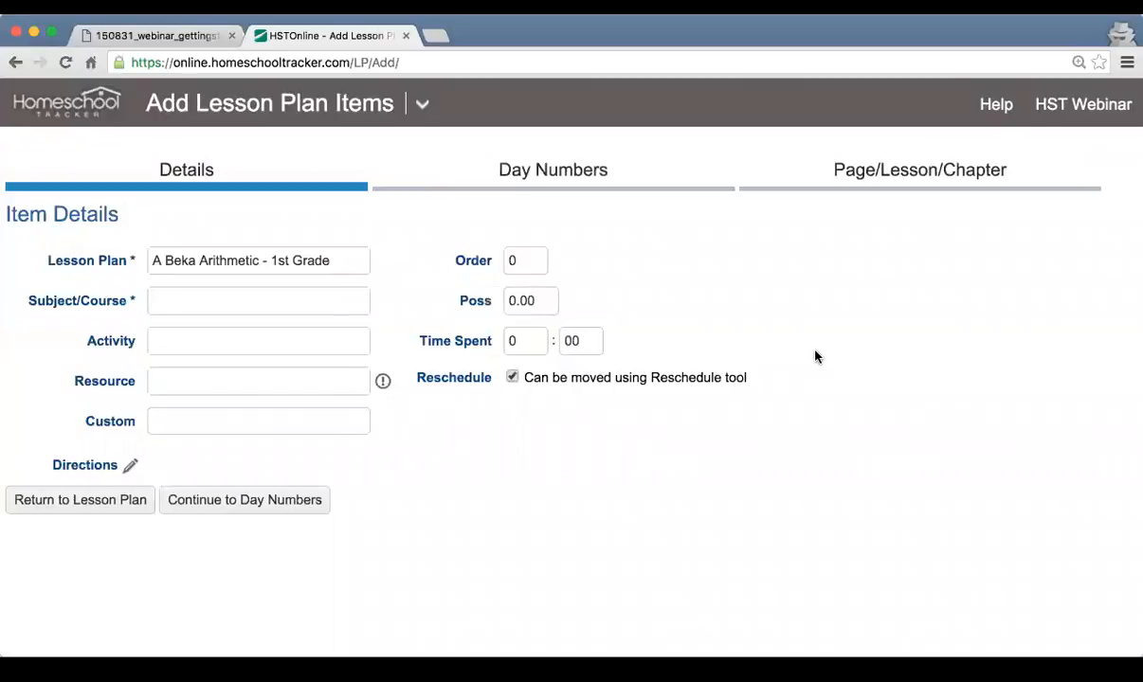
triple_click(338, 260)
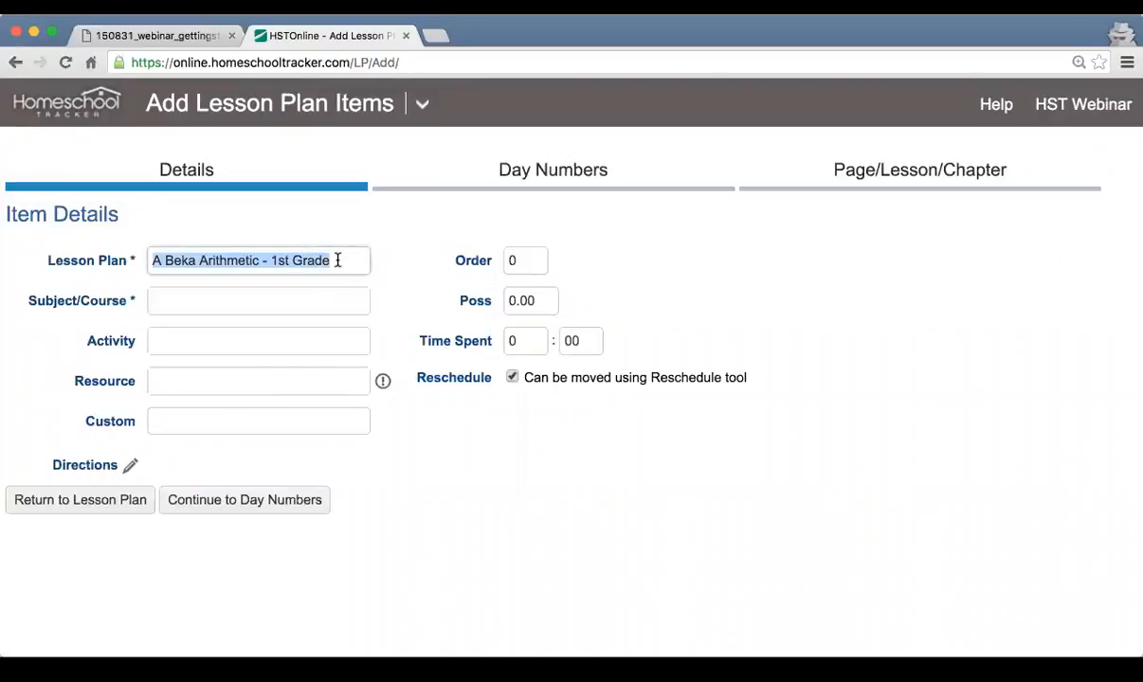
key("Down")
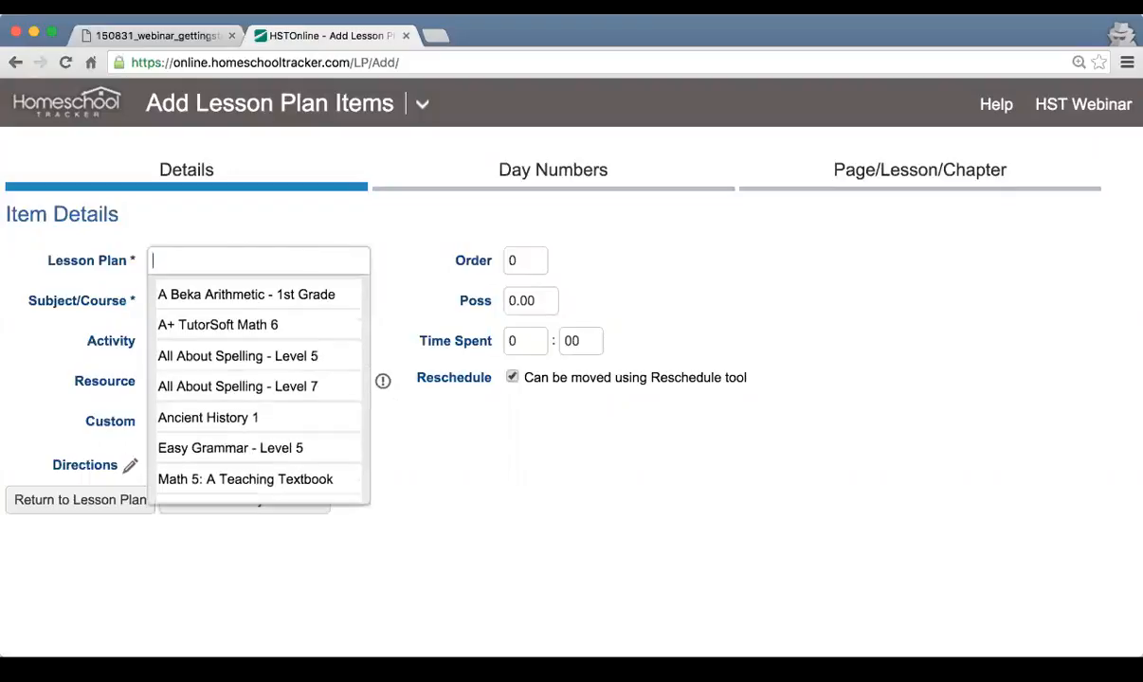
type("Sample Plan")
key("Tab")
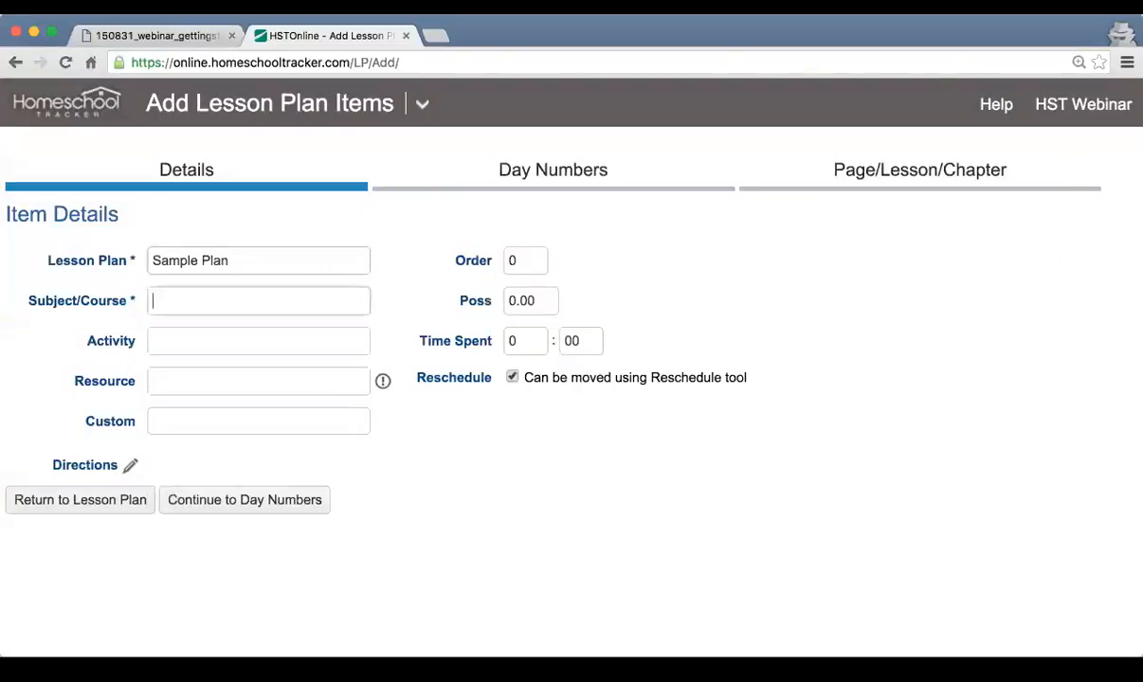
key("Down")
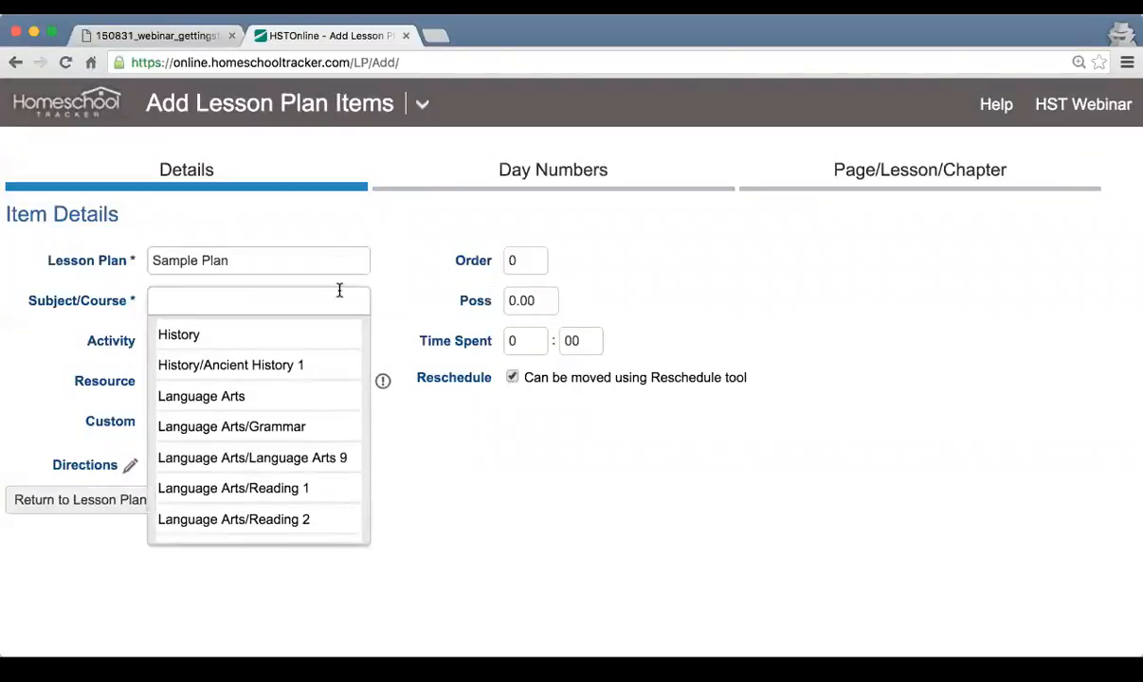
left_click(276, 373)
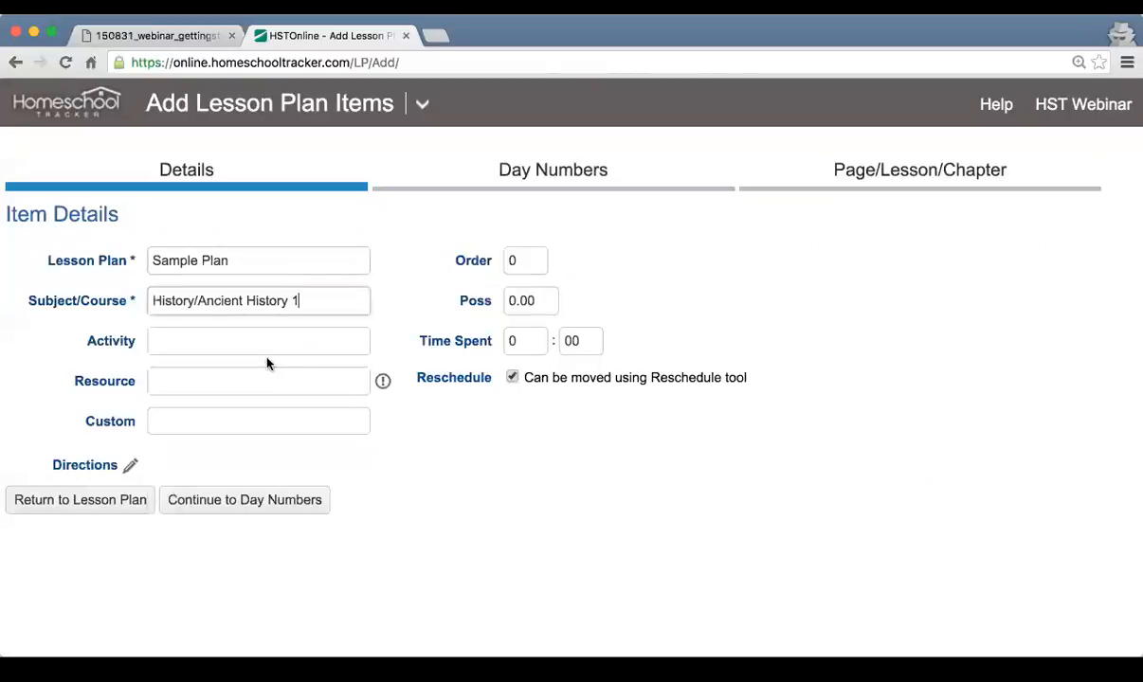
Step: Set the items' activity to Lesson and their resource to the All About Spelling Level 7 teacher's material
left_click(259, 349)
type("Les")
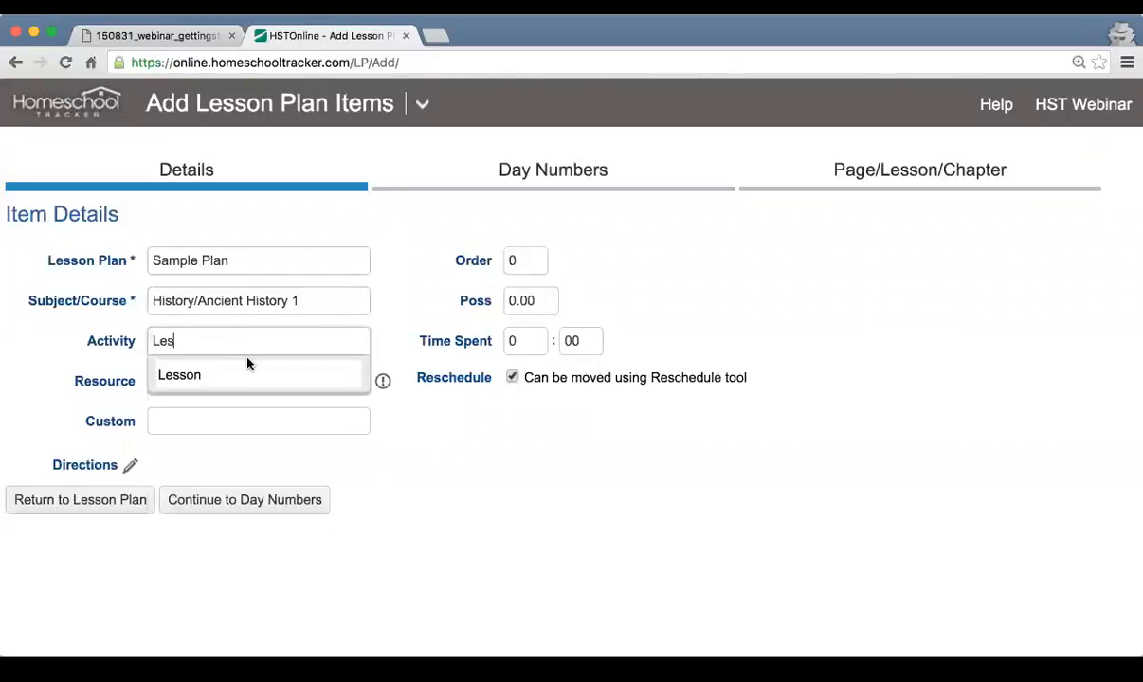
left_click(232, 375)
left_click(232, 383)
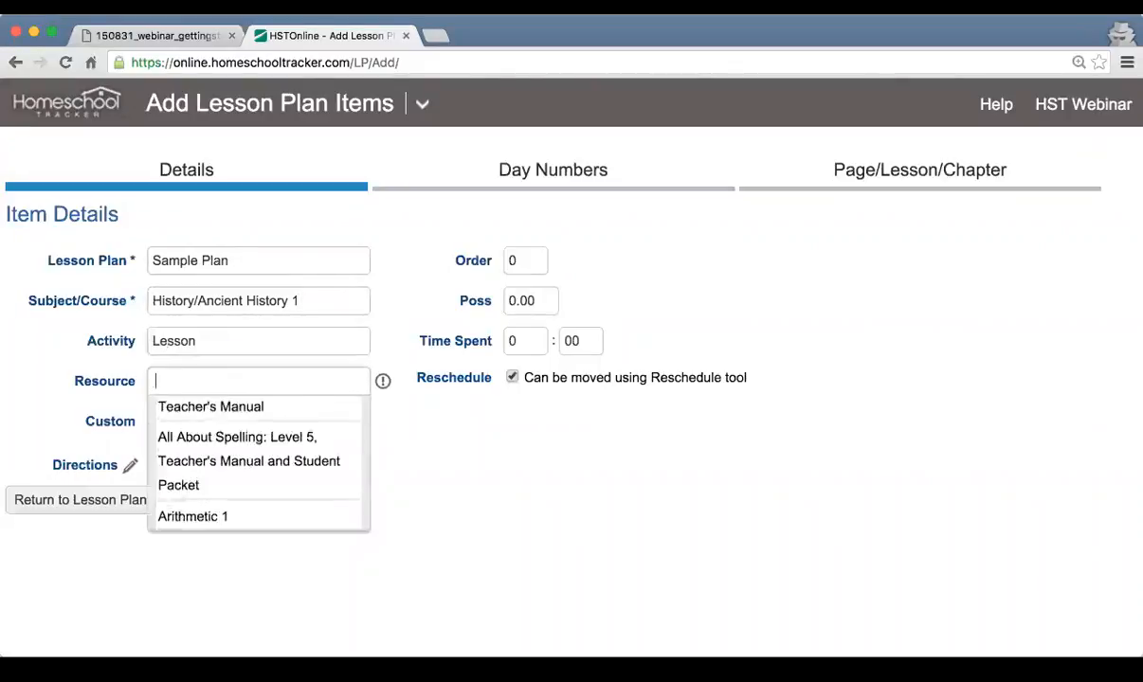
left_click(230, 503)
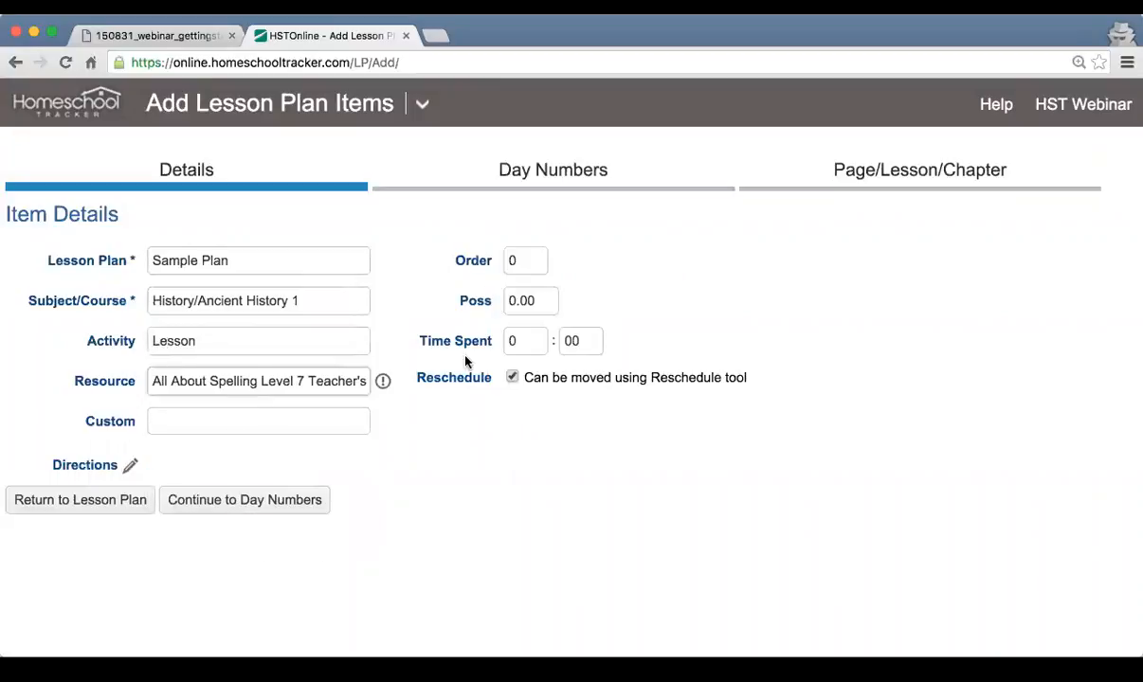
Step: Set the possible points to 10 and accept day numbers starting on 1 with an increment of 1
left_click(547, 300)
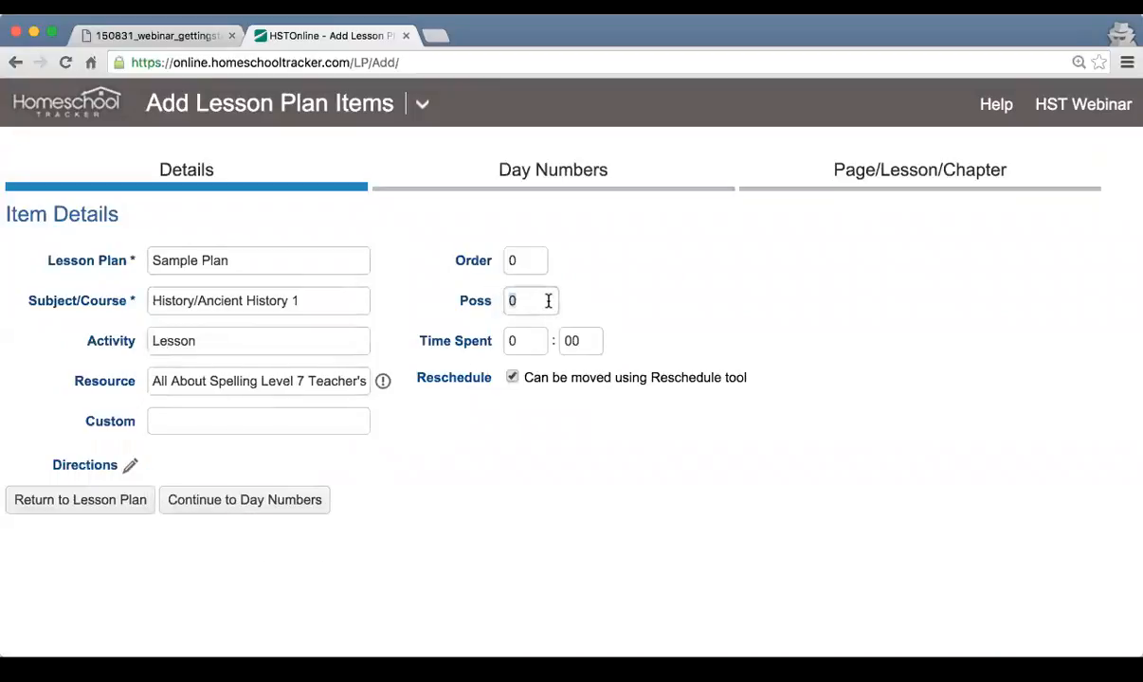
type("10")
key("Tab")
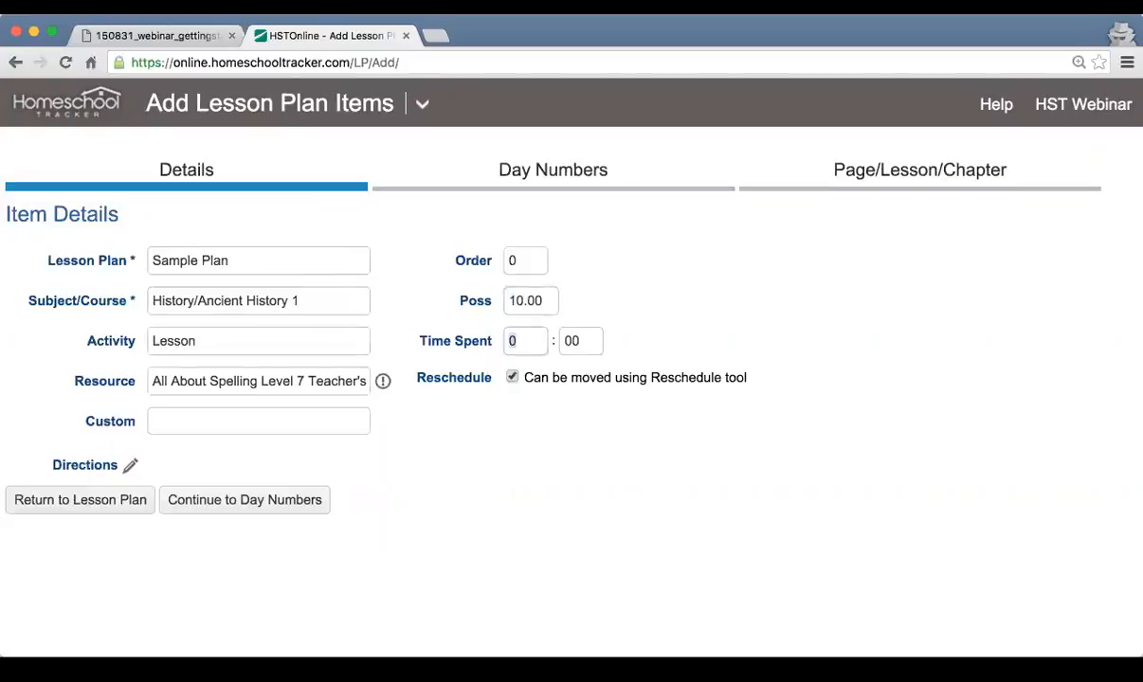
left_click(451, 504)
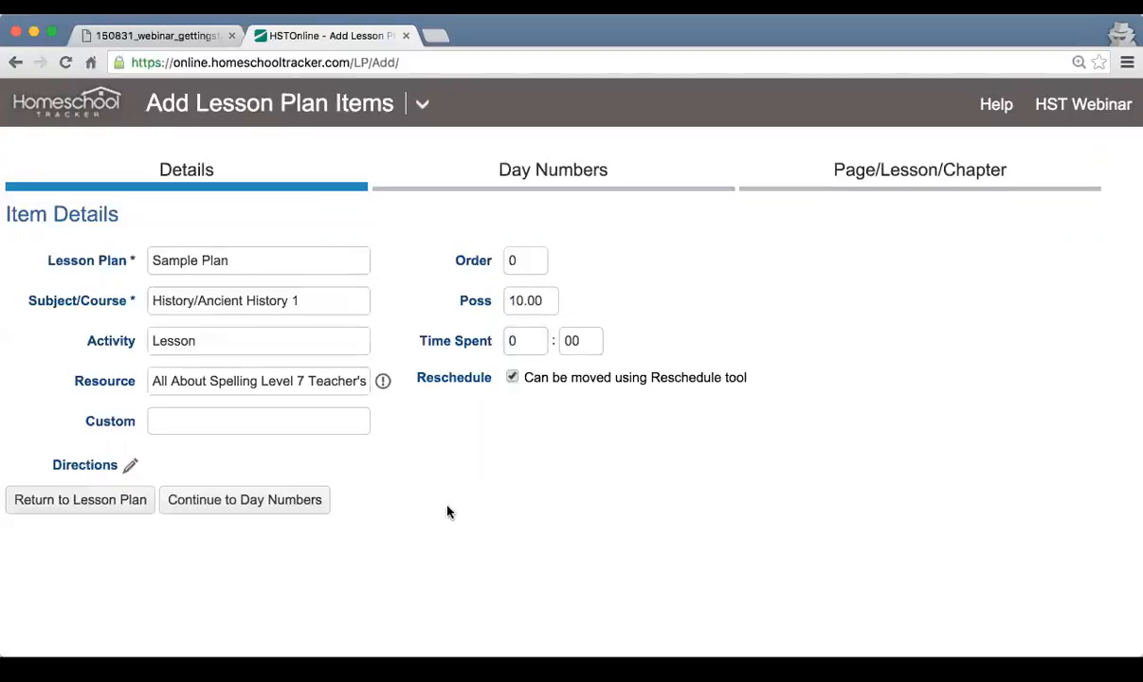
left_click(275, 501)
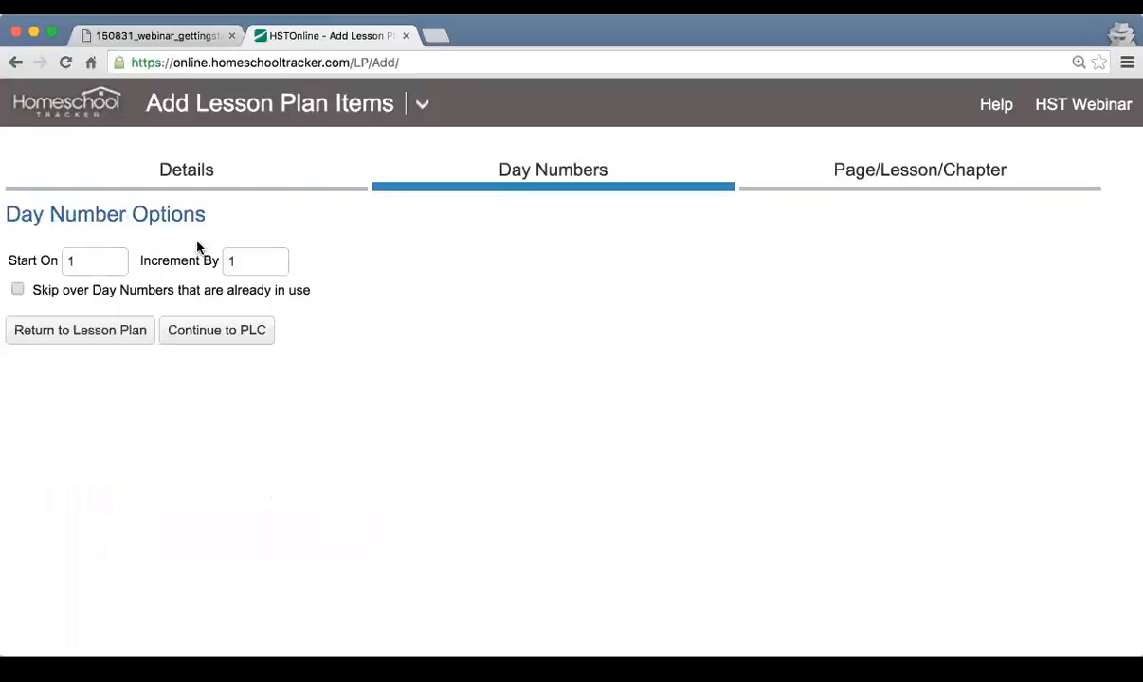
left_click(266, 339)
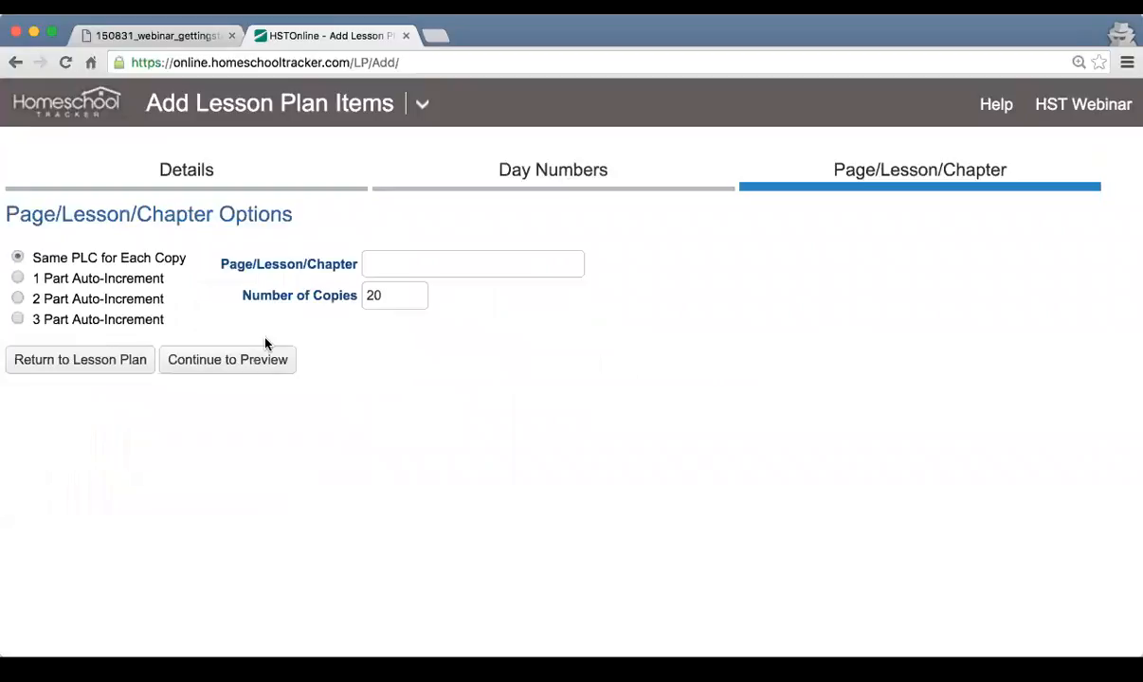
Step: Number the items with 1 Part Auto-Increment, using the leading text Lesson from 1 to 10, and preview them
left_click(115, 278)
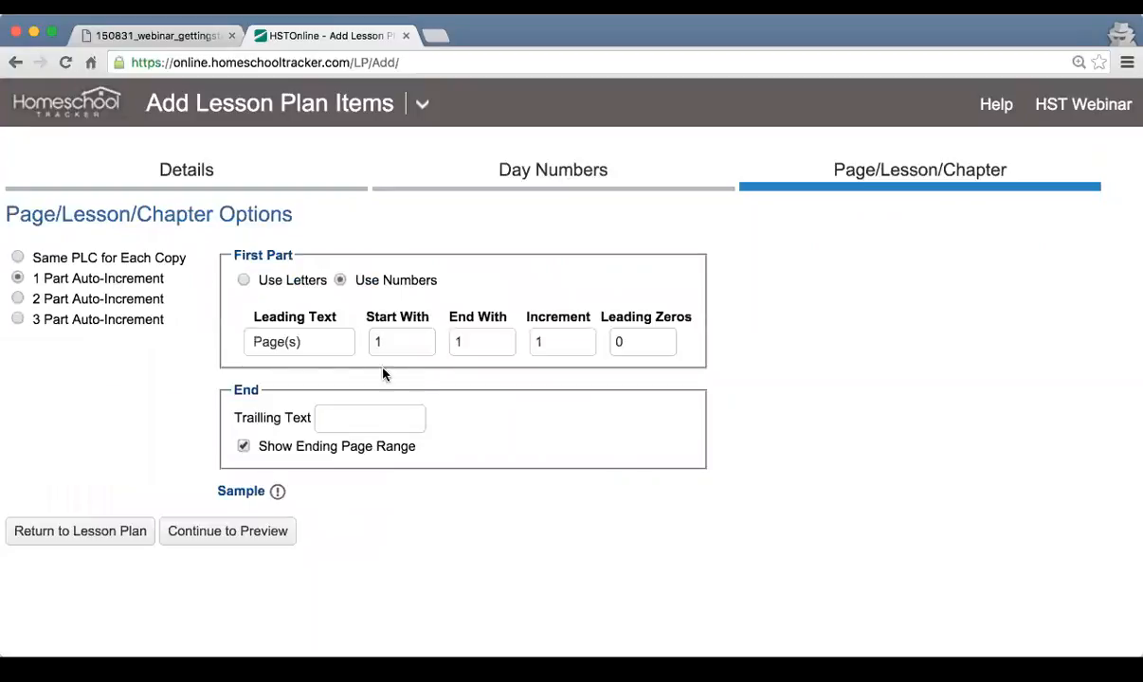
left_click(341, 338)
triple_click(342, 338)
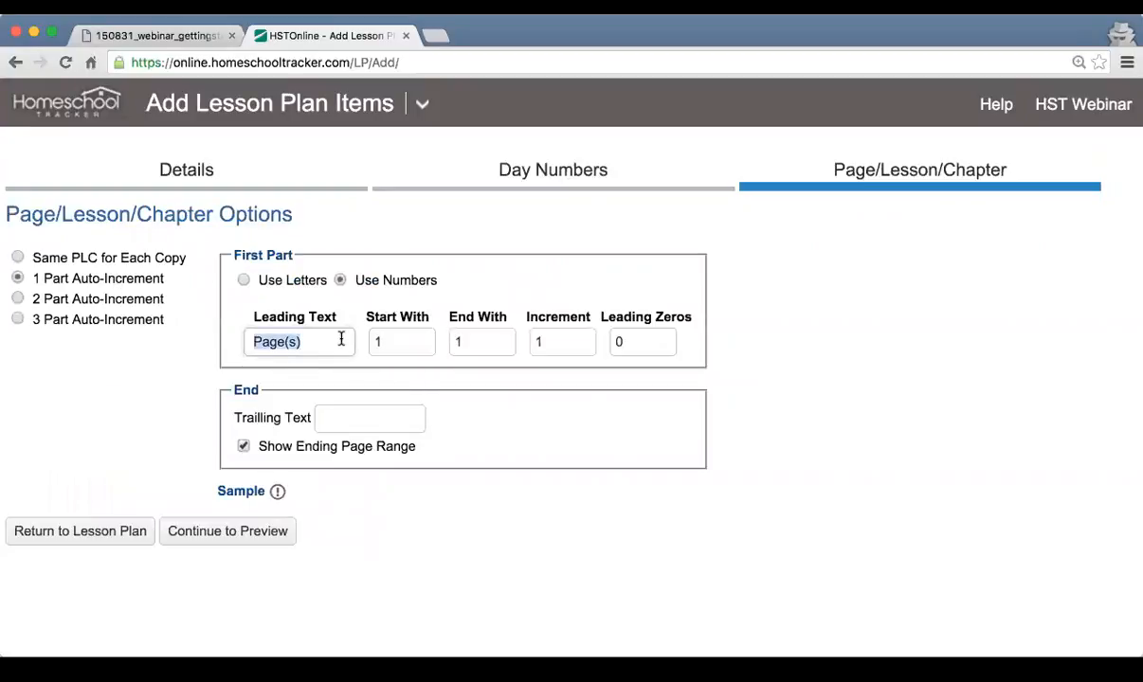
type("Lesson")
key("Tab")
key("Tab")
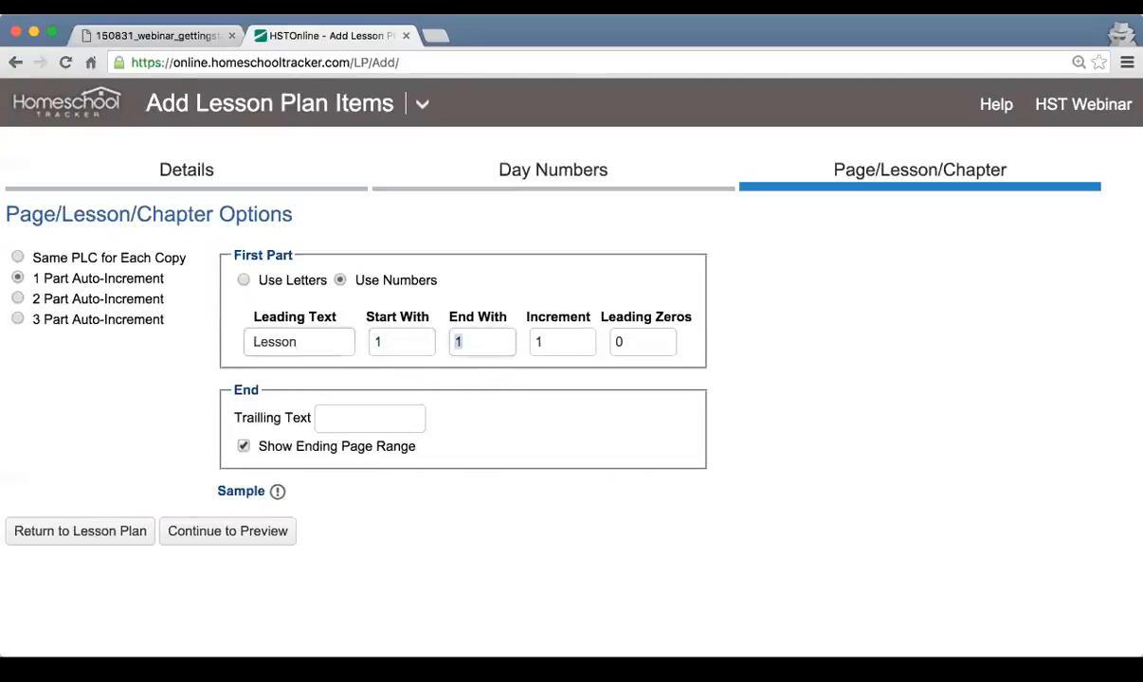
type("10")
left_click(274, 529)
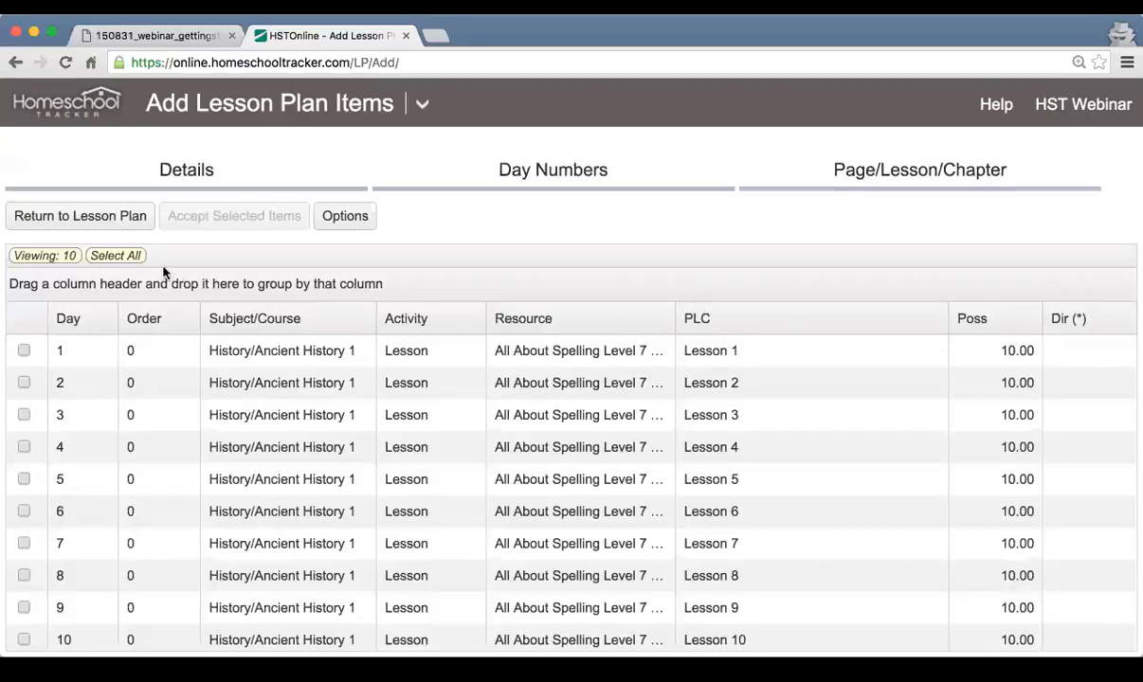
Step: Accept all the previewed items, switch the displayed lesson plan to Sample Plan and check the new items' columns
left_click(132, 258)
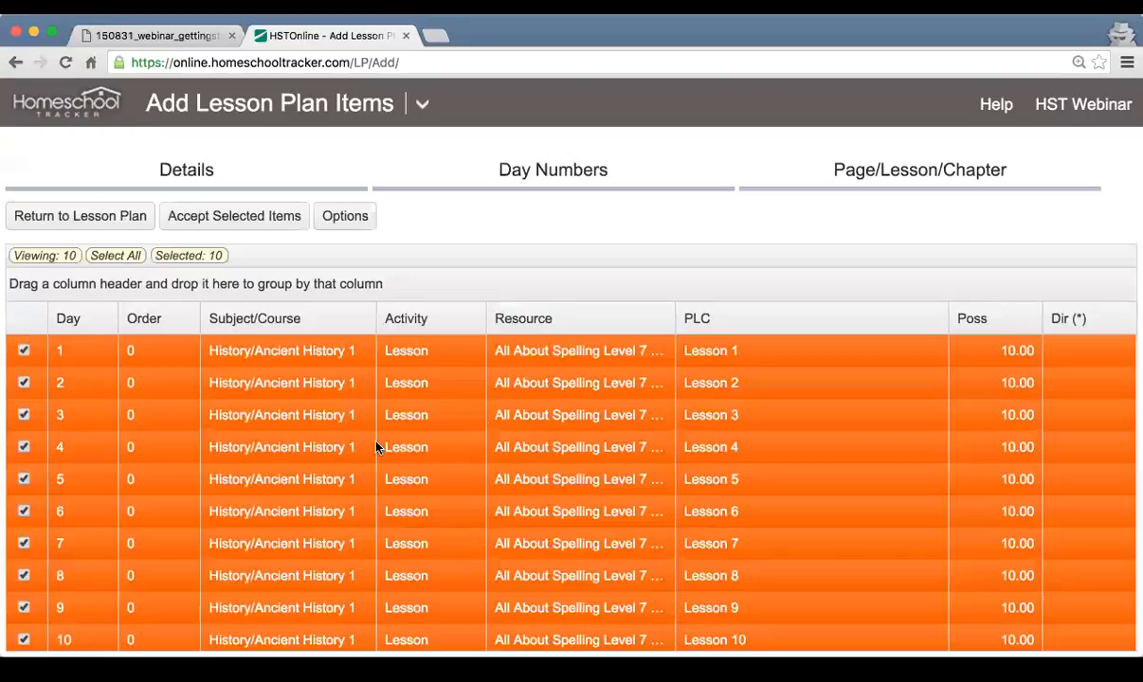
left_click(274, 227)
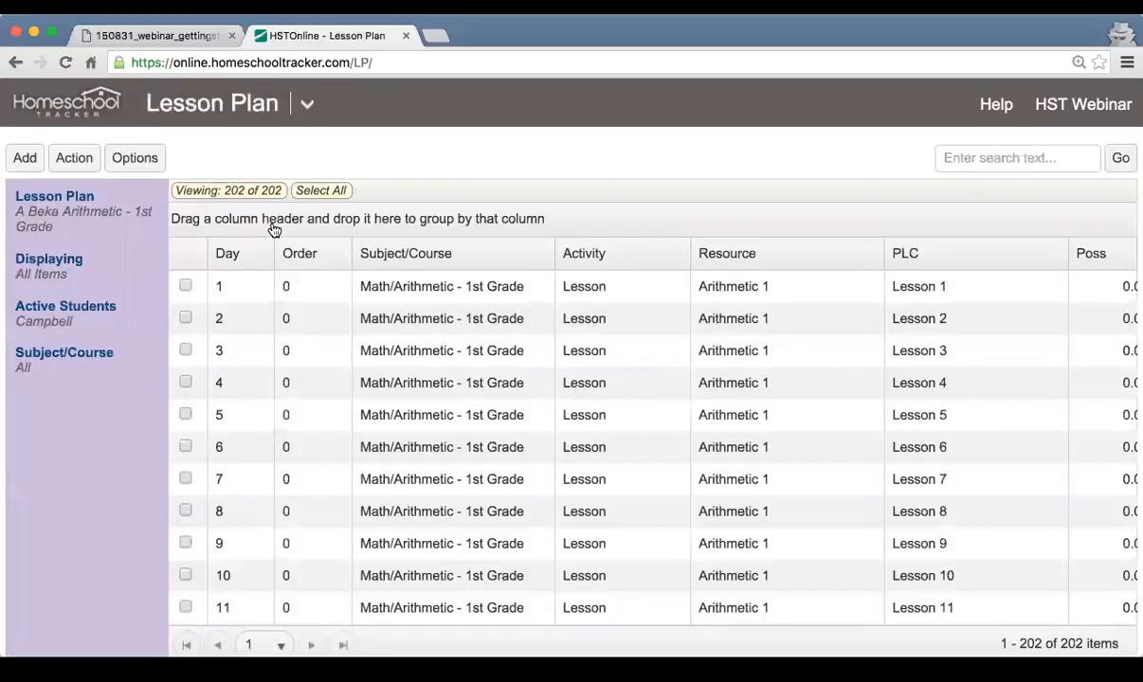
left_click(48, 219)
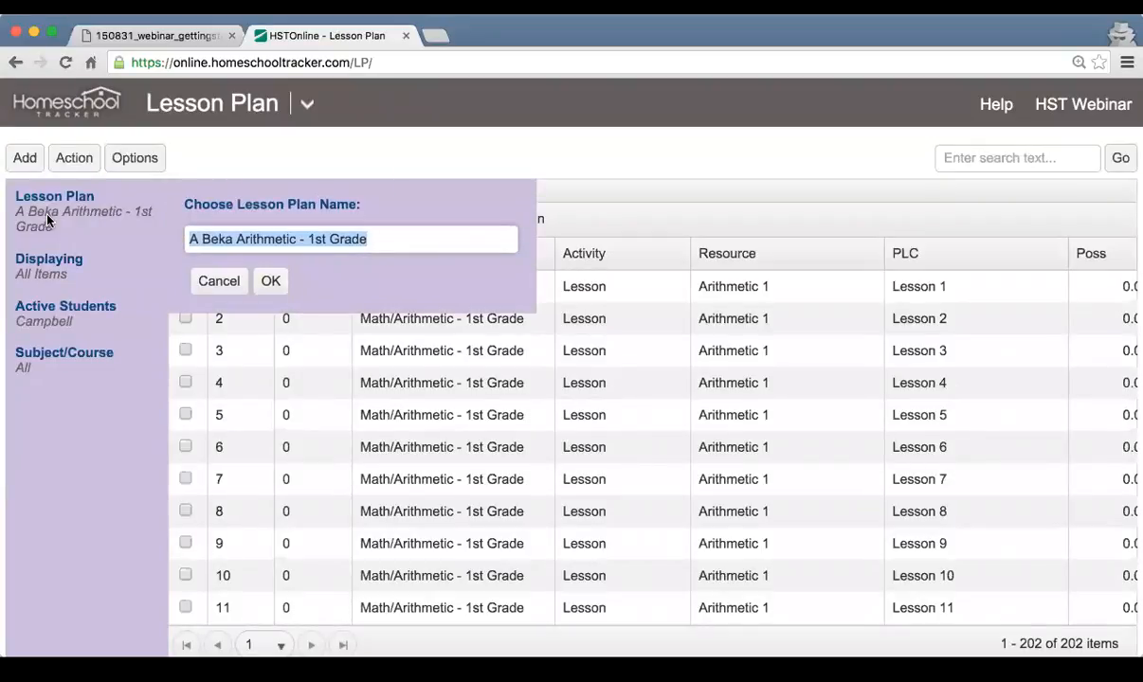
type("sample")
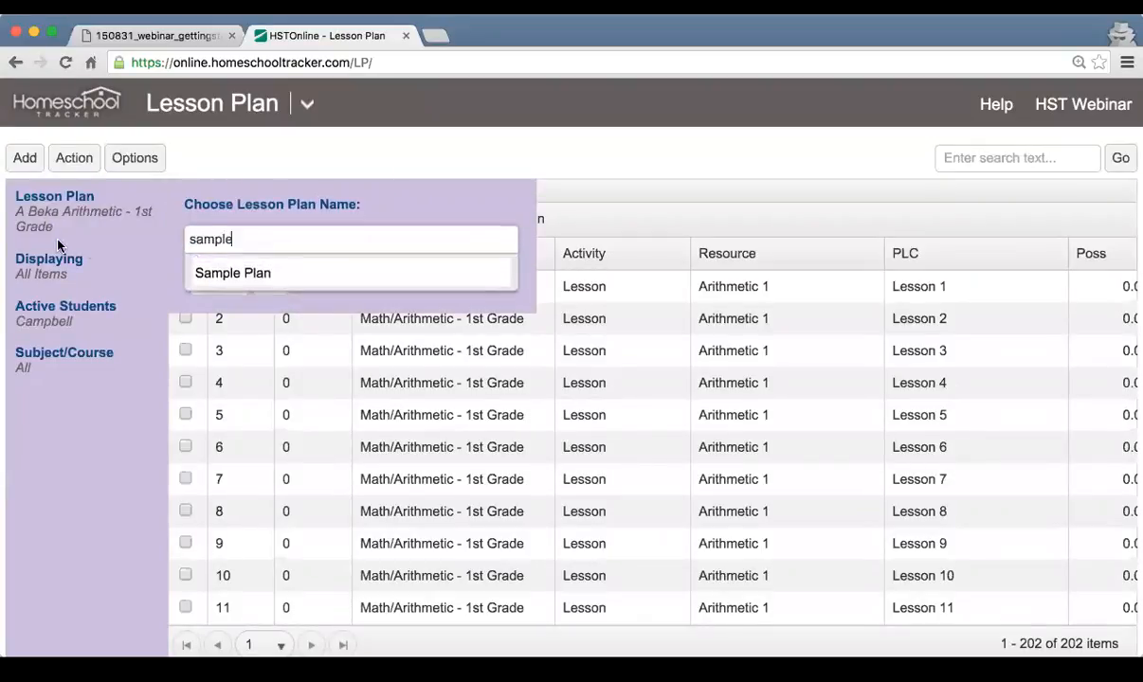
left_click(203, 272)
left_click(270, 283)
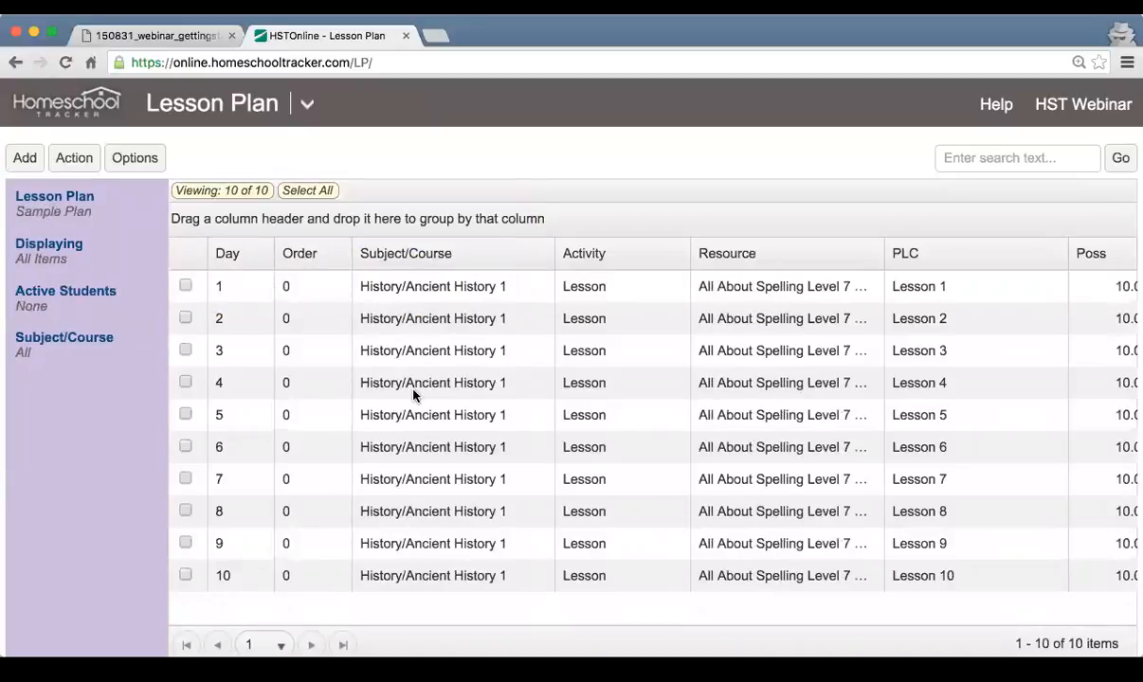
scroll(413, 395, "right", 3)
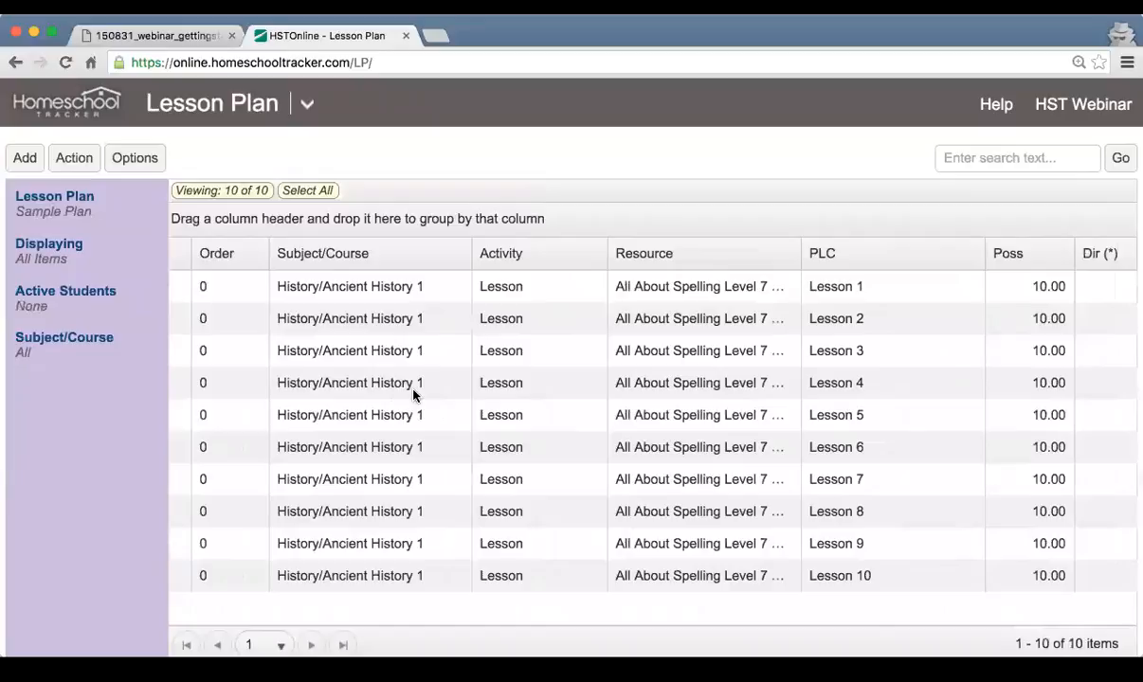
scroll(413, 395, "left", 3)
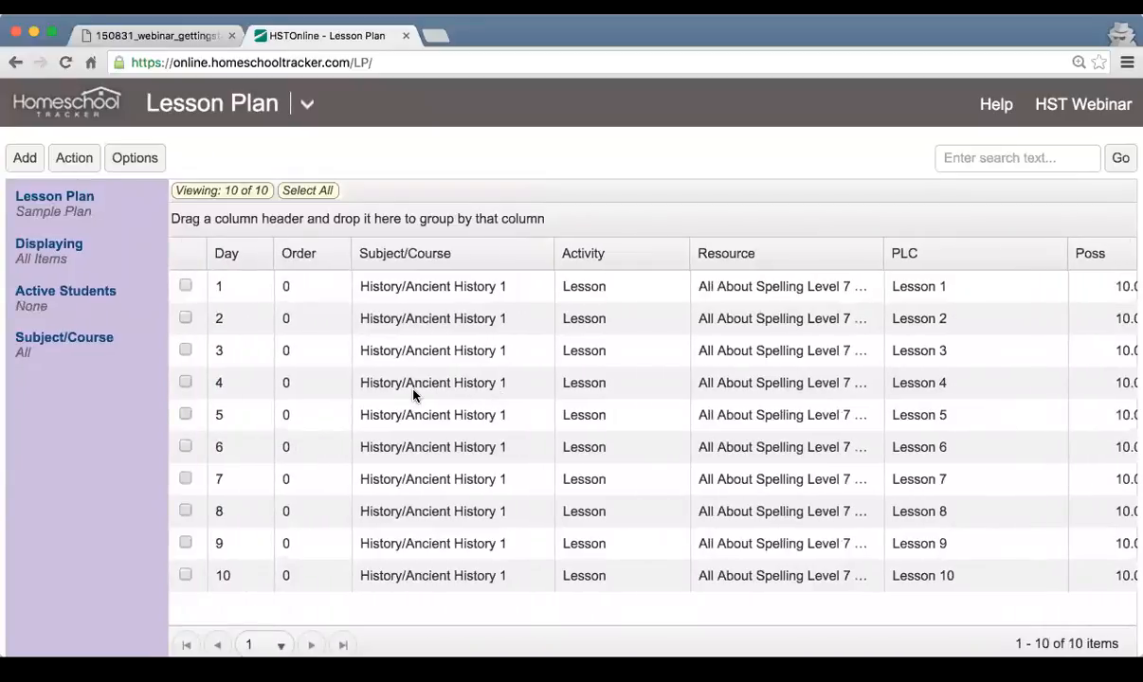
Step: Add a single Test item to Sample Plan for History/Ancient History 1 with 100 possible points and save it
left_click(26, 158)
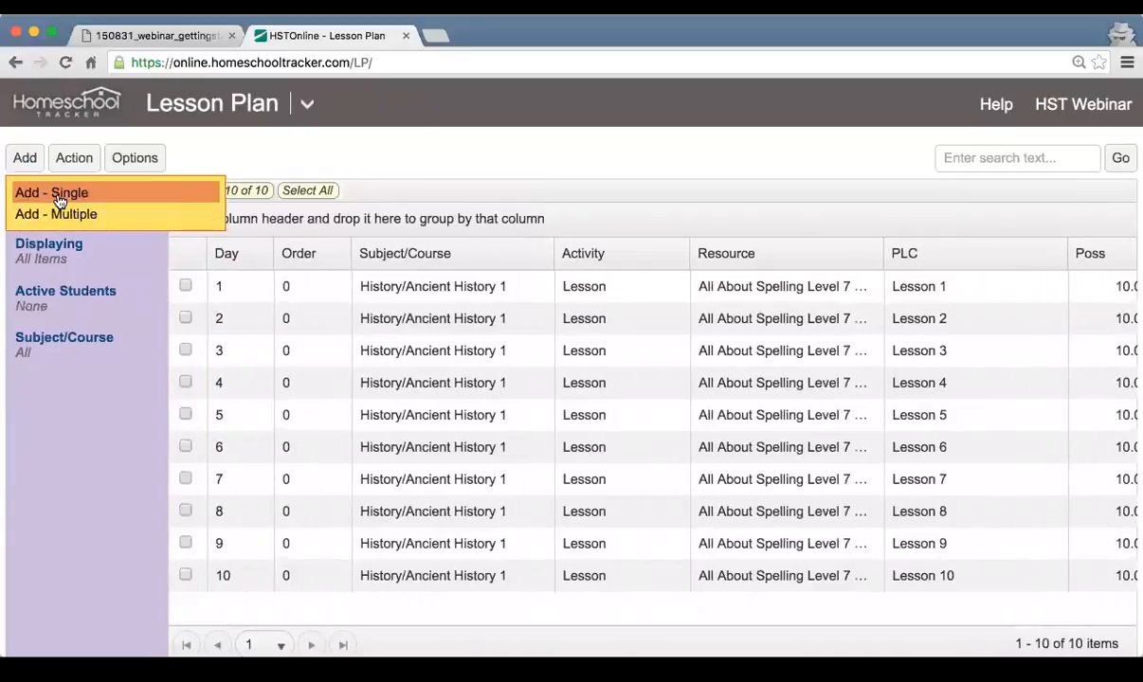
left_click(59, 195)
left_click(366, 217)
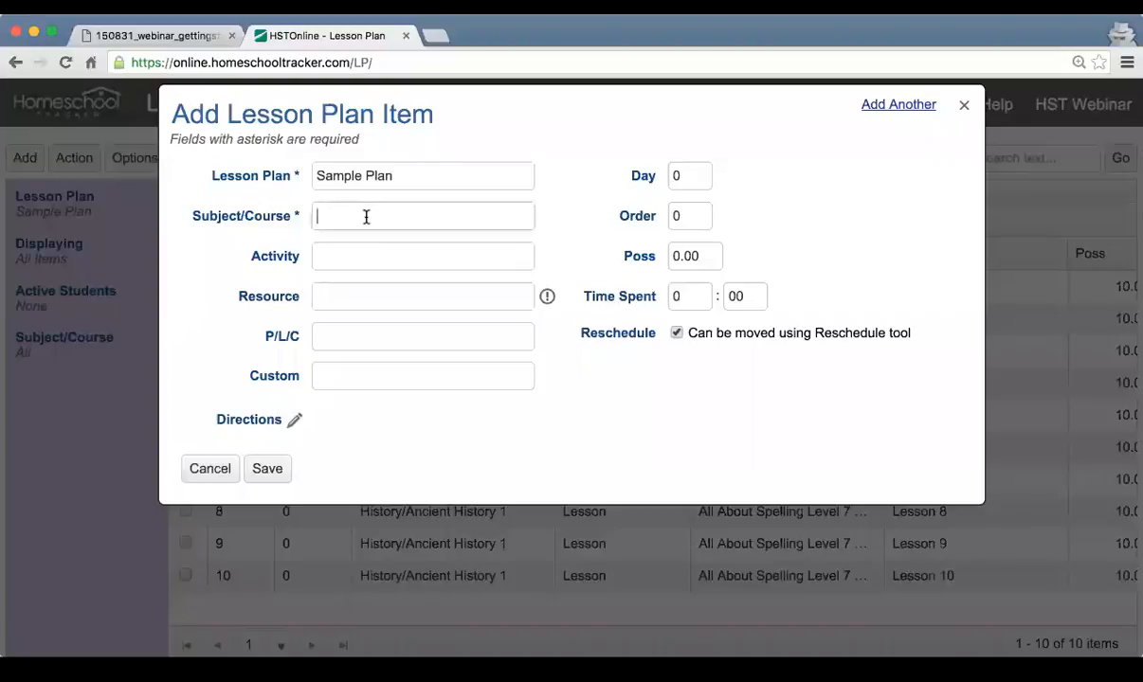
left_click(459, 279)
left_click(410, 257)
type("Test")
left_click(402, 290)
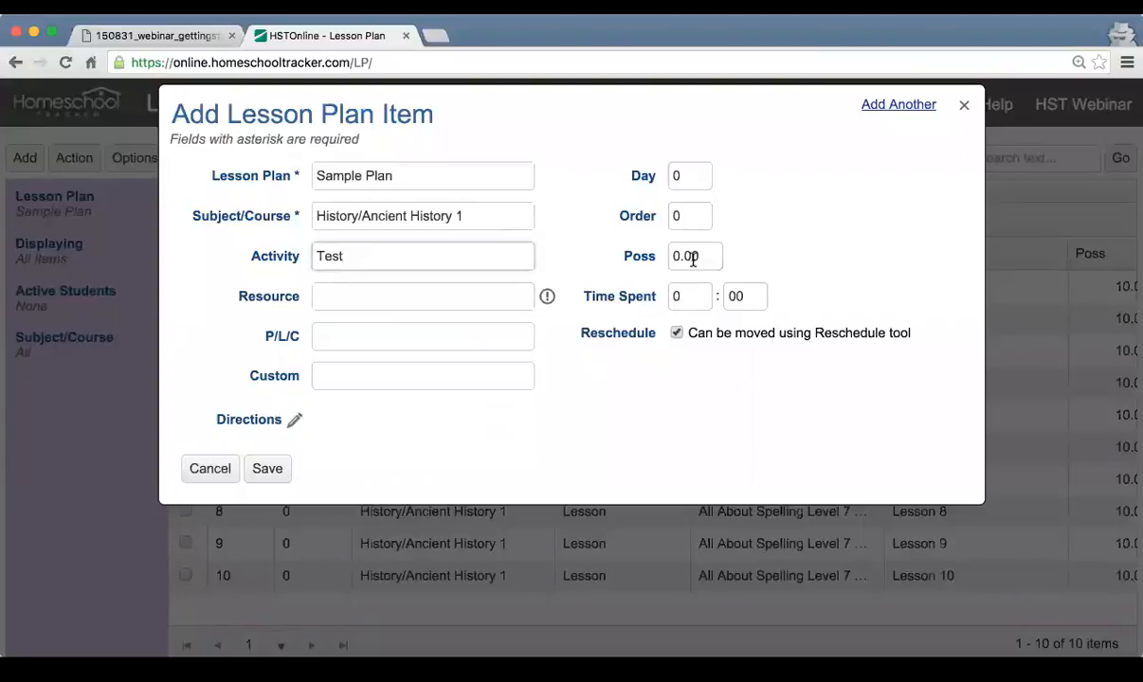
left_click(696, 258)
type("100")
key("Tab")
left_click(276, 468)
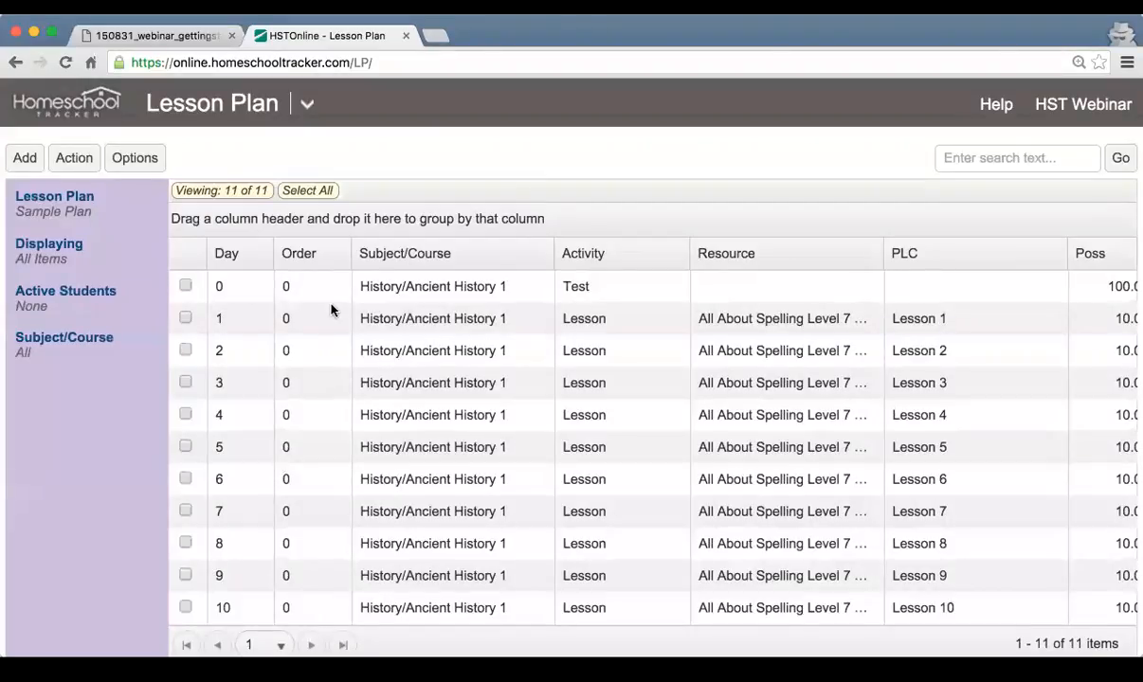
Step: Change the Test item's day number to 11 and save it
left_click(333, 297)
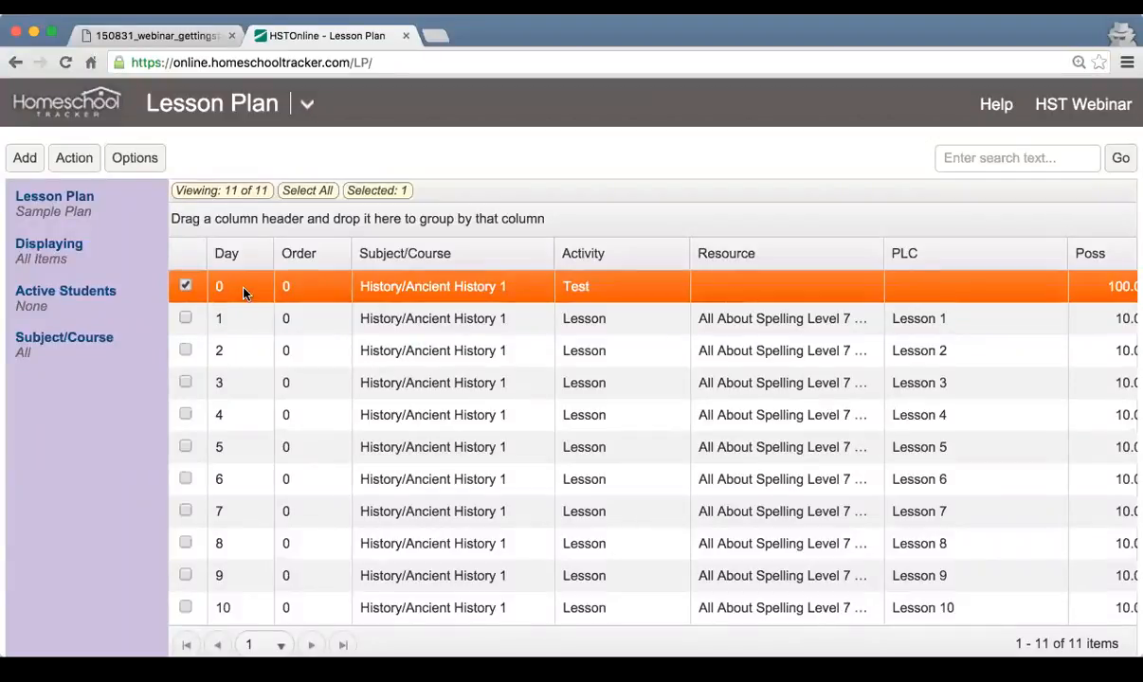
double_click(296, 290)
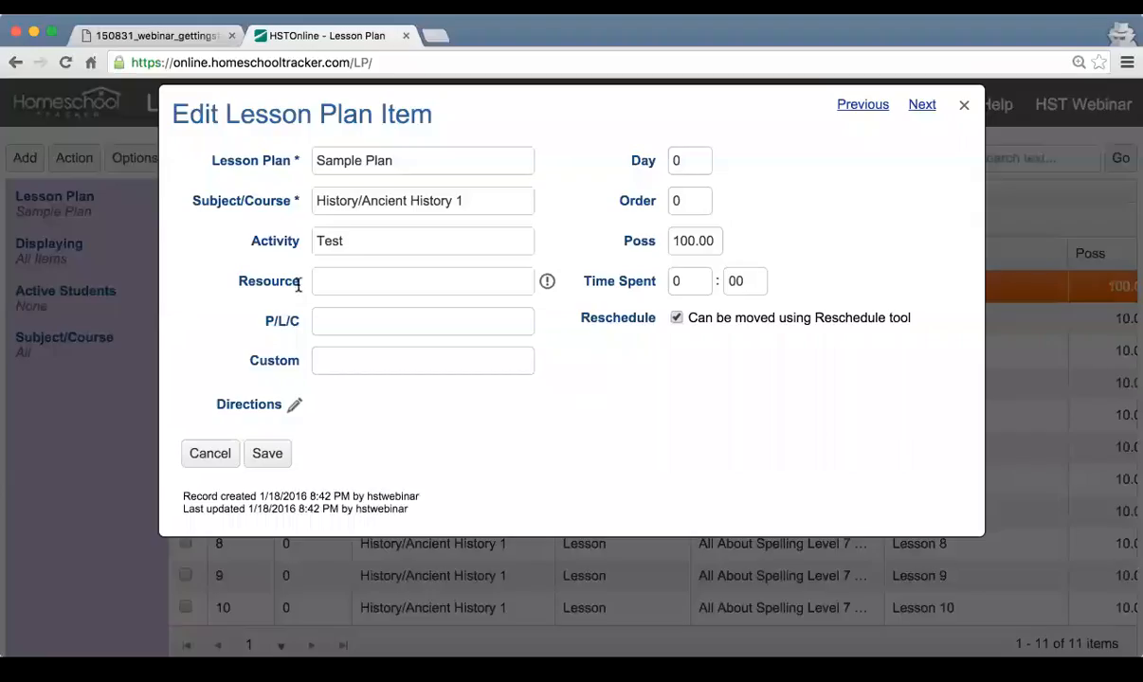
double_click(707, 158)
type("11")
left_click(269, 455)
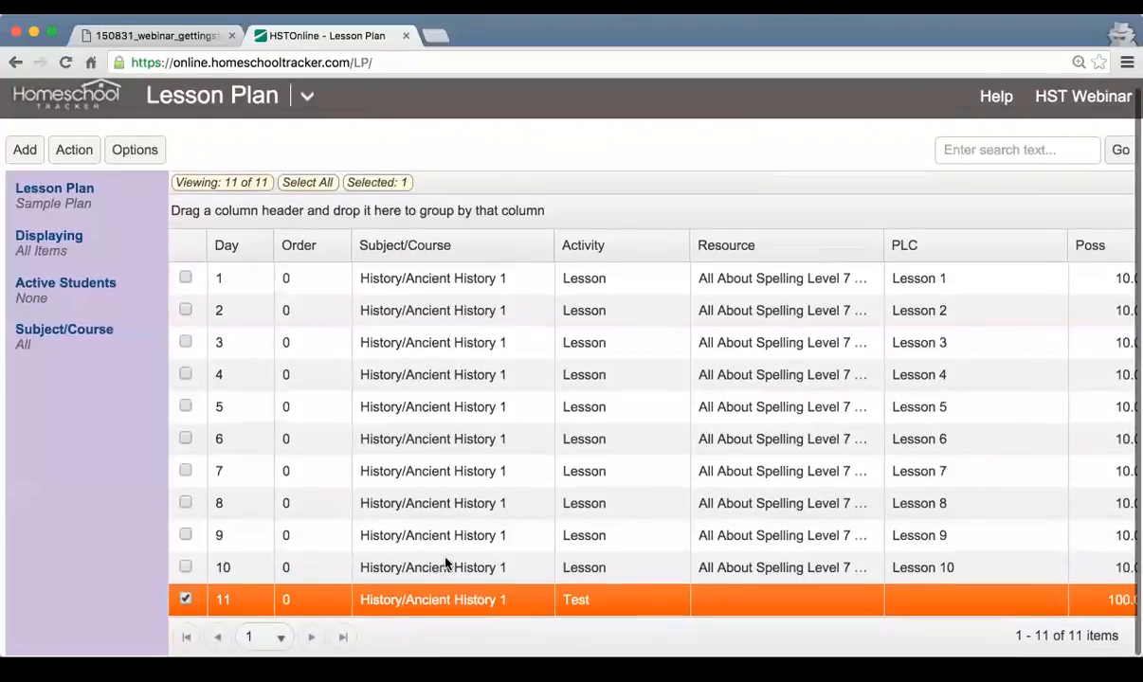
Step: Review the item sequence by selecting the Day 1 lesson and the Day 10 lesson in turn
scroll(446, 565, "up", 1)
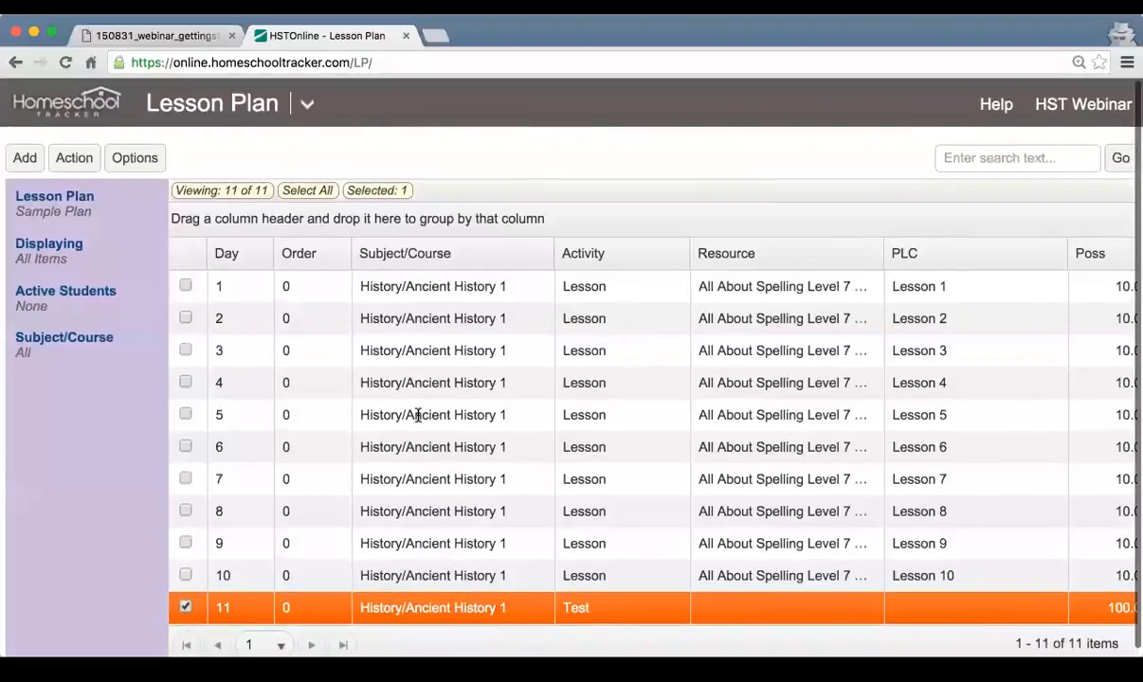
left_click(313, 288)
left_click(280, 575)
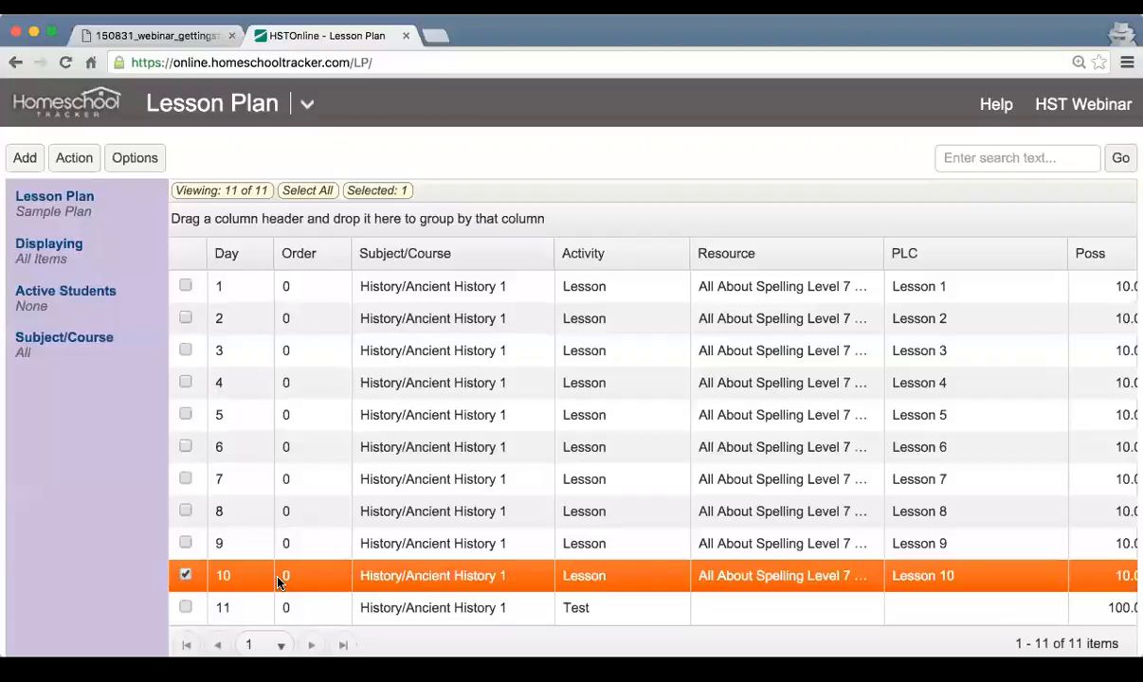
Step: Select the Day 11 Test item, check its values across the columns, and select the Day 7 lesson
left_click(396, 607)
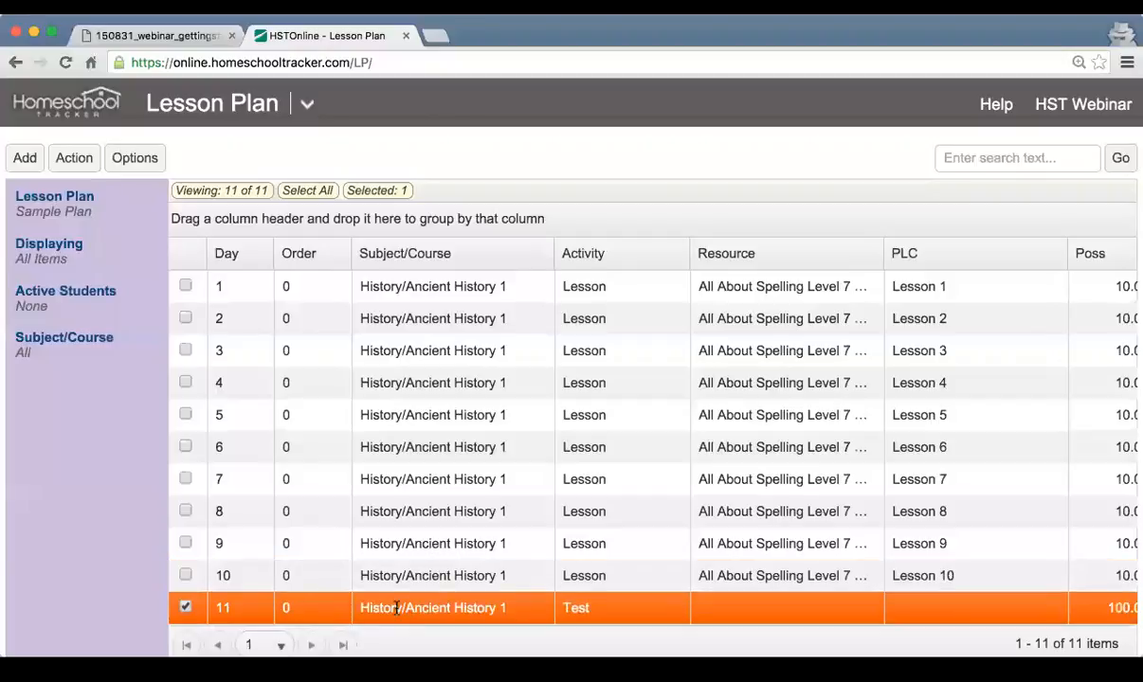
scroll(444, 492, "right", 2)
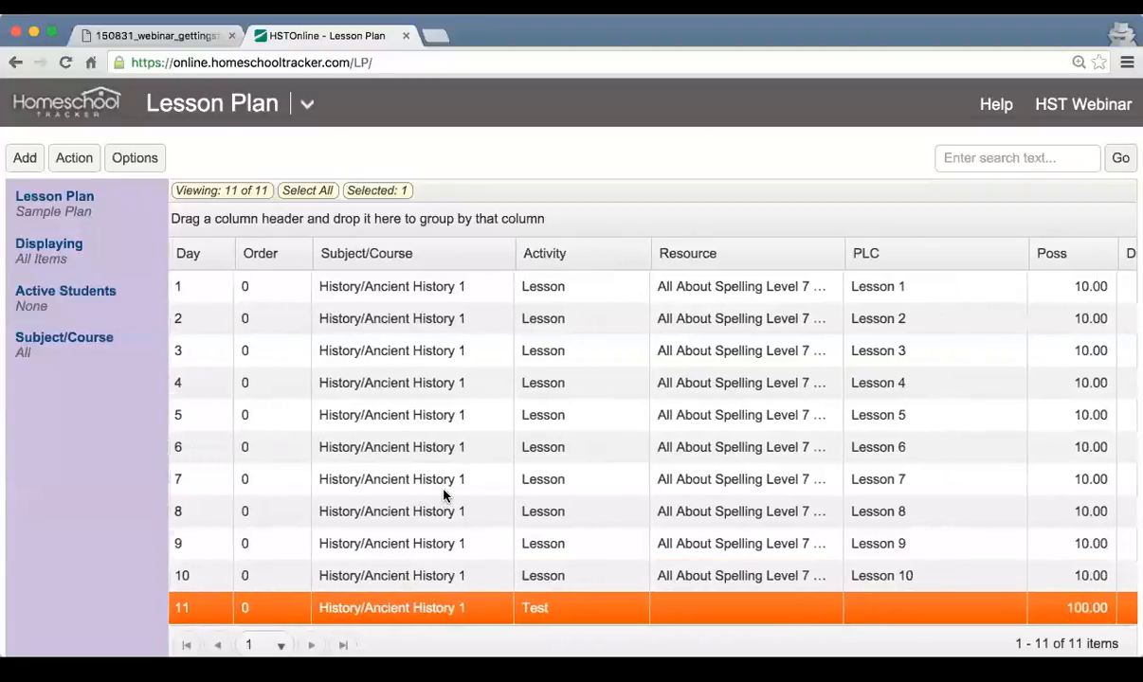
scroll(443, 492, "right", 2)
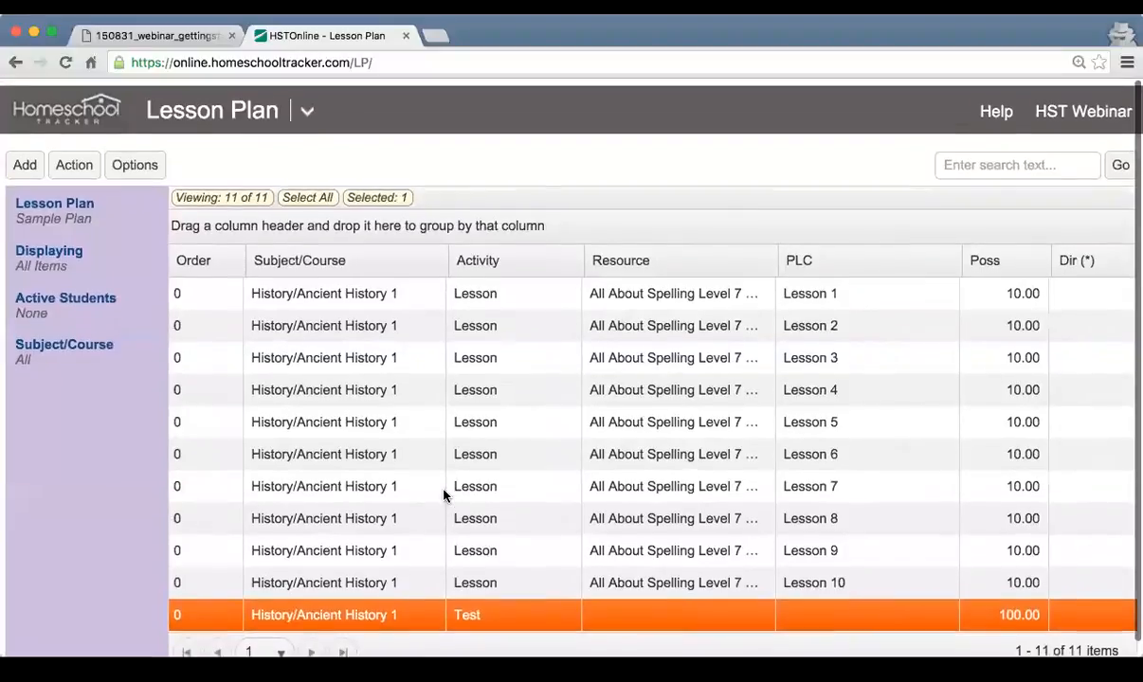
scroll(444, 493, "left", 4)
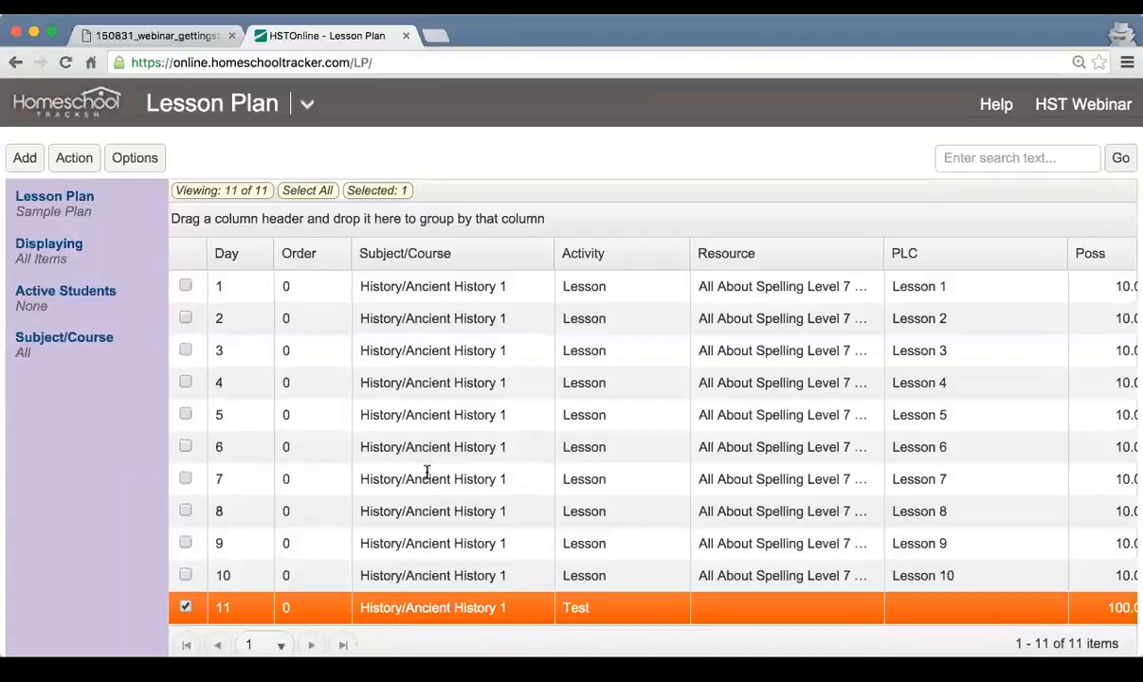
left_click(427, 472)
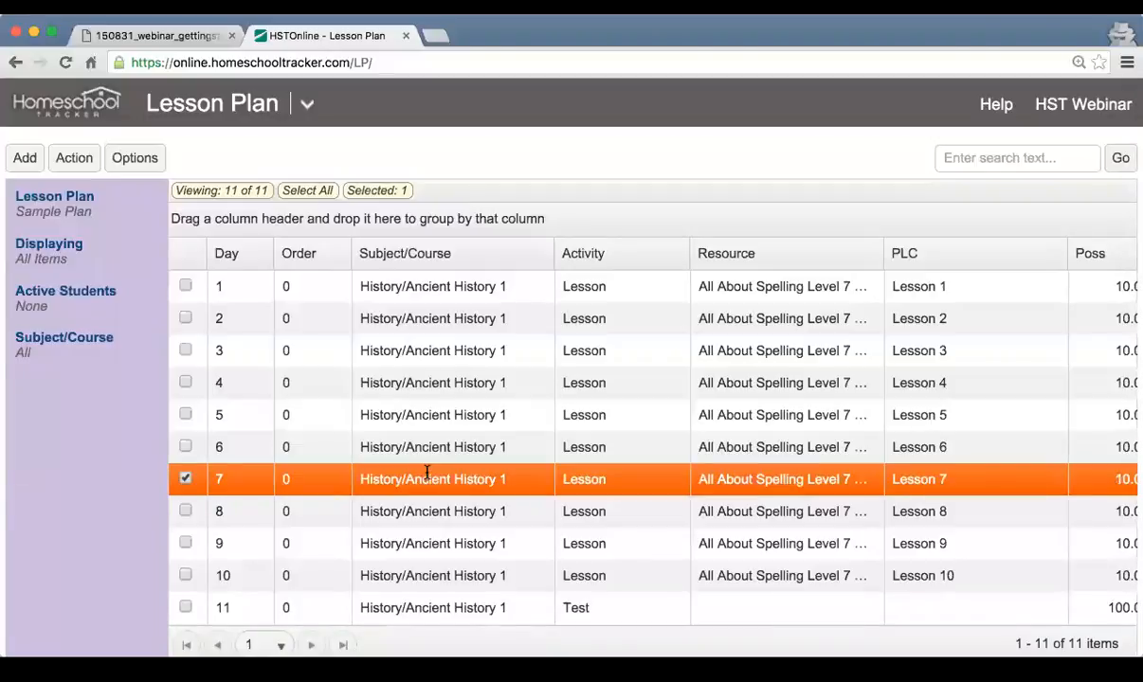
Step: Switch to the webinar PDF, highlight the "Create a simple Lesson Plan" and "Import a Lesson Plan" points in turn, and return to Homeschool Tracker
left_click(119, 35)
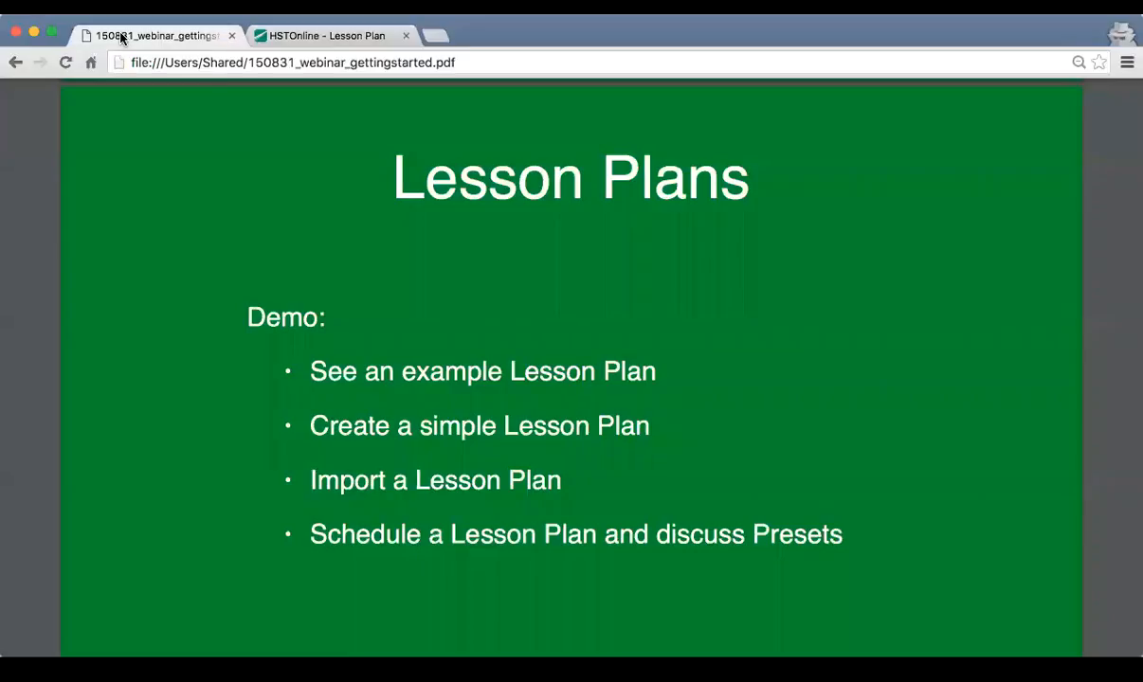
triple_click(434, 421)
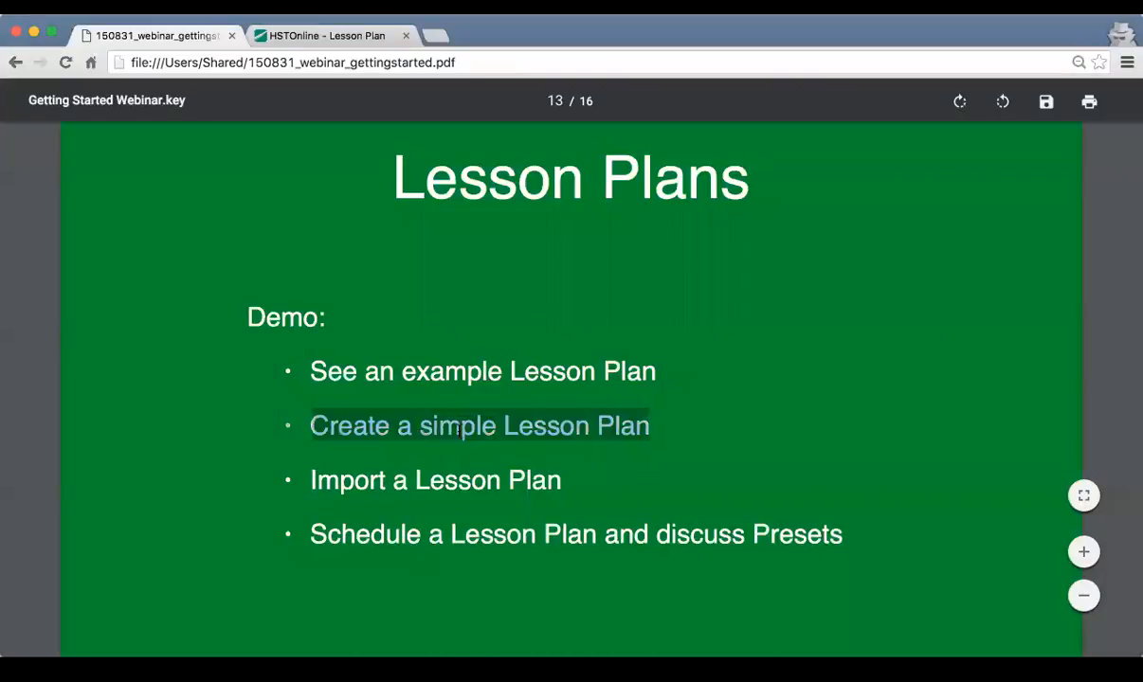
double_click(451, 479)
triple_click(451, 479)
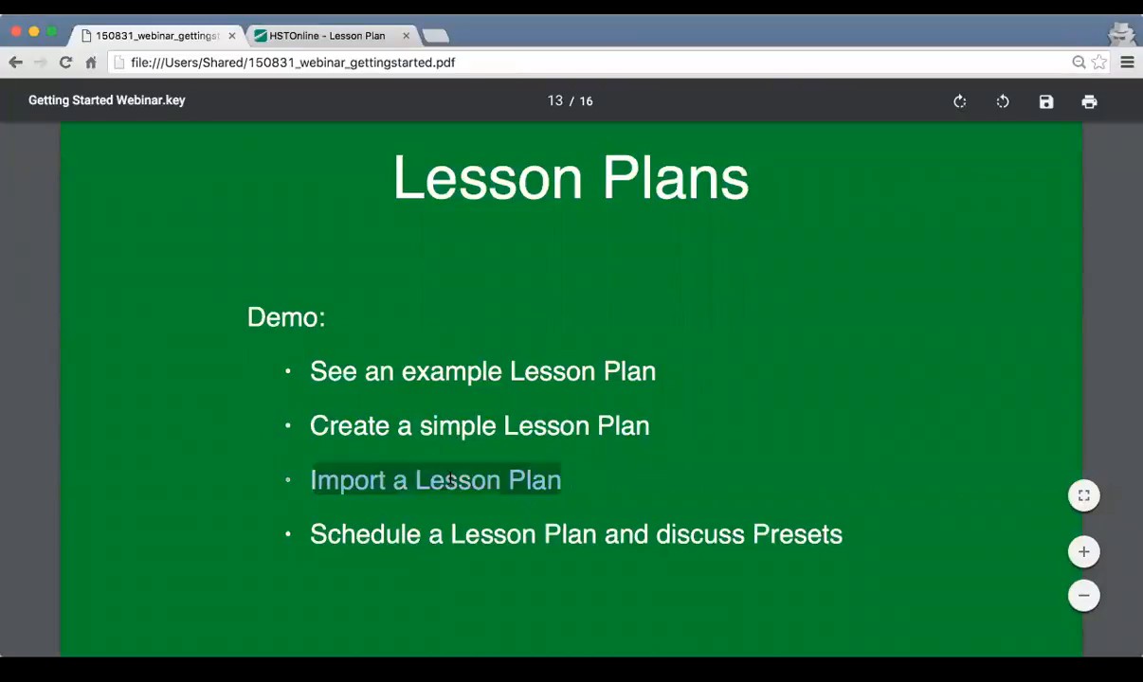
left_click(346, 38)
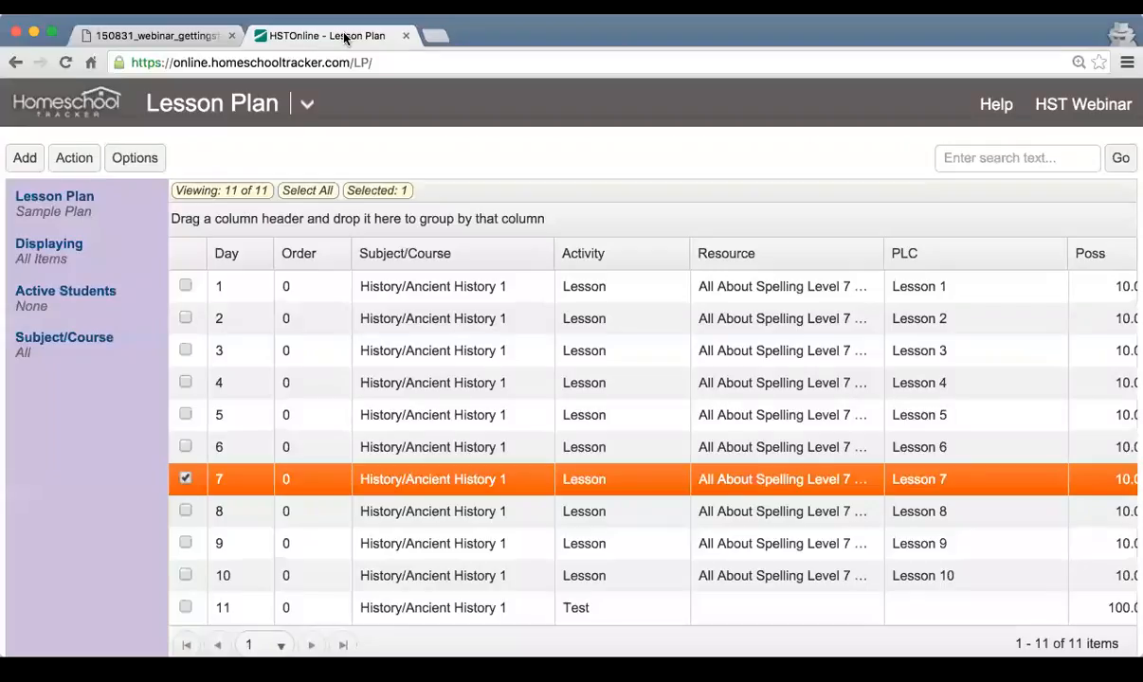
Step: Open Shared Lesson Plans and list every shared plan by searching with no search text
left_click(306, 104)
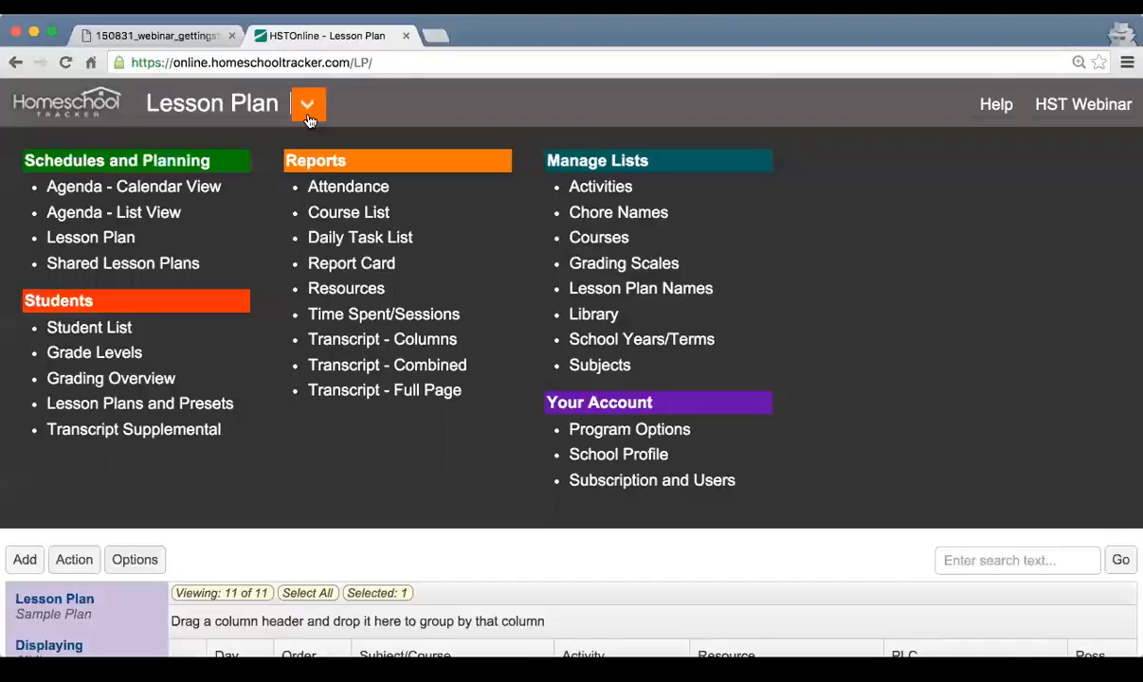
left_click(123, 263)
type("reading")
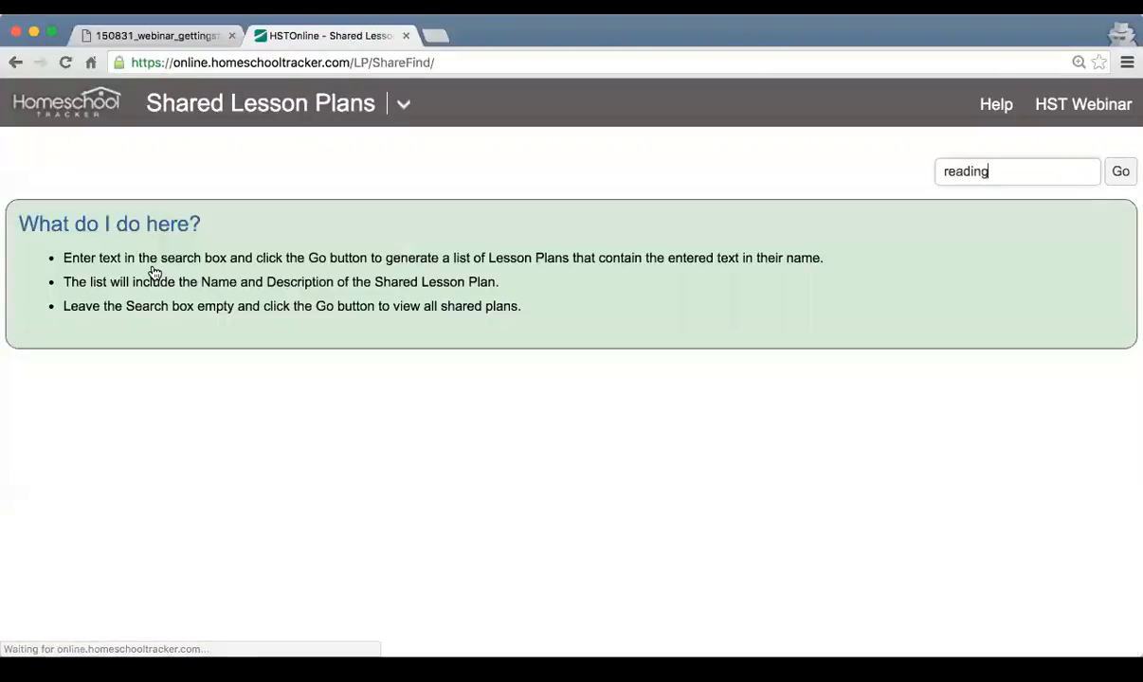
key("BackSpace")
key("BackSpace")
key("BackSpace")
key("BackSpace")
key("BackSpace")
key("BackSpace")
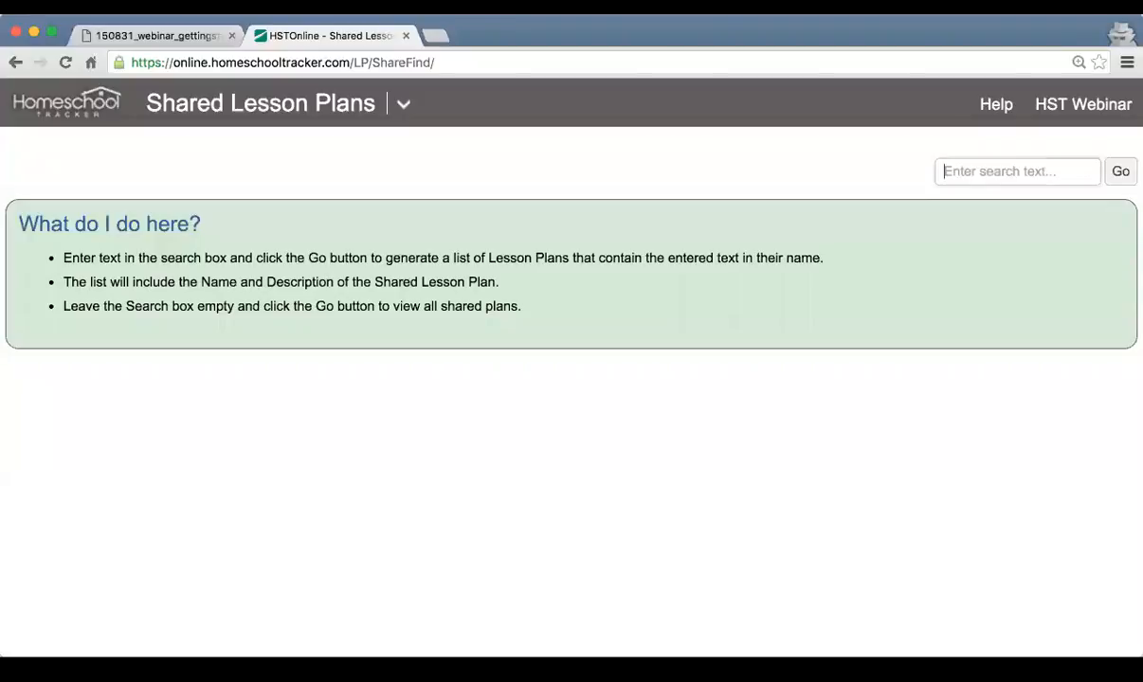
left_click(1119, 178)
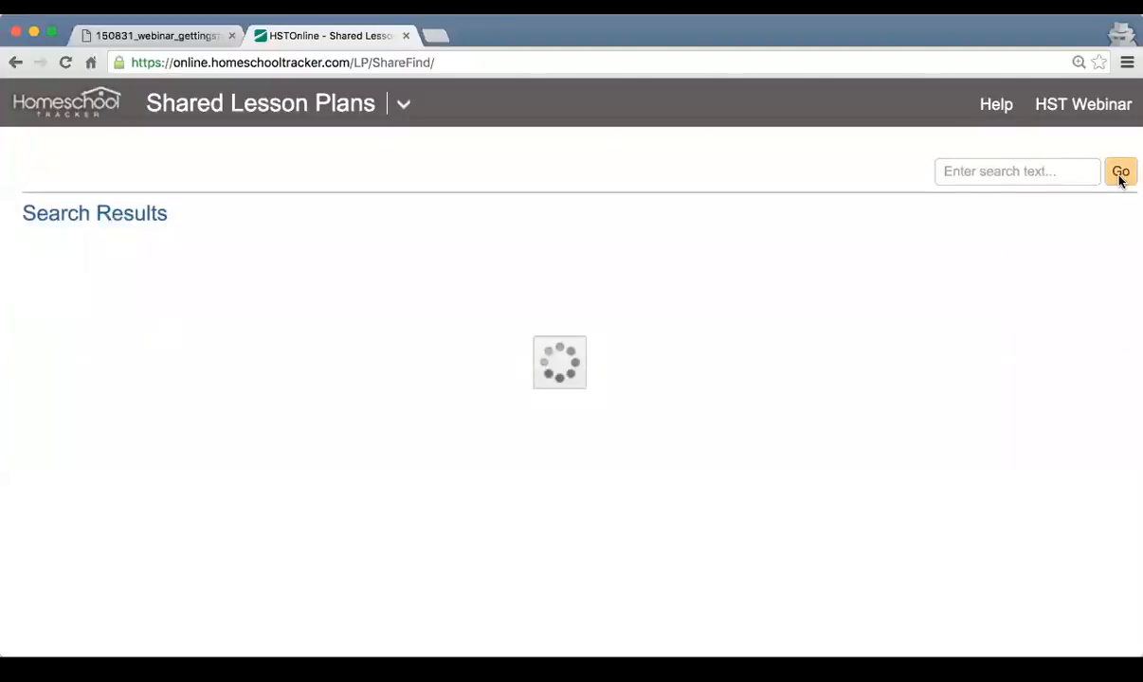
Step: Browse the full list of shared lesson plans, examining the plan names and descriptions from the numbered titles through those starting with L
scroll(737, 465, "down", 10)
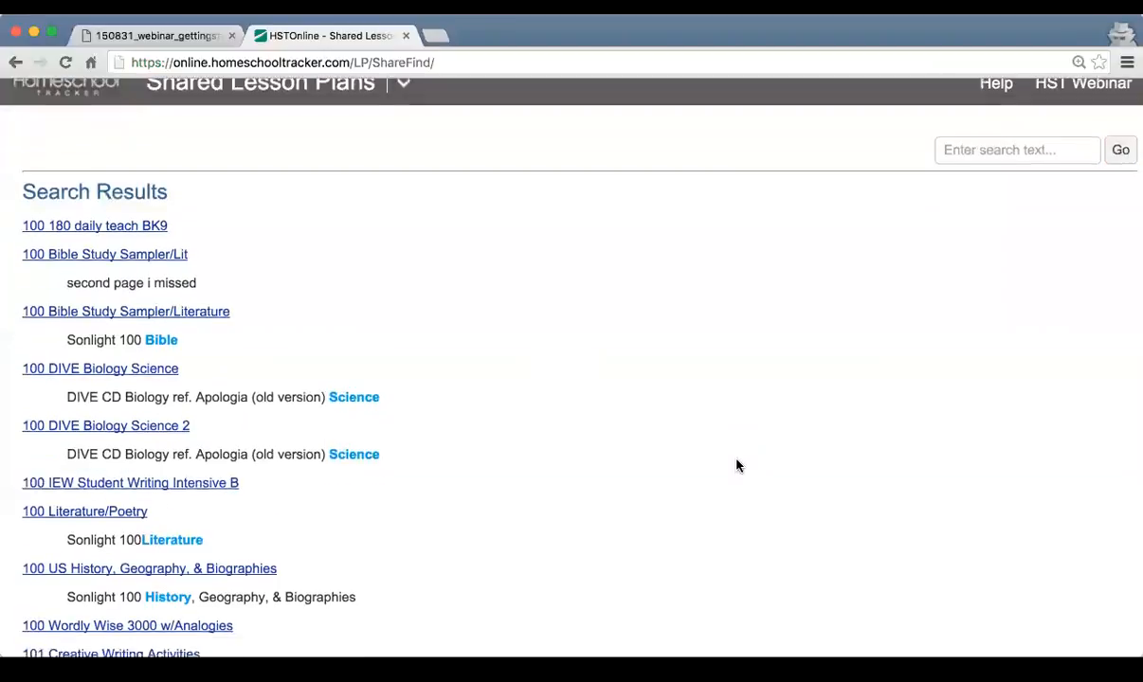
scroll(738, 465, "down", 20)
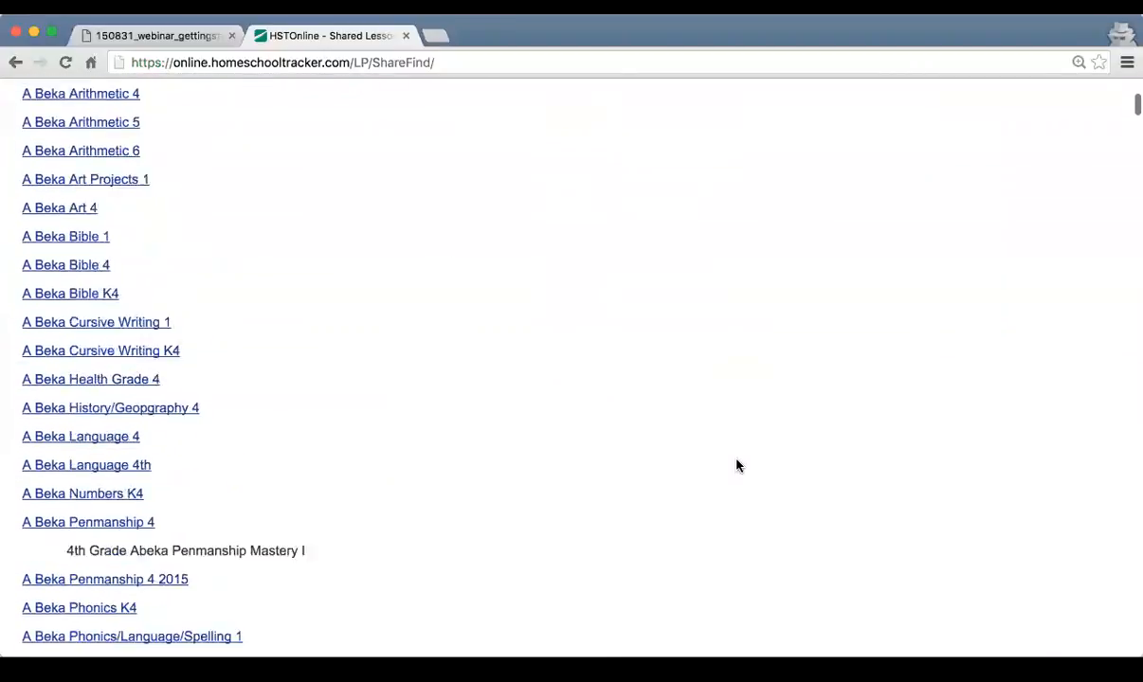
scroll(737, 466, "down", 20)
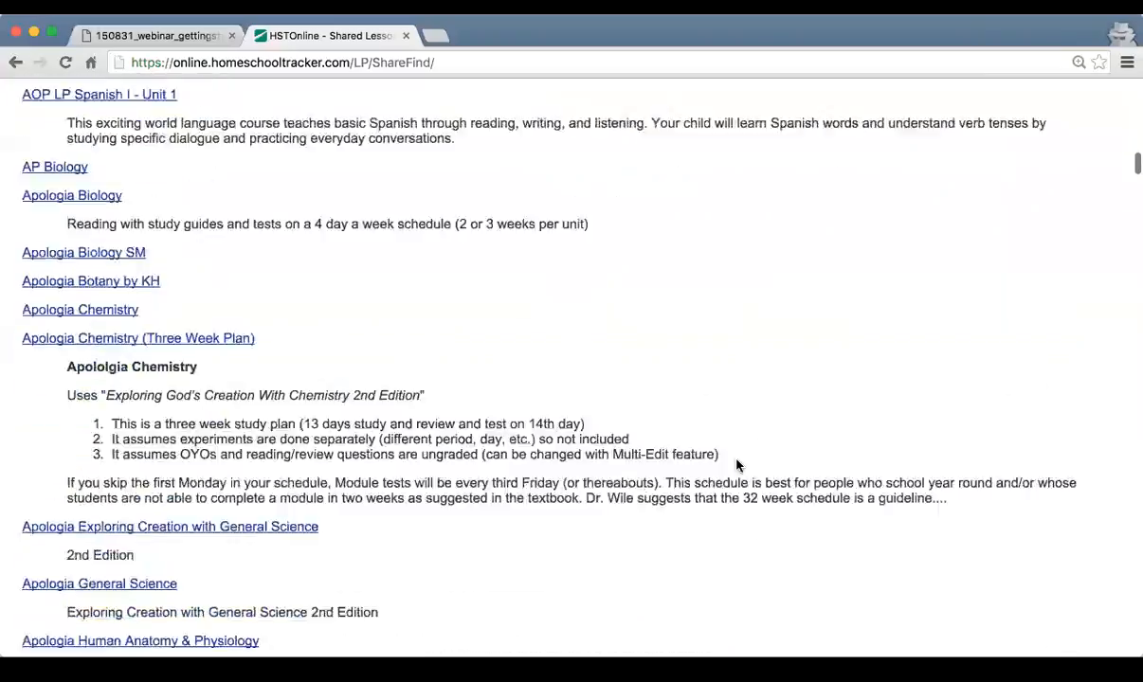
scroll(737, 465, "down", 20)
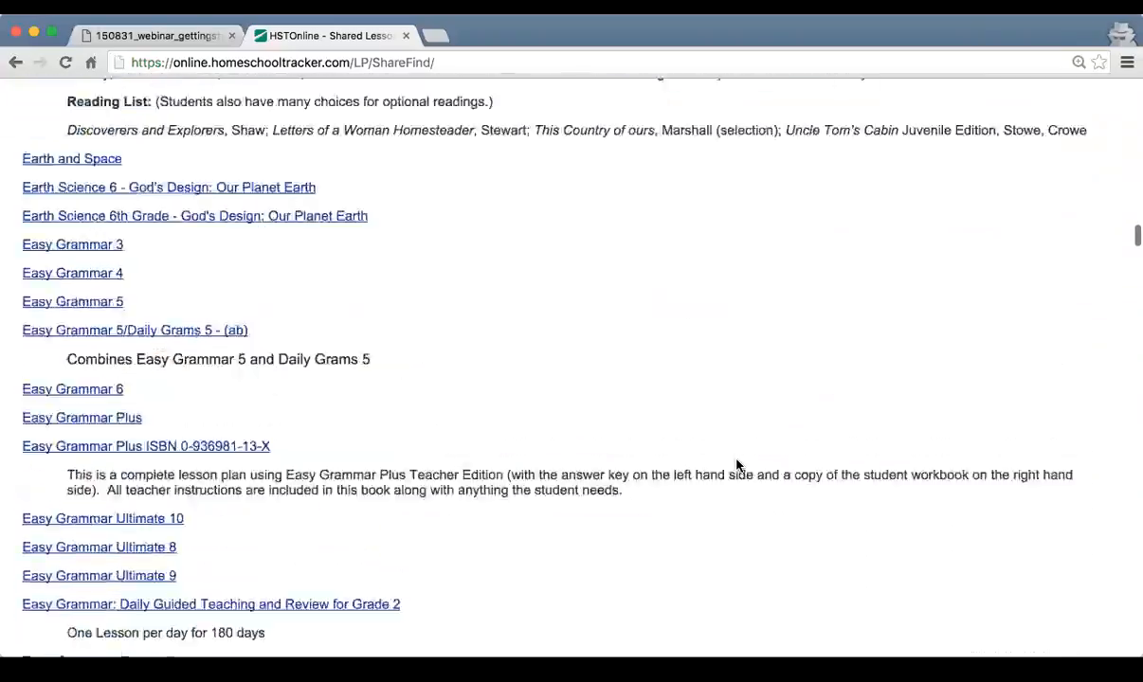
scroll(737, 465, "down", 20)
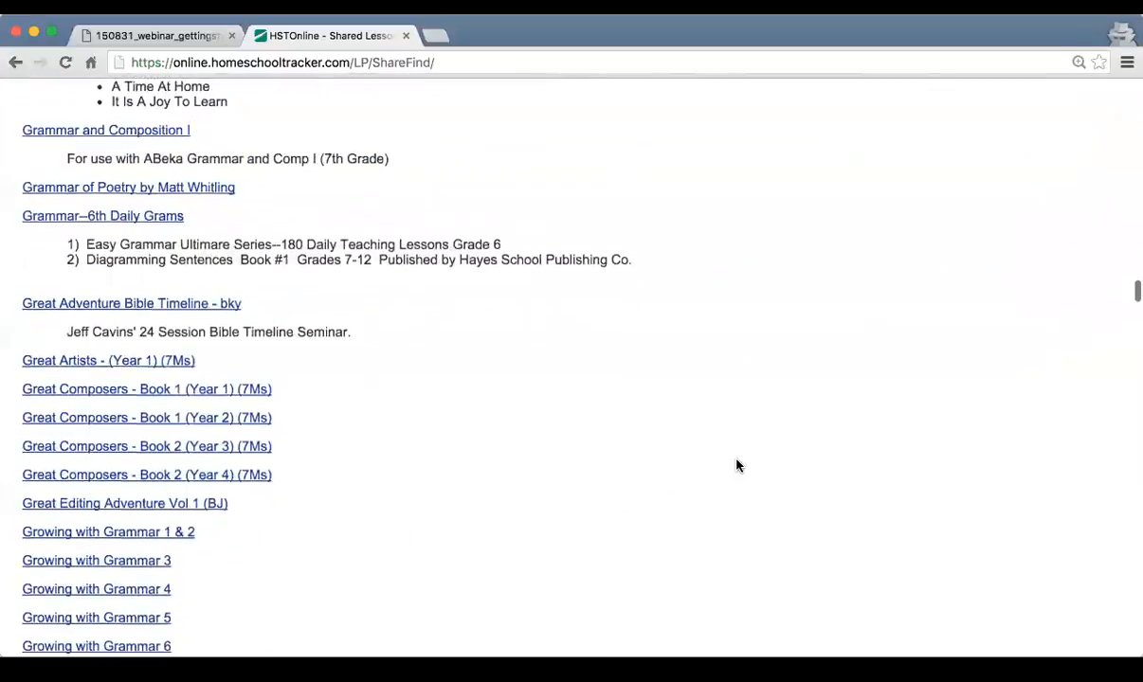
scroll(737, 465, "down", 1)
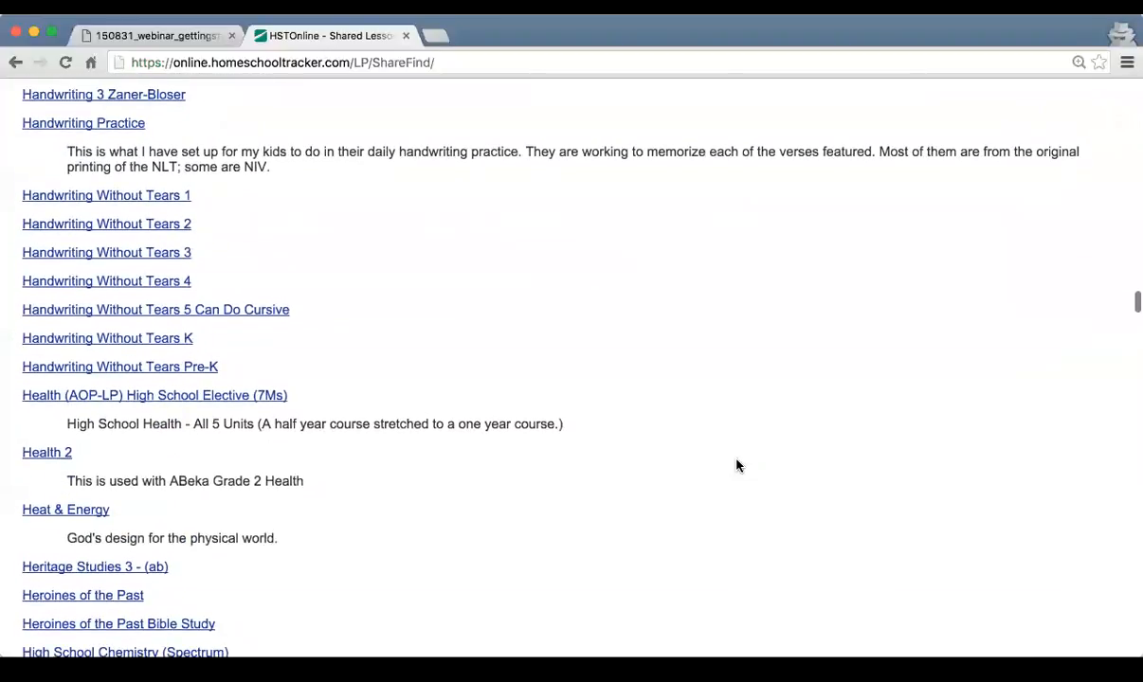
scroll(737, 466, "down", 1)
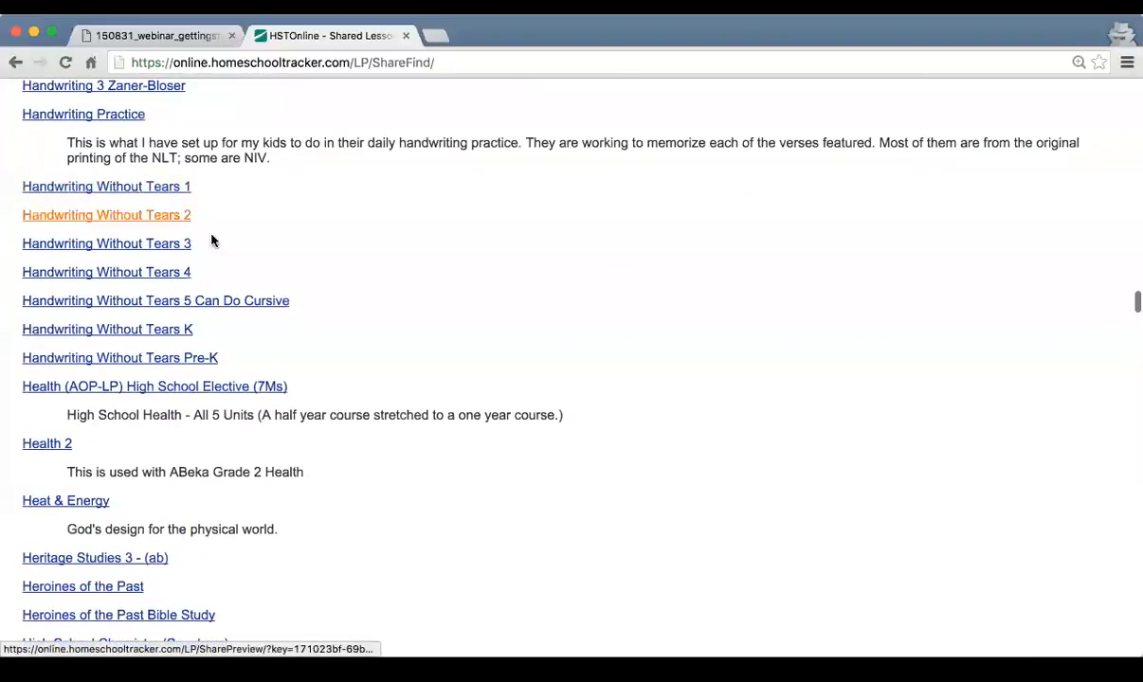
scroll(383, 485, "down", 5)
scroll(383, 488, "down", 20)
scroll(383, 488, "down", 20)
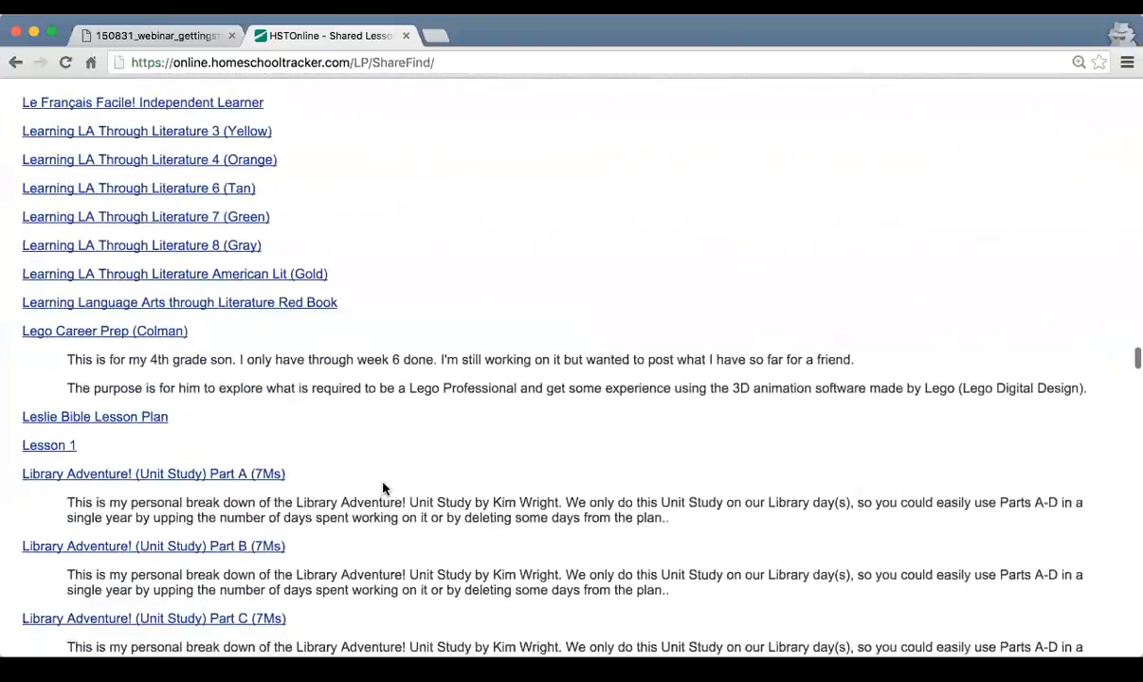
scroll(383, 488, "down", 15)
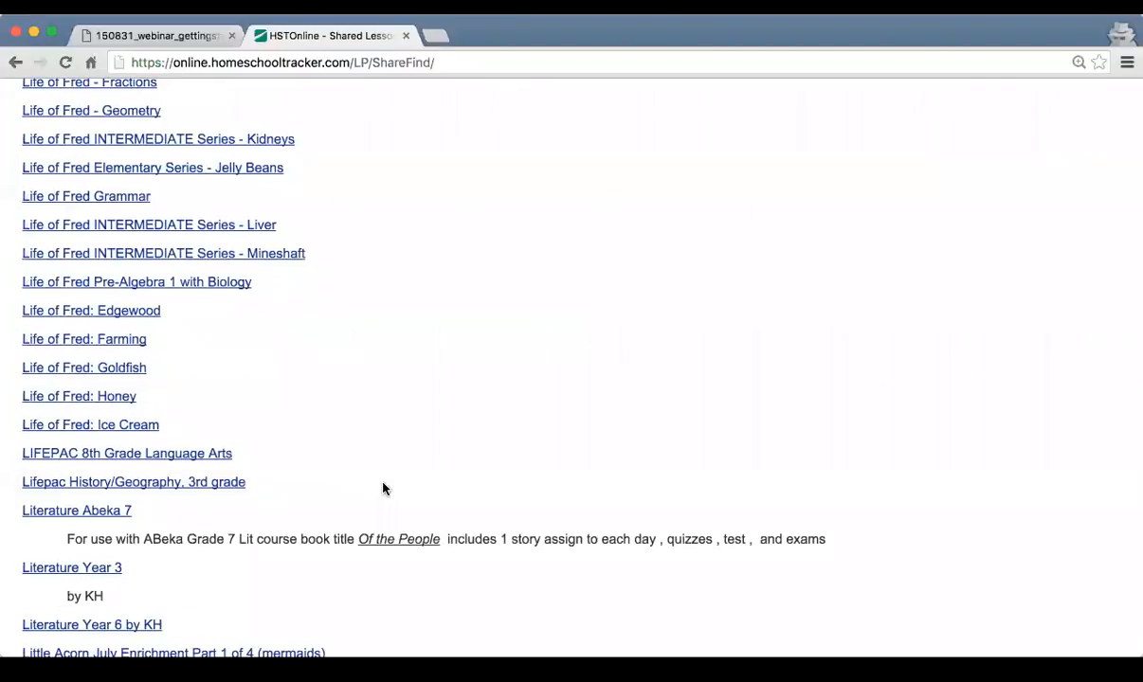
scroll(384, 488, "down", 3)
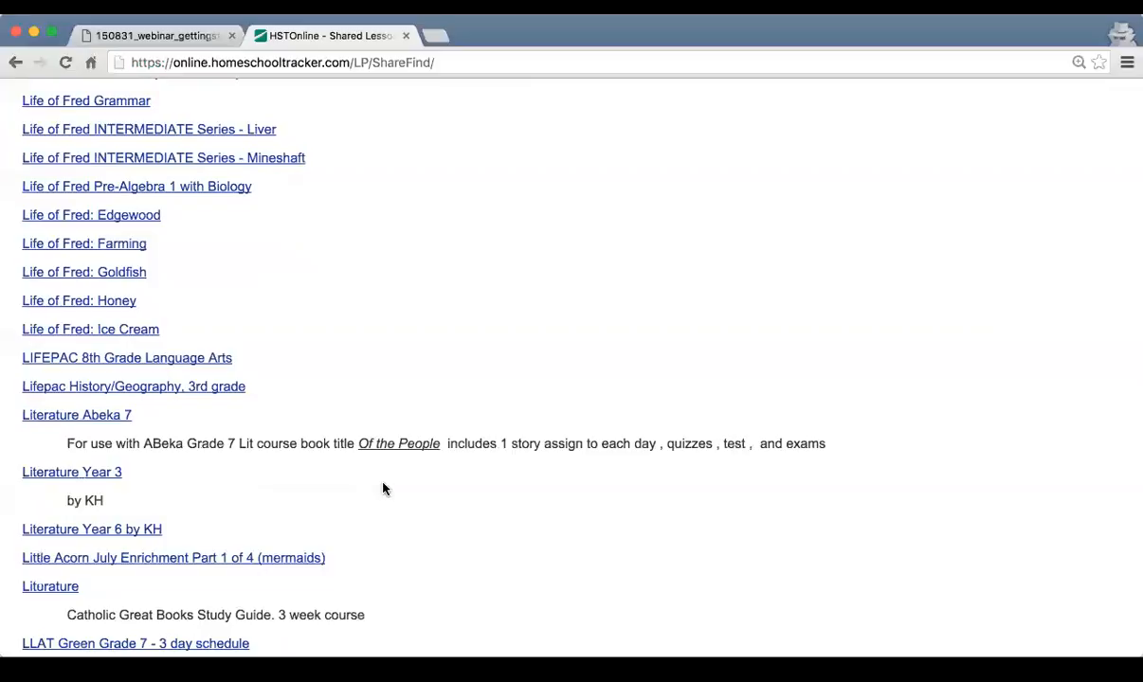
scroll(384, 488, "down", 3)
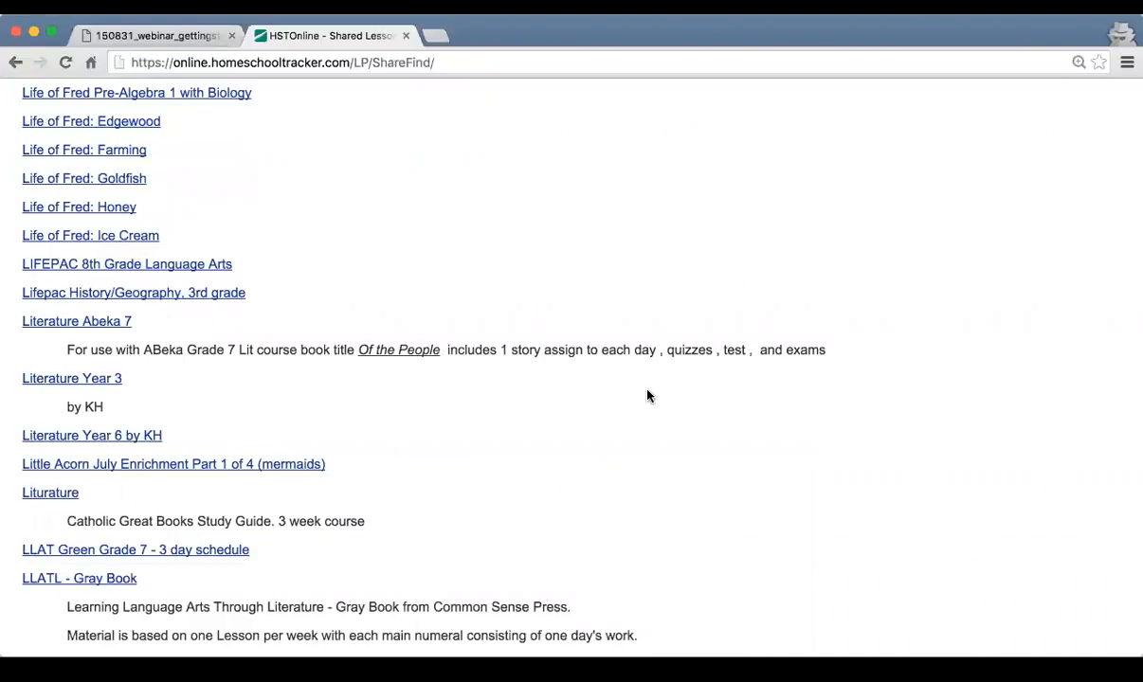
Step: Search the shared lesson plans for "reading" and look through the matching plans
scroll(648, 396, "up", 20)
left_click(1010, 183)
type("readin")
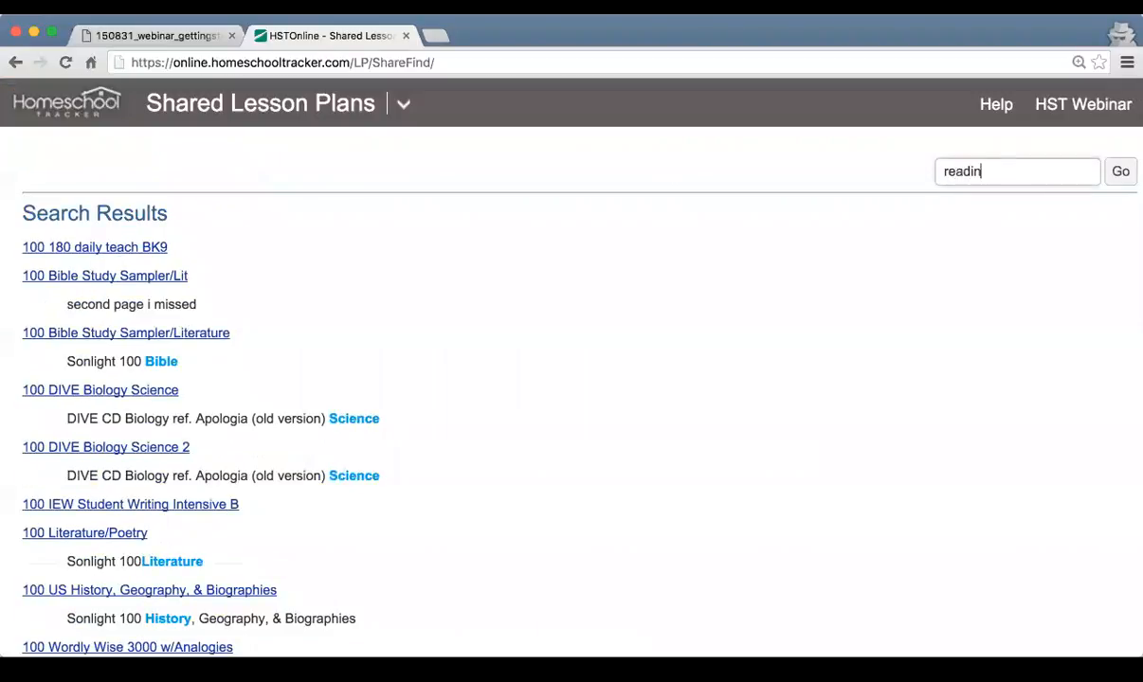
type("g")
key("Return")
scroll(740, 315, "down", 15)
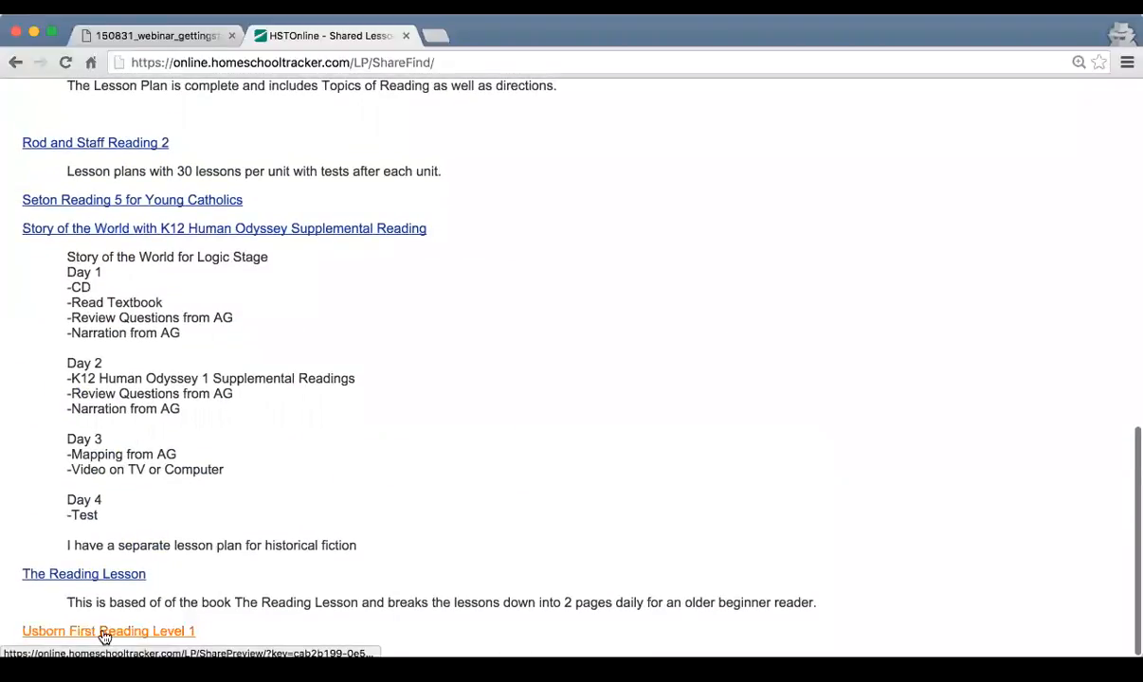
Step: Open the preview of the shared plan Usborn First Reading Level 1 and review all its items and columns
left_click(179, 632)
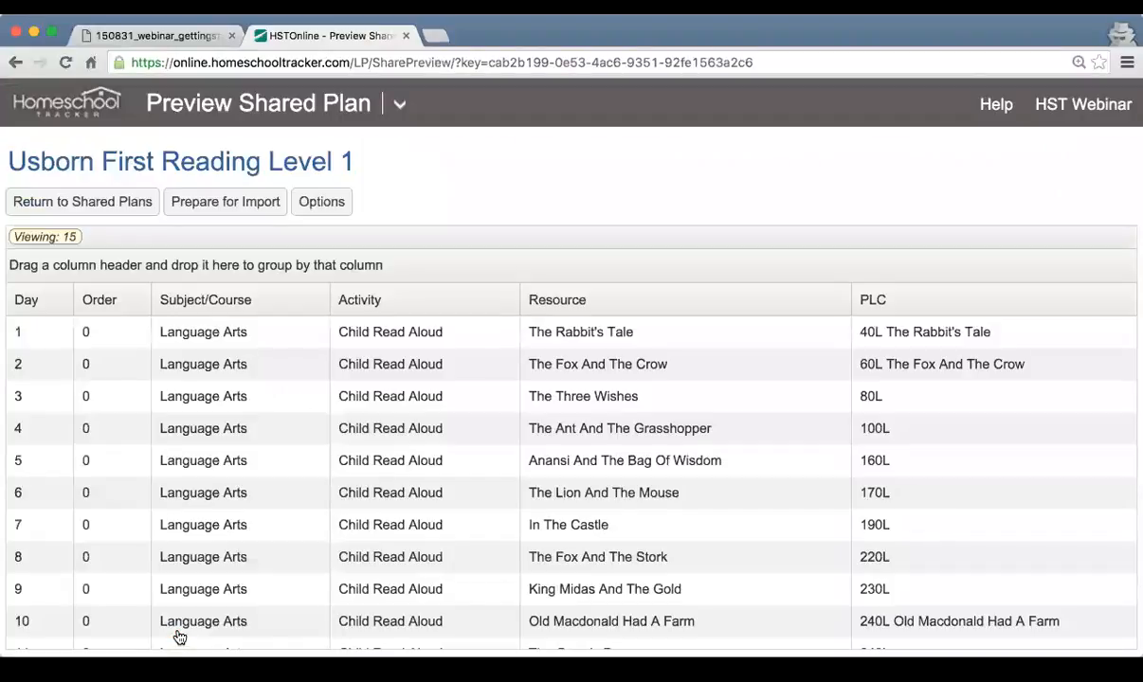
scroll(271, 481, "down", 5)
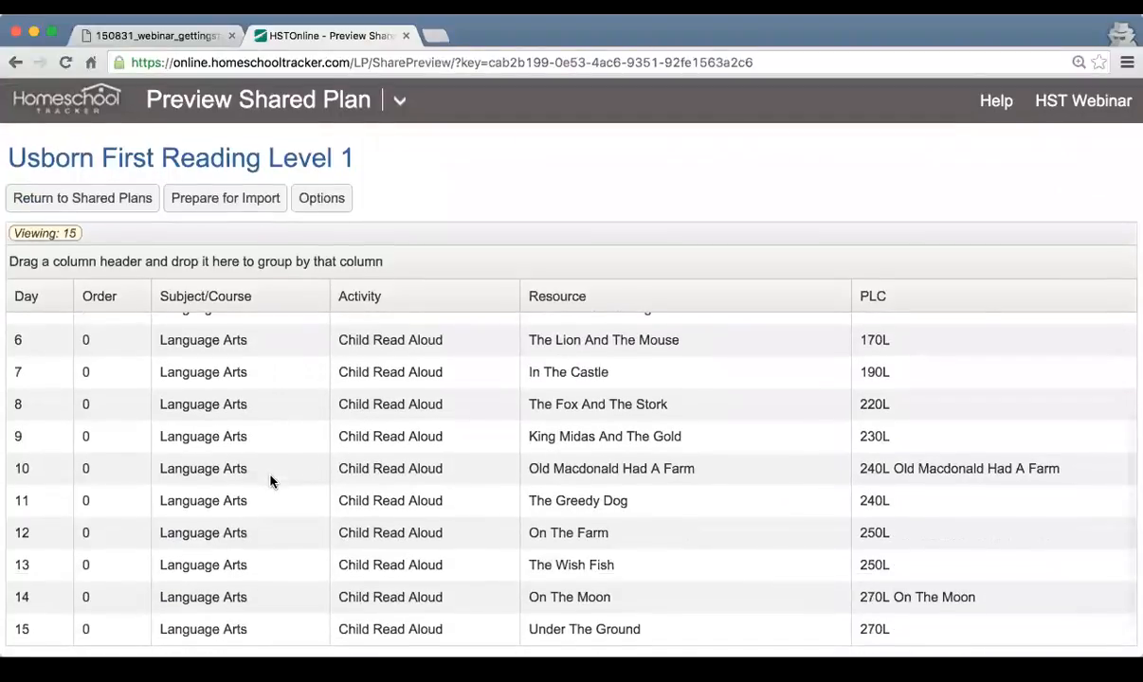
scroll(271, 480, "up", 5)
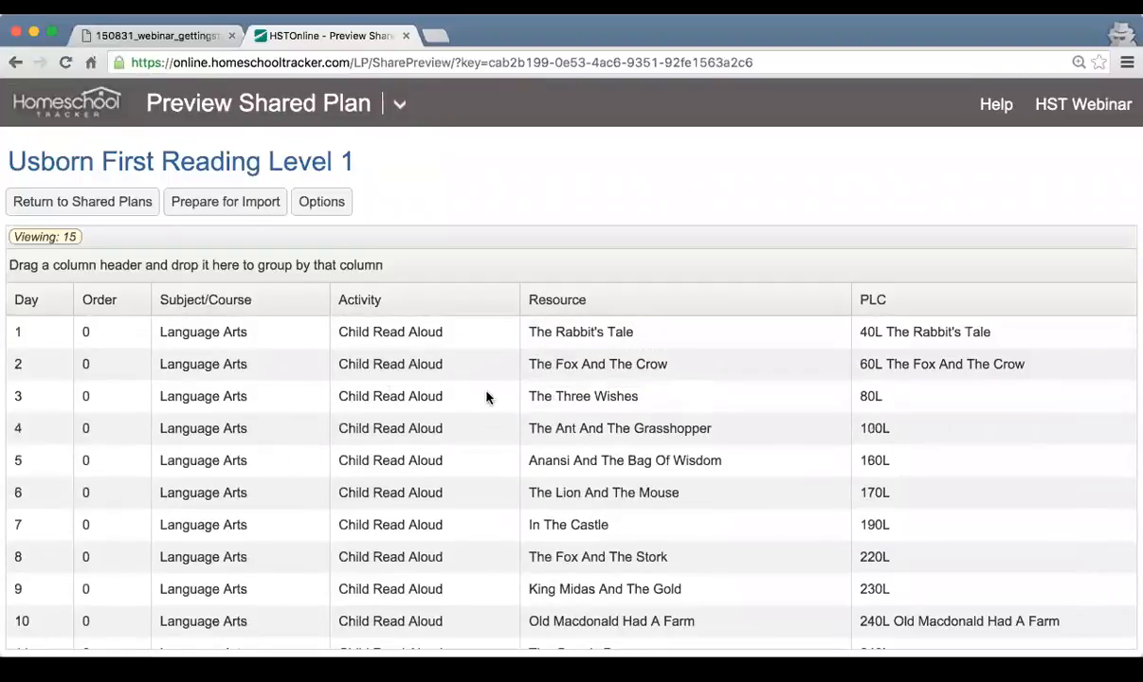
scroll(816, 492, "right", 7)
scroll(816, 492, "right", 2)
scroll(816, 491, "left", 9)
scroll(816, 492, "left", 1)
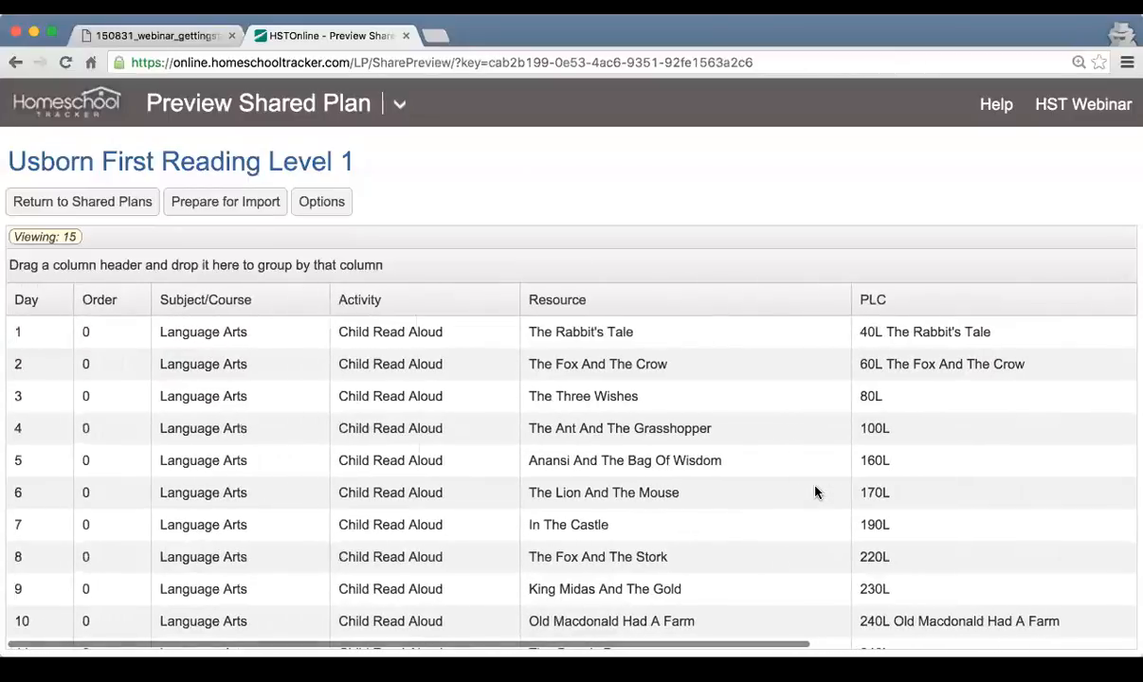
Step: Prepare the Usborn First Reading Level 1 plan for import, name the new lesson plan Reading 2, and look over its items
left_click(219, 205)
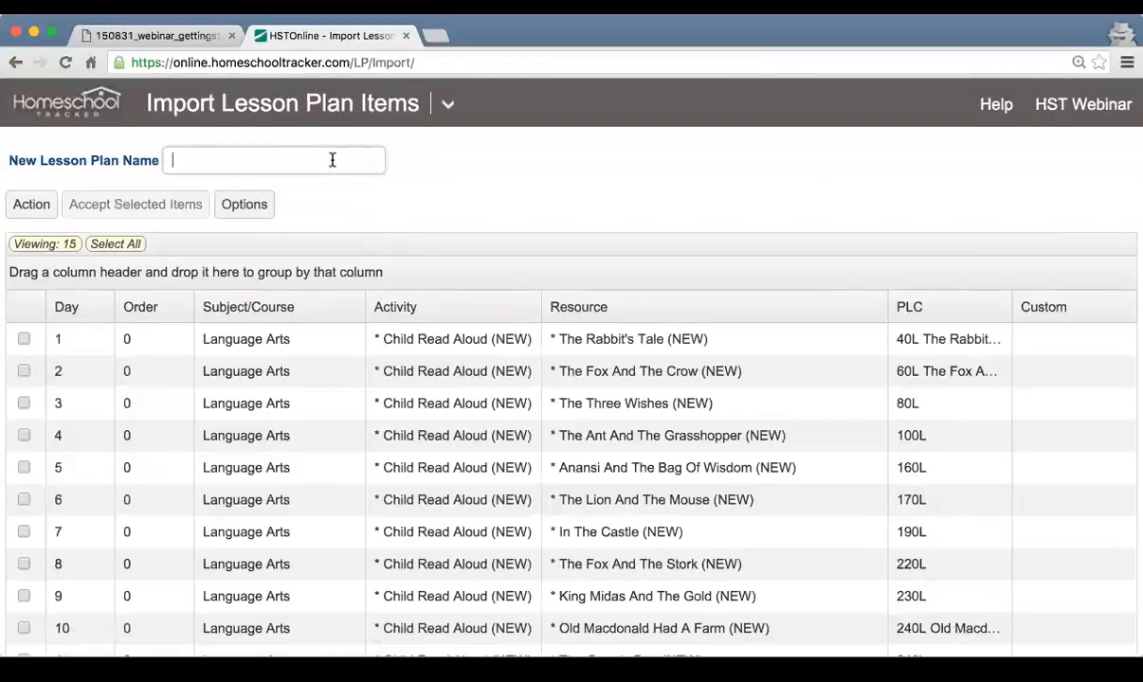
type("Reading 2")
scroll(360, 417, "down", 5)
scroll(365, 416, "up", 5)
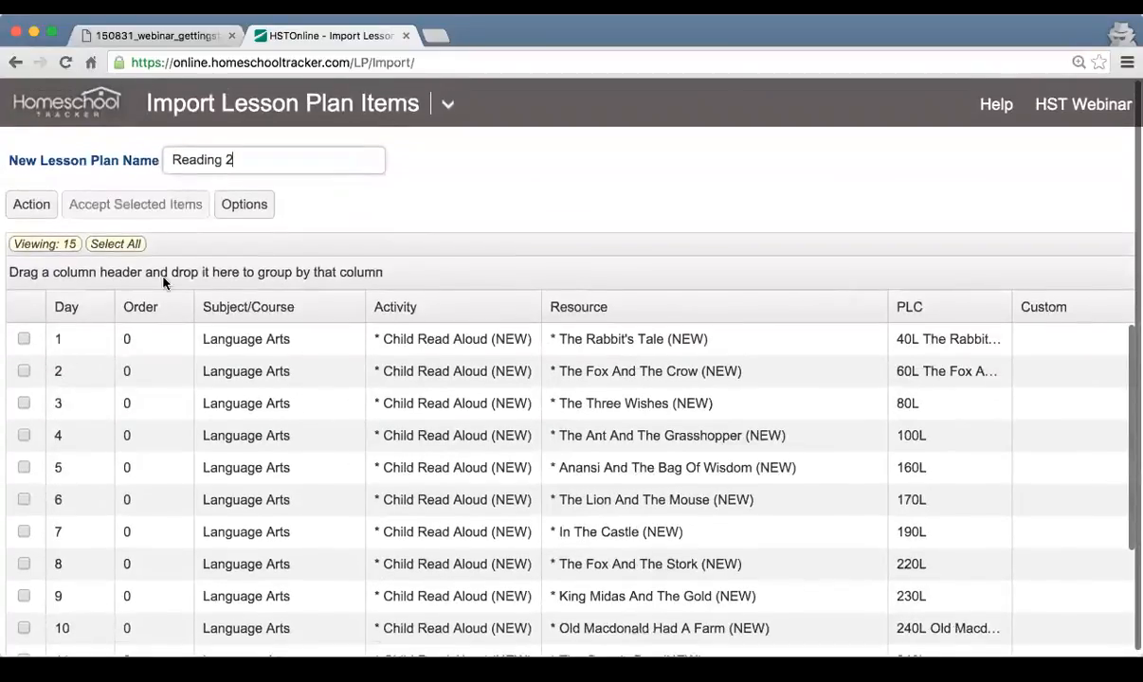
Step: Select all the items for import into Reading 2 and review the selected list
left_click(116, 245)
scroll(357, 541, "down", 1)
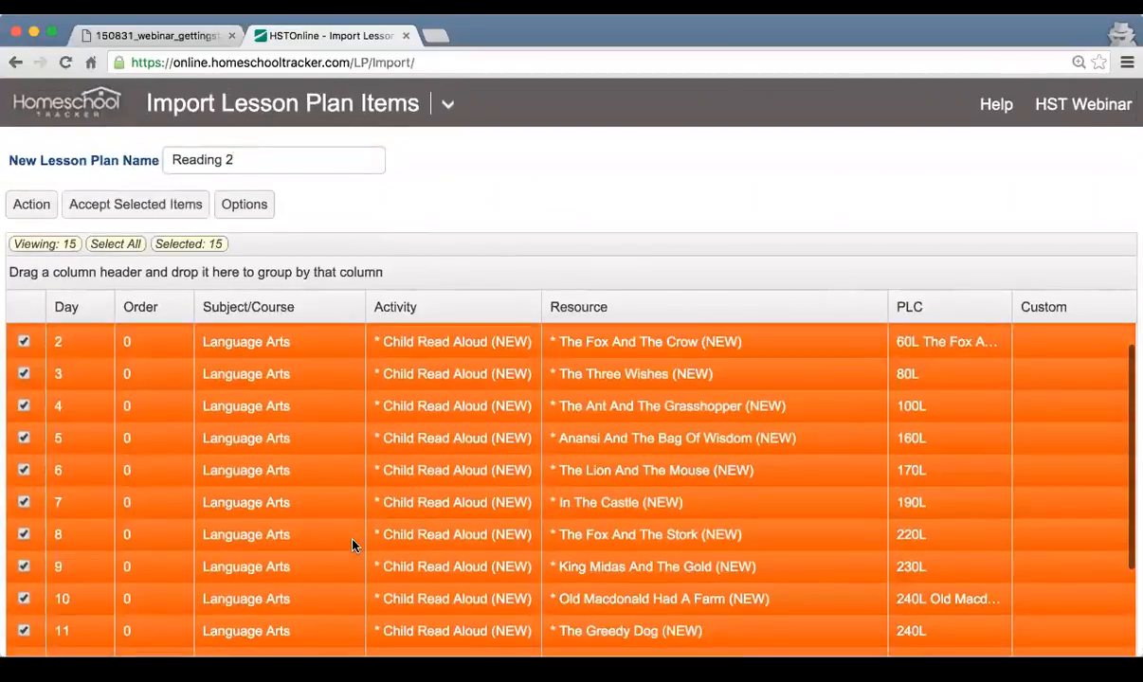
scroll(352, 545, "up", 1)
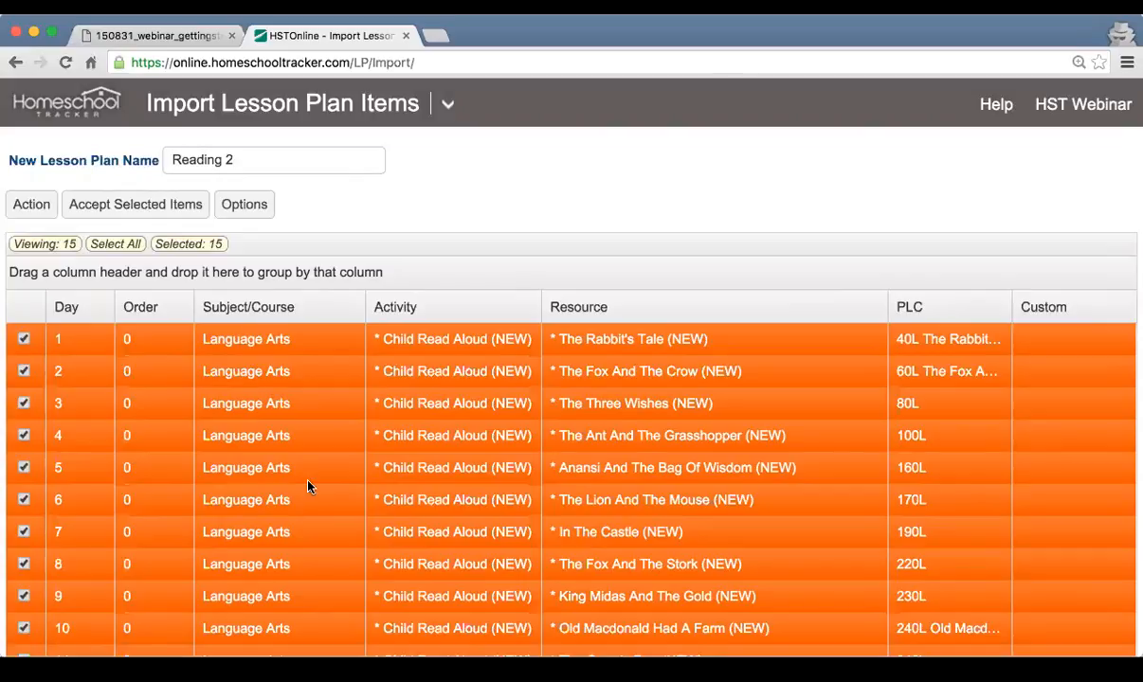
scroll(308, 487, "up", 1)
scroll(307, 487, "down", 5)
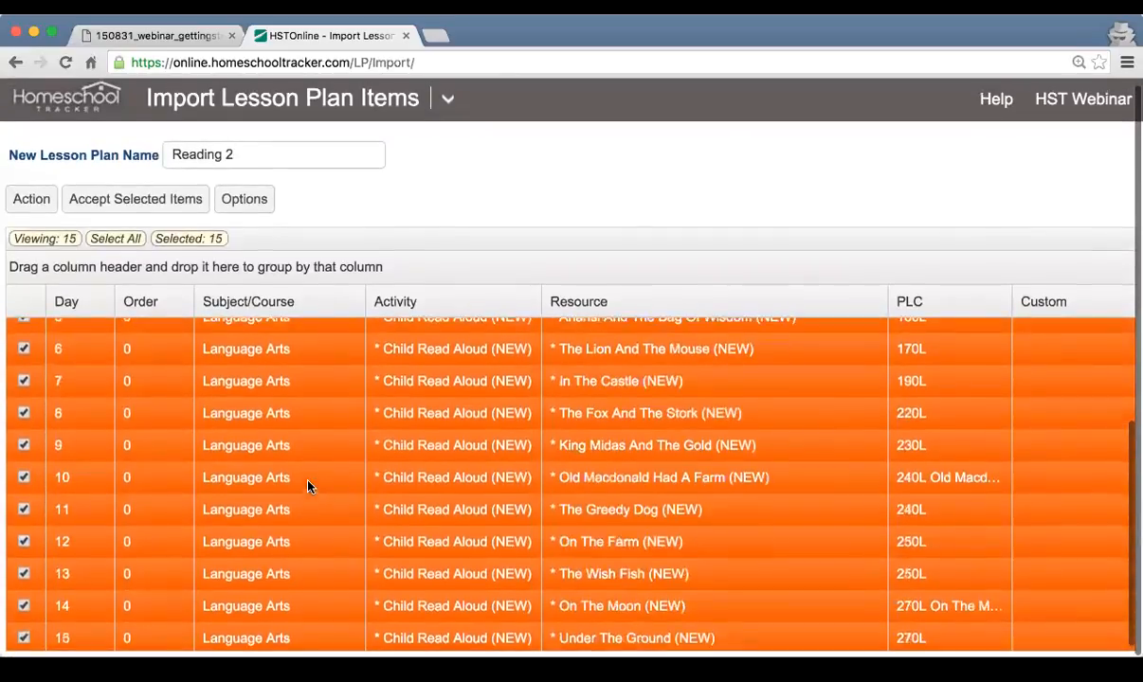
Step: Multi-edit all the selected import items to set their Subject/Course to Language Arts/Reading 2
scroll(308, 487, "up", 5)
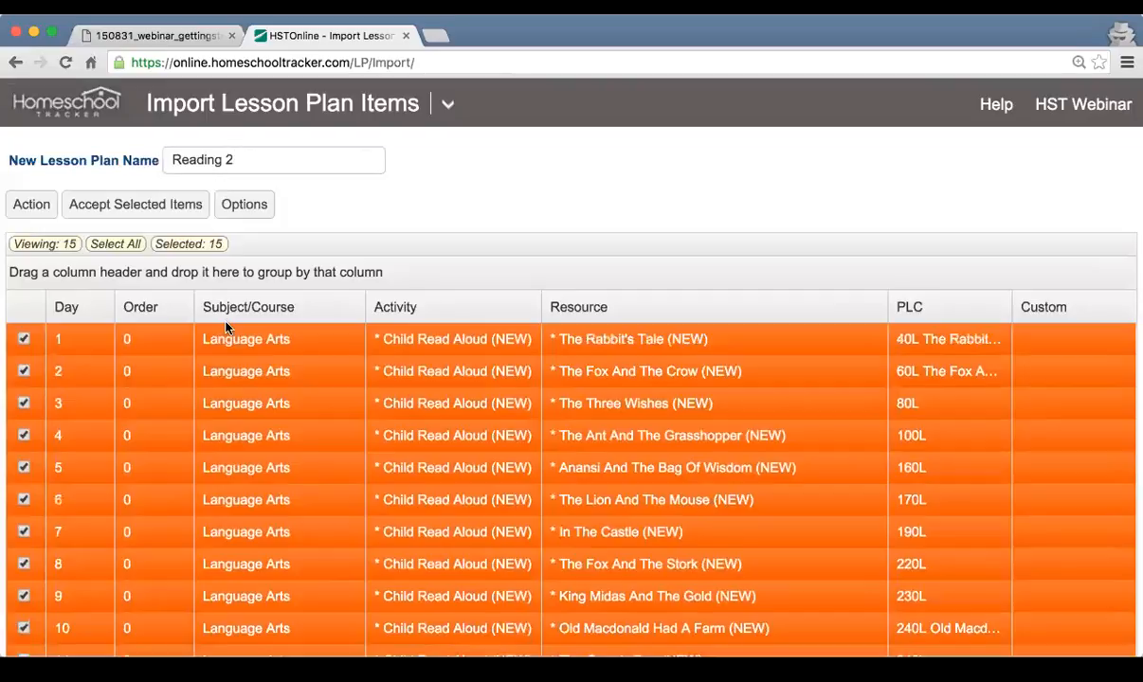
left_click(26, 203)
left_click(51, 237)
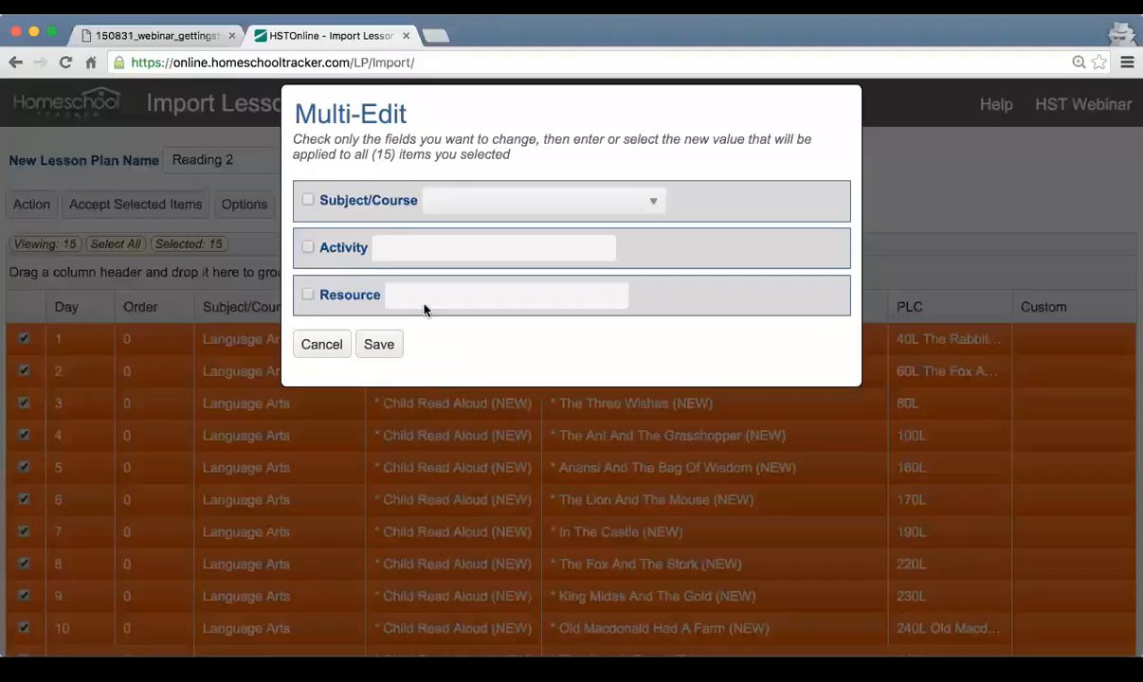
left_click(375, 204)
left_click(467, 205)
scroll(538, 358, "down", 1)
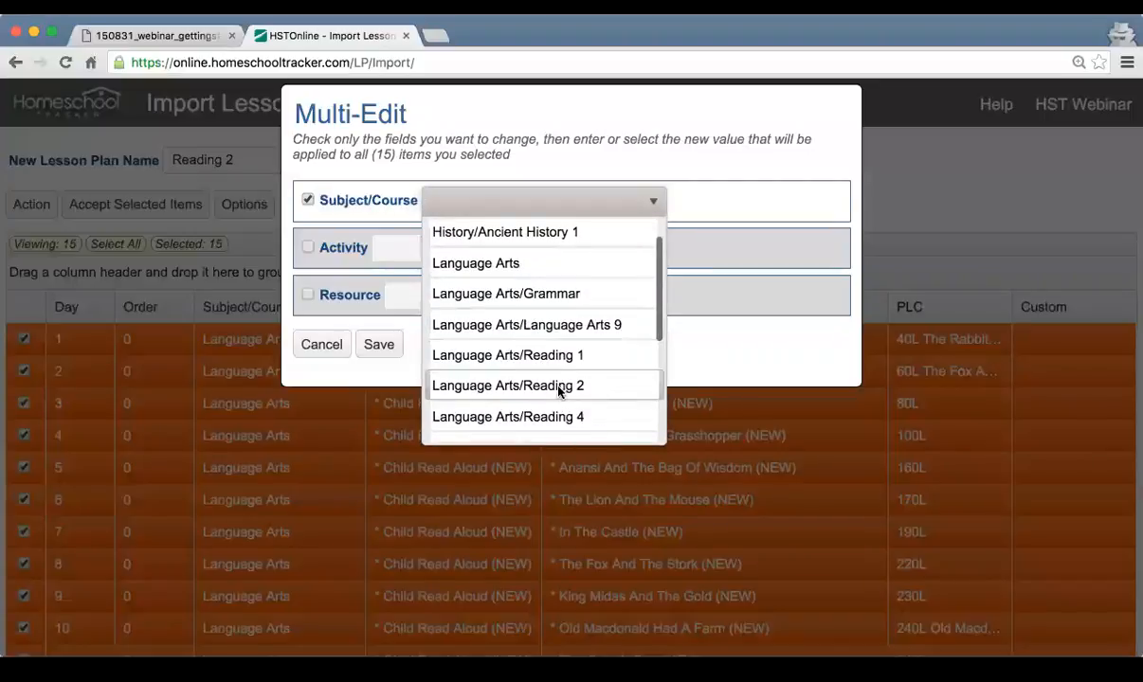
left_click(560, 387)
left_click(377, 344)
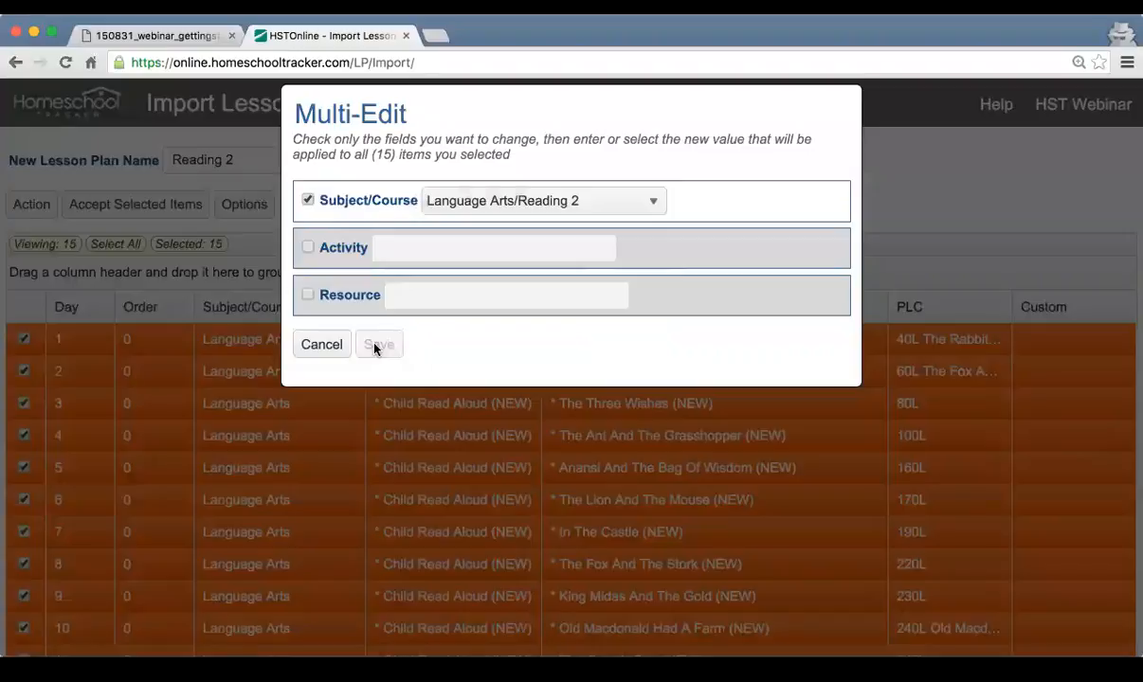
Step: Review the Subject/Course, Activity and Resource entries of all the items selected for import
scroll(272, 515, "down", 2)
scroll(272, 514, "up", 2)
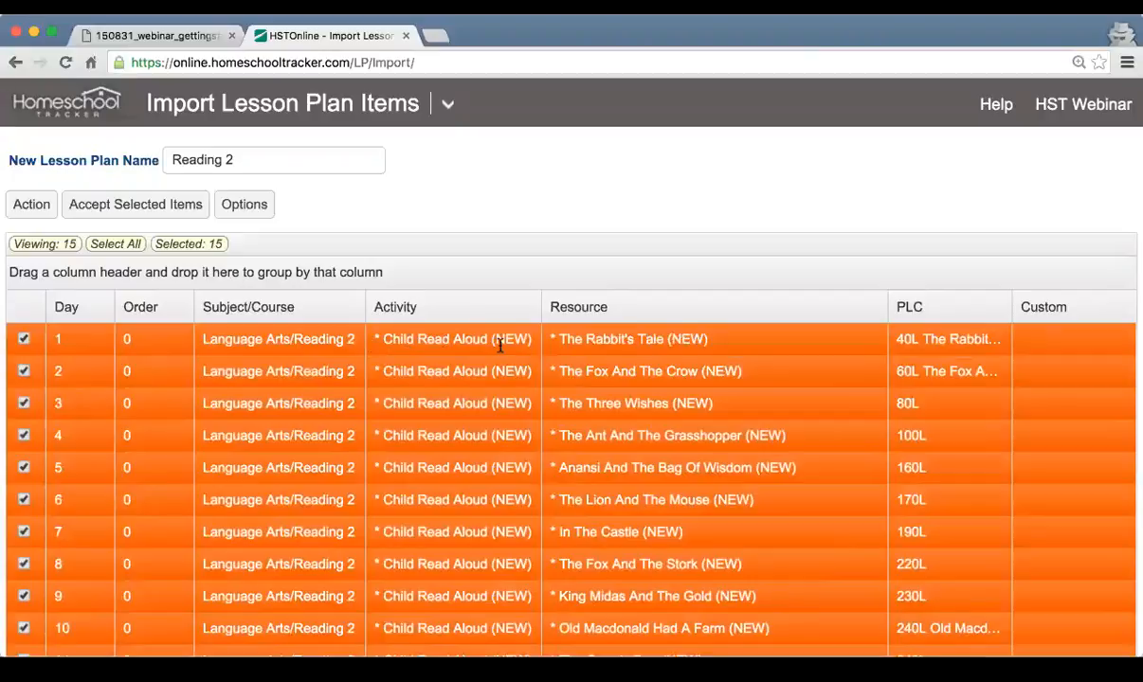
scroll(606, 495, "down", 2)
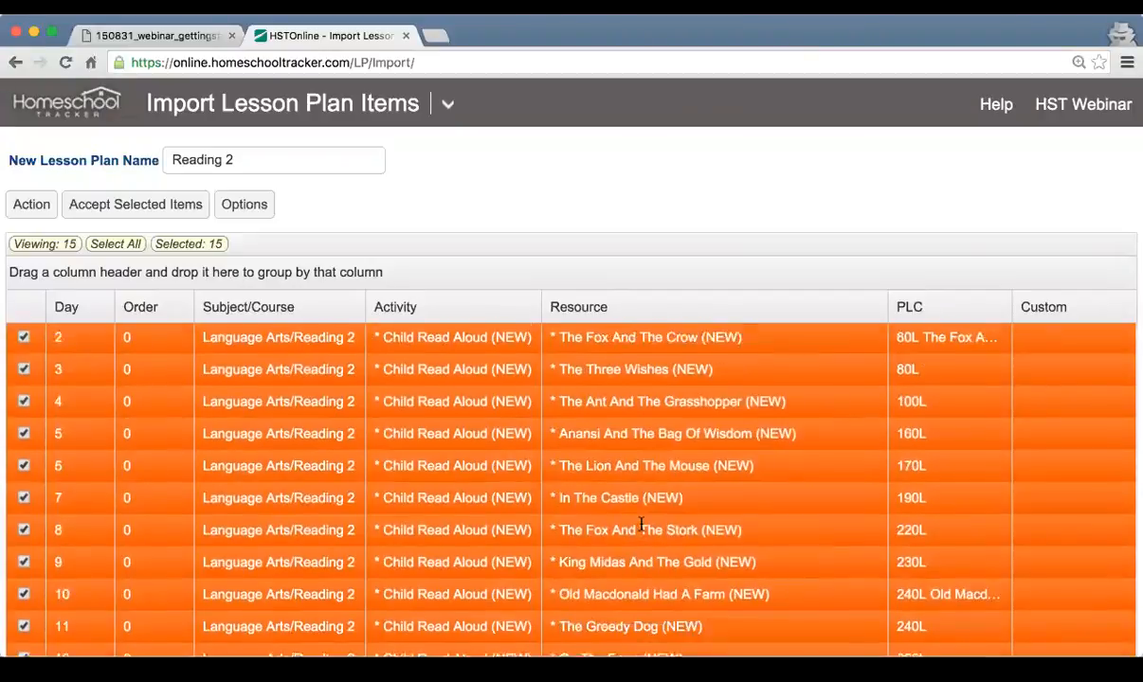
scroll(641, 524, "up", 2)
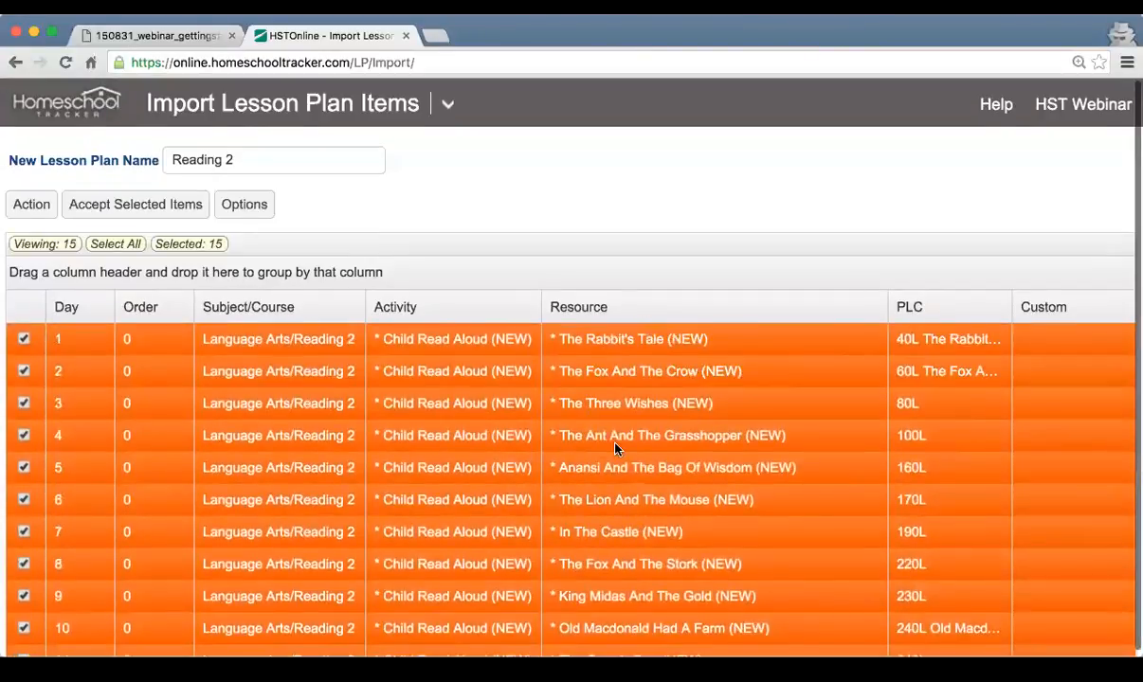
scroll(614, 445, "down", 5)
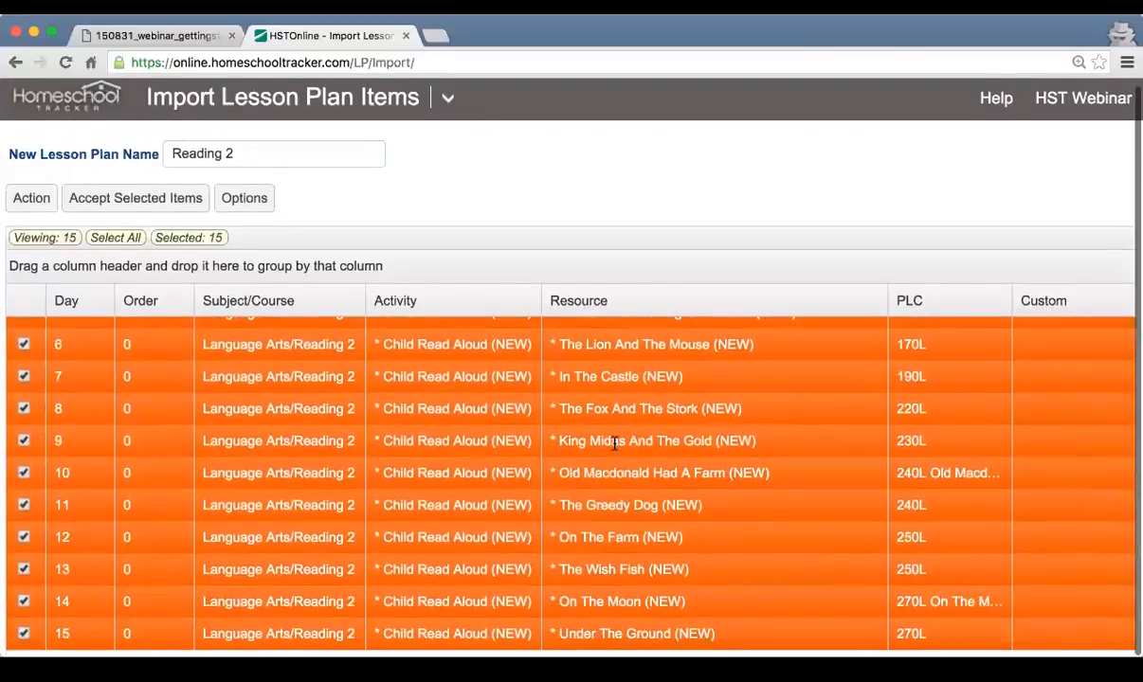
scroll(614, 442, "up", 5)
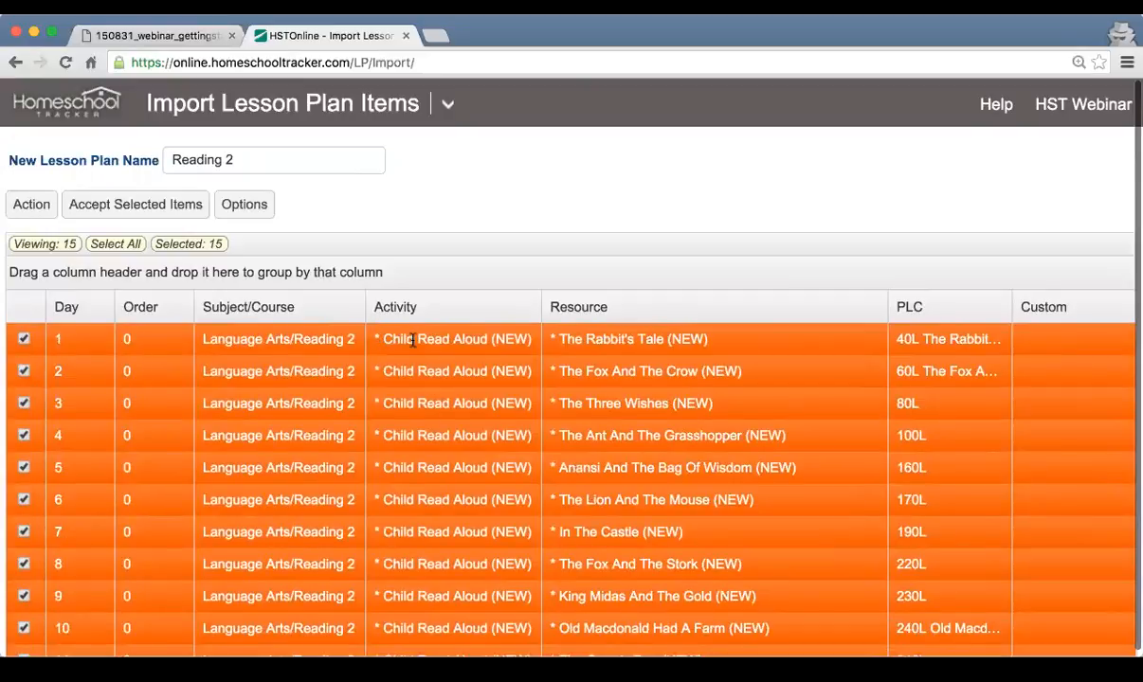
scroll(455, 350, "down", 5)
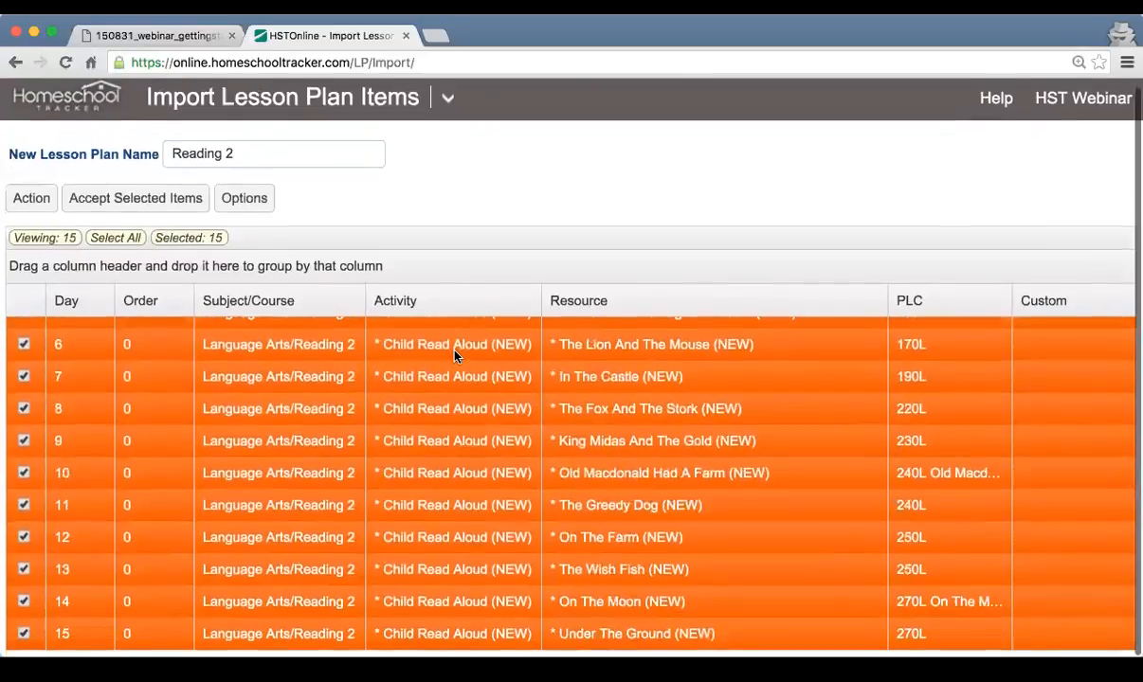
scroll(457, 360, "up", 5)
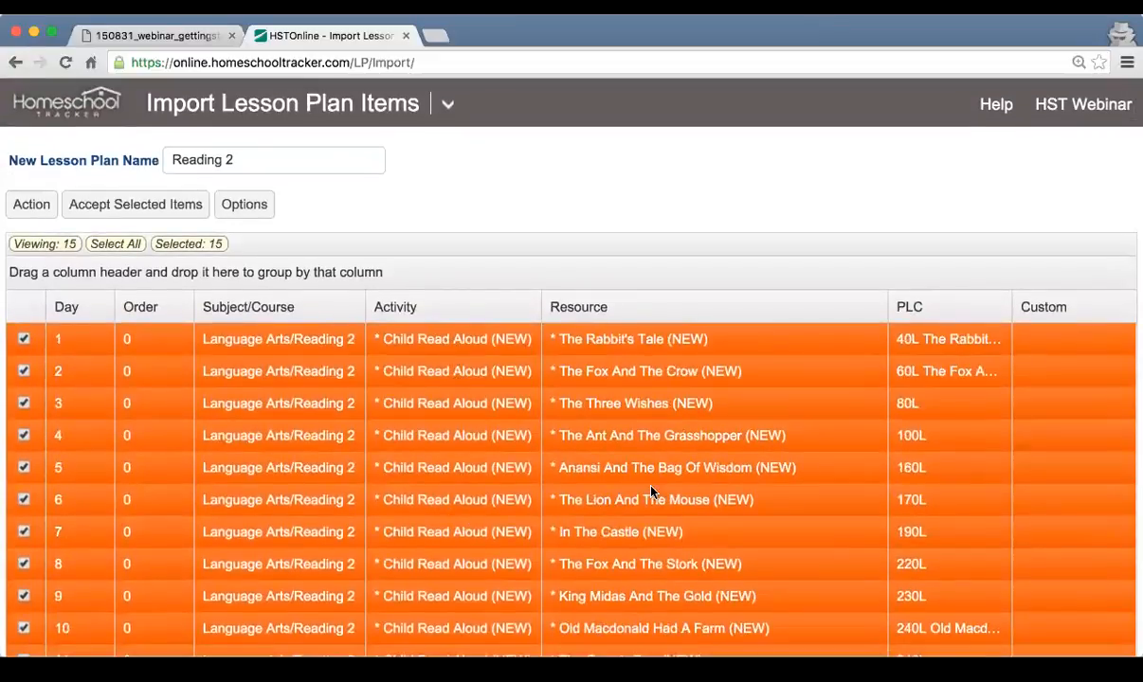
scroll(651, 492, "down", 2)
scroll(617, 570, "down", 2)
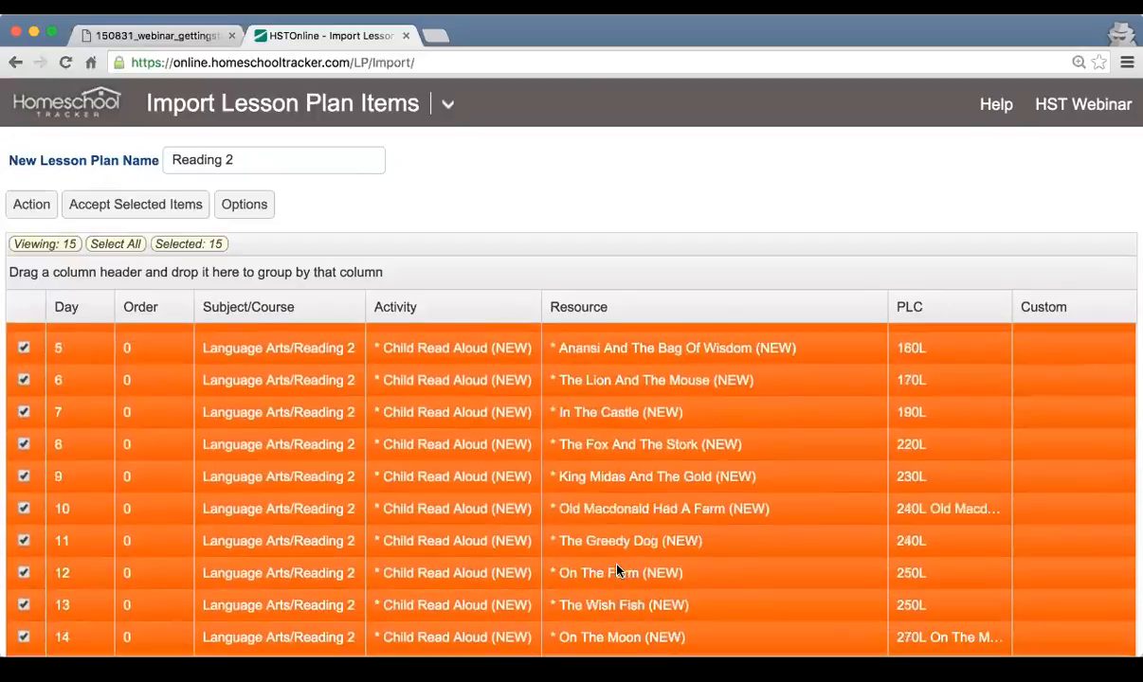
scroll(617, 568, "down", 1)
scroll(616, 569, "up", 3)
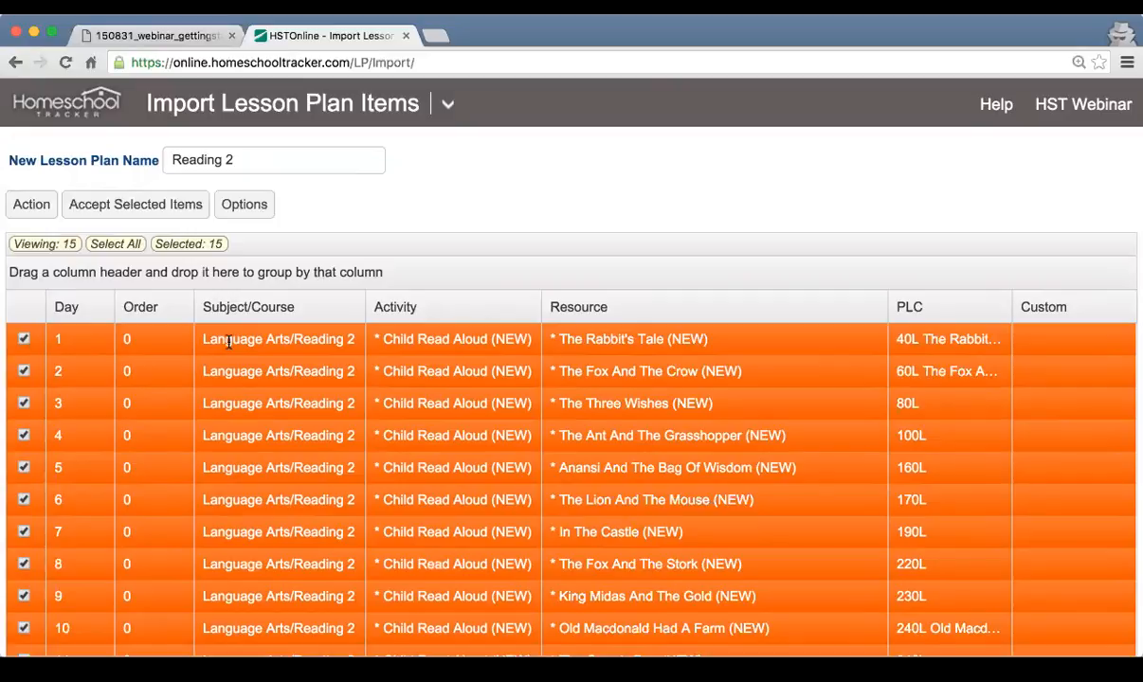
Step: Accept the selected items to import them as the Reading 2 lesson plan and look over its items and columns
left_click(118, 211)
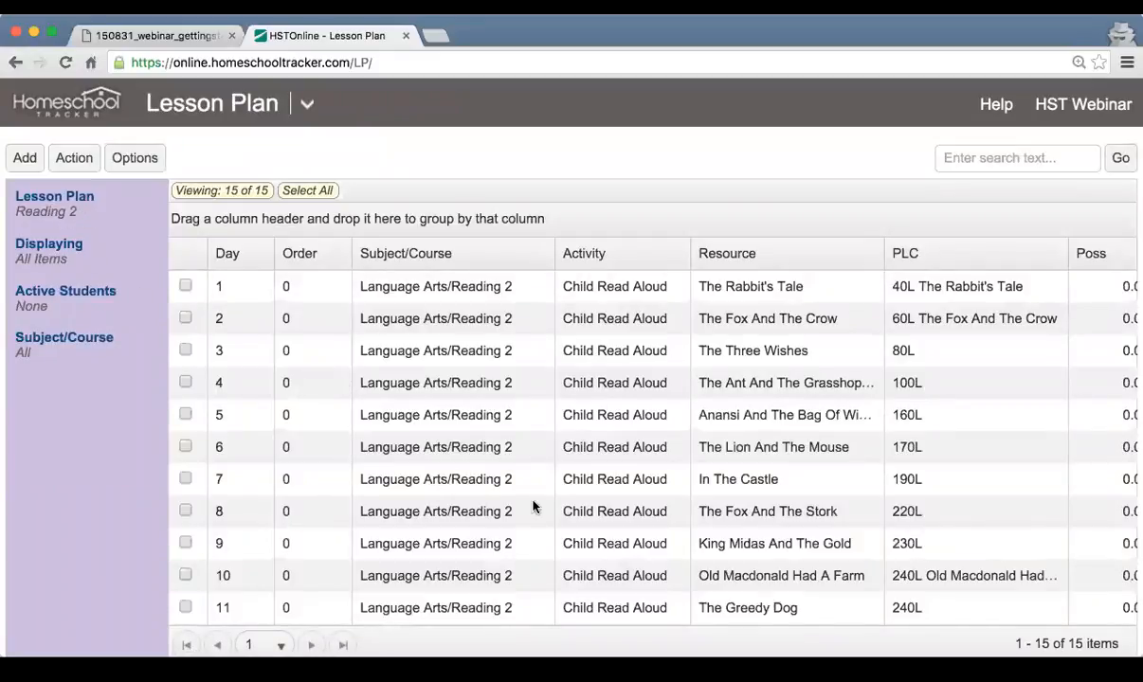
scroll(475, 462, "down", 3)
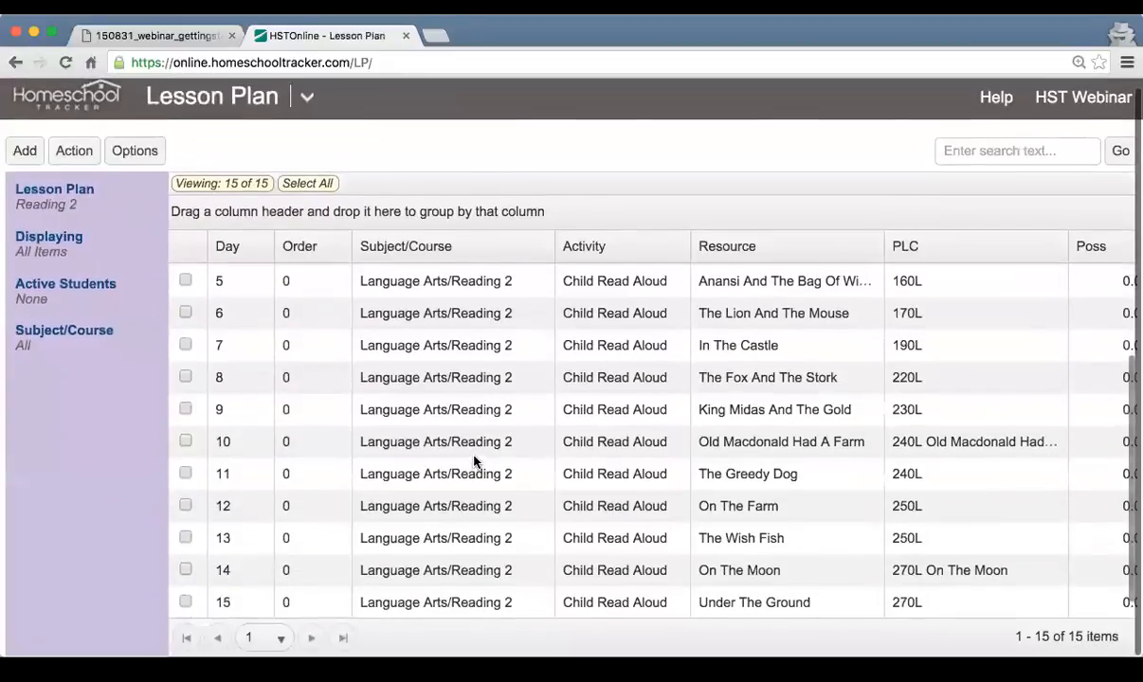
scroll(475, 461, "up", 4)
scroll(475, 461, "right", 3)
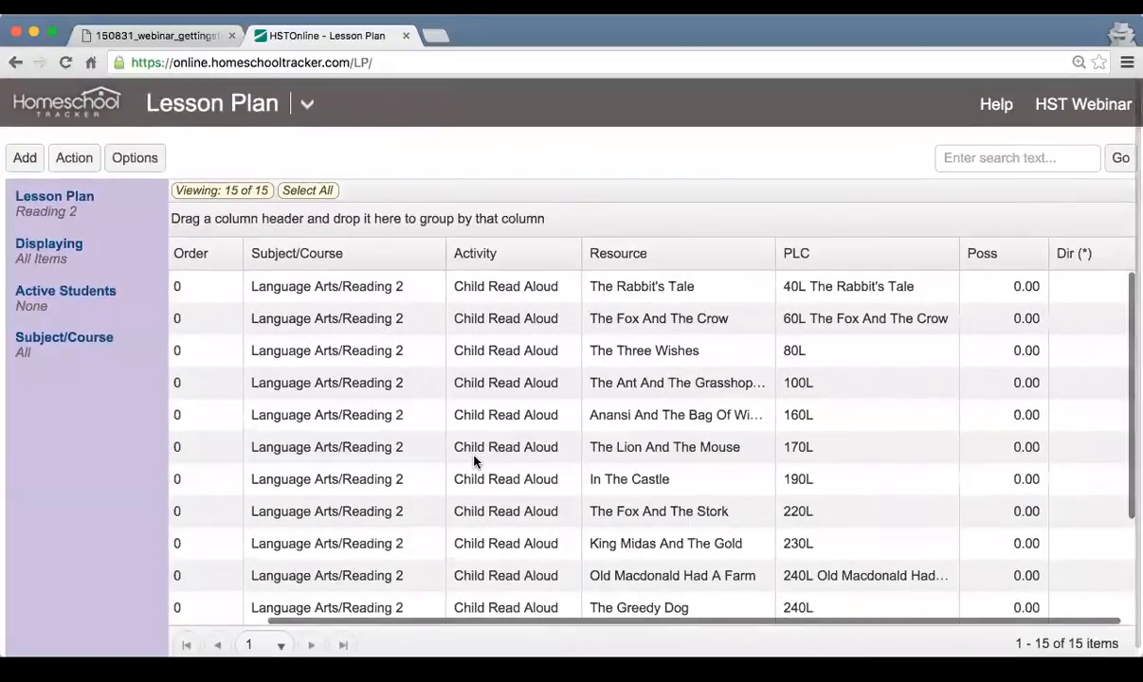
scroll(475, 461, "left", 3)
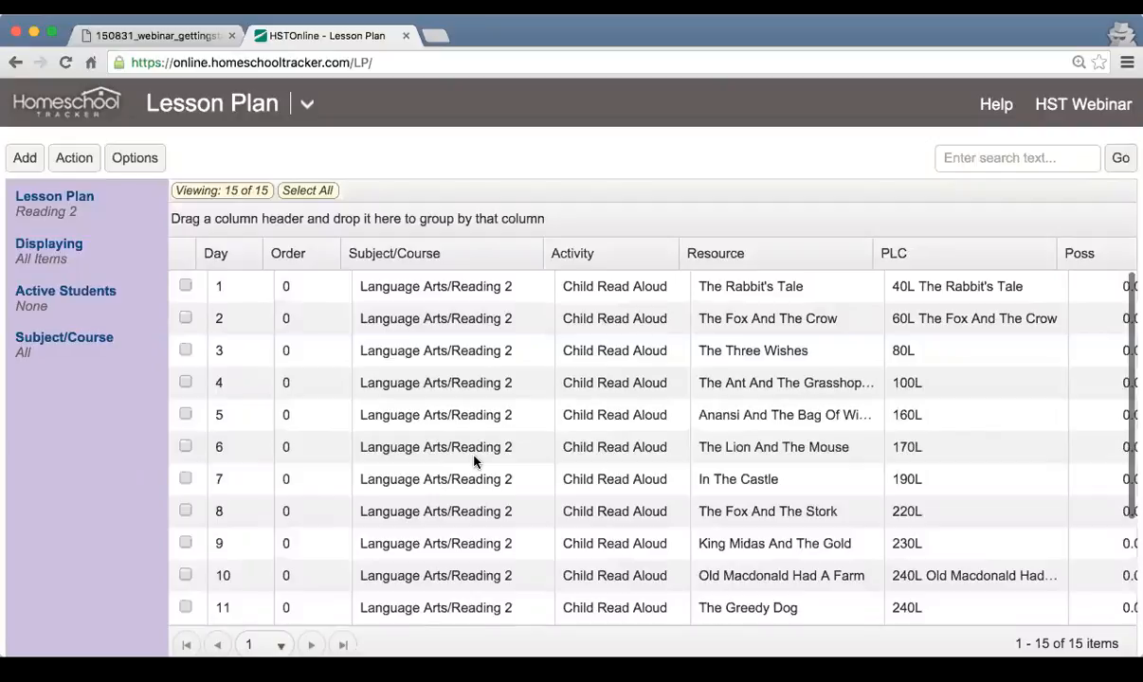
scroll(474, 462, "down", 3)
scroll(474, 462, "up", 3)
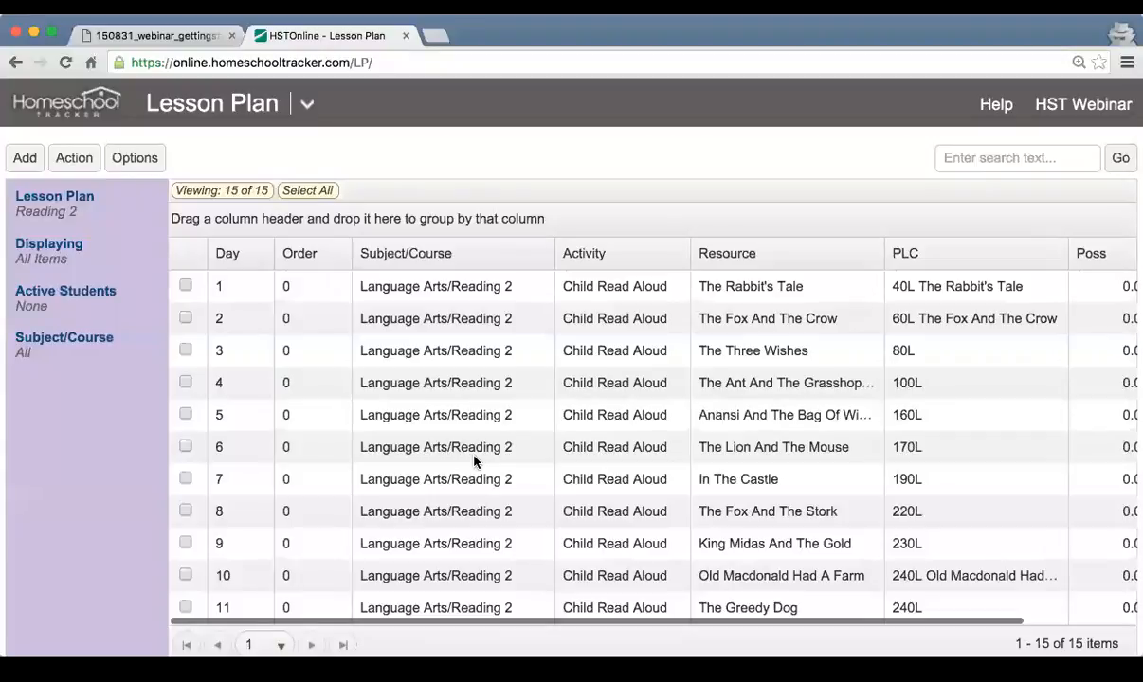
Step: Check the Lesson Plans slide in the webinar PDF and return to look over the Reading 2 lesson plan items
left_click(138, 35)
left_click(394, 502)
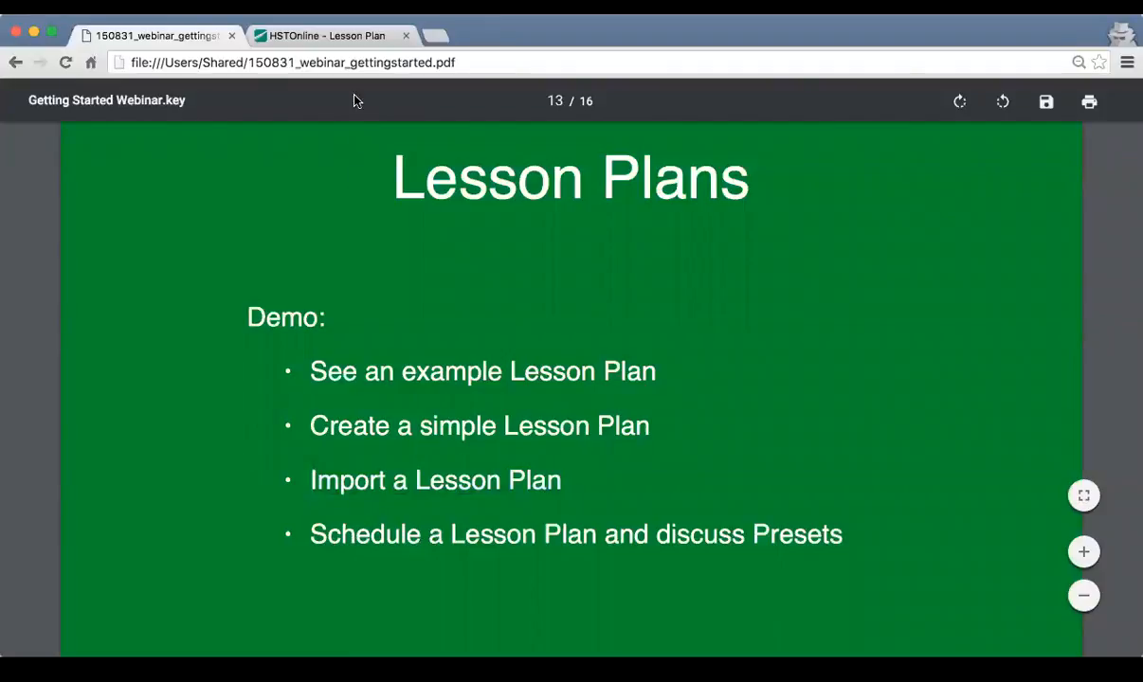
left_click(325, 35)
scroll(371, 405, "down", 3)
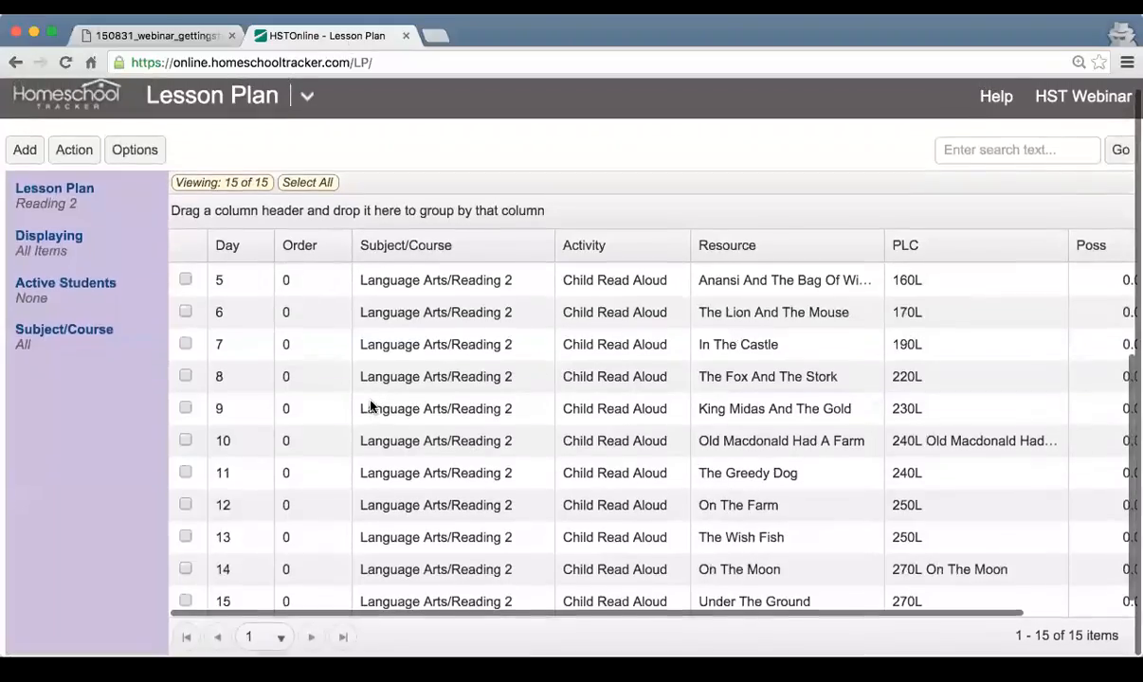
scroll(370, 406, "up", 3)
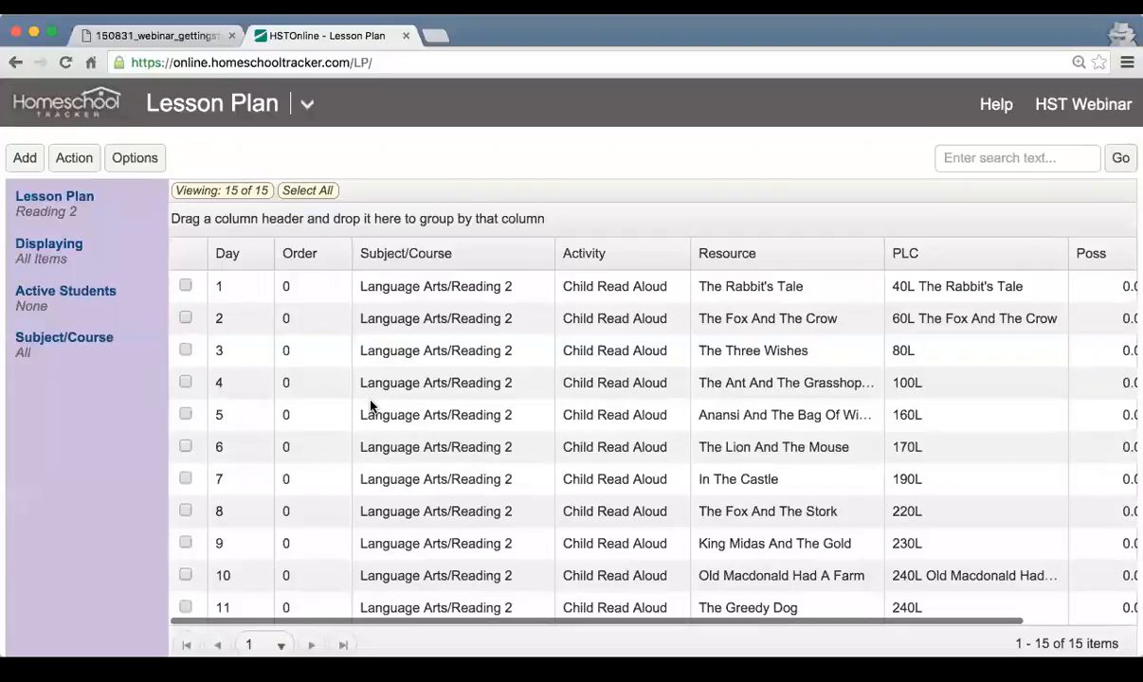
scroll(370, 403, "right", 3)
scroll(370, 403, "left", 3)
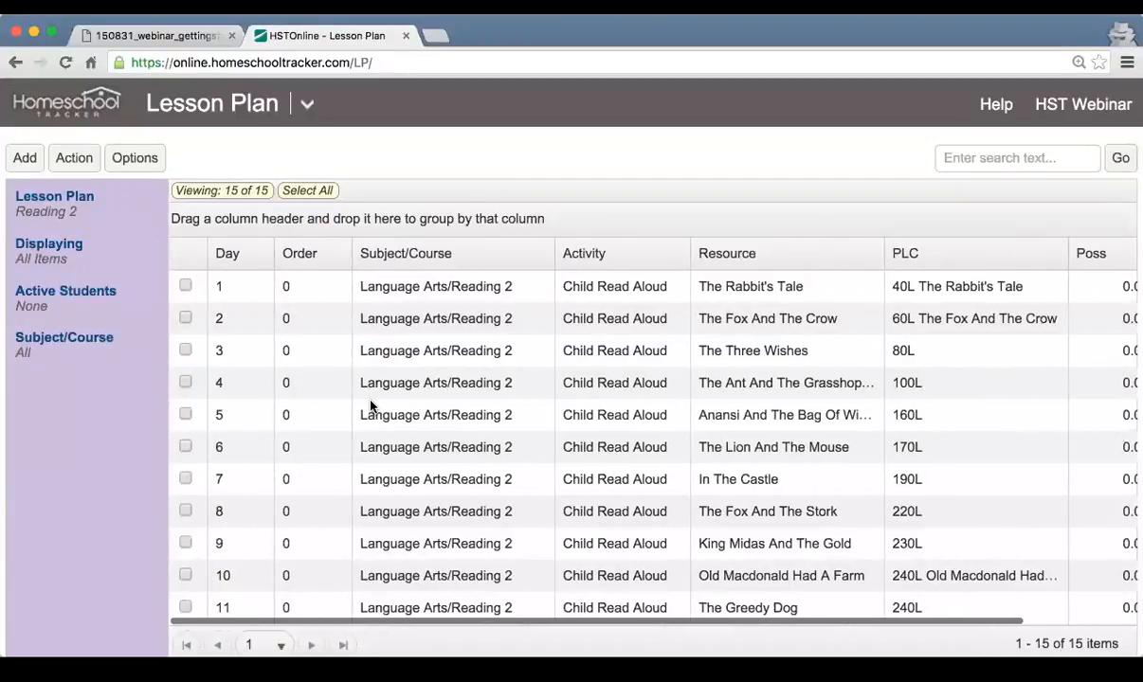
left_click(184, 288)
left_click(184, 317)
left_click(186, 349)
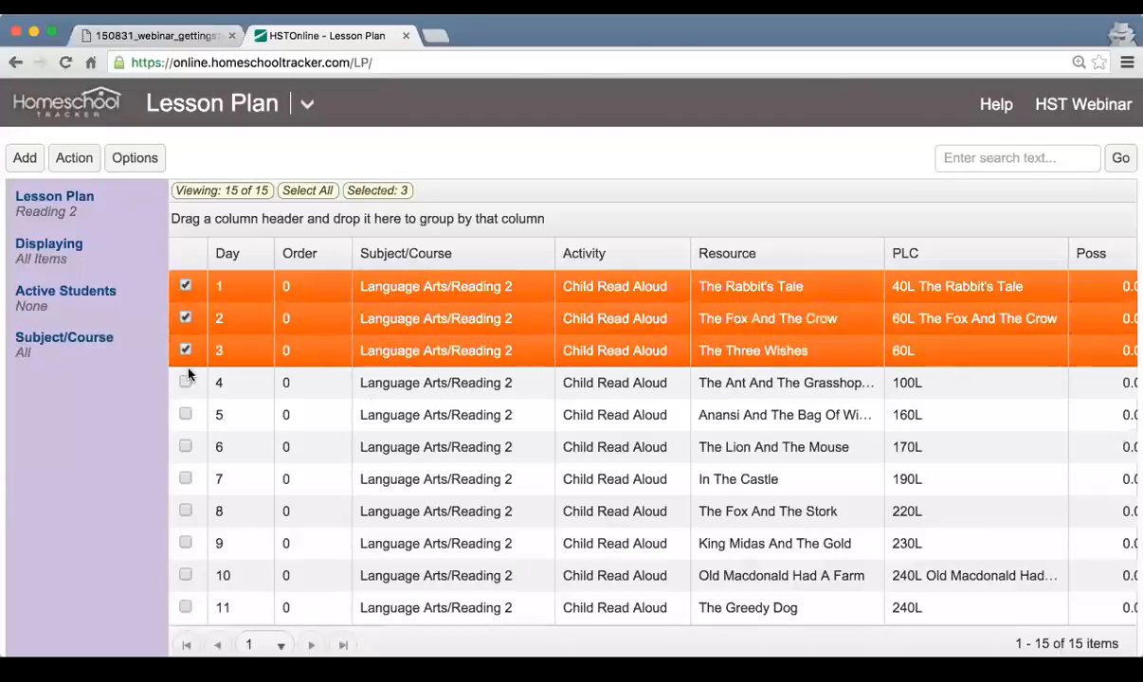
left_click(186, 381)
left_click(186, 413)
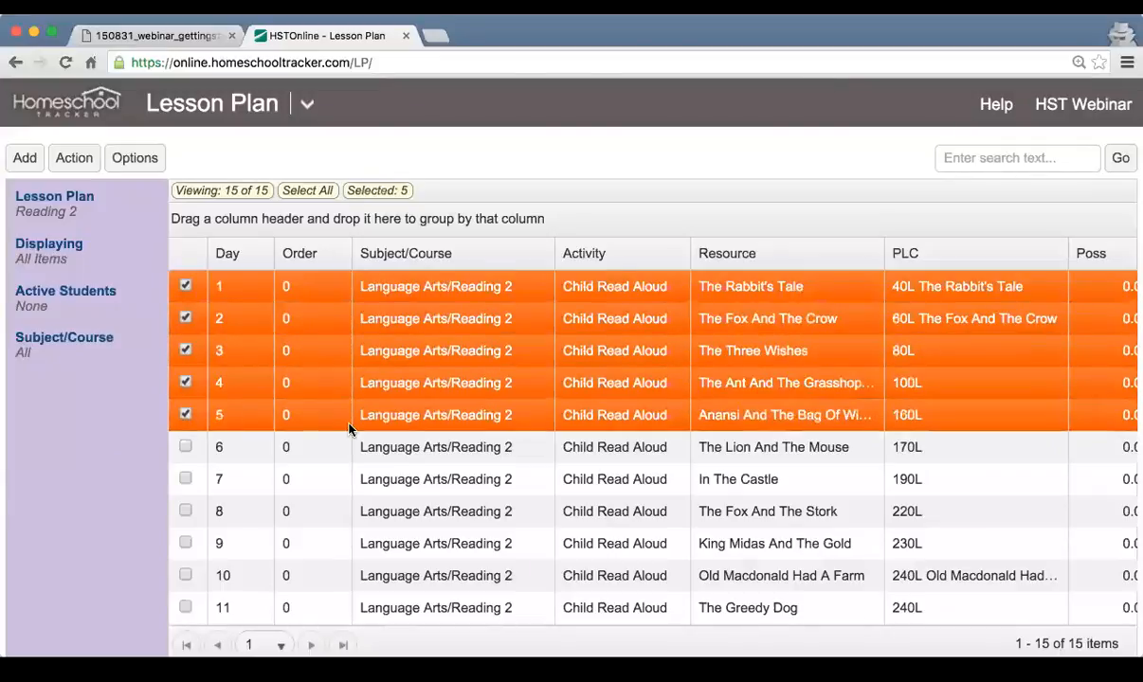
left_click(74, 158)
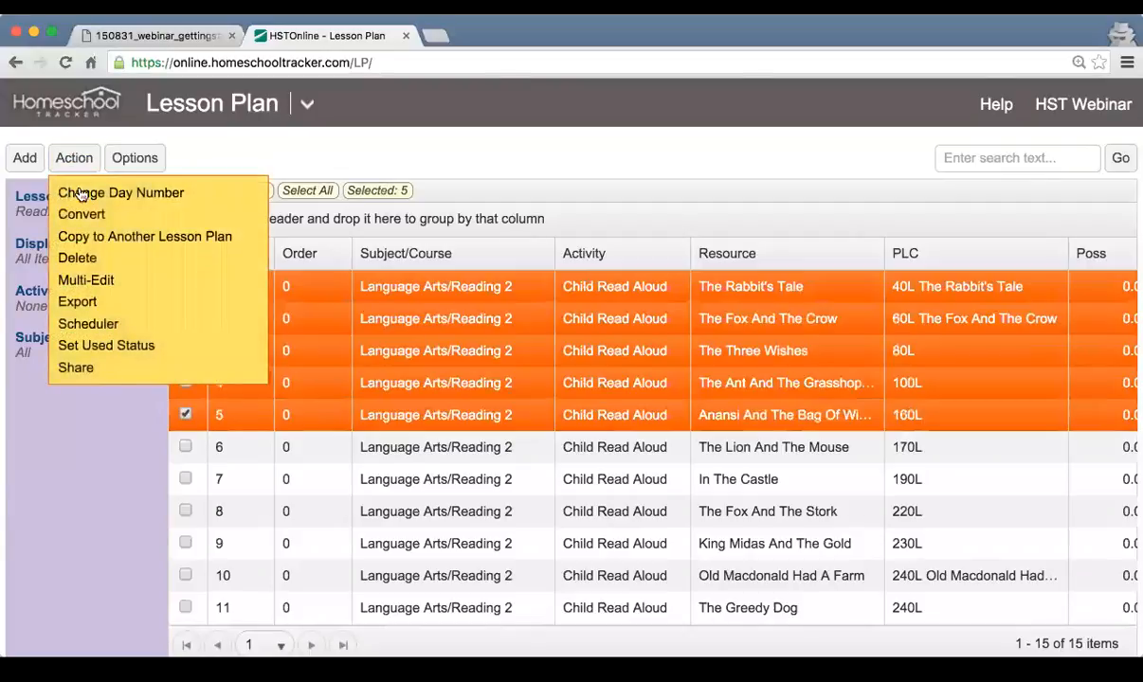
left_click(164, 328)
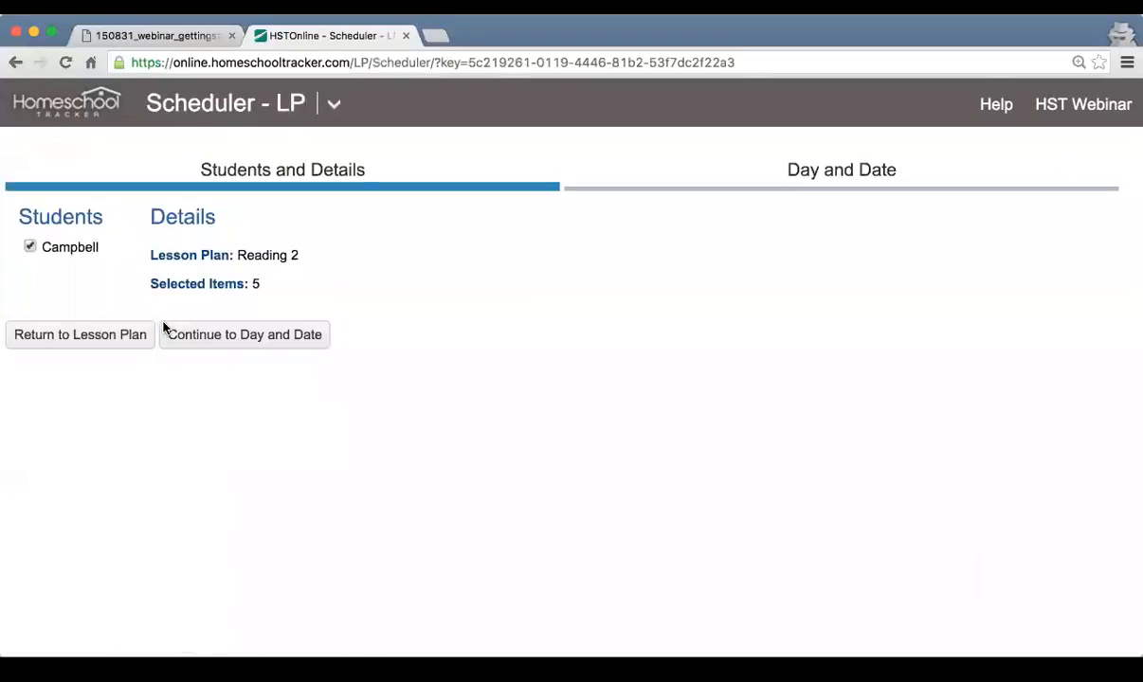
left_click(121, 335)
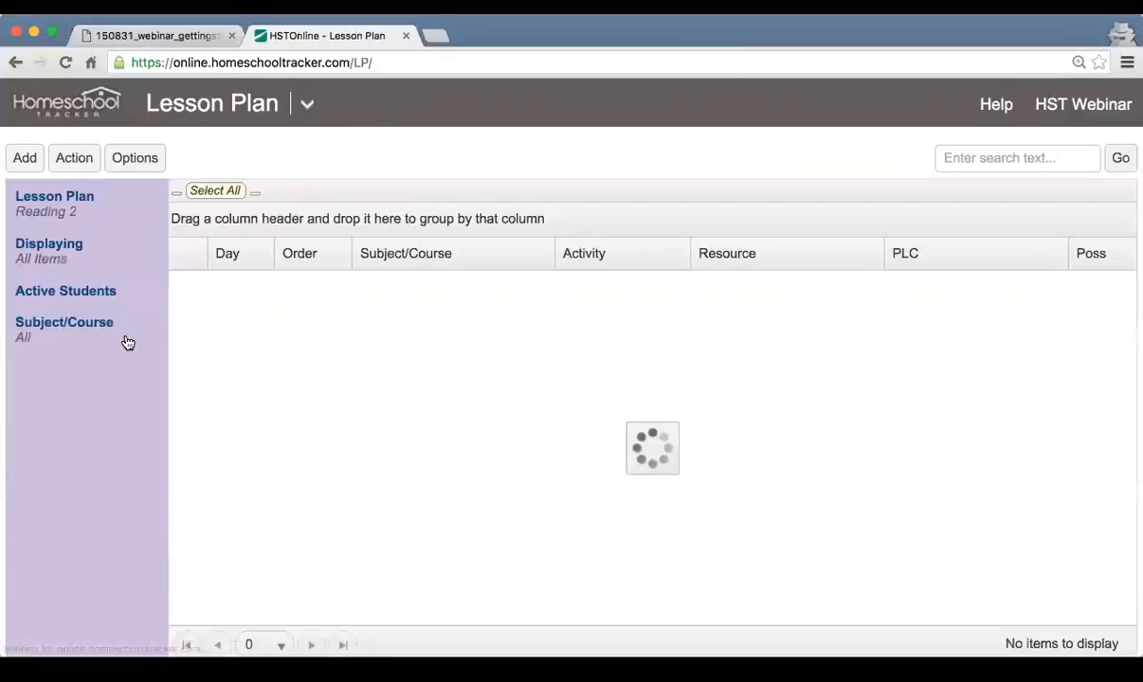
Step: Send the day 1 to 5 items of Reading 2 to the Scheduler and continue to the day and date options
left_click(186, 285)
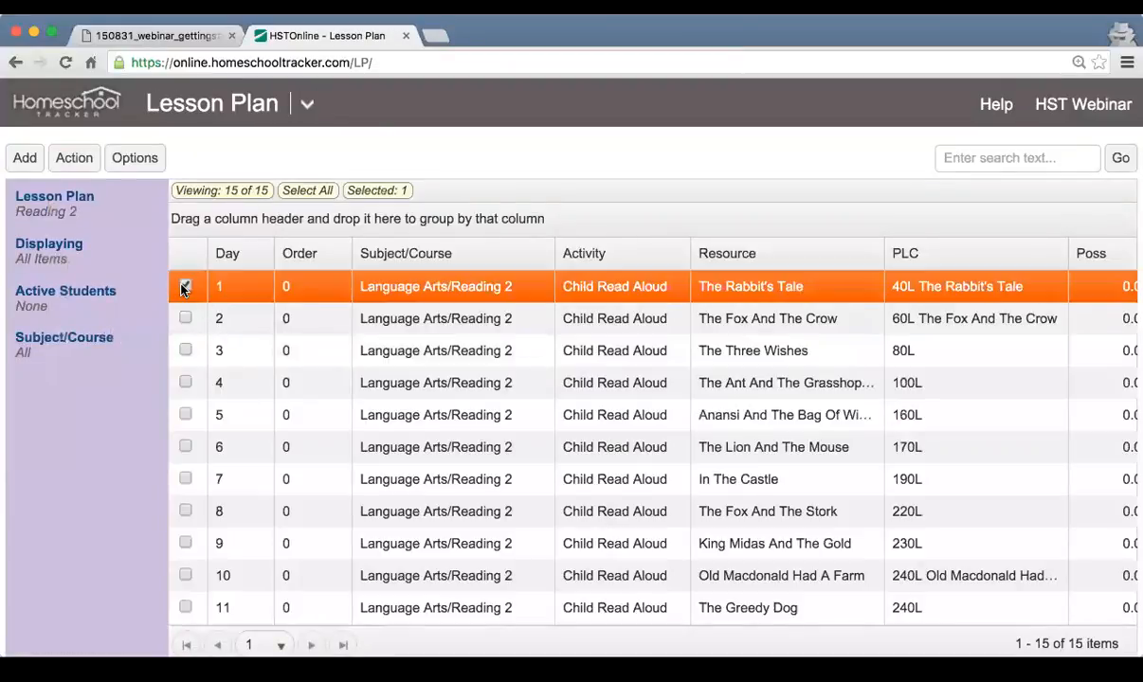
left_click(185, 319)
left_click(186, 352)
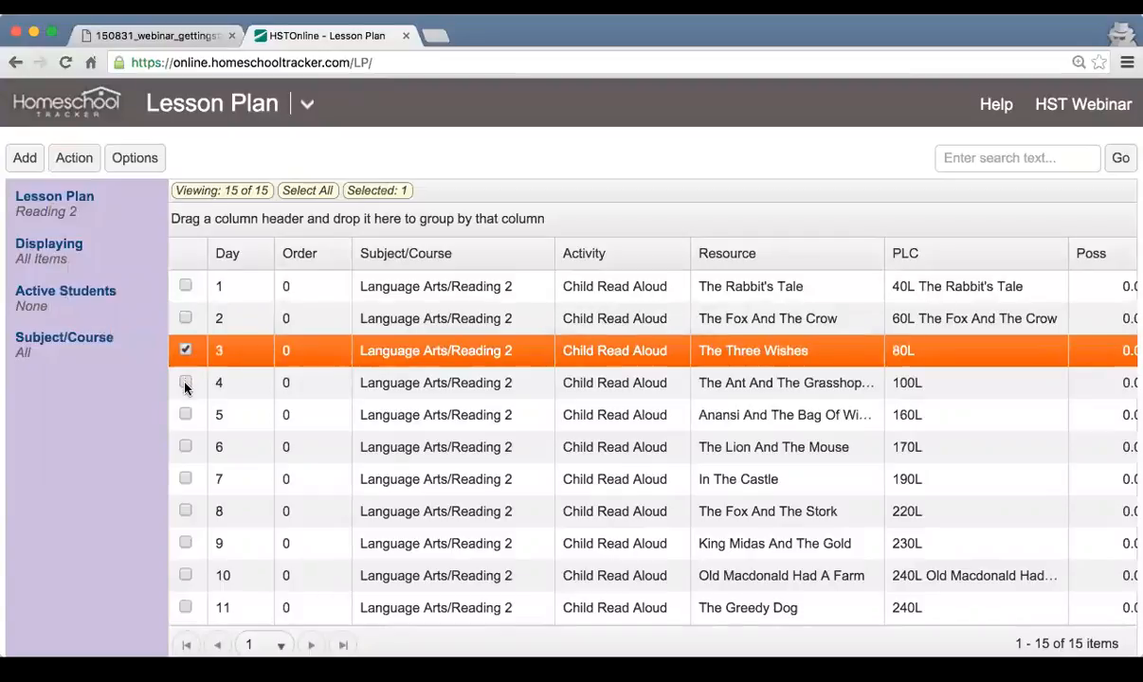
left_click(186, 384)
left_click(186, 415)
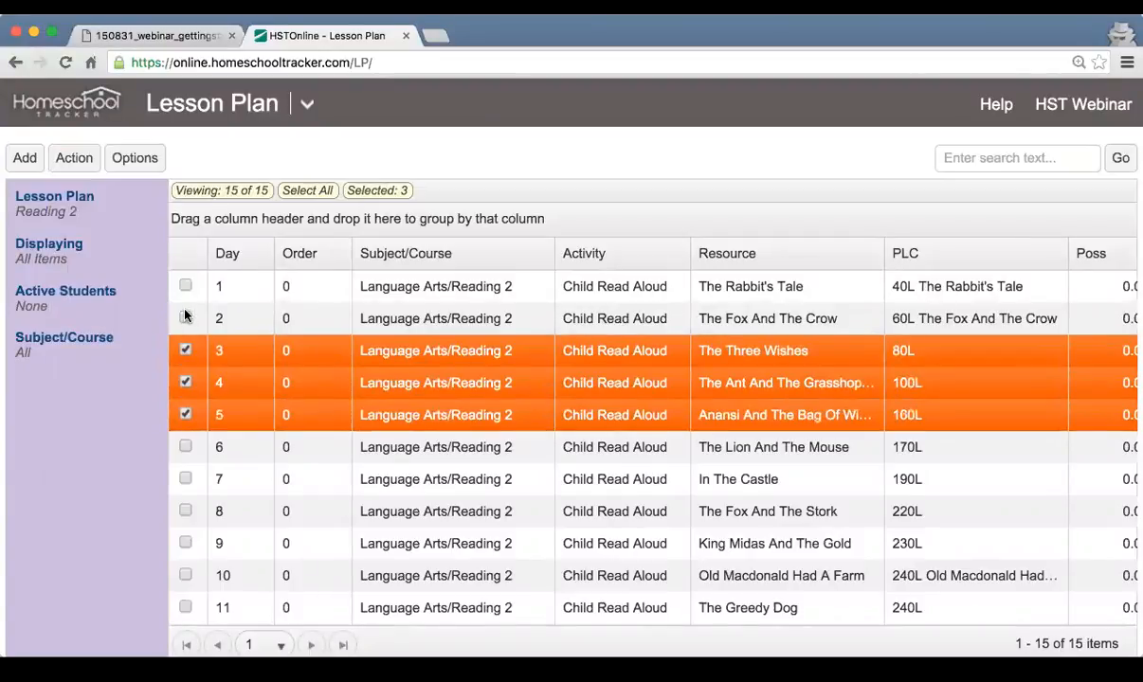
left_click(186, 318)
left_click(186, 285)
scroll(383, 451, "down", 1)
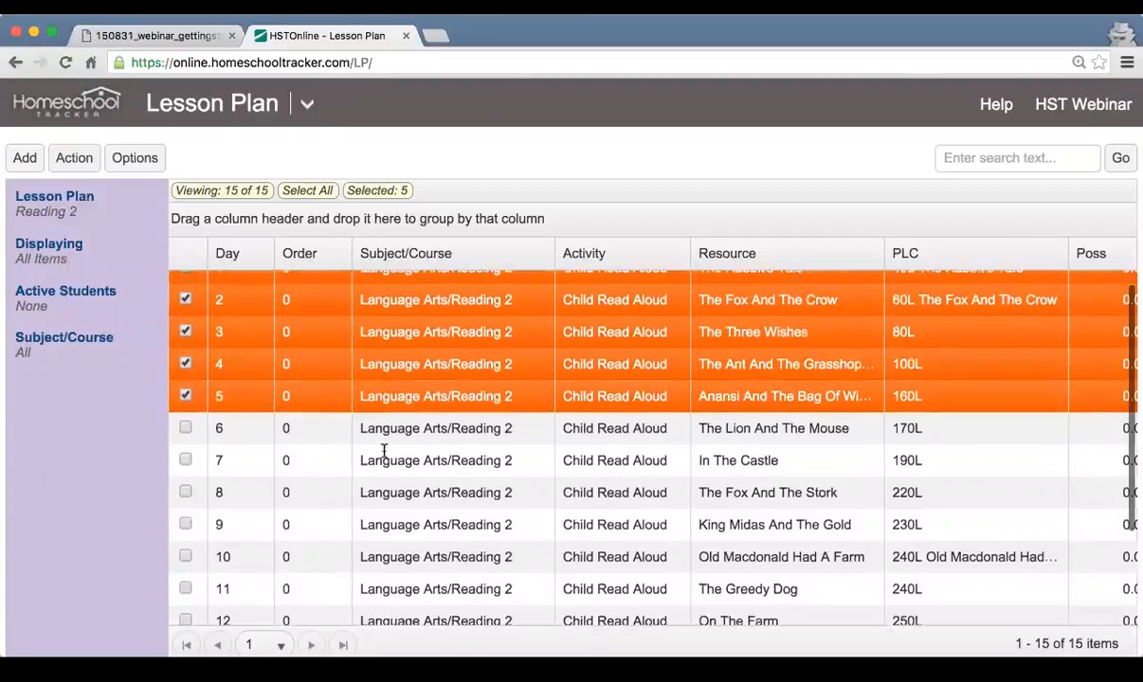
scroll(384, 451, "up", 1)
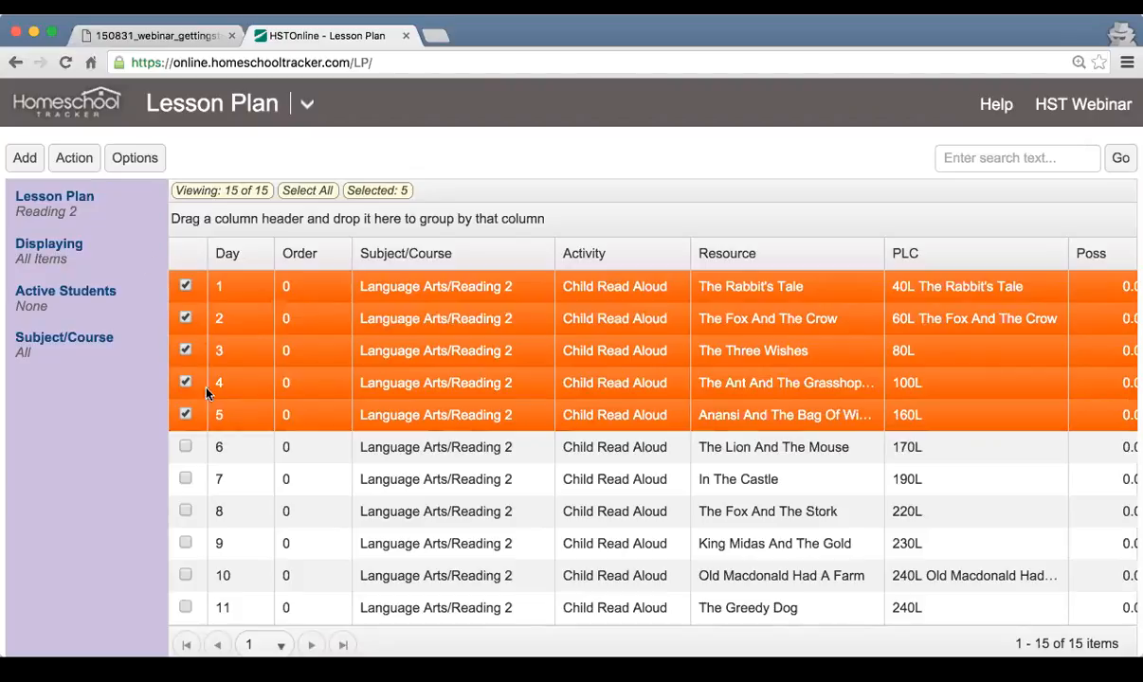
left_click(72, 158)
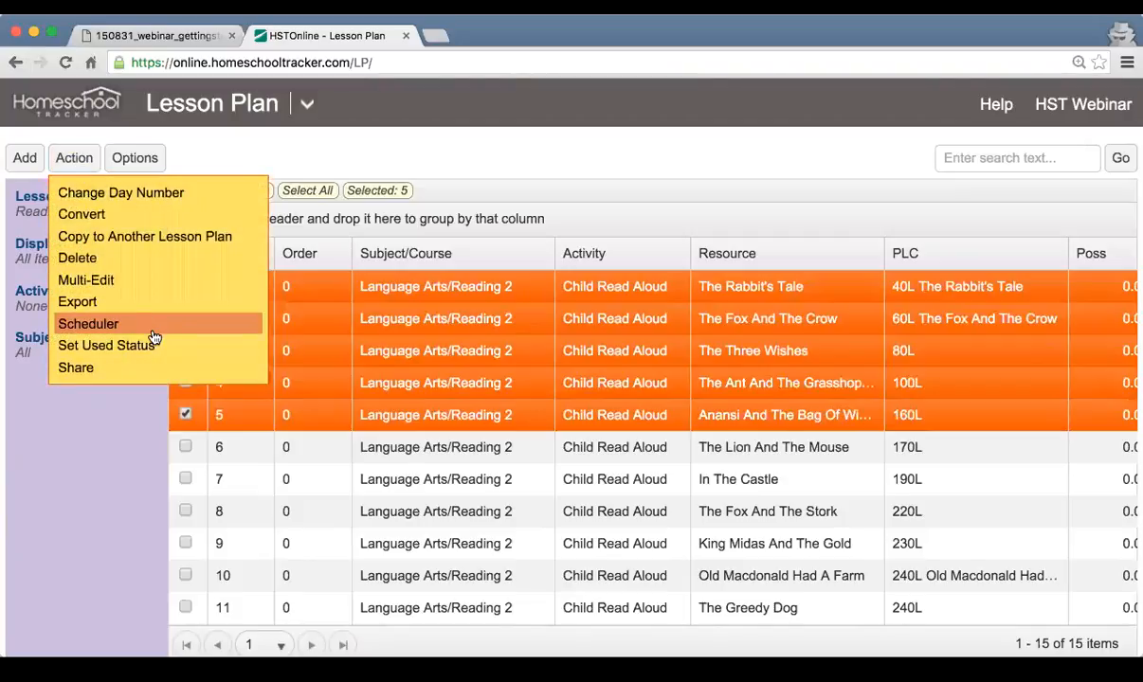
left_click(90, 324)
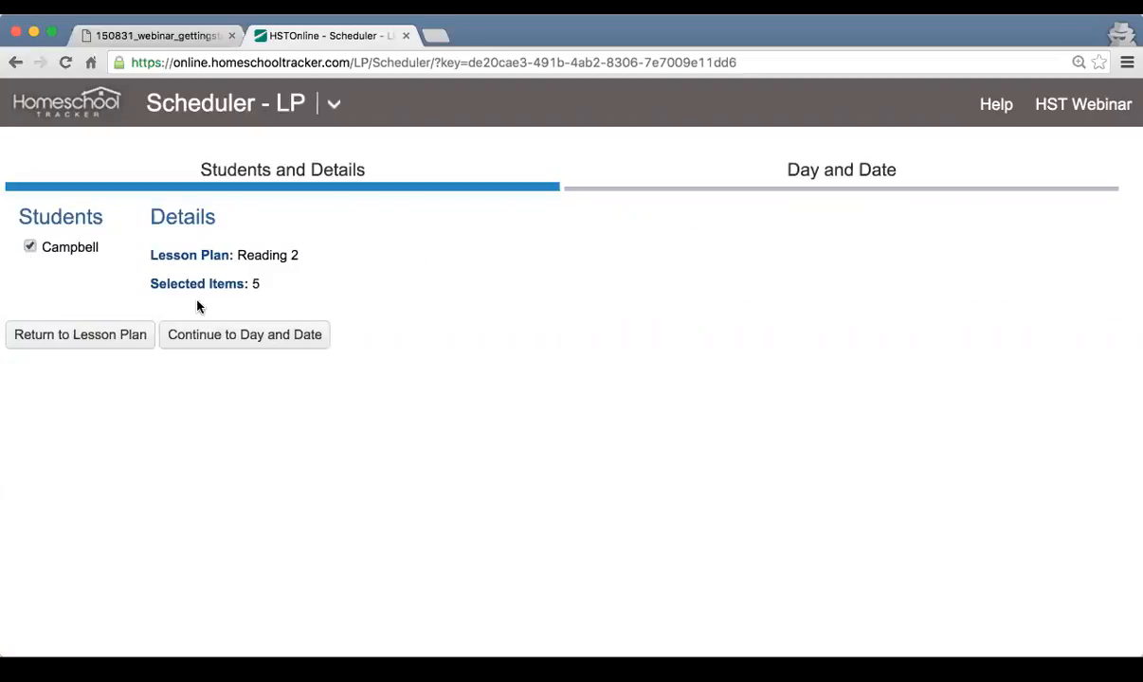
left_click(285, 346)
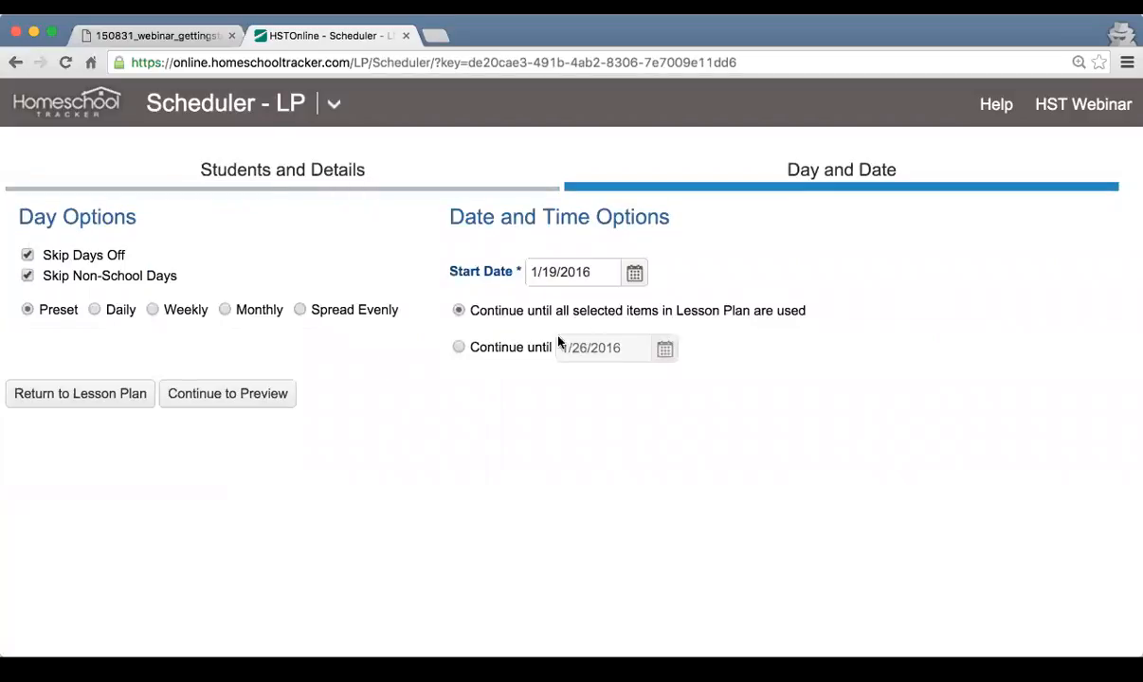
Step: Set the schedule's start date to 1/18/2016, preview the Reading 2 items and accept all five of them
left_click(633, 273)
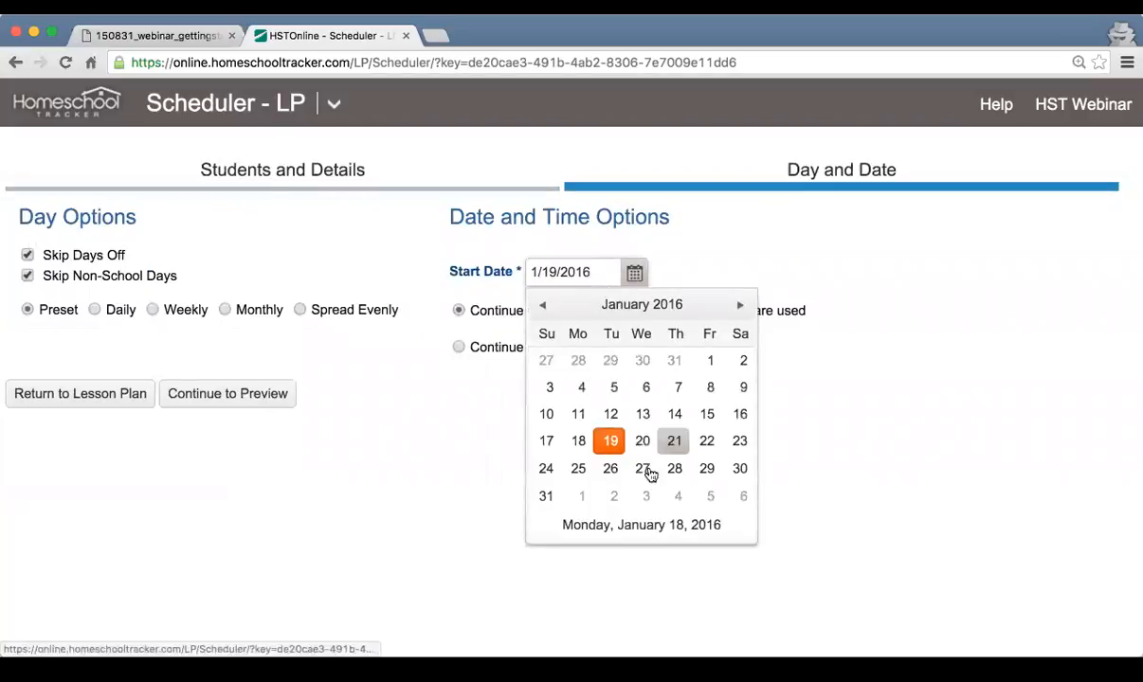
left_click(578, 440)
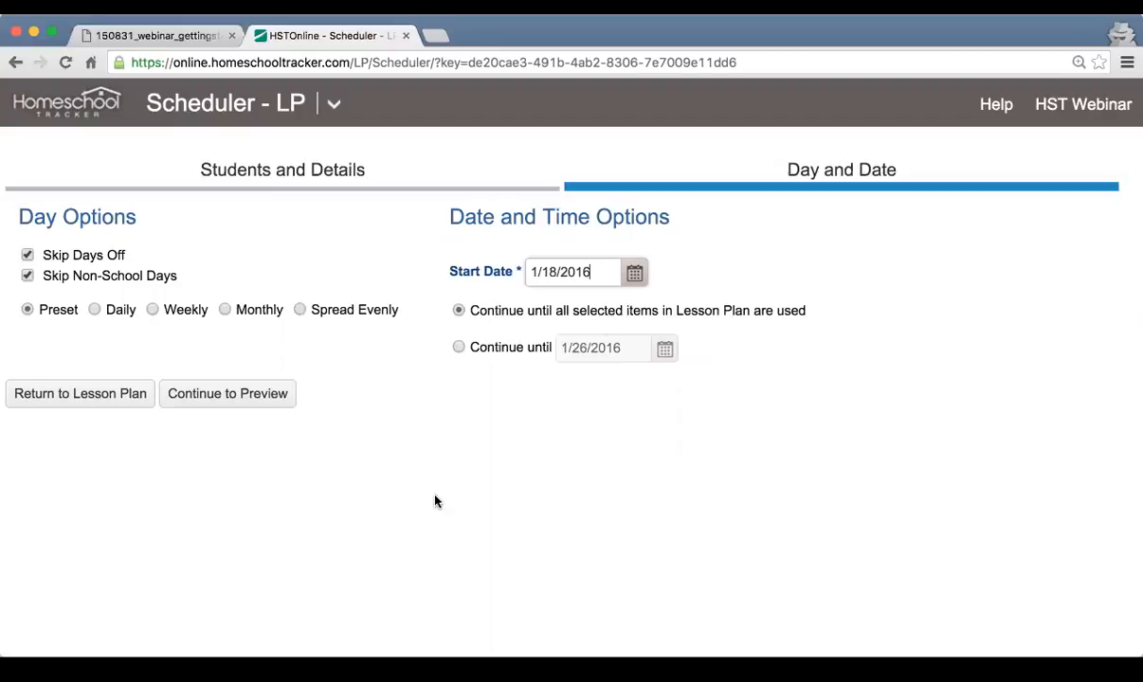
left_click(249, 406)
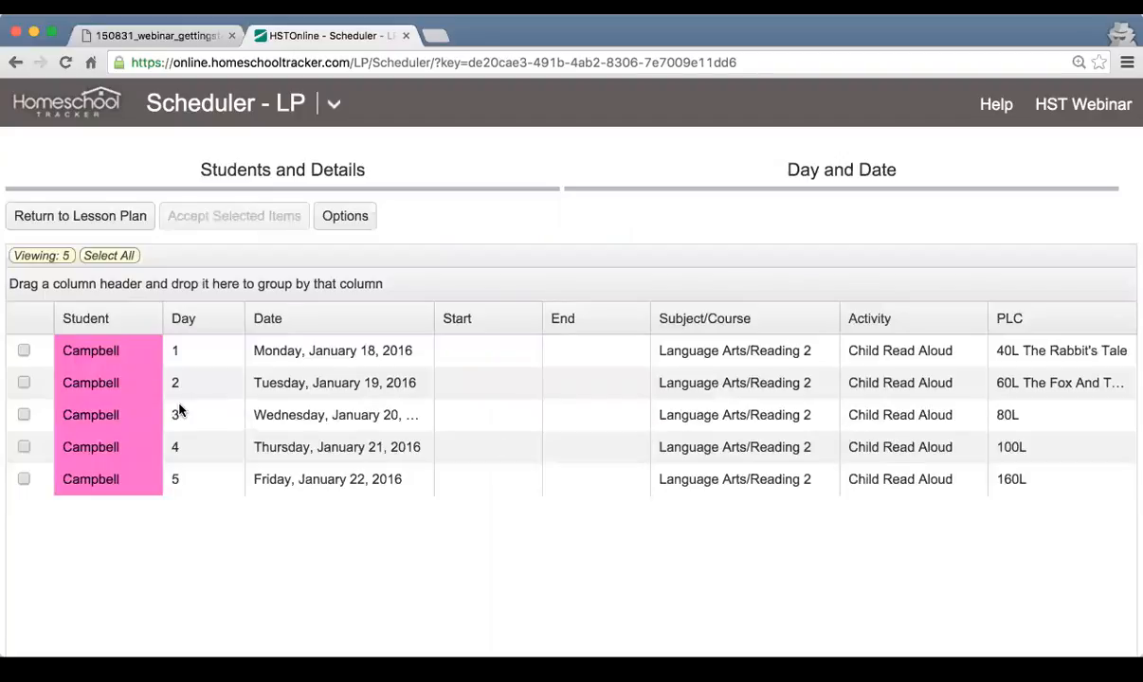
left_click(110, 256)
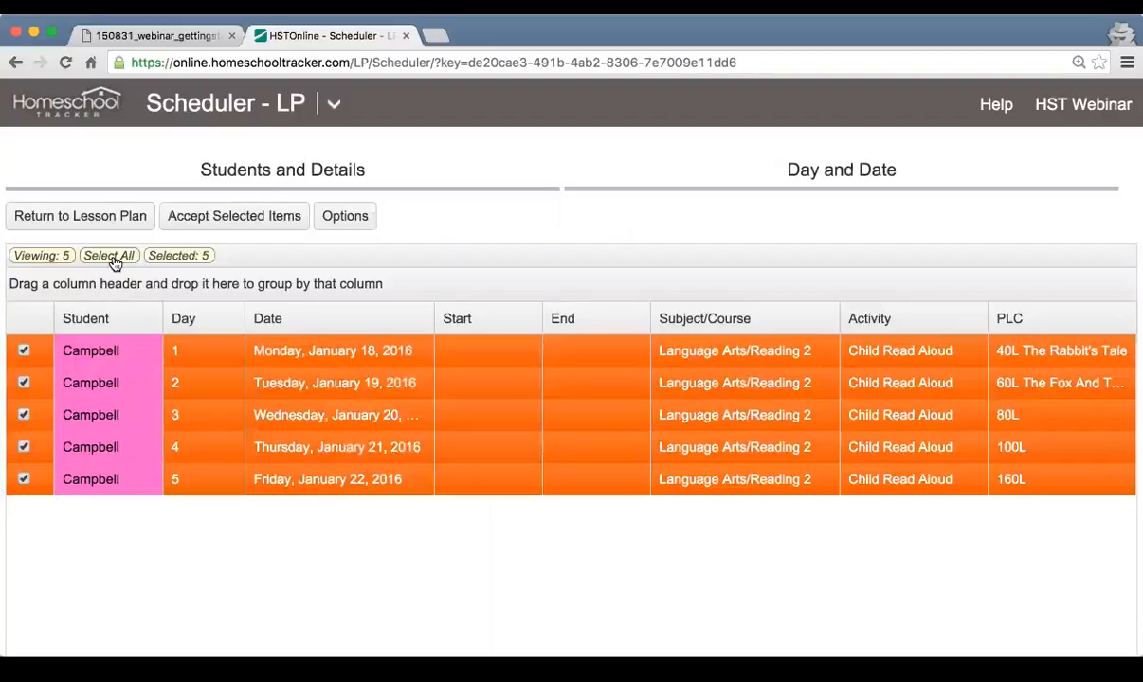
left_click(286, 217)
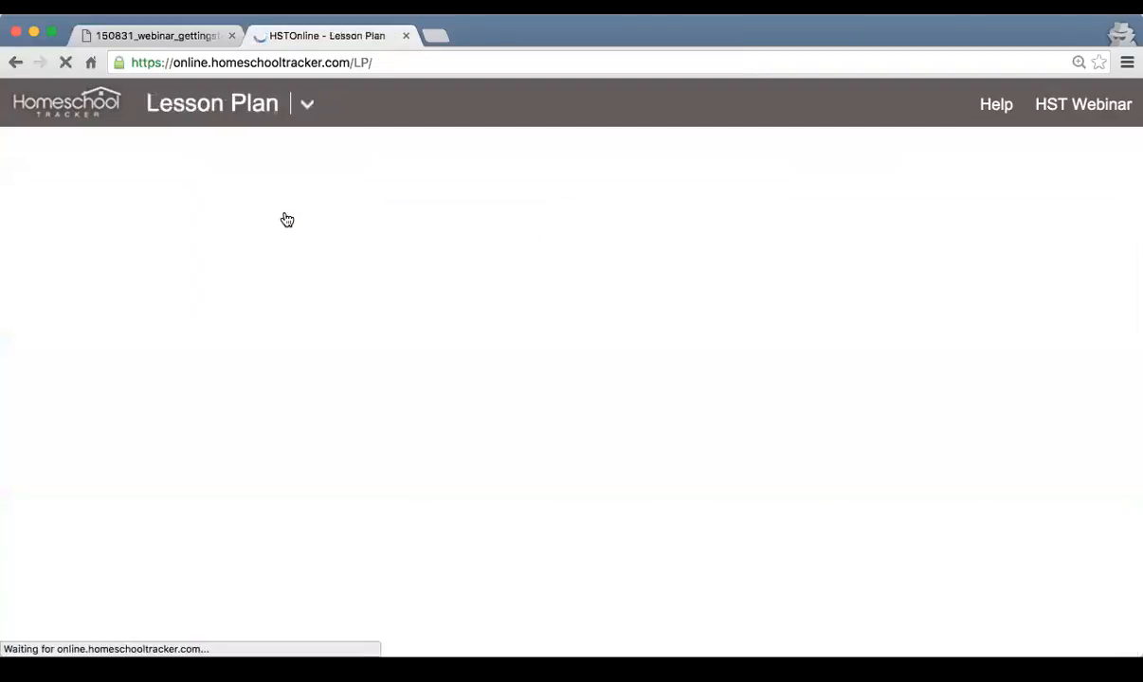
Step: Open the Agenda calendar view and check the details of Monday's Reading 2 Child Read Aloud assignment
left_click(307, 103)
left_click(169, 193)
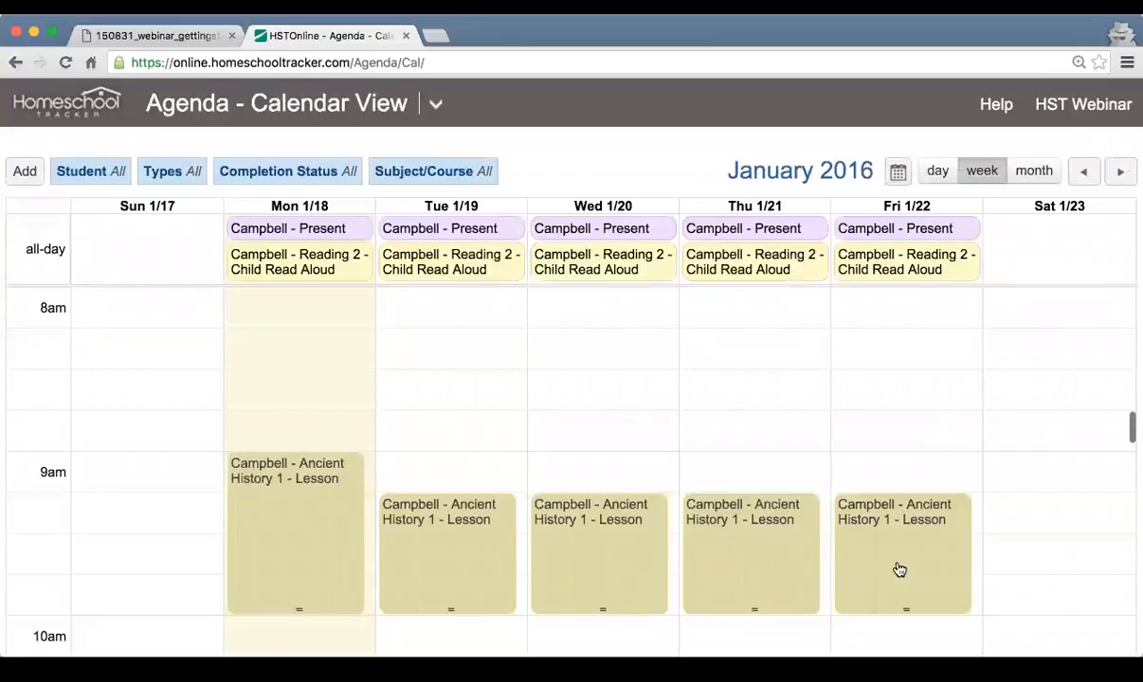
scroll(935, 572, "down", 1)
scroll(935, 572, "up", 1)
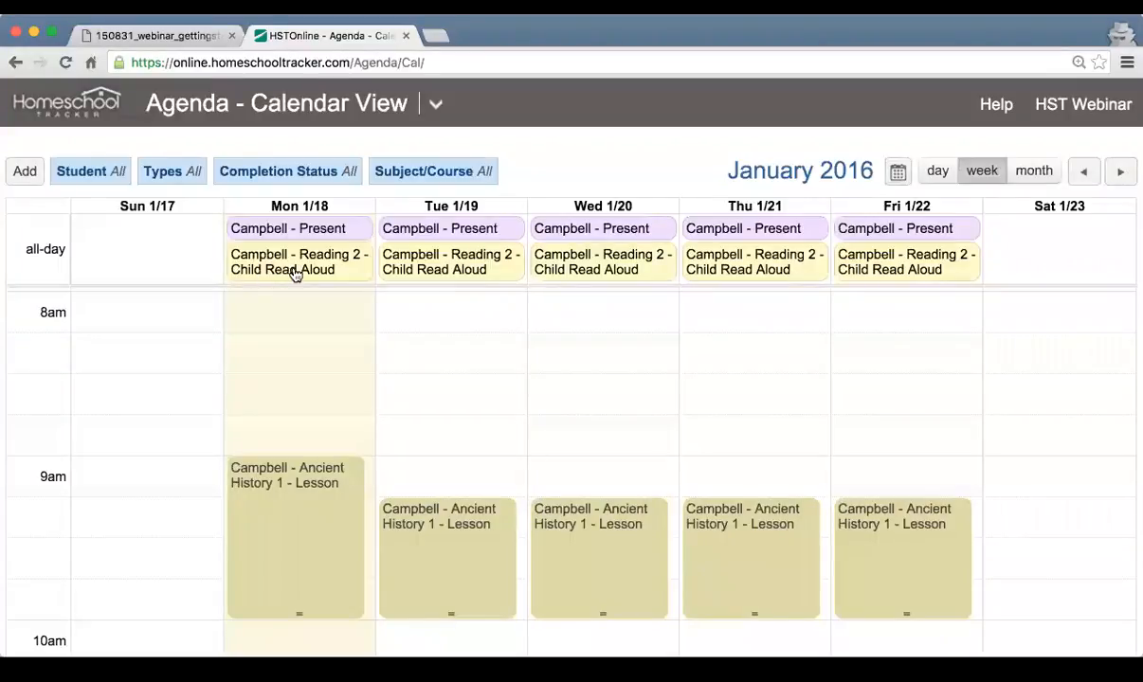
left_click(335, 270)
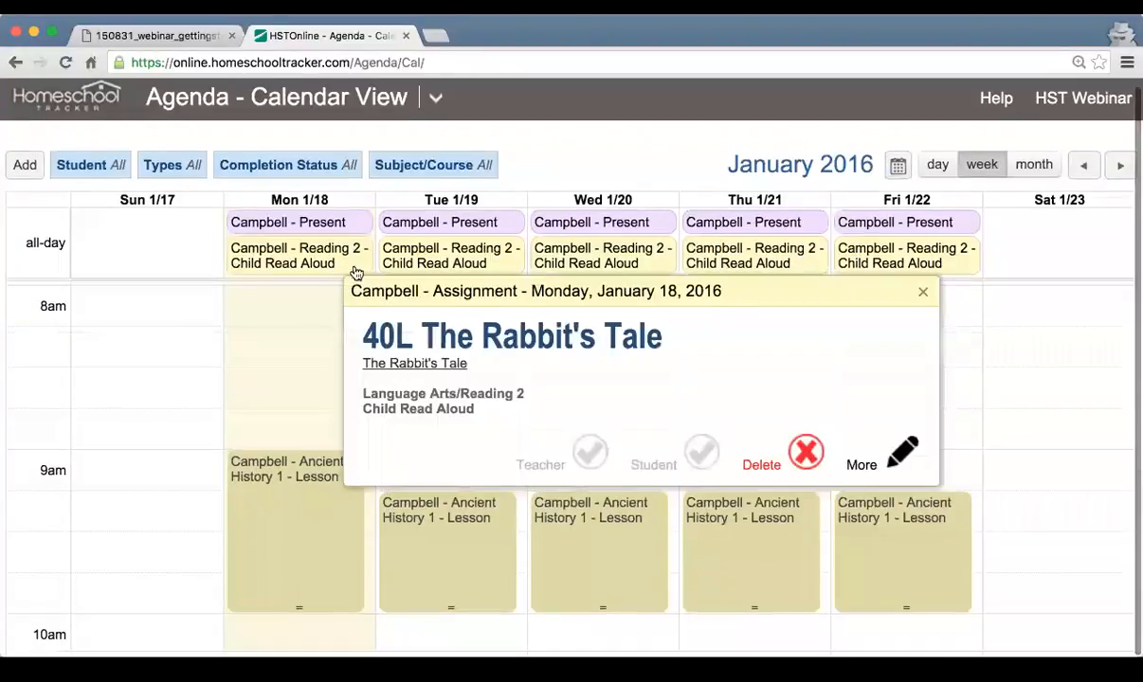
left_click(922, 292)
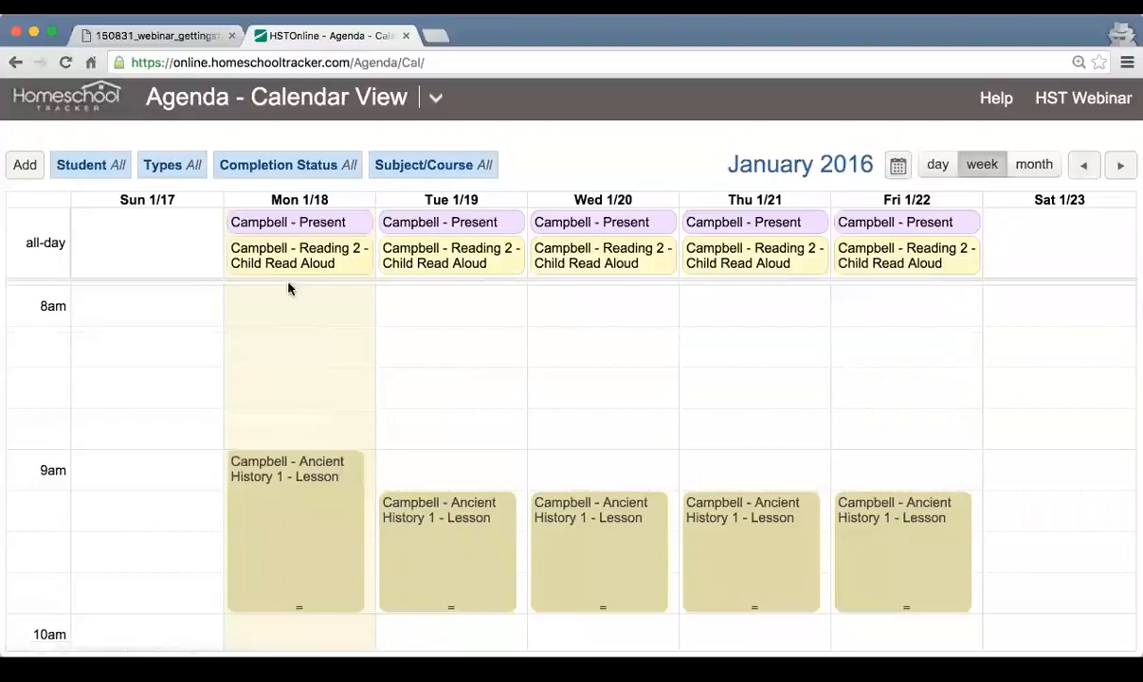
Step: Check the details of the Reading 2 Child Read Aloud assignments from Tuesday, January 19 to Friday, January 22
left_click(474, 258)
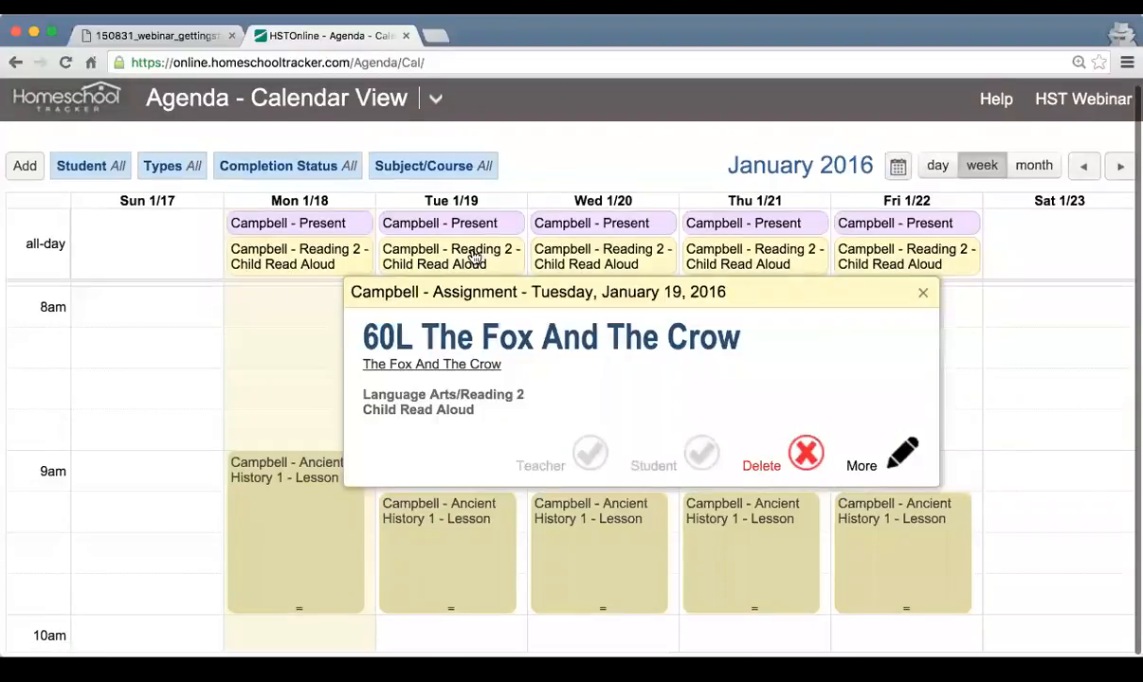
left_click(924, 294)
left_click(628, 269)
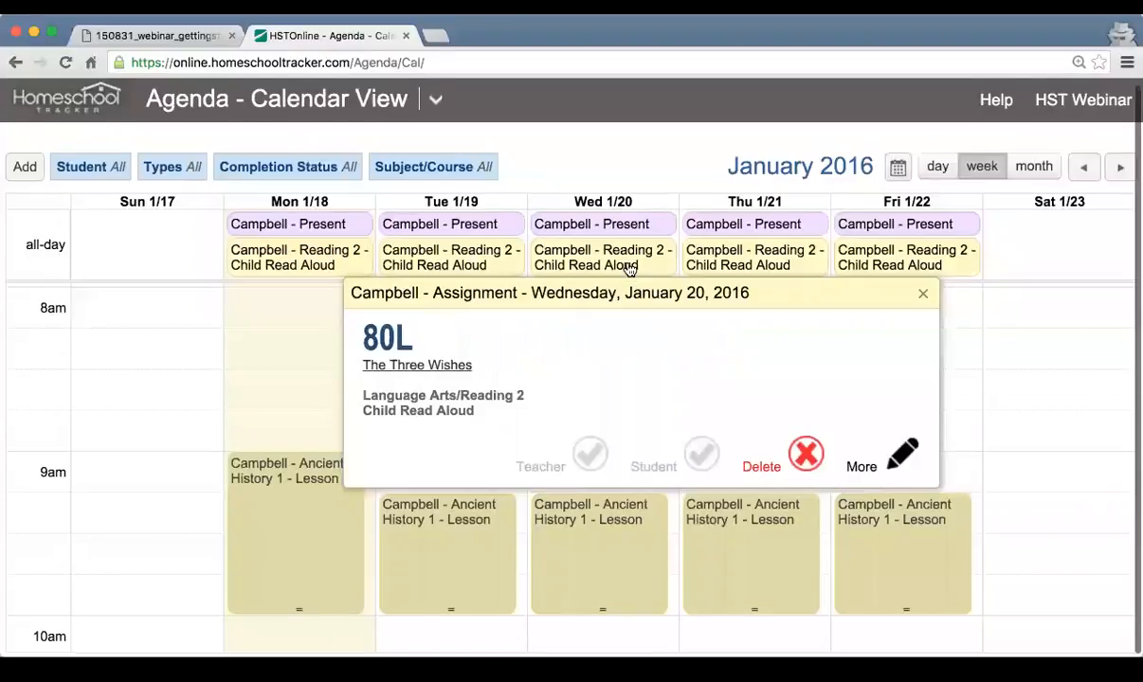
left_click(926, 296)
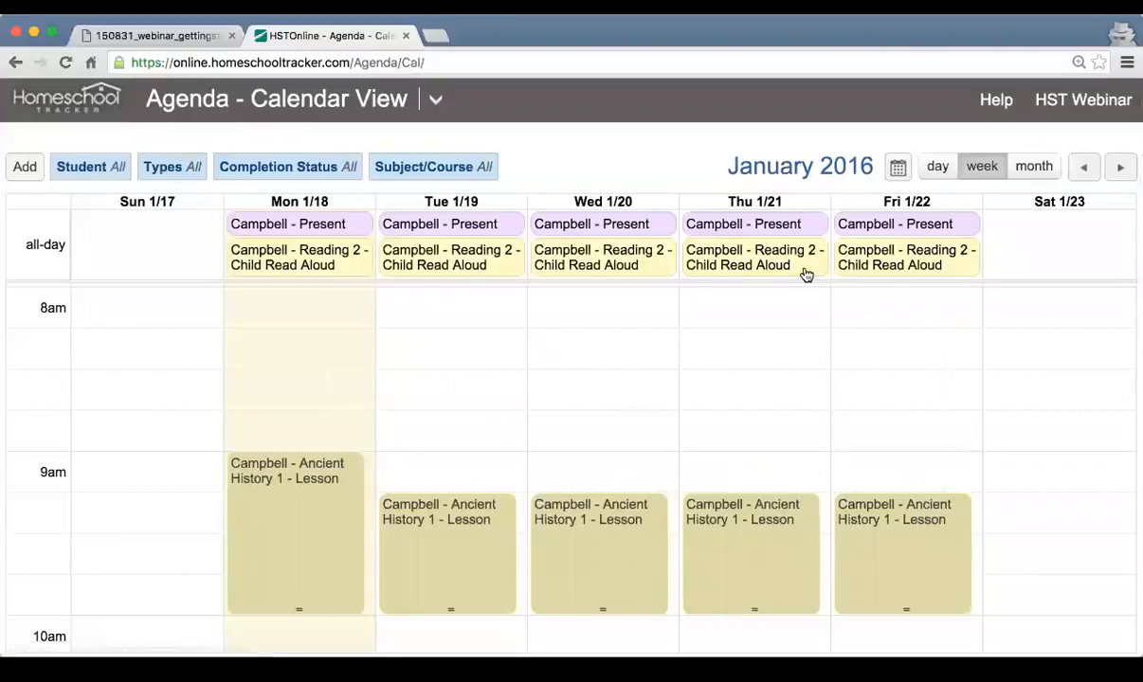
left_click(807, 269)
left_click(918, 293)
left_click(910, 257)
left_click(925, 294)
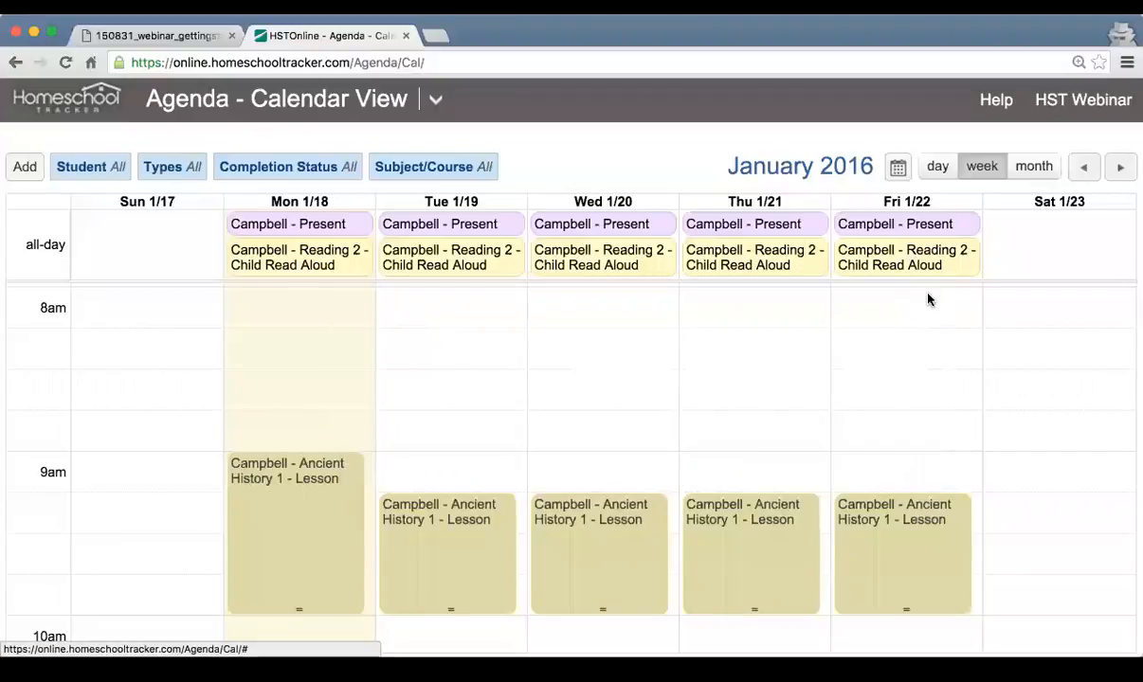
Step: Review the full edit form of Friday's Reading 2 assignment without saving and look over the week's calendar
left_click(906, 250)
left_click(905, 456)
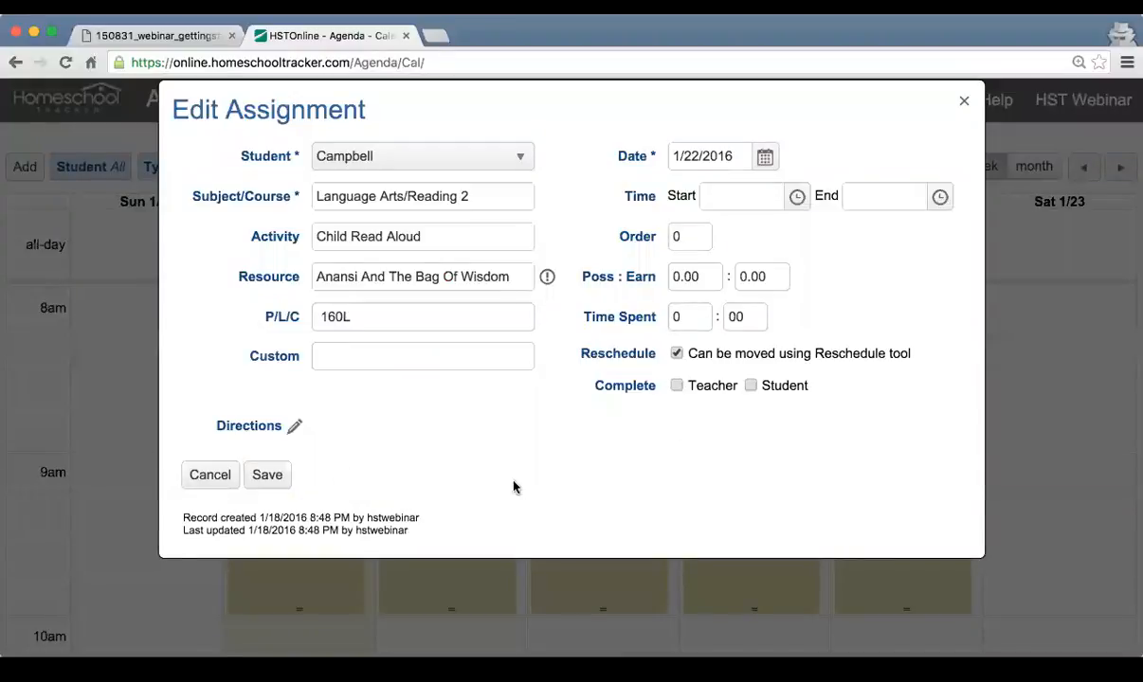
left_click(202, 482)
scroll(480, 424, "down", 1)
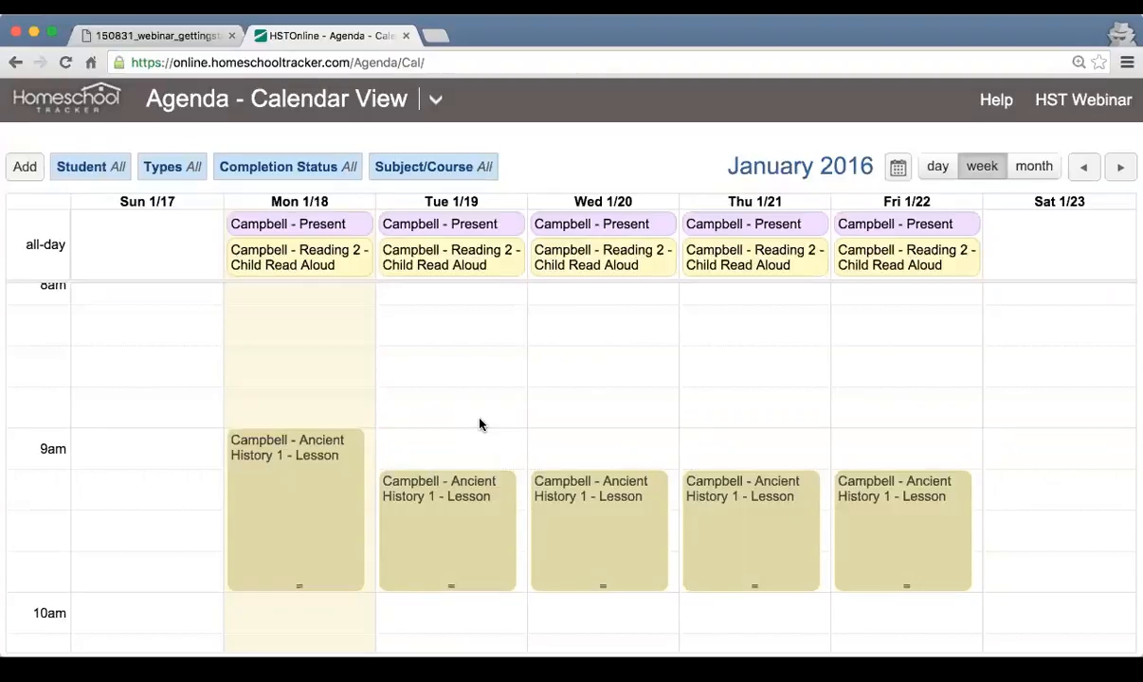
scroll(479, 424, "down", 1)
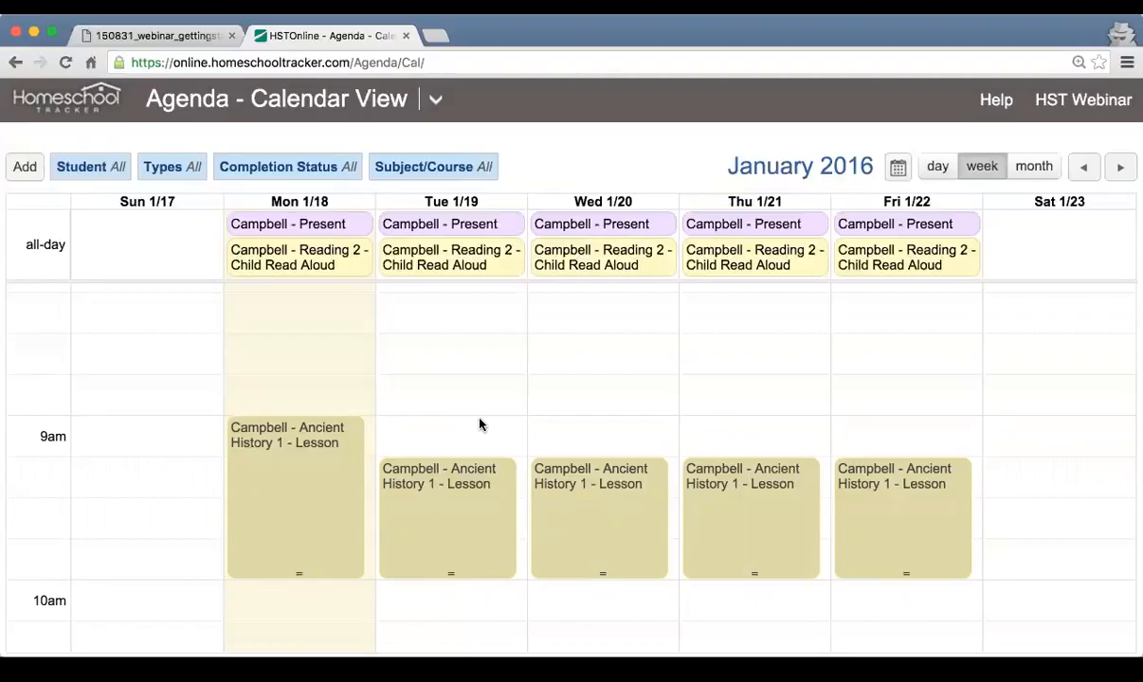
scroll(480, 424, "down", 1)
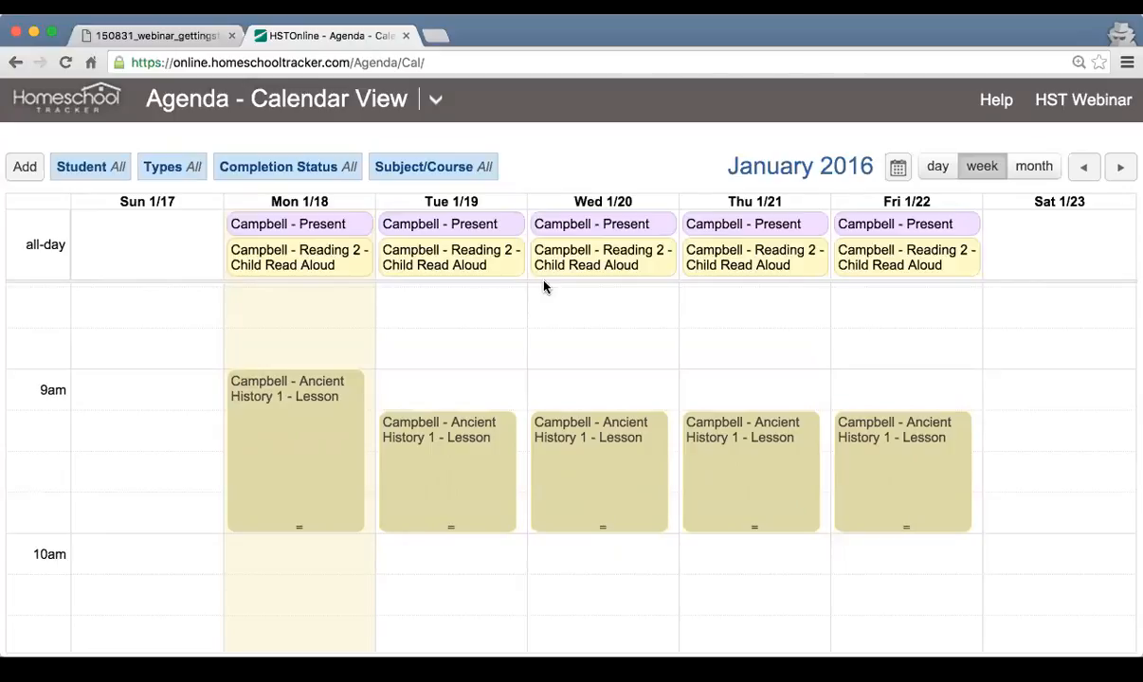
Step: Open the student's Lesson Plans and Presets and mark the Reading 2 lesson plan as active
left_click(431, 103)
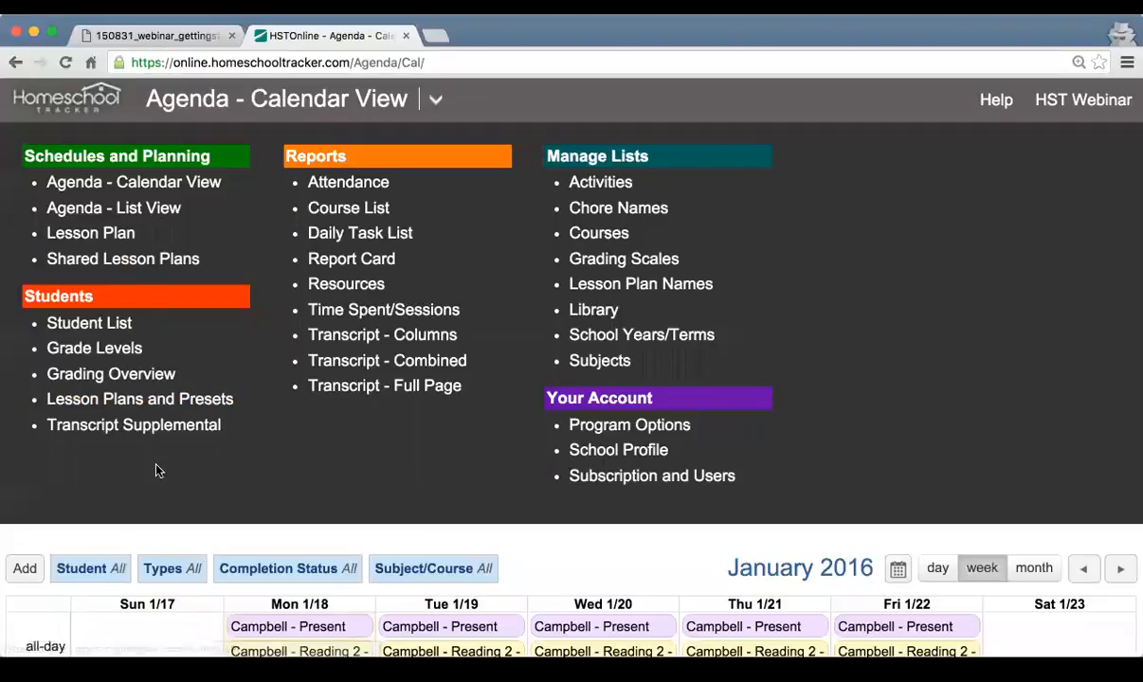
left_click(161, 401)
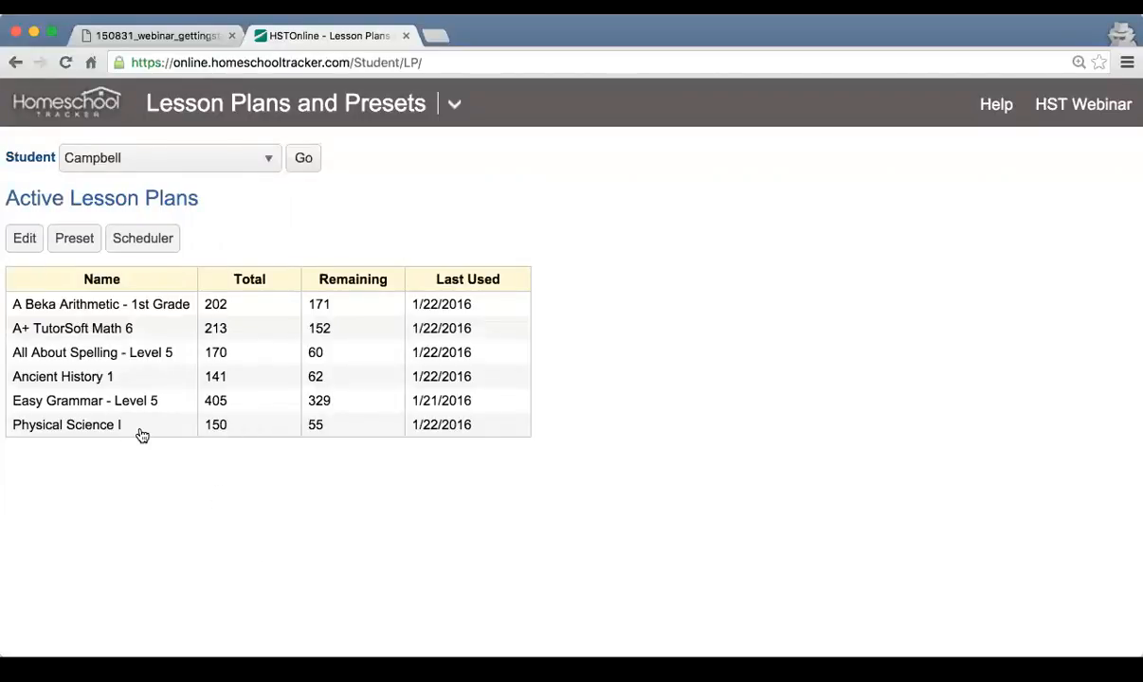
left_click(19, 237)
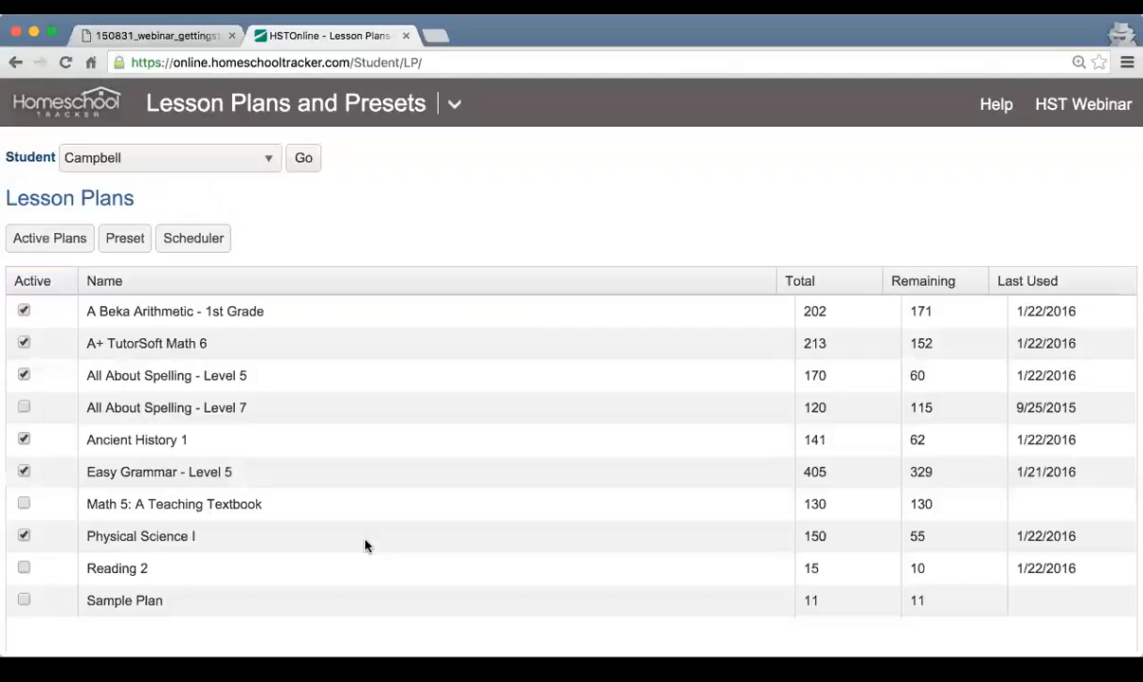
left_click(24, 570)
Step: Open the student's weekly preset and look over the course time slots from Monday to Friday
left_click(126, 241)
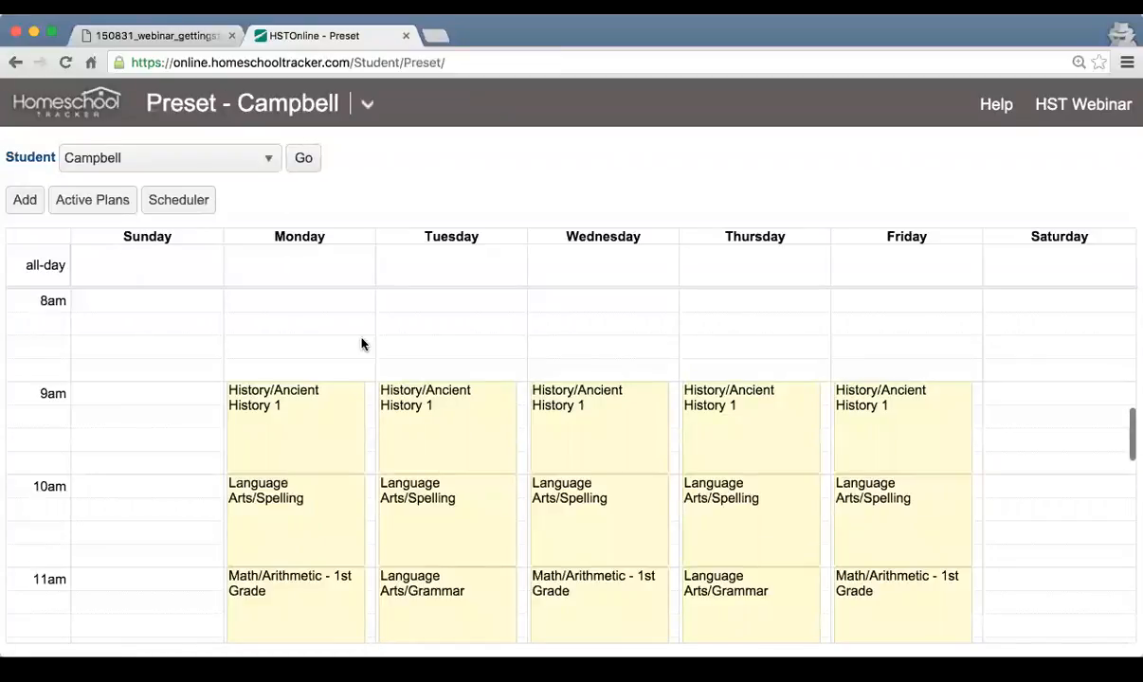
scroll(361, 344, "down", 2)
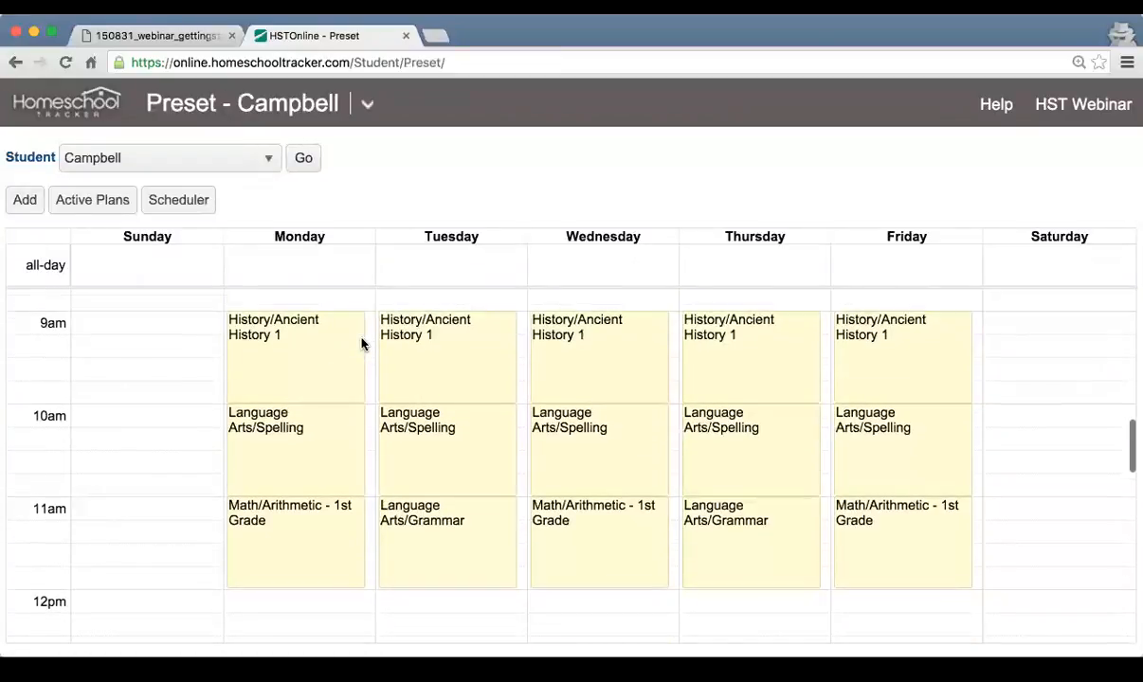
scroll(361, 344, "down", 10)
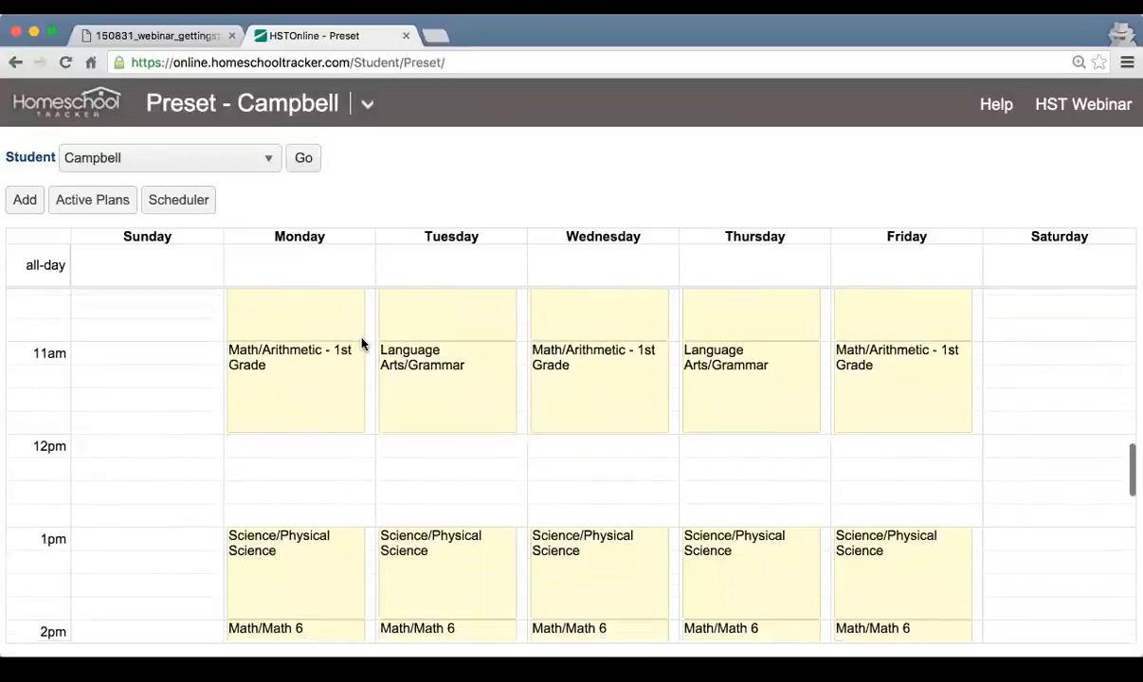
scroll(361, 344, "up", 12)
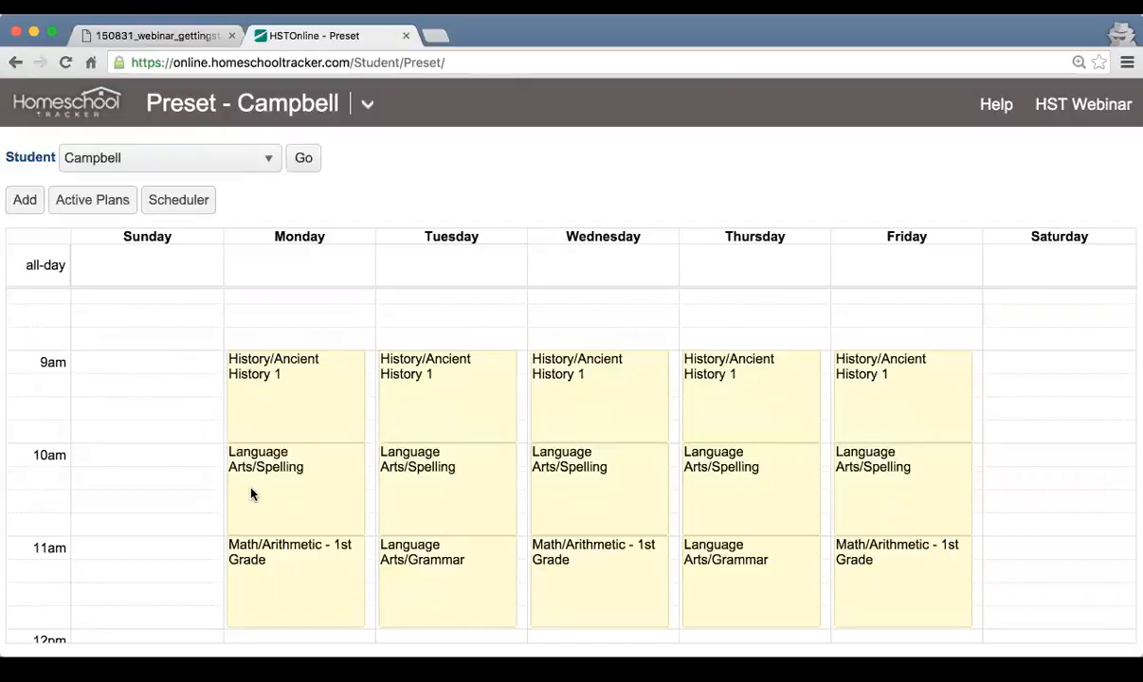
scroll(611, 462, "down", 2)
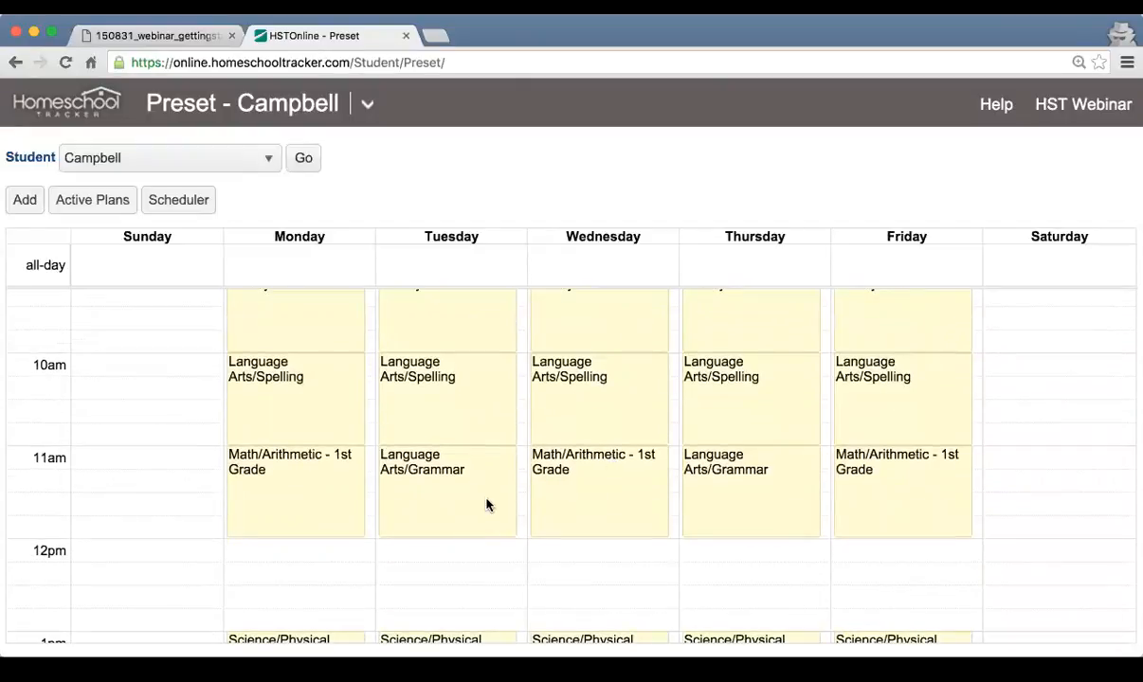
scroll(469, 499, "down", 4)
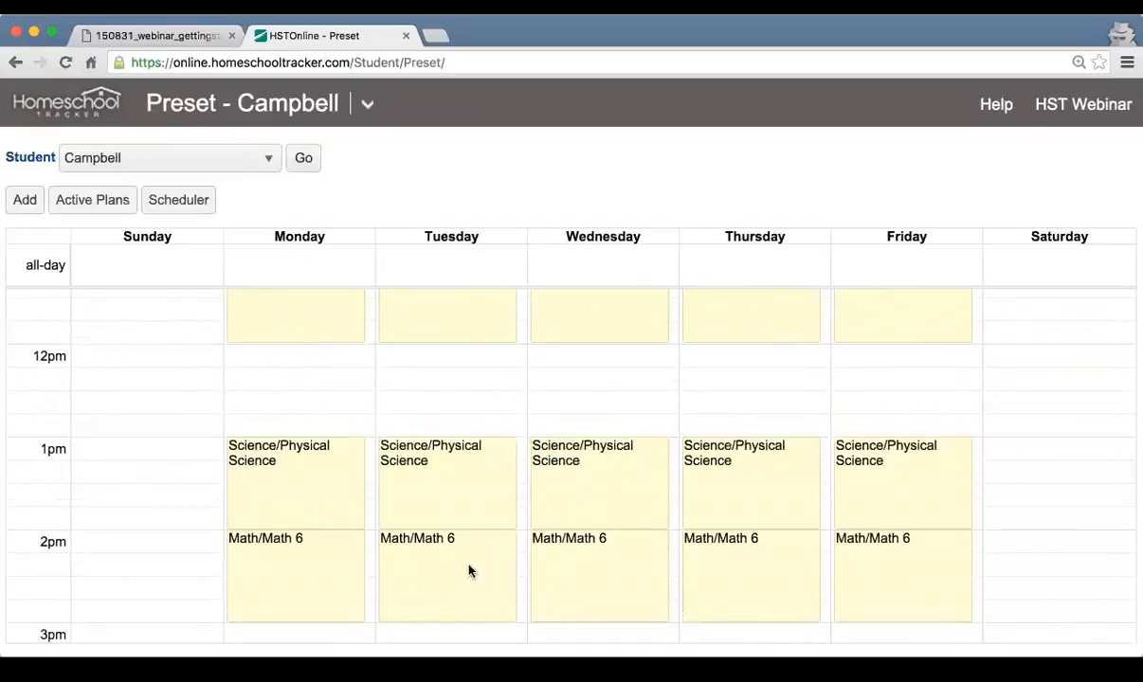
scroll(469, 571, "down", 1)
scroll(469, 571, "up", 4)
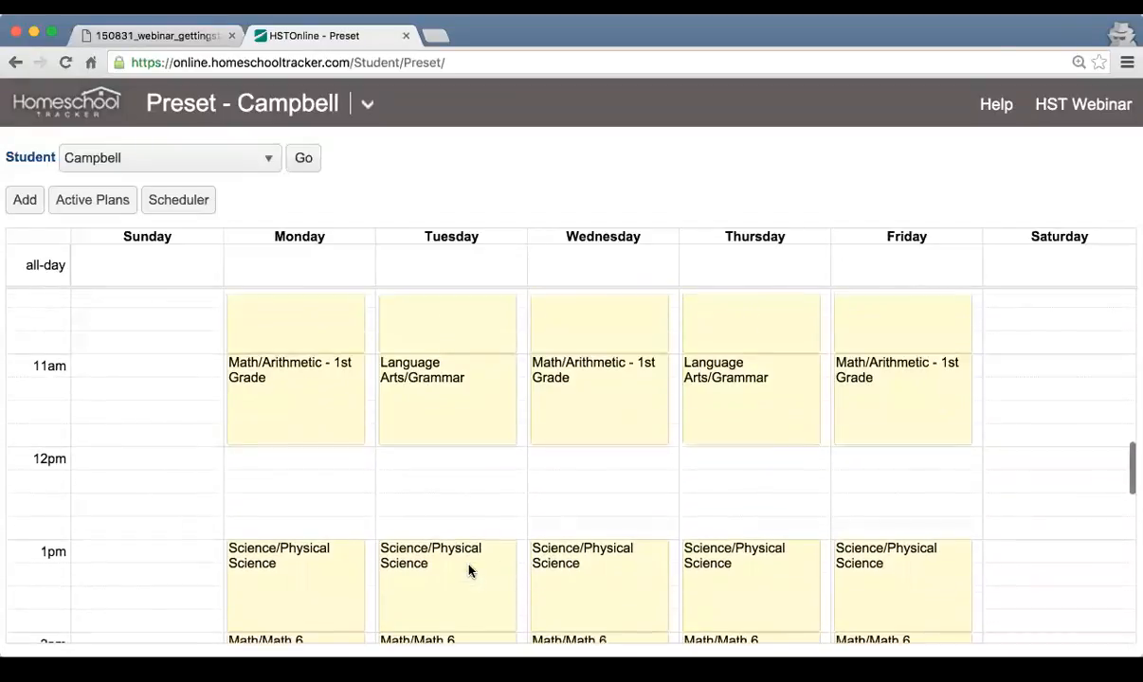
scroll(469, 570, "up", 2)
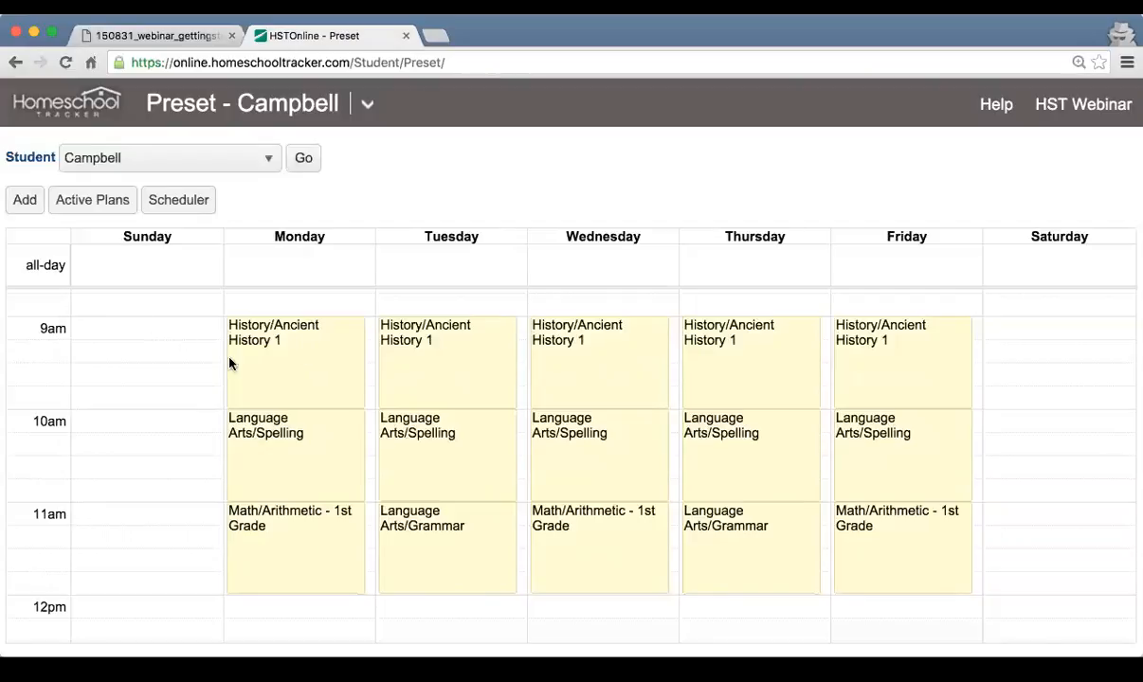
Step: Start a new preset for the student with Language Arts/Reading 2 as the subject and course
left_click(27, 200)
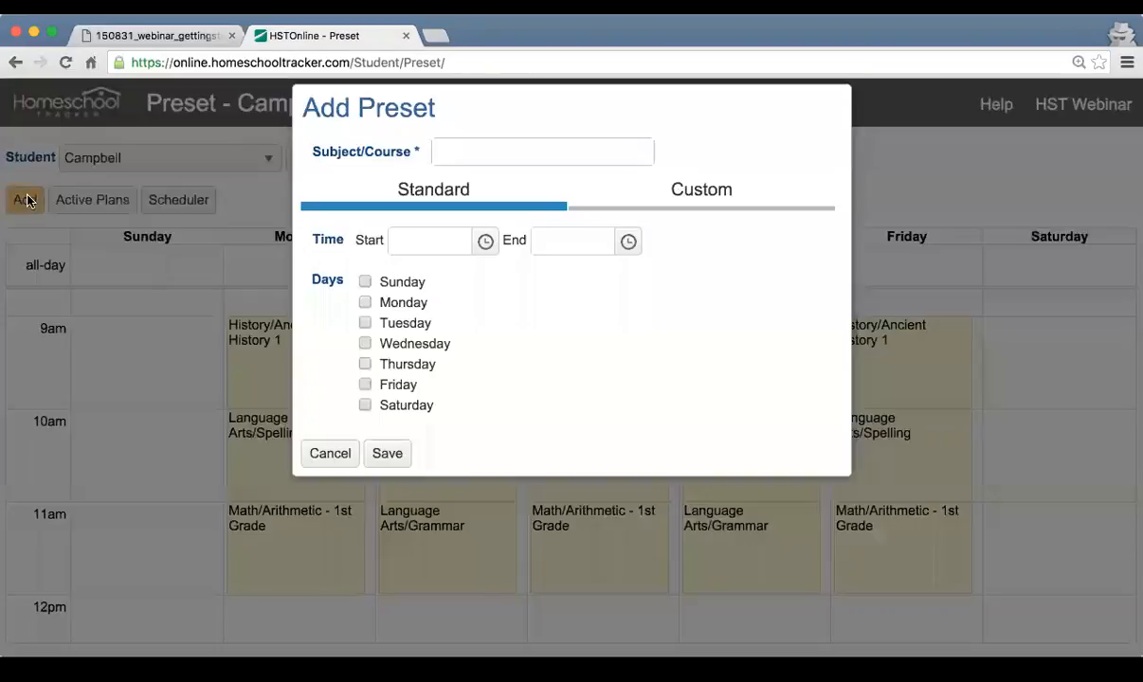
left_click(510, 161)
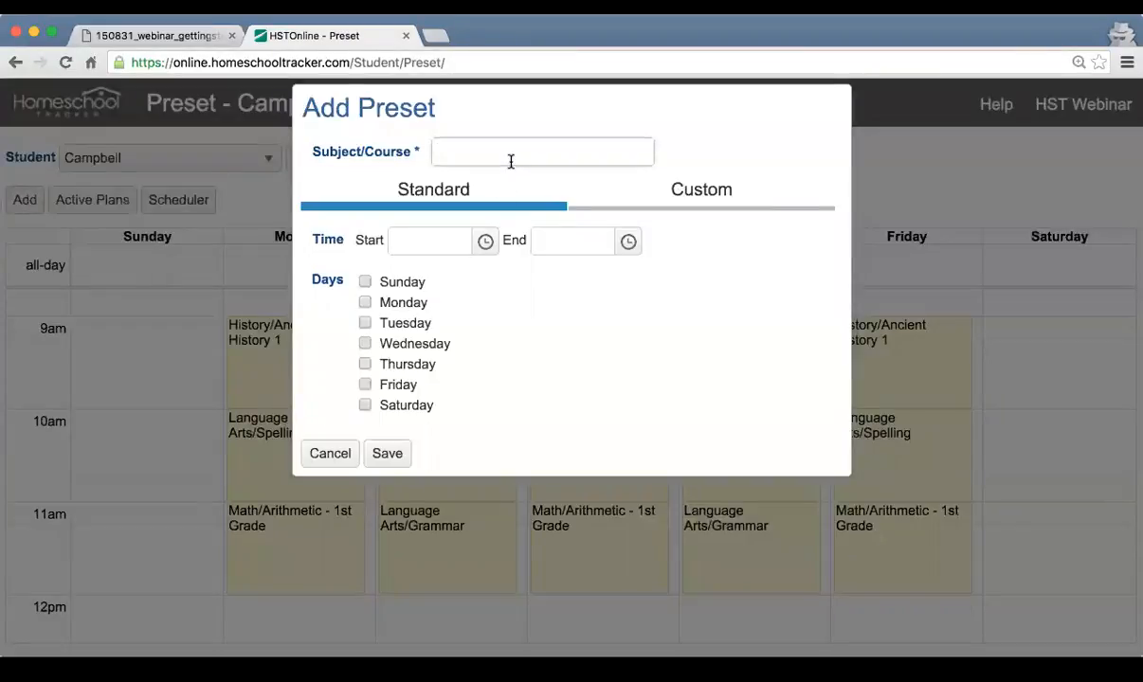
type("read")
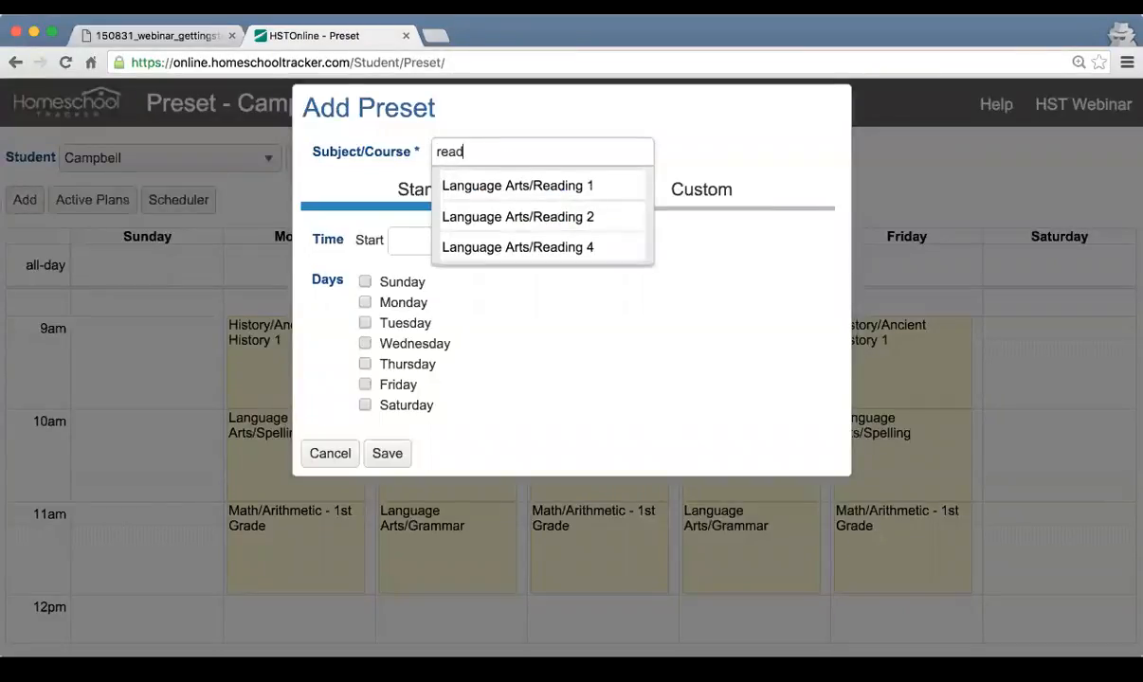
left_click(565, 217)
Step: Set the Reading 2 preset's time slot to start at 3:00 PM and end at 4:00 PM
left_click(485, 242)
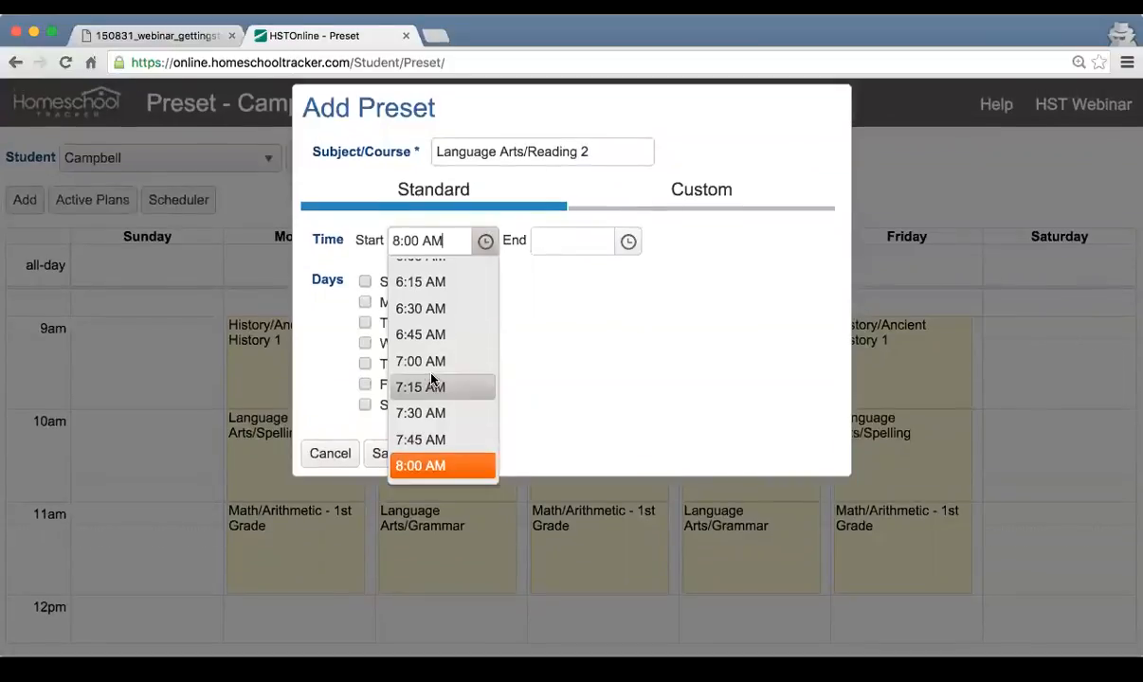
scroll(433, 380, "down", 5)
scroll(431, 379, "up", 3)
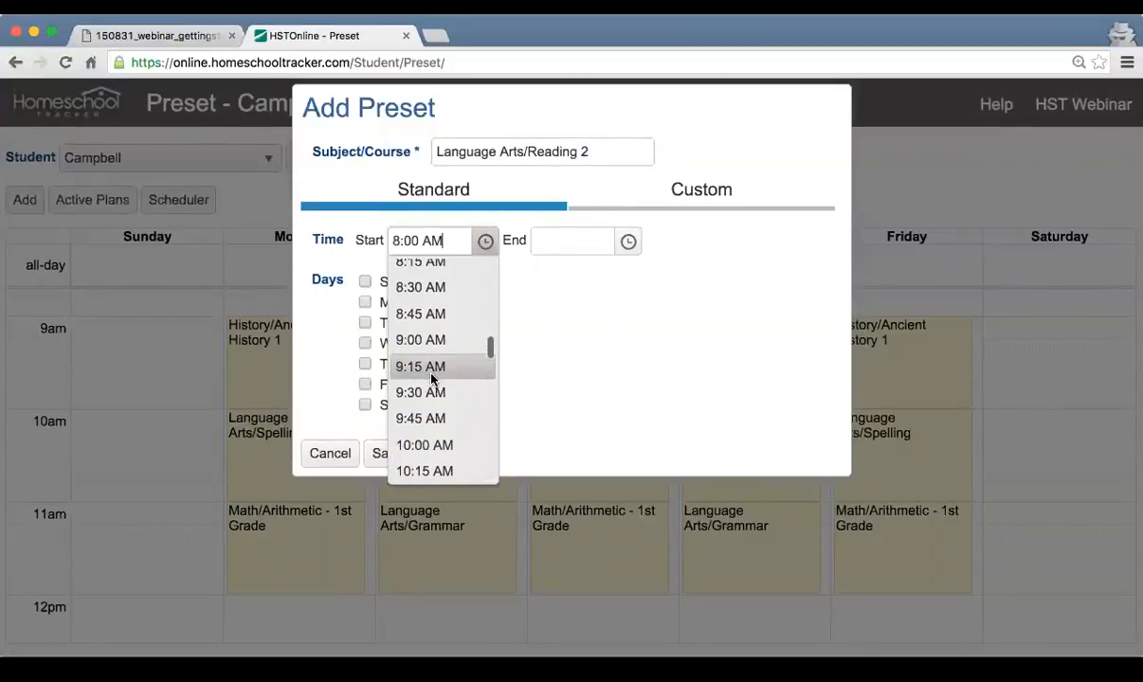
scroll(432, 379, "down", 5)
scroll(431, 379, "down", 10)
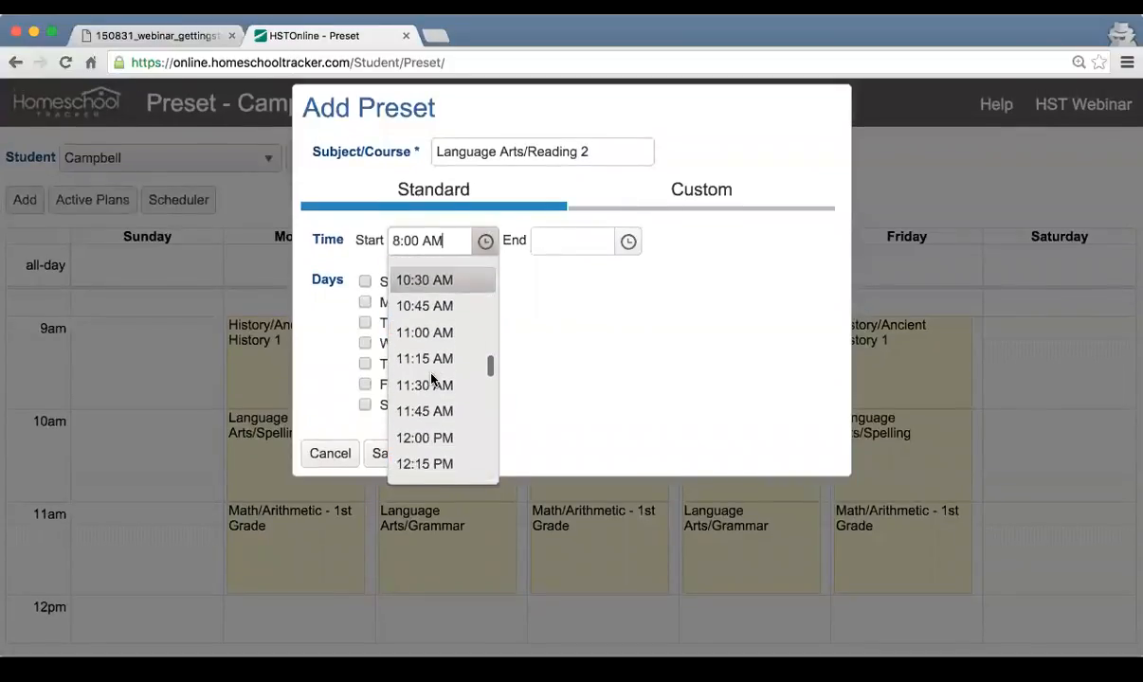
scroll(433, 381, "down", 3)
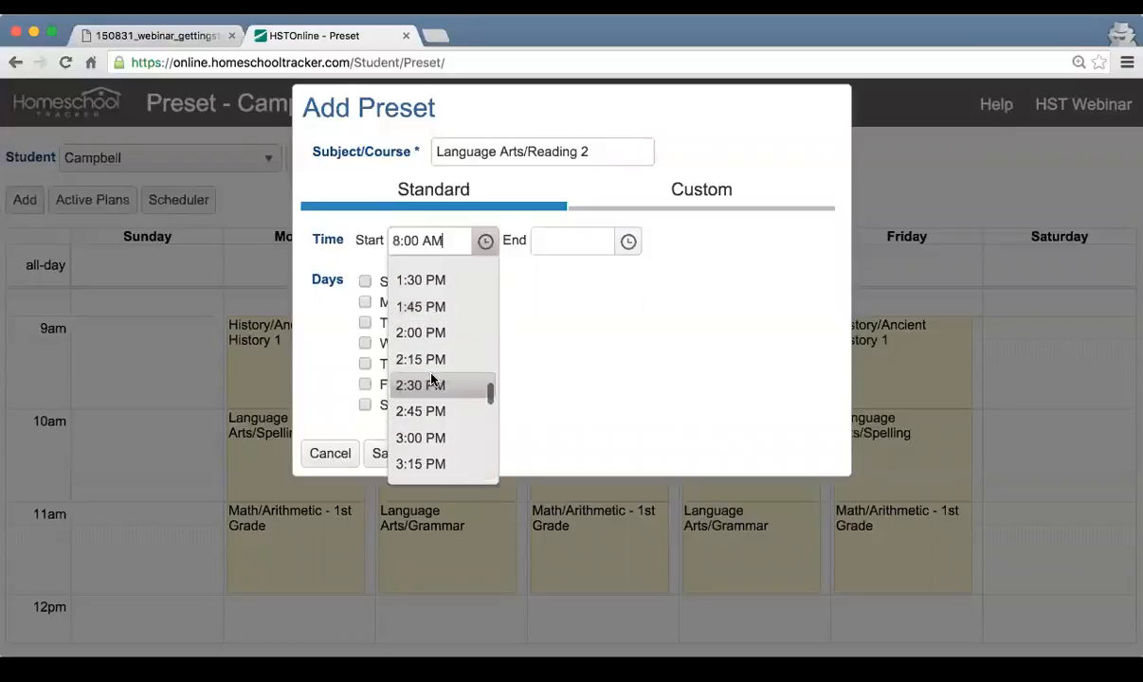
left_click(438, 436)
left_click(617, 244)
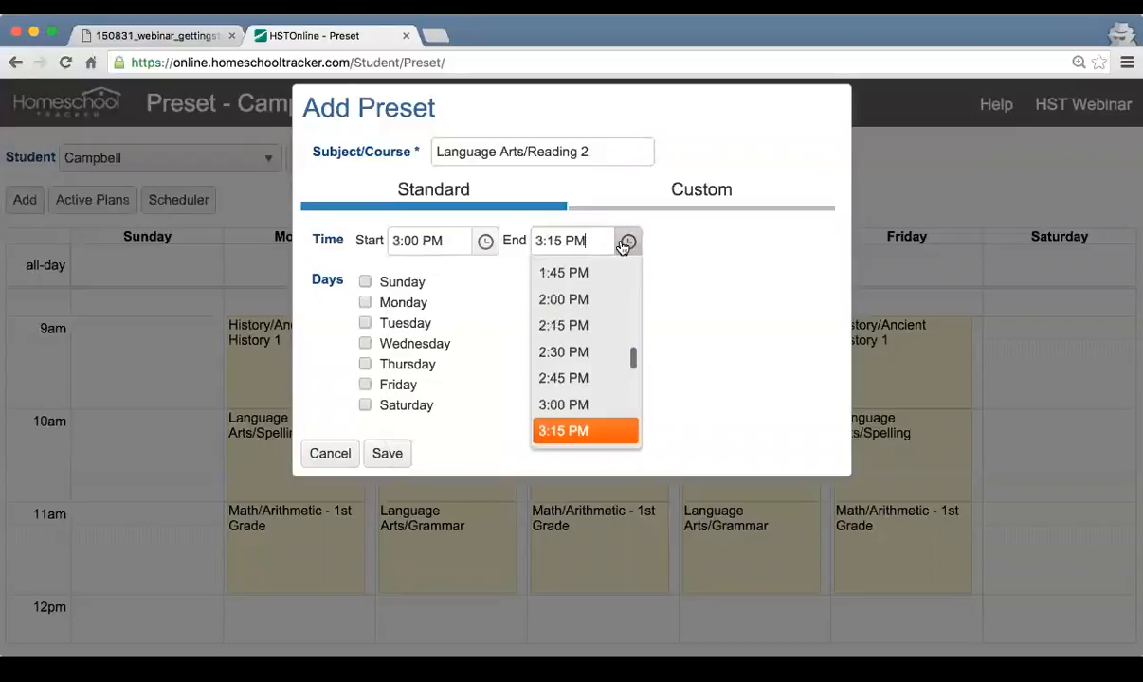
scroll(593, 358, "down", 3)
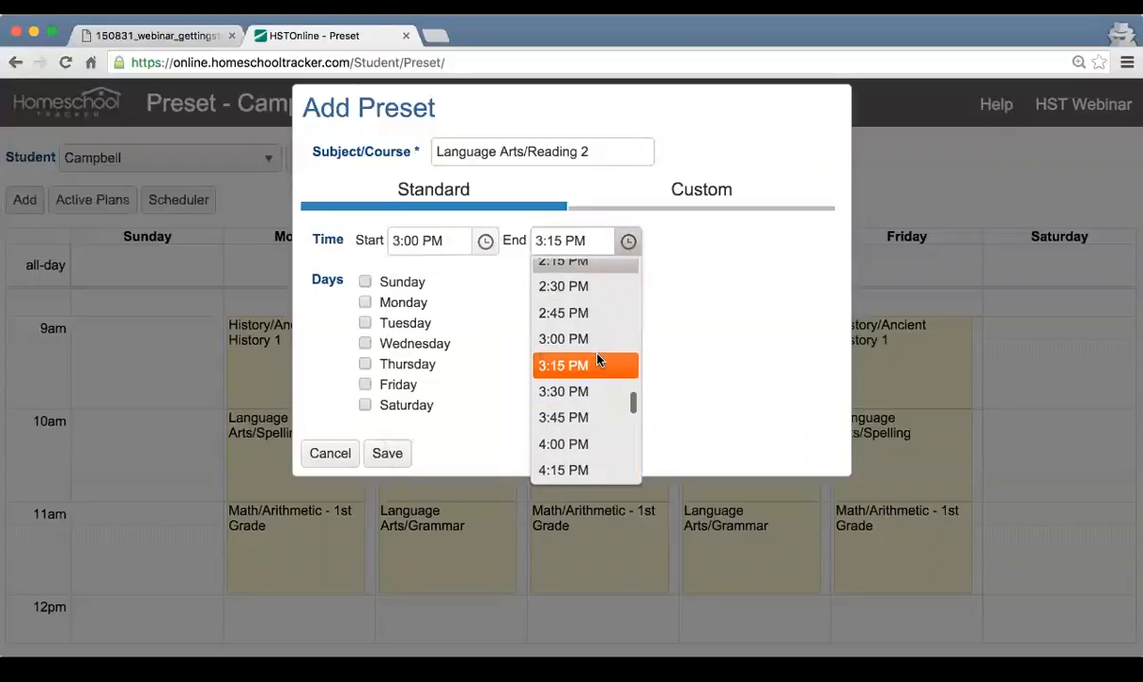
left_click(585, 443)
Step: Assign the Reading 2 preset to Monday through Friday, save it and check its afternoon slots in the weekly preset
left_click(365, 303)
left_click(365, 323)
left_click(365, 343)
left_click(365, 365)
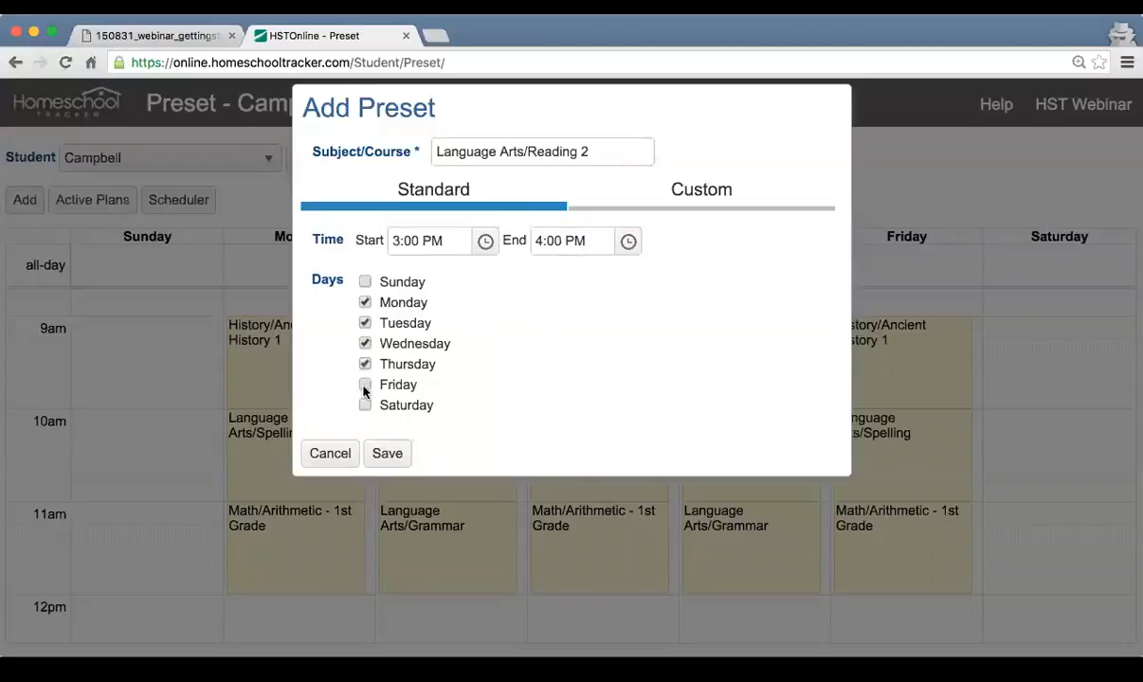
left_click(364, 384)
left_click(396, 459)
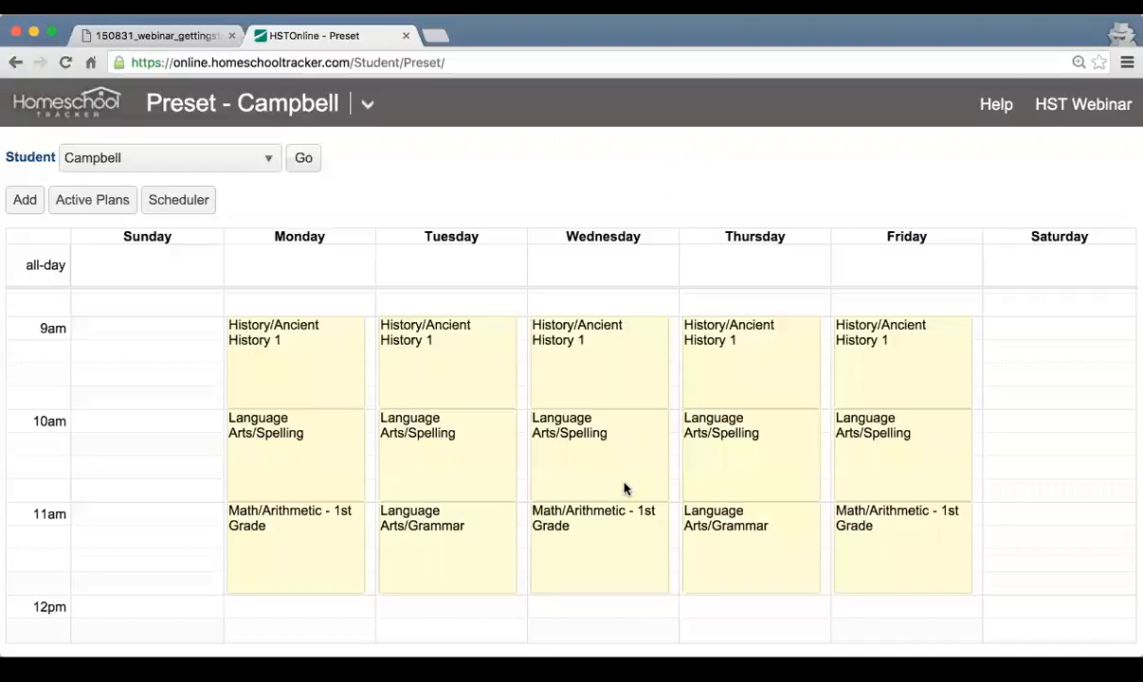
scroll(625, 486, "down", 5)
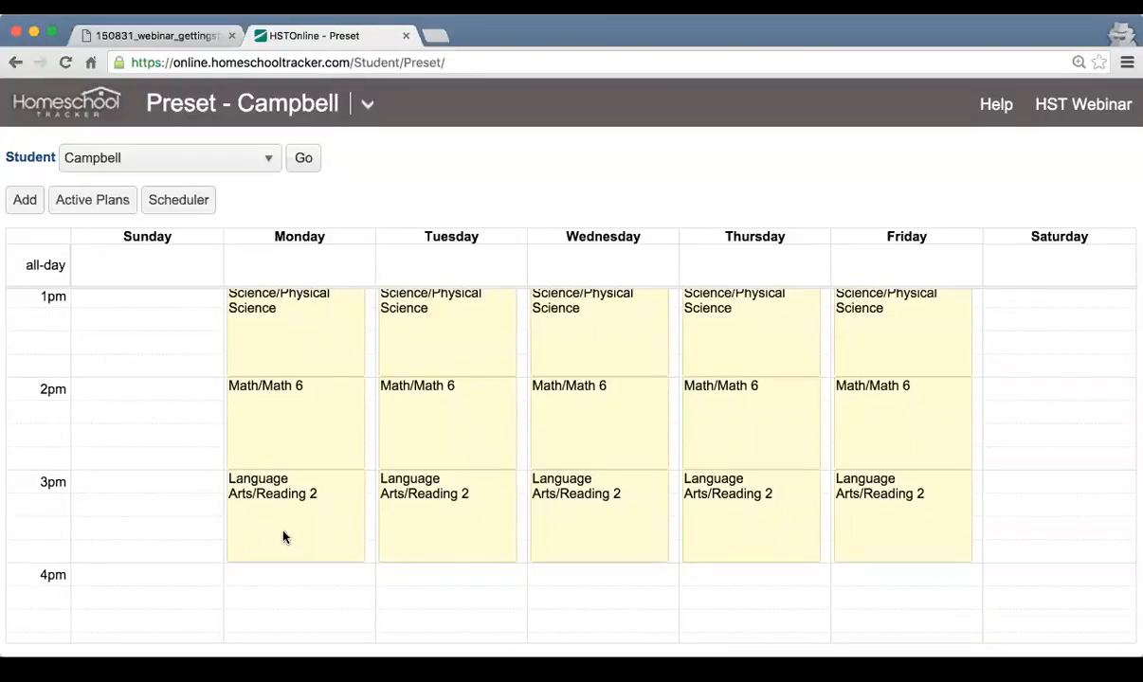
Step: Open the student's scheduler and continue to the day and date options with all lesson plans selected
left_click(183, 215)
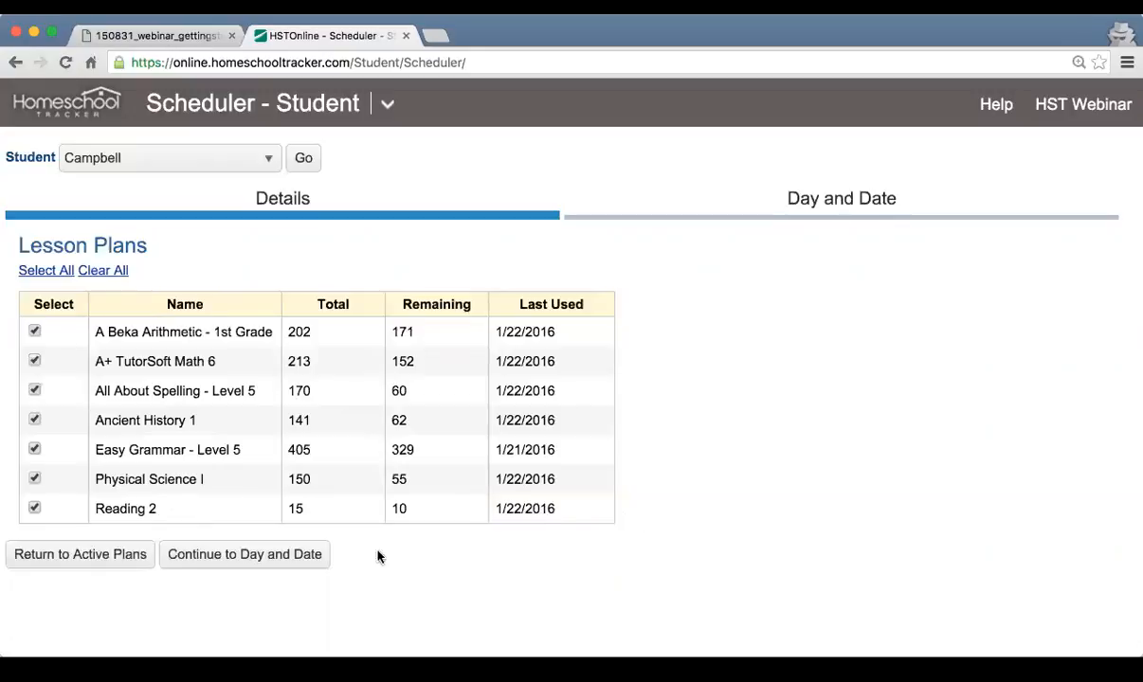
left_click(313, 556)
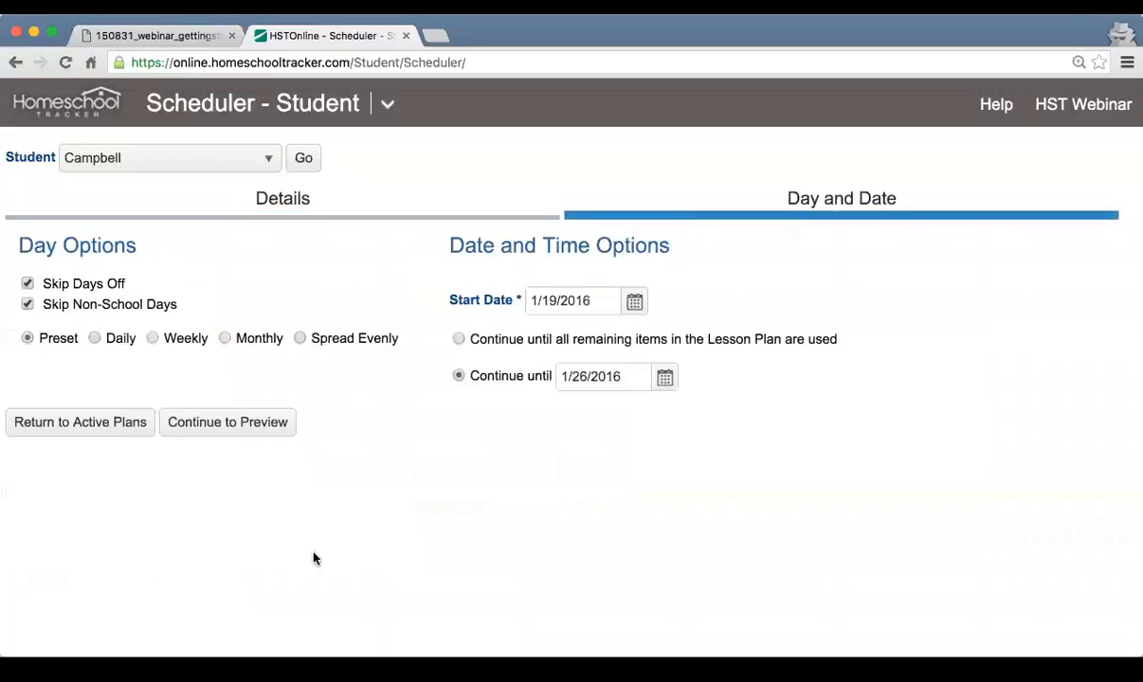
Step: Look over the Daily, Weekly and Monthly day options and return to the Preset option
left_click(111, 341)
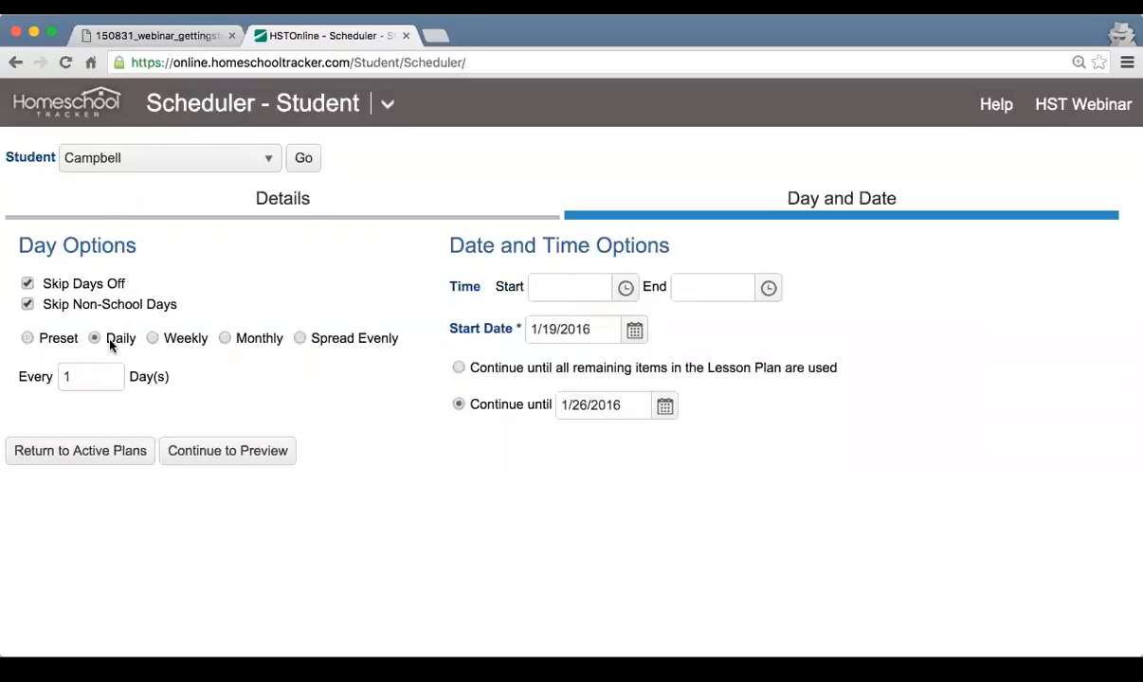
left_click(168, 343)
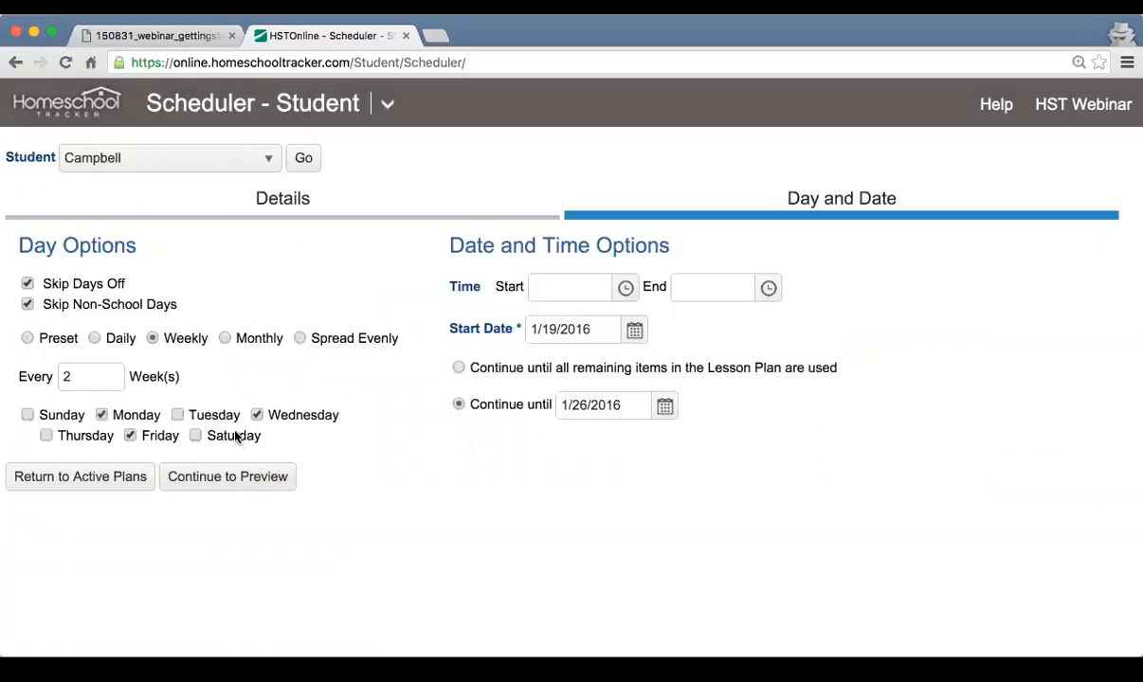
left_click(225, 339)
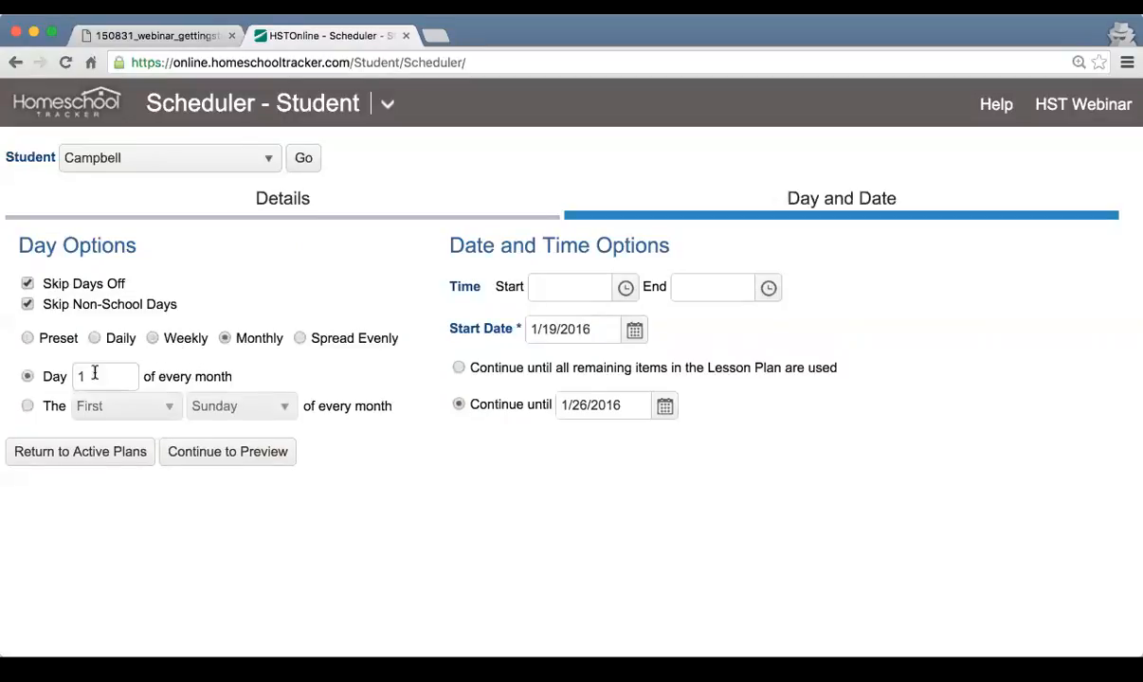
left_click(25, 337)
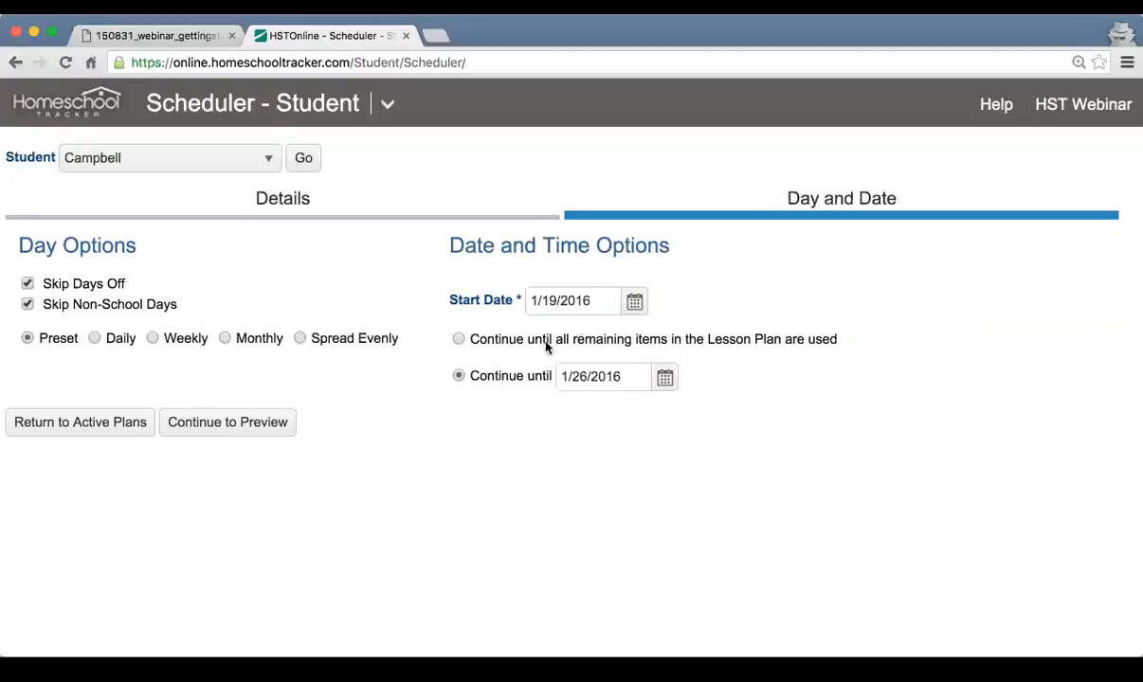
Step: Set the schedule to start on 1/25/2016 and continue until 1/29/2016, and generate the assignment preview
left_click(634, 301)
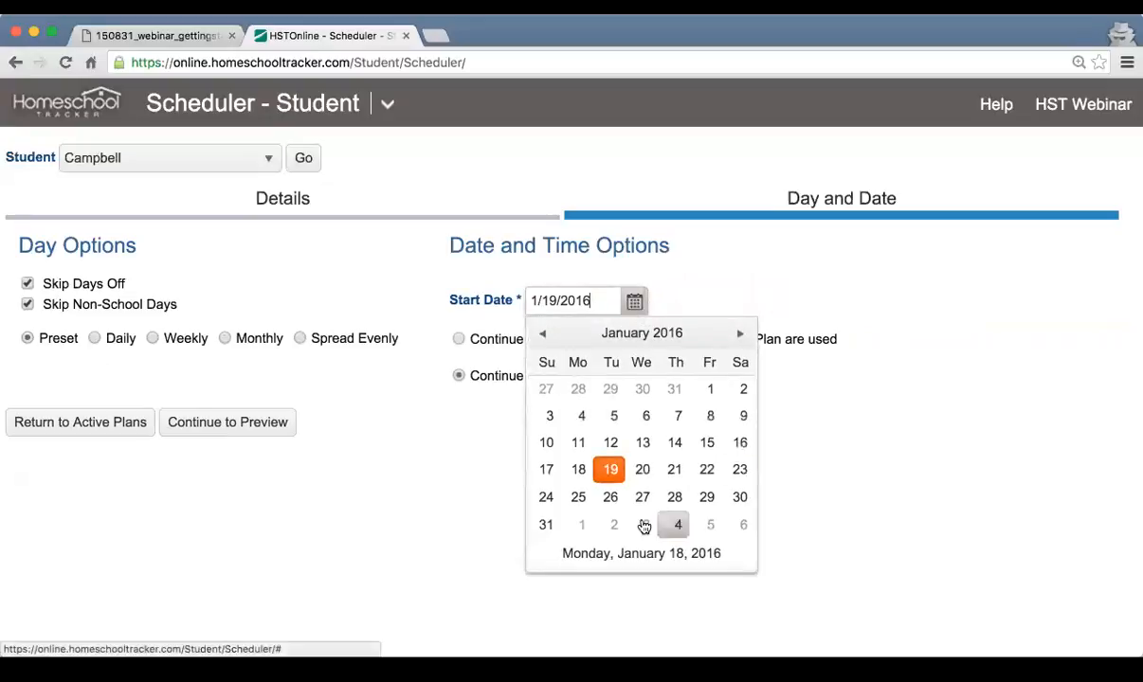
left_click(576, 500)
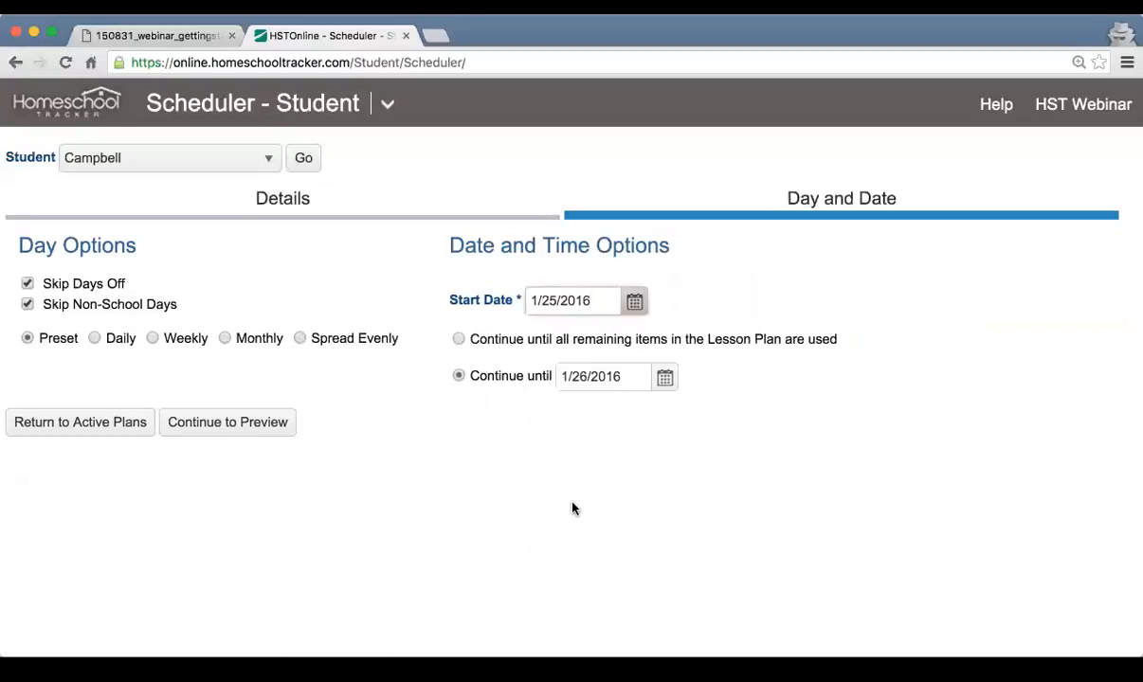
left_click(458, 376)
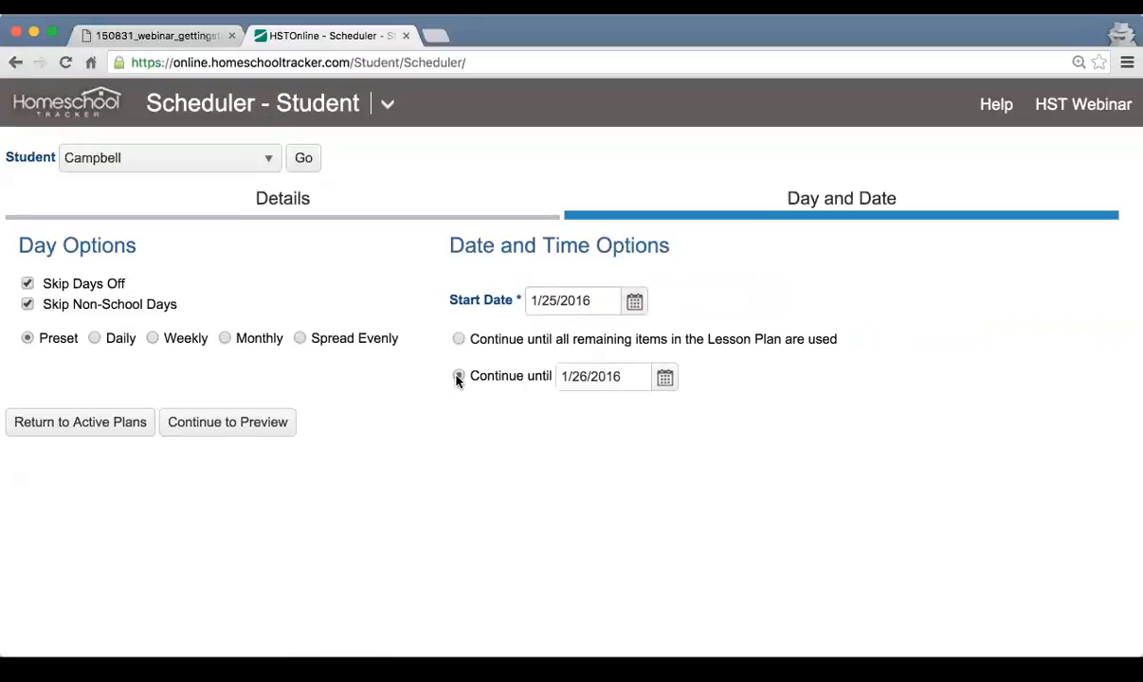
left_click(663, 379)
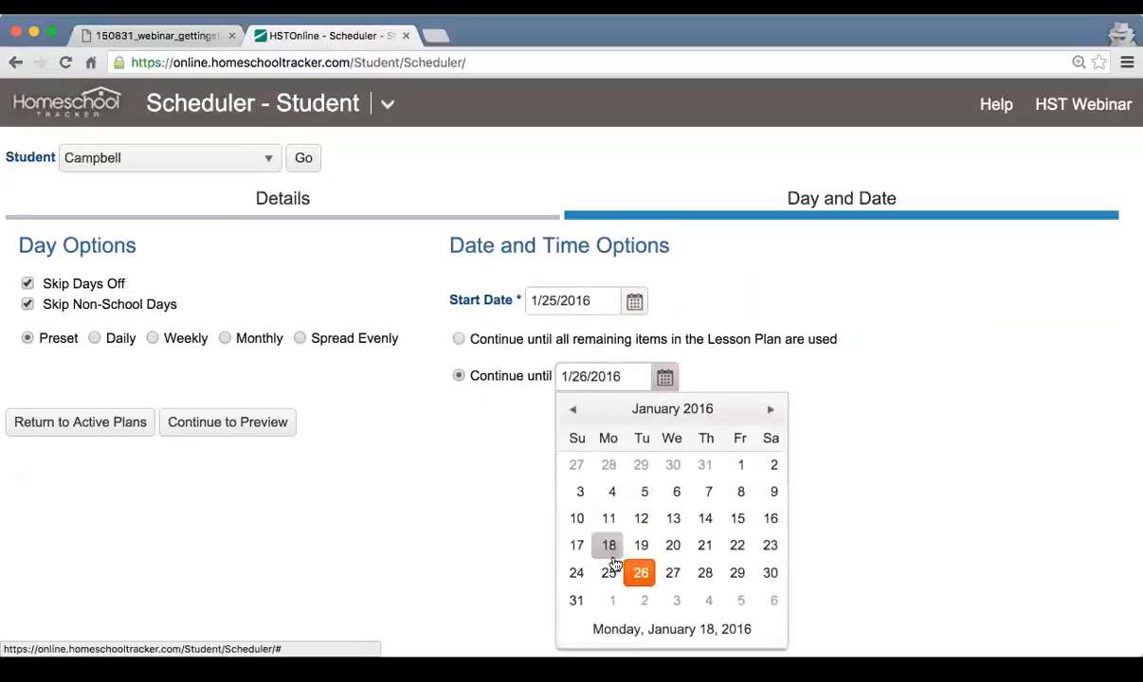
left_click(736, 573)
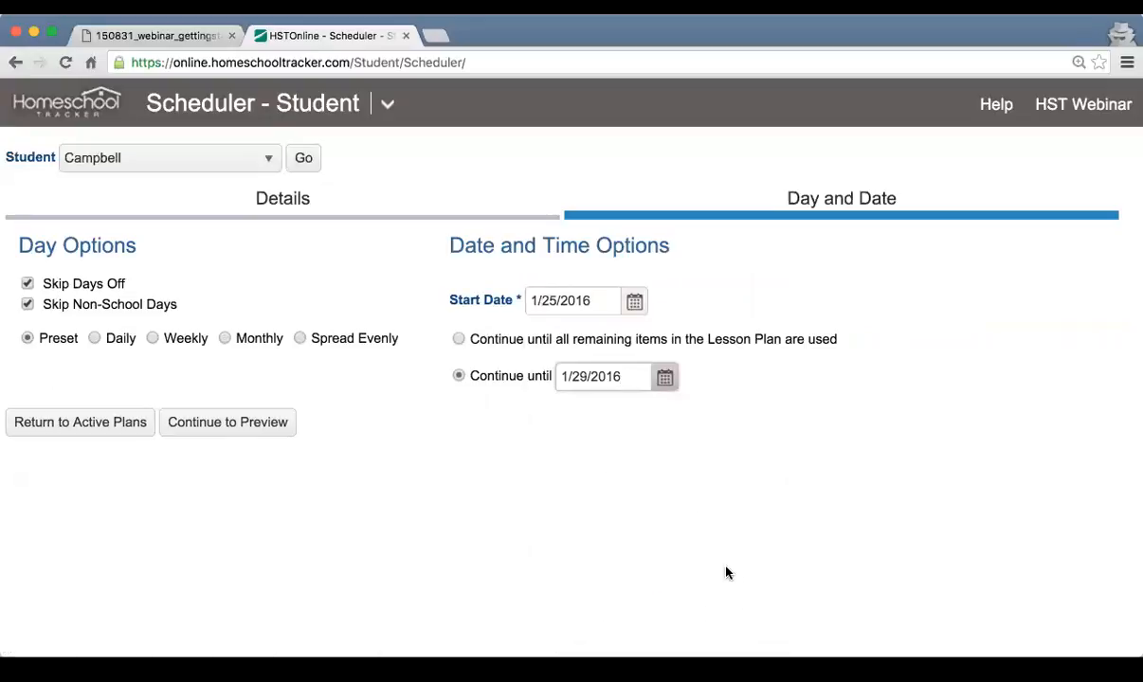
left_click(236, 425)
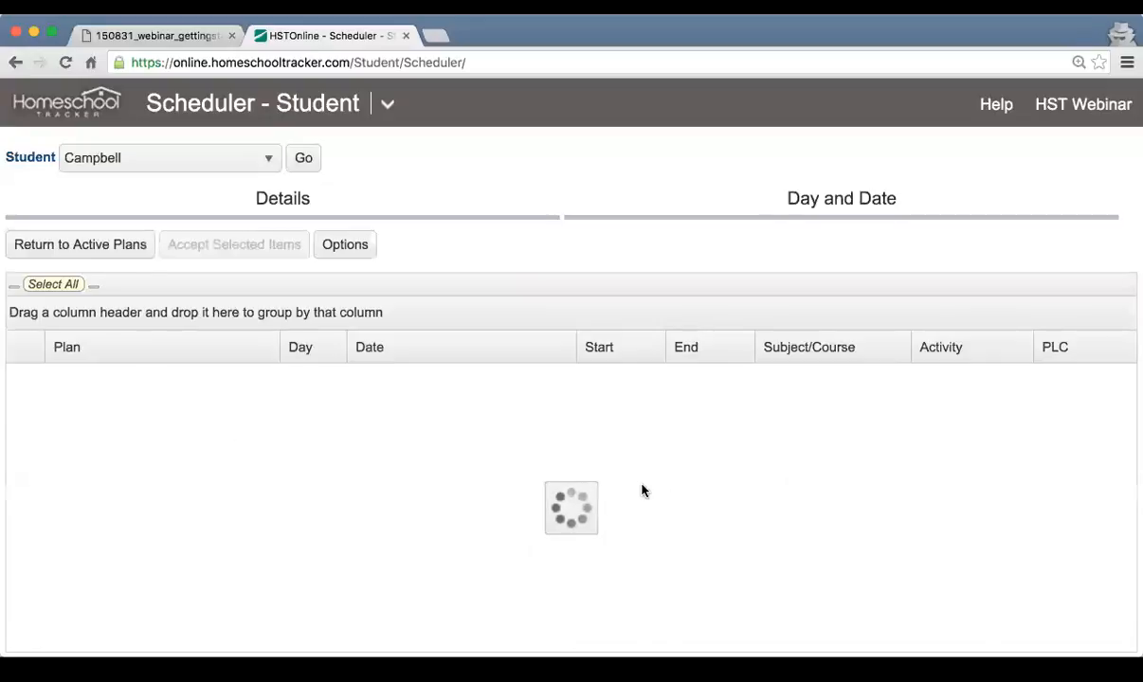
Step: Look over the dates, times and courses of the previewed assignments for the start of the week
scroll(643, 483, "down", 1)
scroll(642, 483, "up", 1)
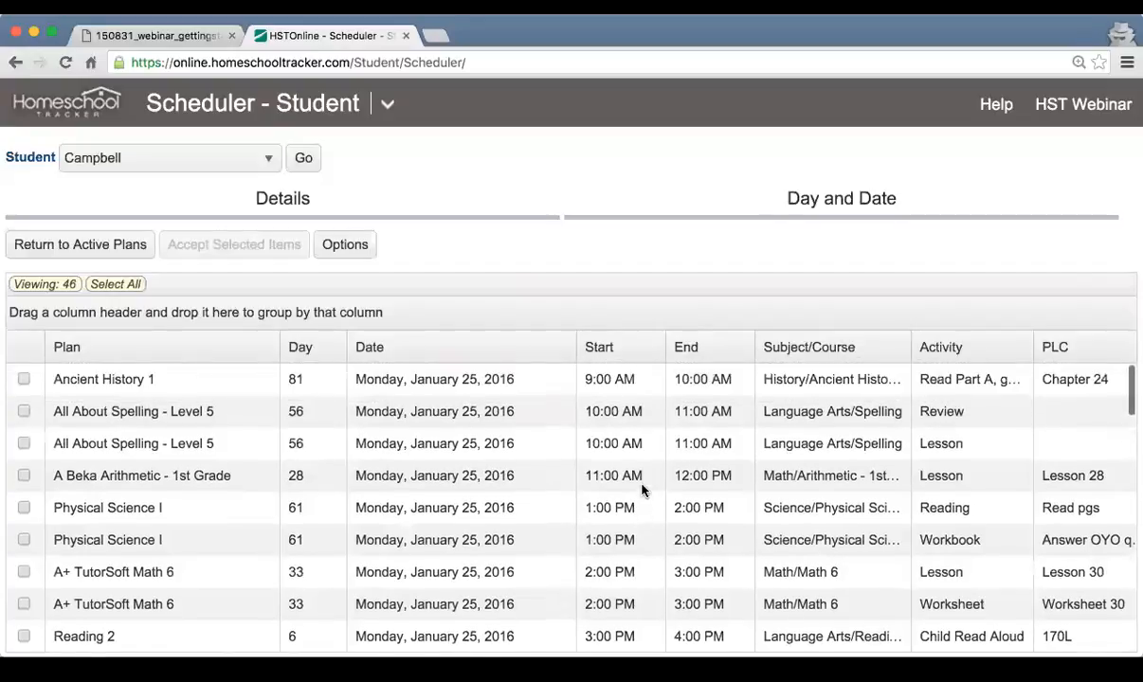
scroll(386, 502, "down", 8)
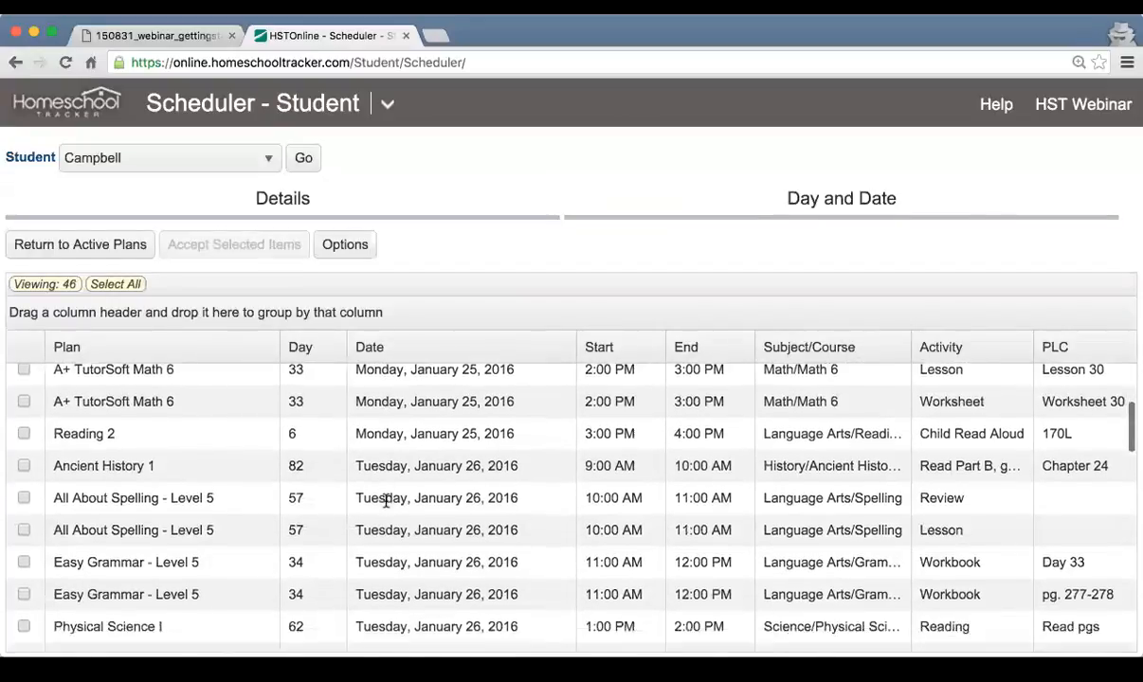
scroll(386, 502, "up", 3)
scroll(386, 502, "up", 5)
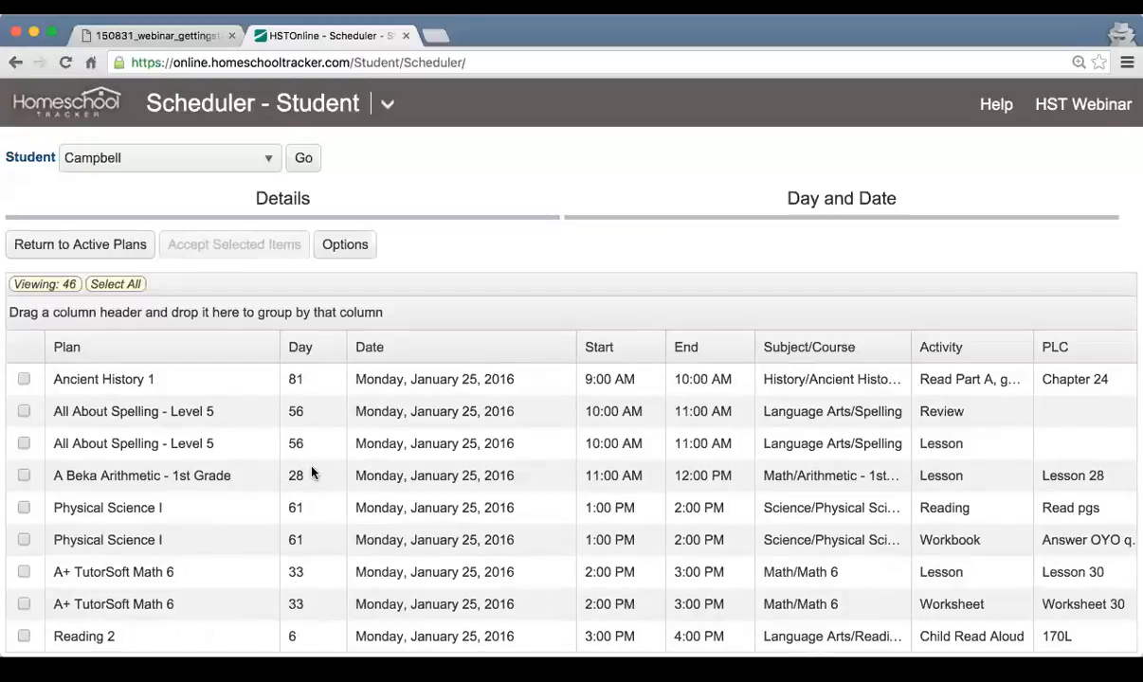
Step: Trace Monday's and Tuesday's previewed assignments by highlighting rows from Ancient History 1 down to Reading 2 for each day
left_click(317, 380)
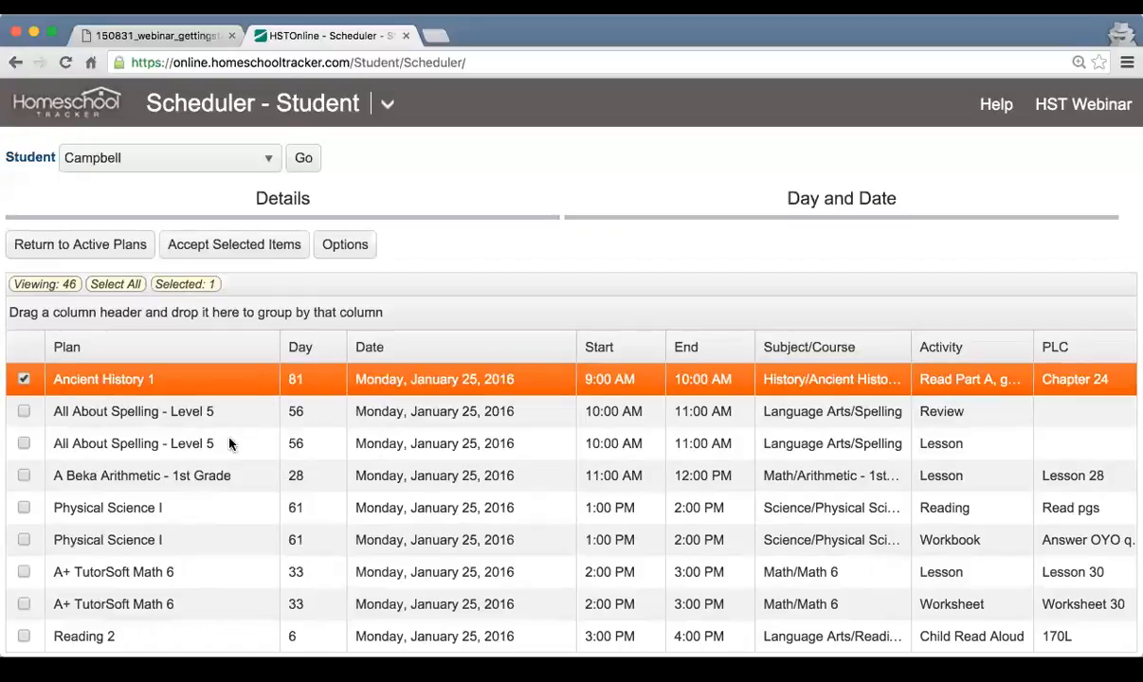
left_click(272, 415)
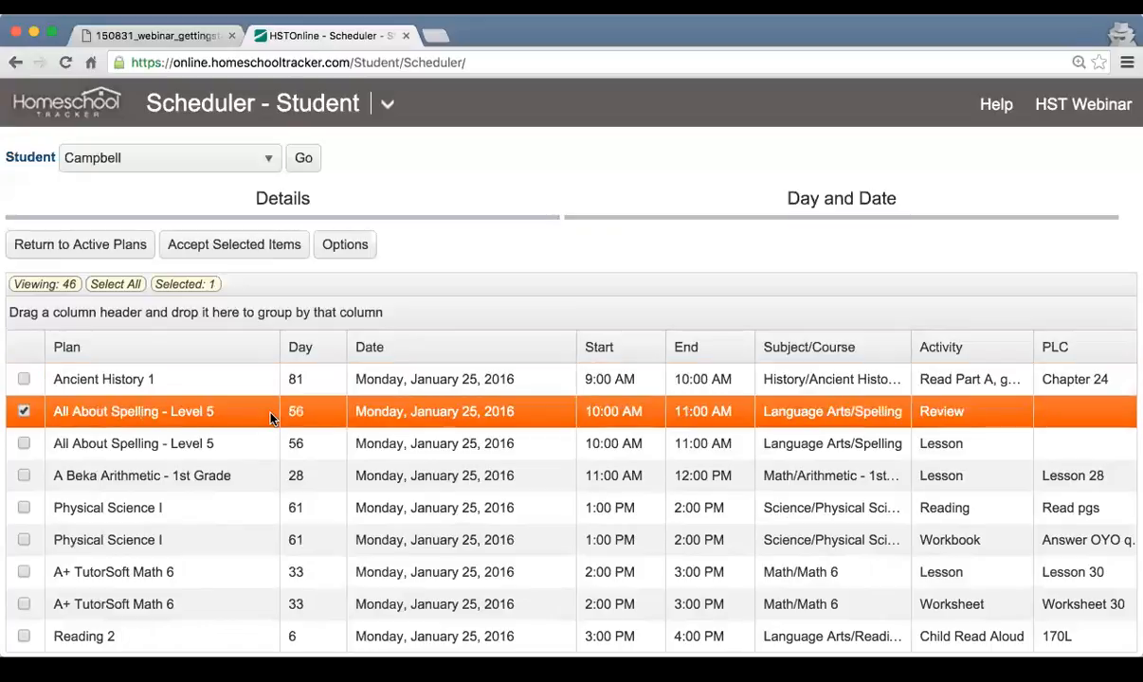
left_click(272, 453)
scroll(274, 455, "down", 3)
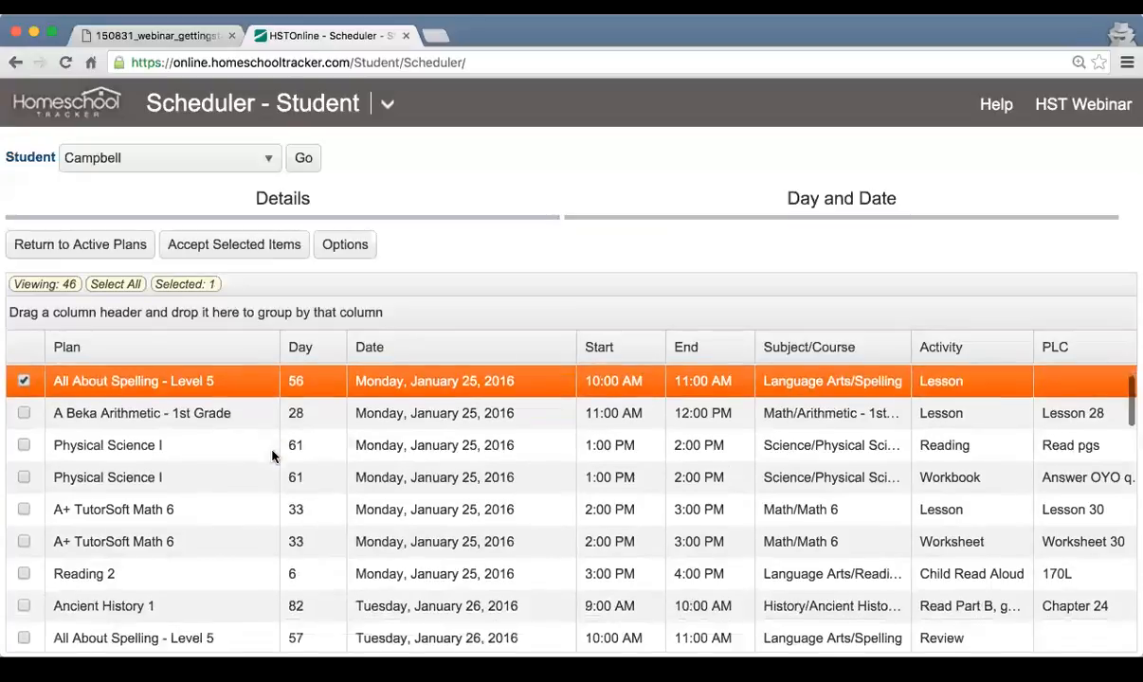
left_click(309, 550)
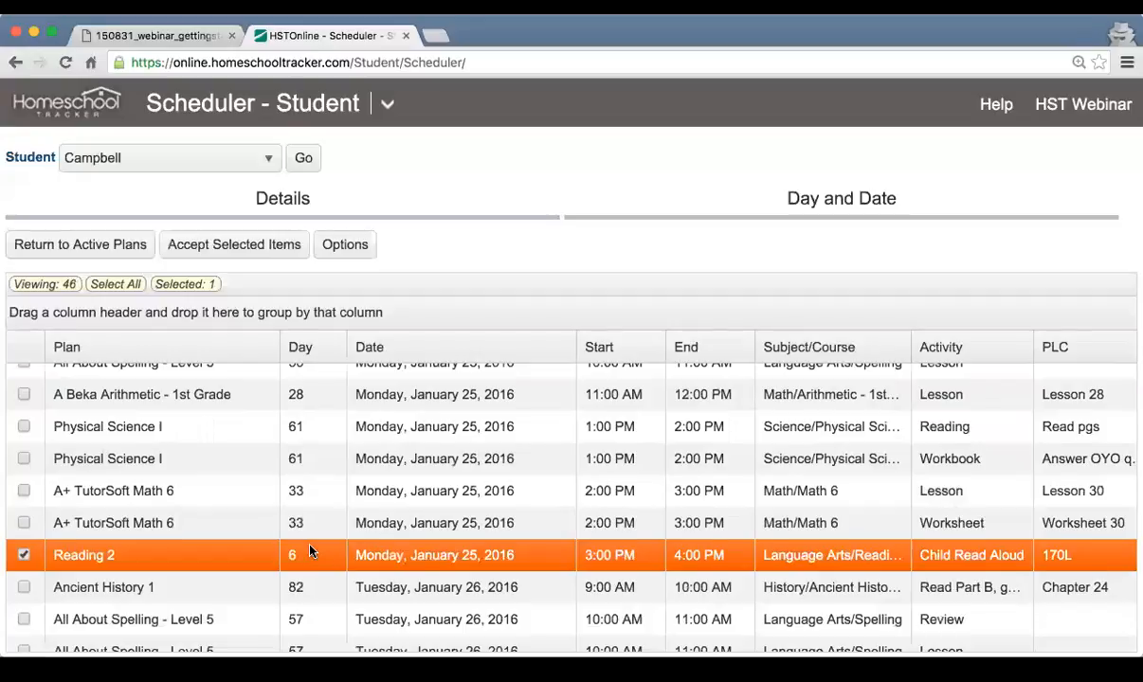
scroll(310, 549, "down", 2)
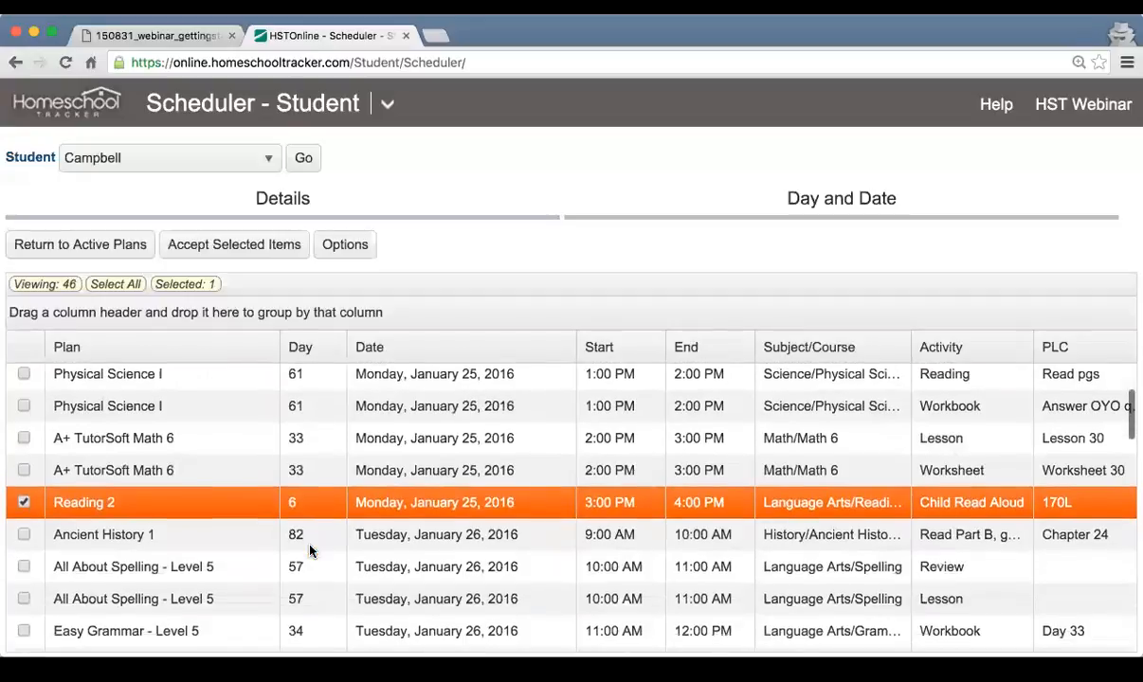
scroll(413, 520, "down", 1)
left_click(413, 508)
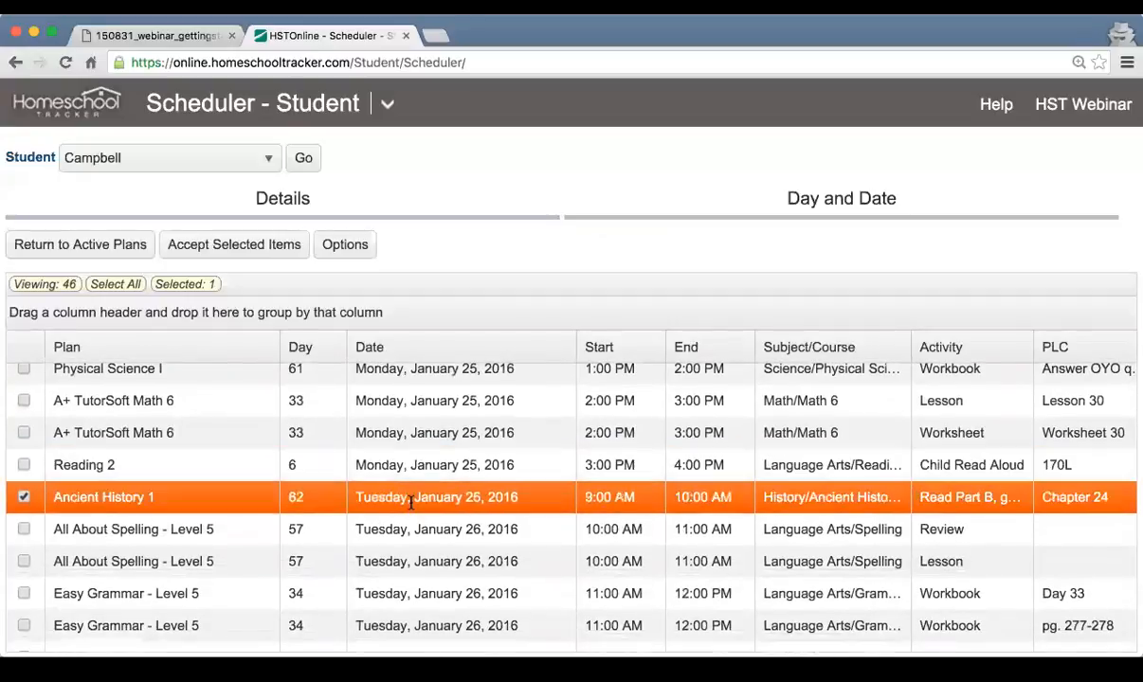
scroll(411, 534, "down", 5)
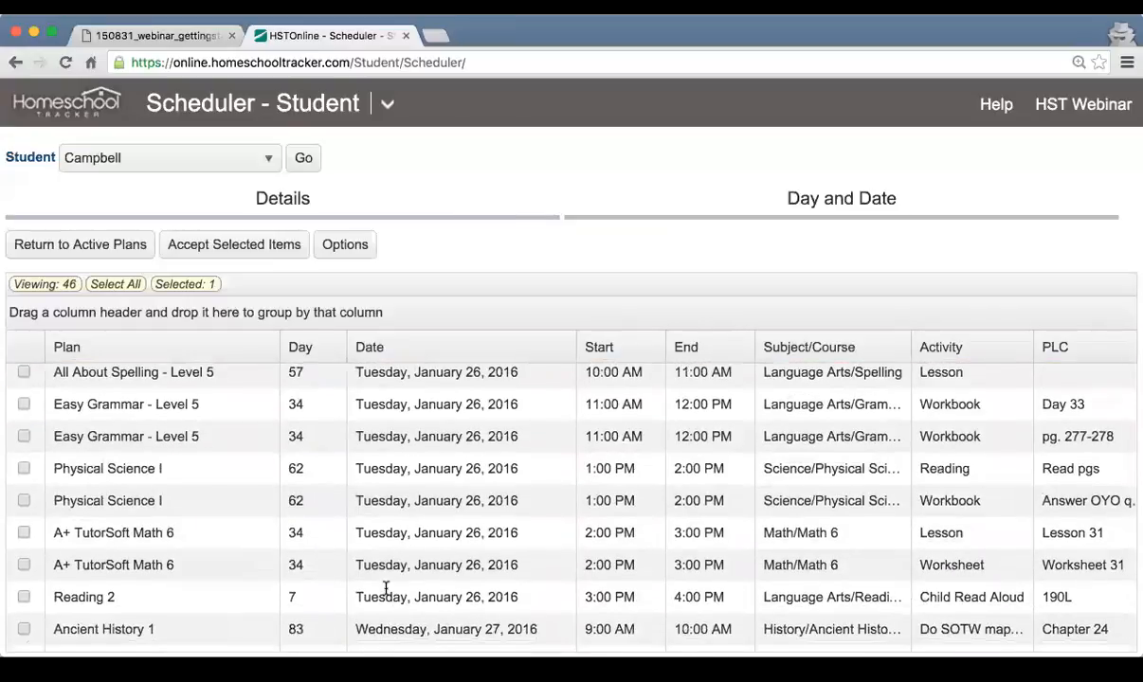
left_click(370, 591)
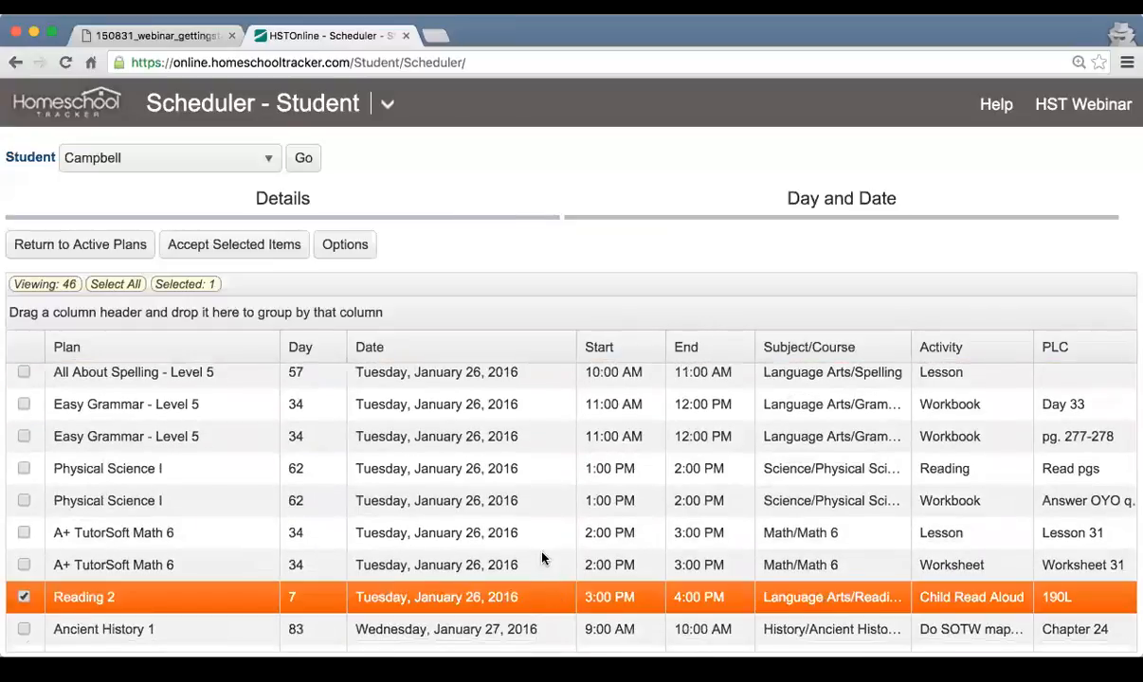
Step: Examine the rest of the week's previewed assignments and return to the start of the list
scroll(541, 557, "down", 10)
scroll(542, 558, "down", 3)
scroll(541, 558, "up", 15)
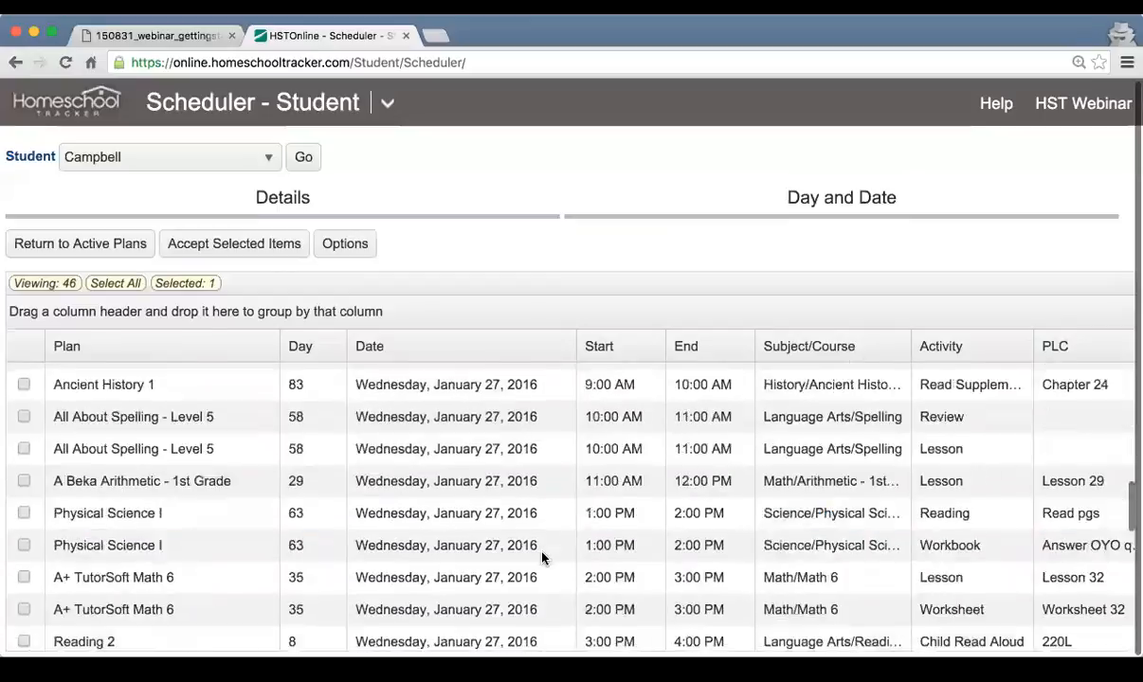
scroll(541, 557, "down", 1)
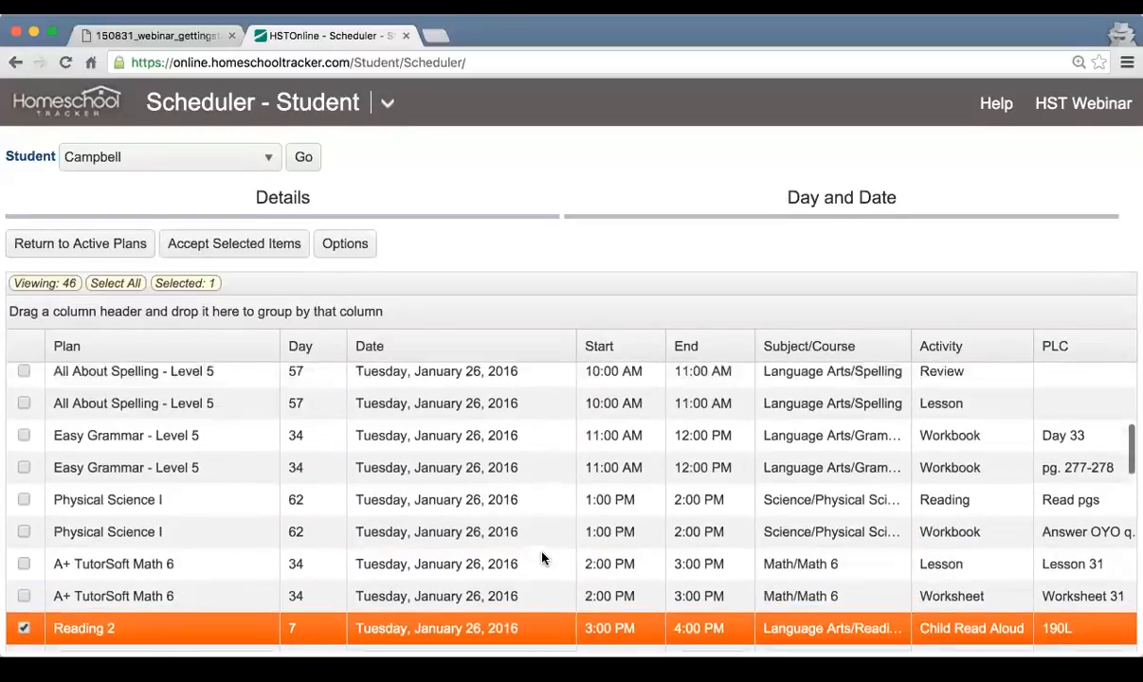
scroll(542, 559, "up", 10)
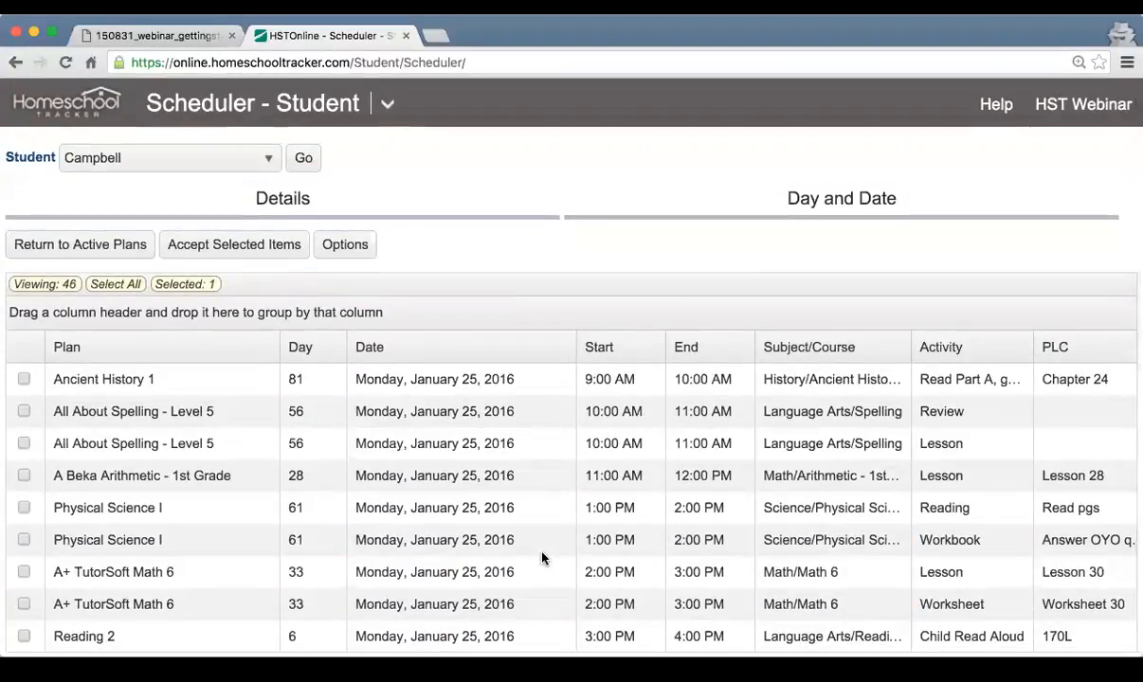
Step: Select all the previewed assignments for the week and accept them into the student's schedule
scroll(542, 559, "down", 8)
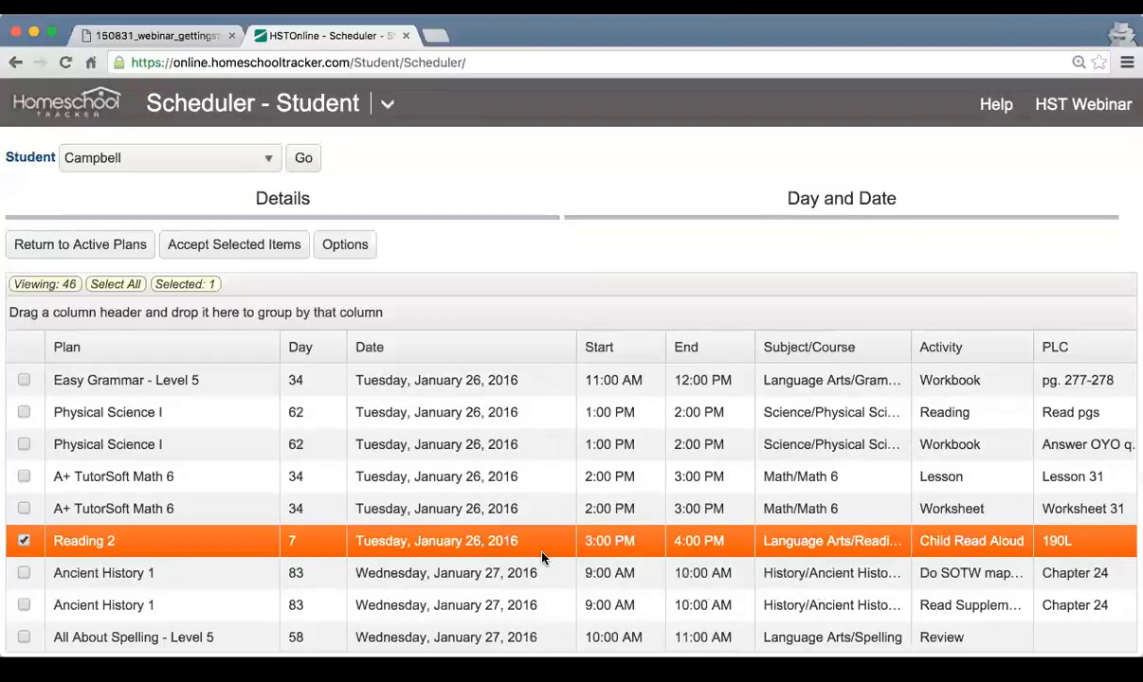
scroll(542, 559, "up", 8)
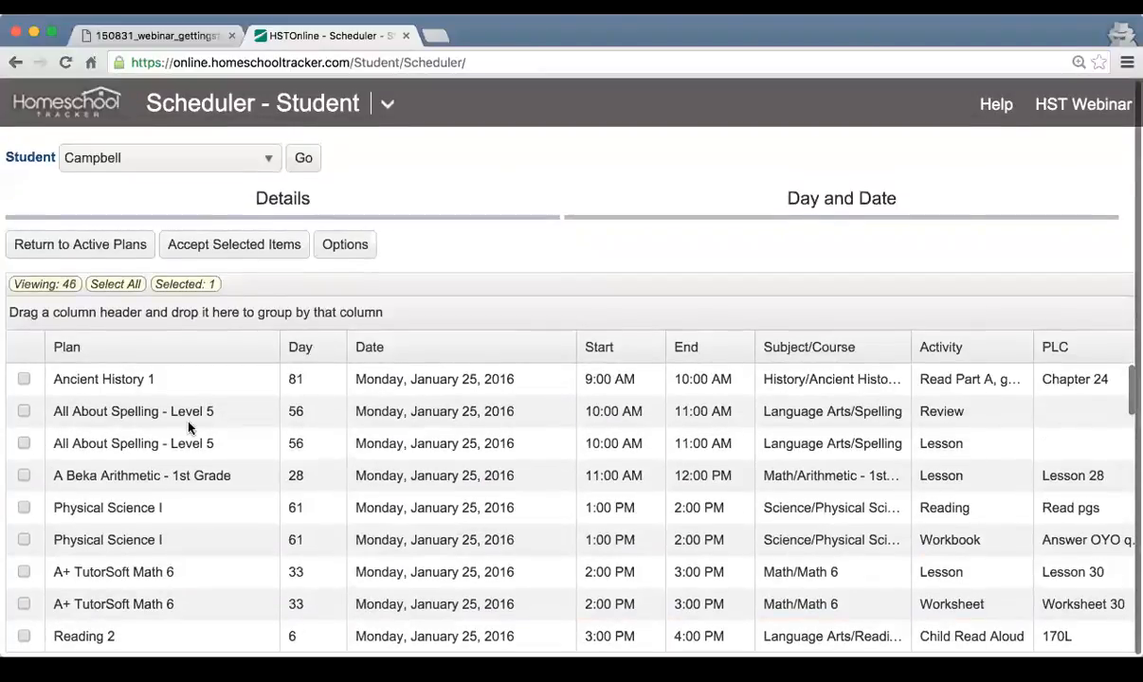
left_click(119, 286)
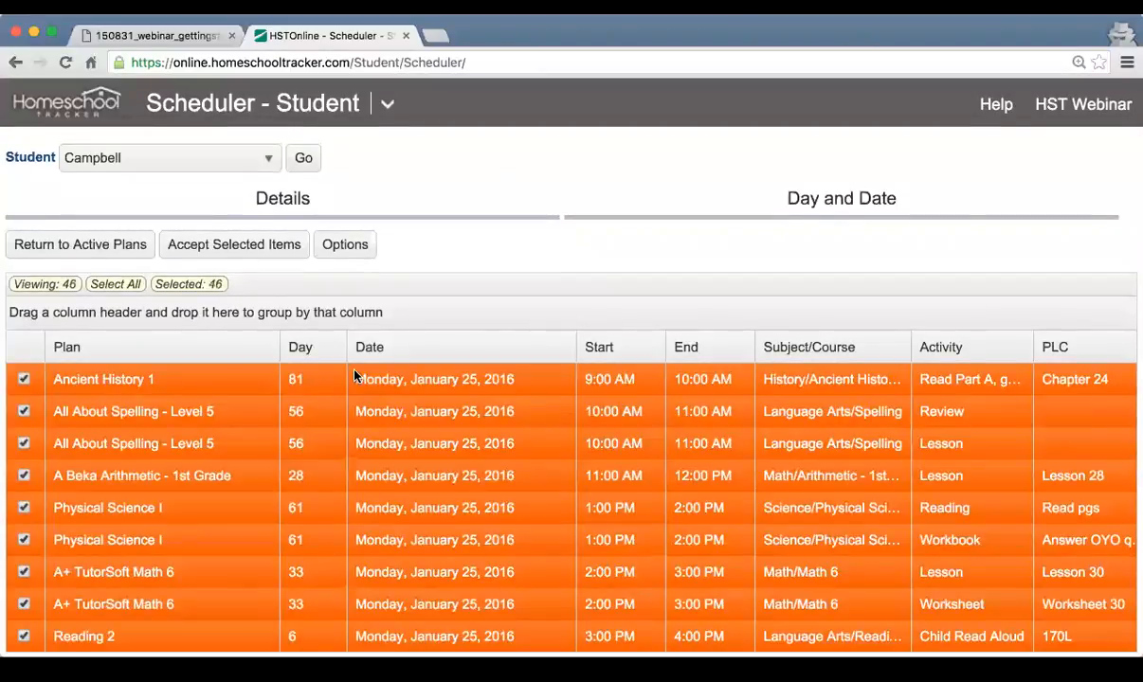
left_click(255, 248)
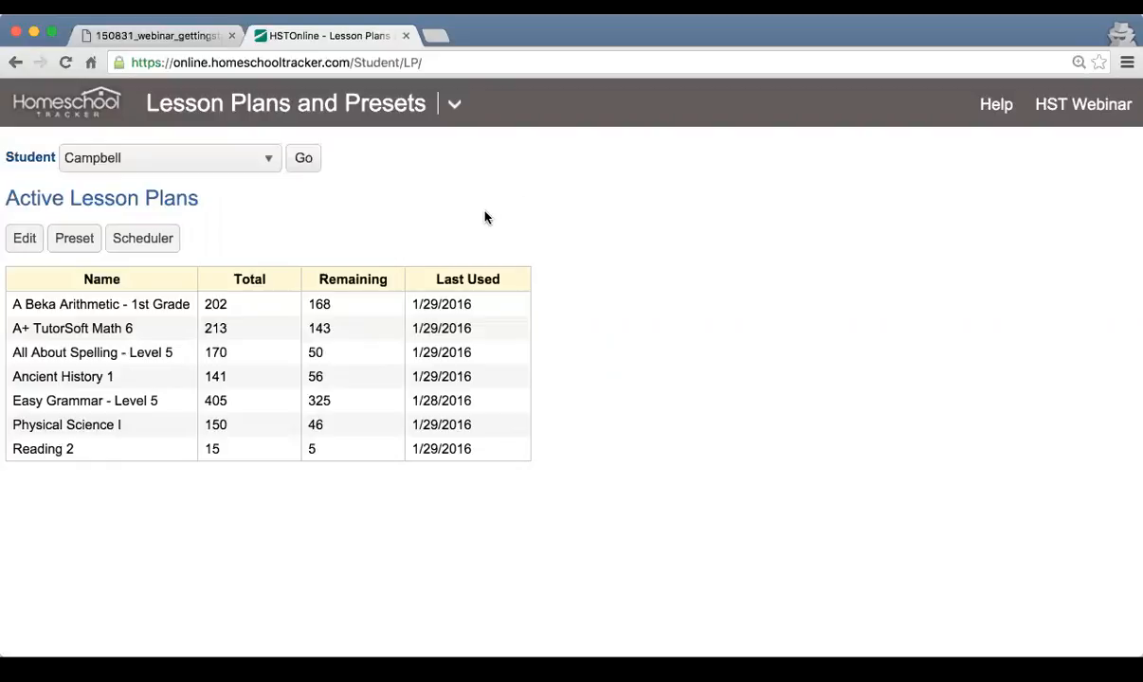
Step: Open the agenda's calendar view at the week of January 24–30, 2016 and look over its assignments through the afternoon
left_click(452, 108)
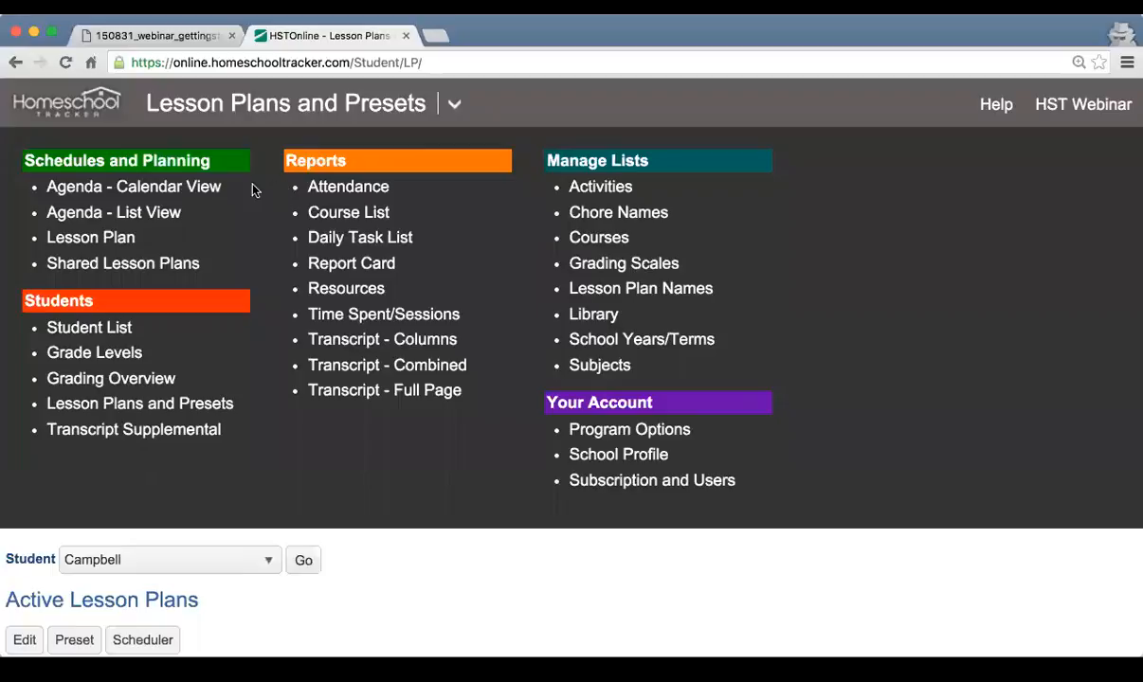
left_click(185, 190)
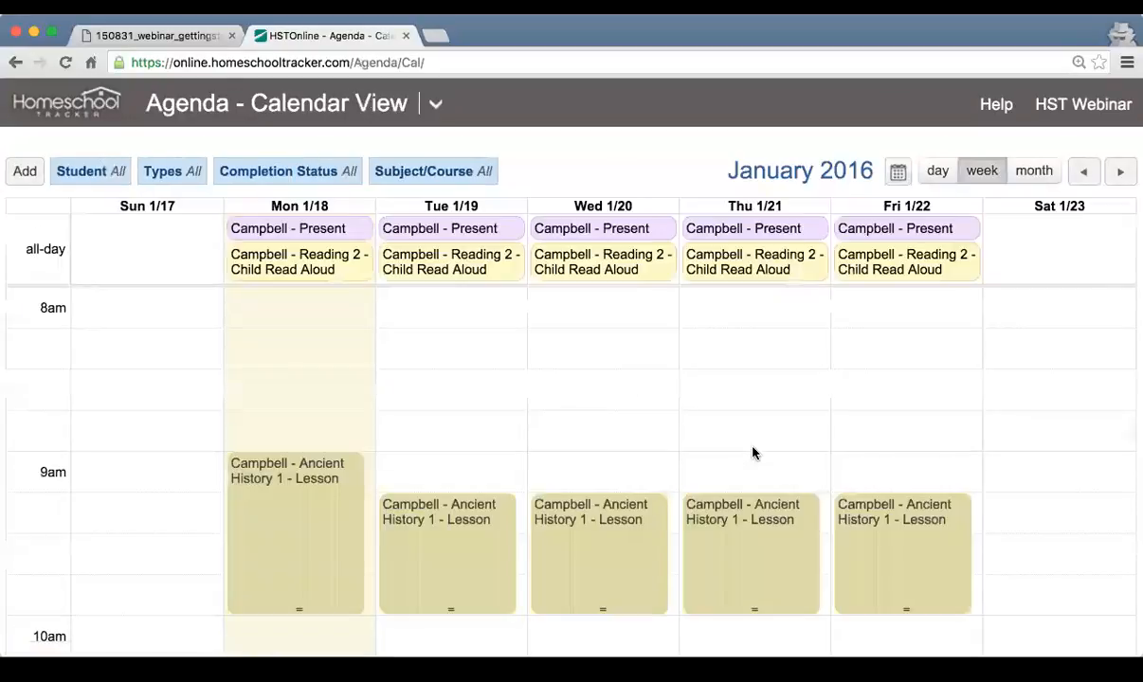
left_click(1121, 172)
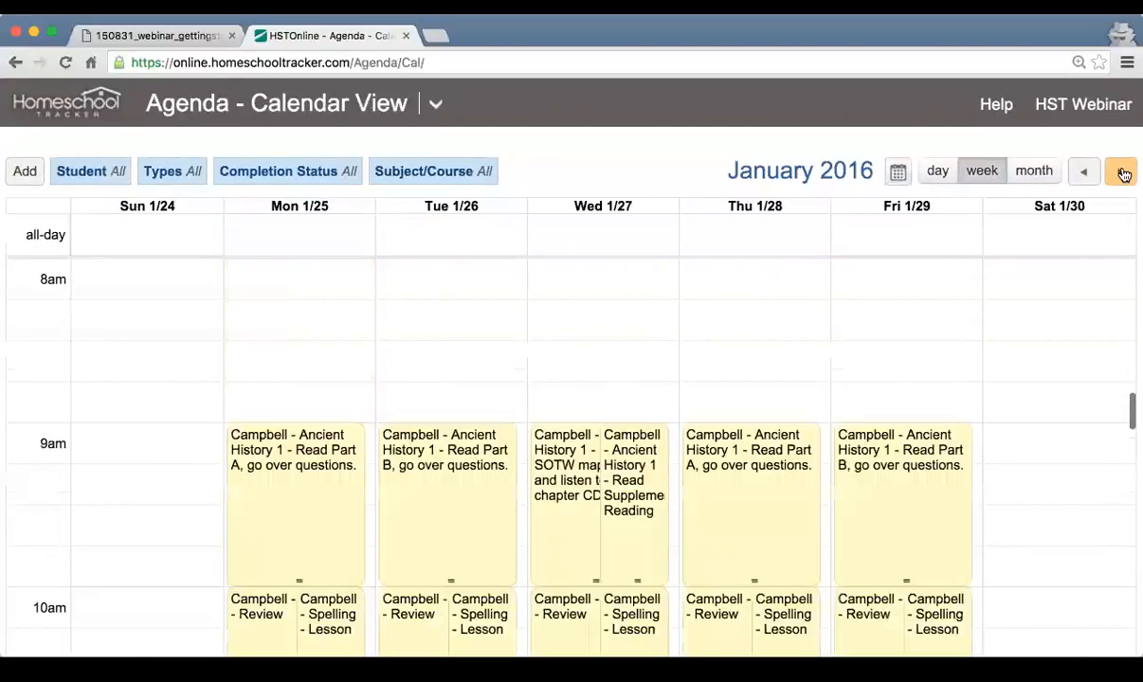
scroll(984, 486, "down", 4)
scroll(984, 488, "down", 10)
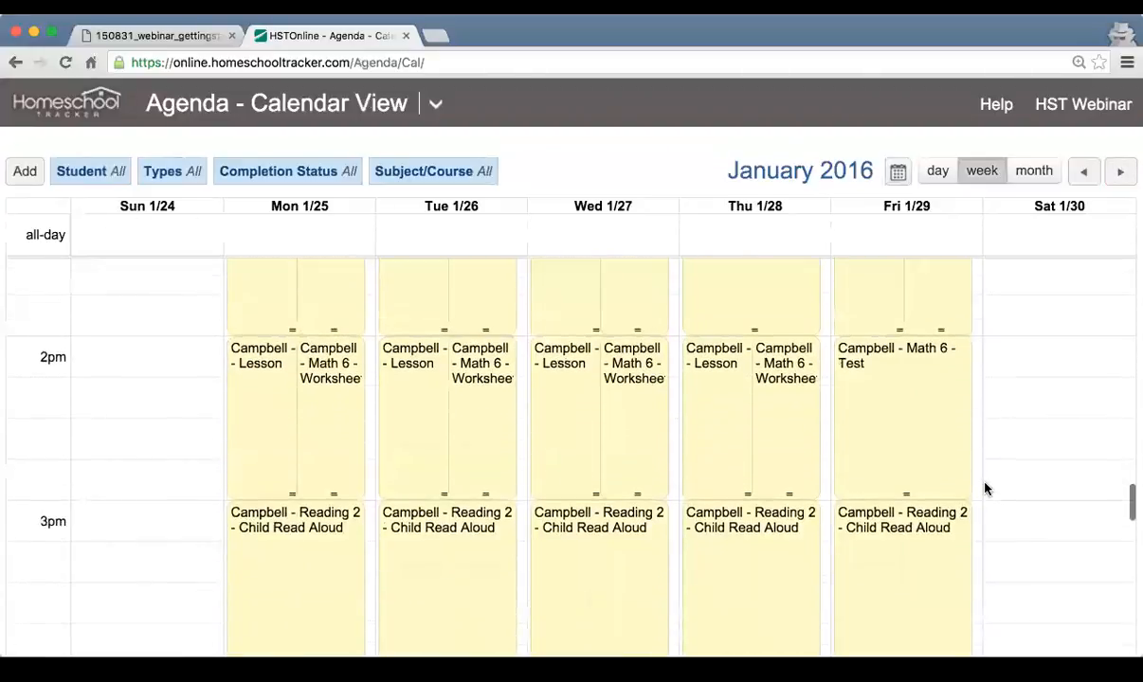
Step: View the details of Wednesday's Ancient History 1 supplemental reading and of Tuesday's and Friday's Spelling lessons, closing each one
scroll(984, 488, "up", 9)
scroll(983, 488, "up", 3)
left_click(623, 323)
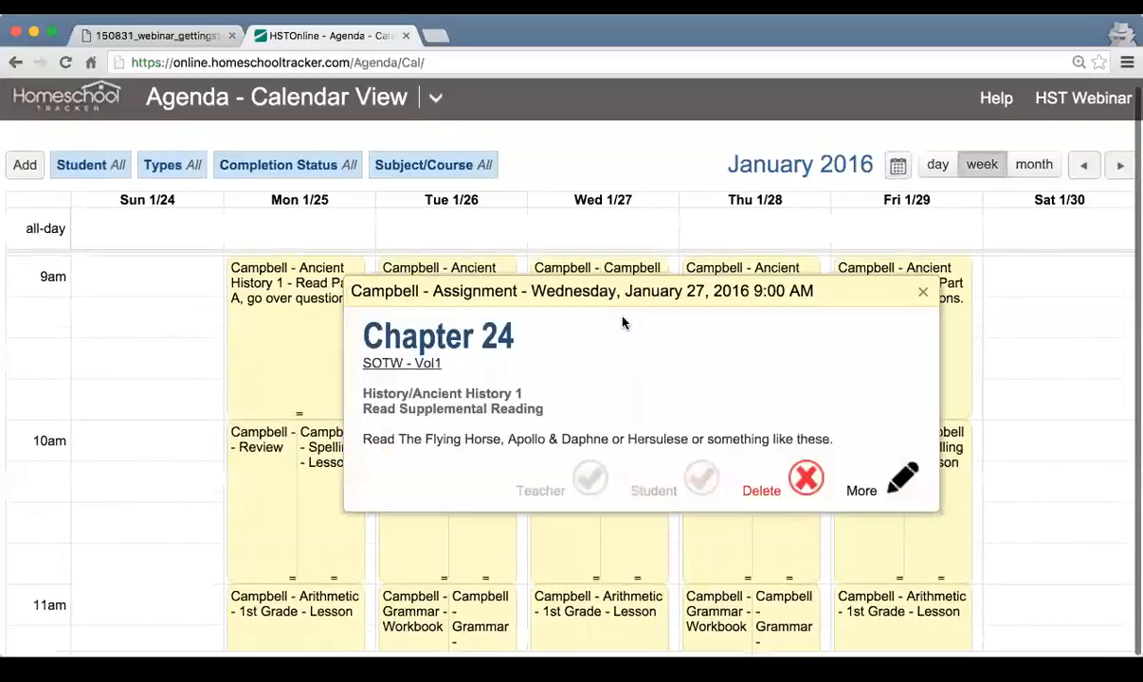
left_click(926, 291)
left_click(464, 463)
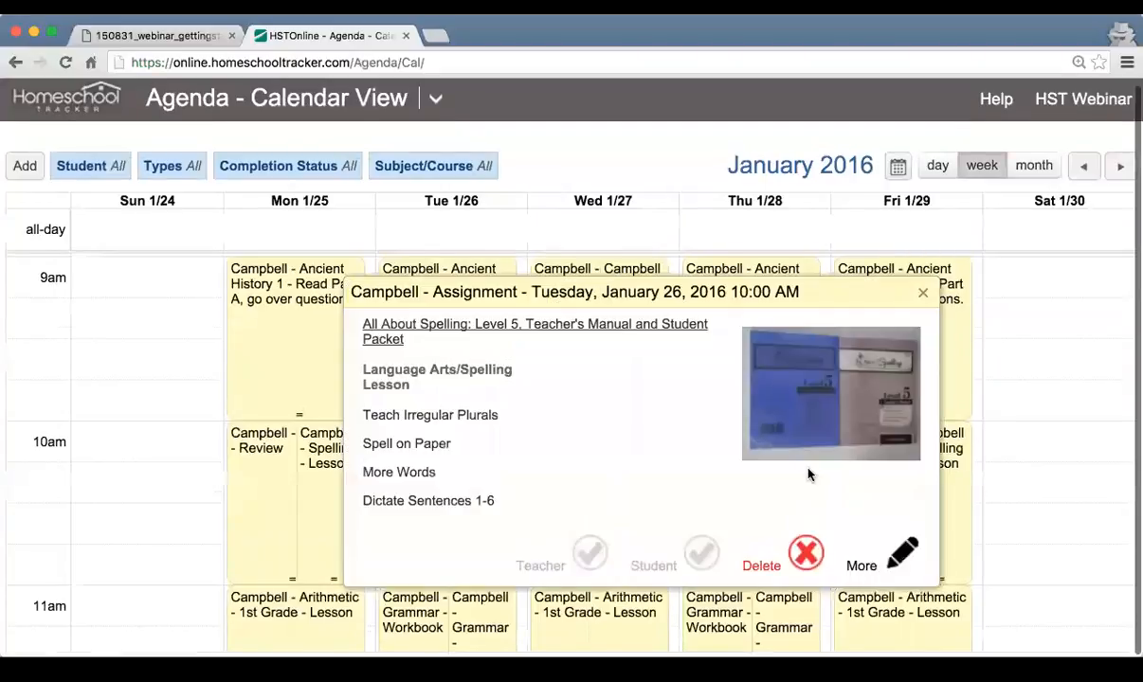
left_click(923, 293)
left_click(918, 481)
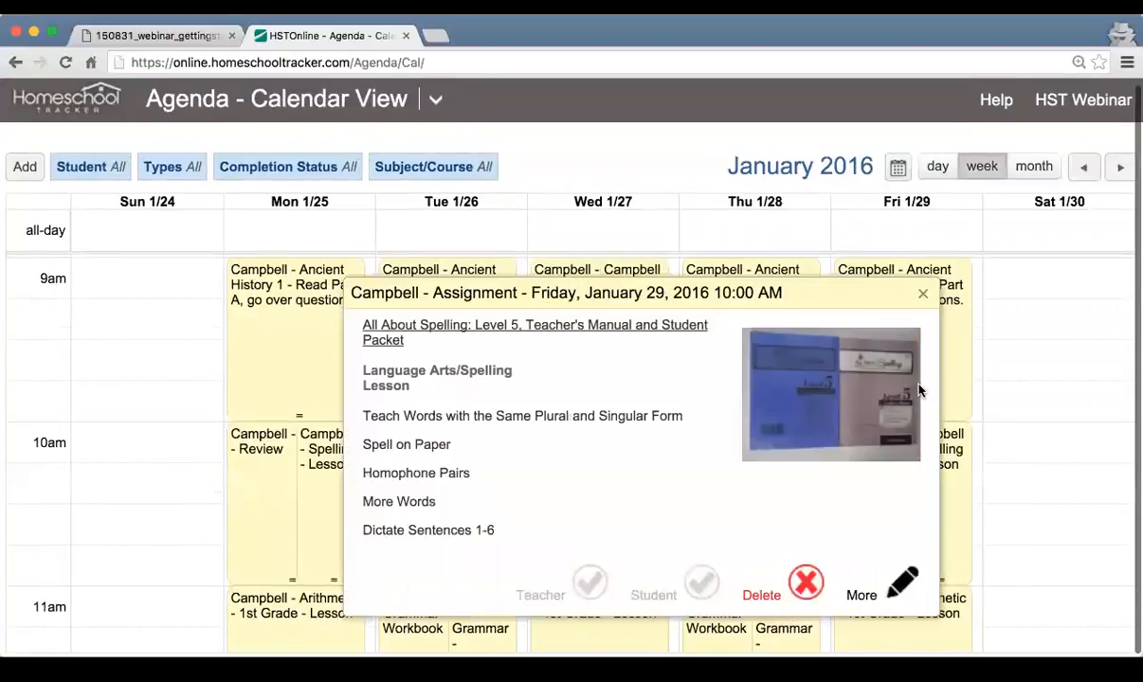
left_click(922, 292)
Step: Examine the week's daily assignments in the calendar, from the 9 AM history lessons through the afternoon science work
scroll(674, 466, "down", 5)
scroll(674, 466, "down", 5)
scroll(673, 469, "up", 5)
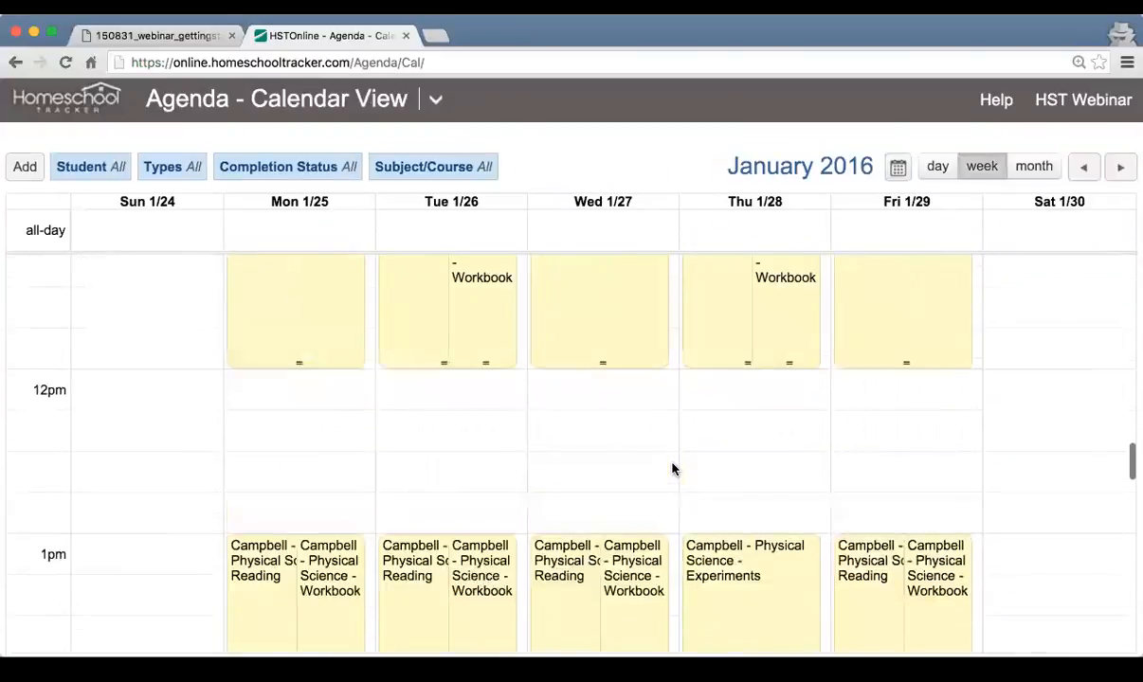
scroll(671, 468, "up", 8)
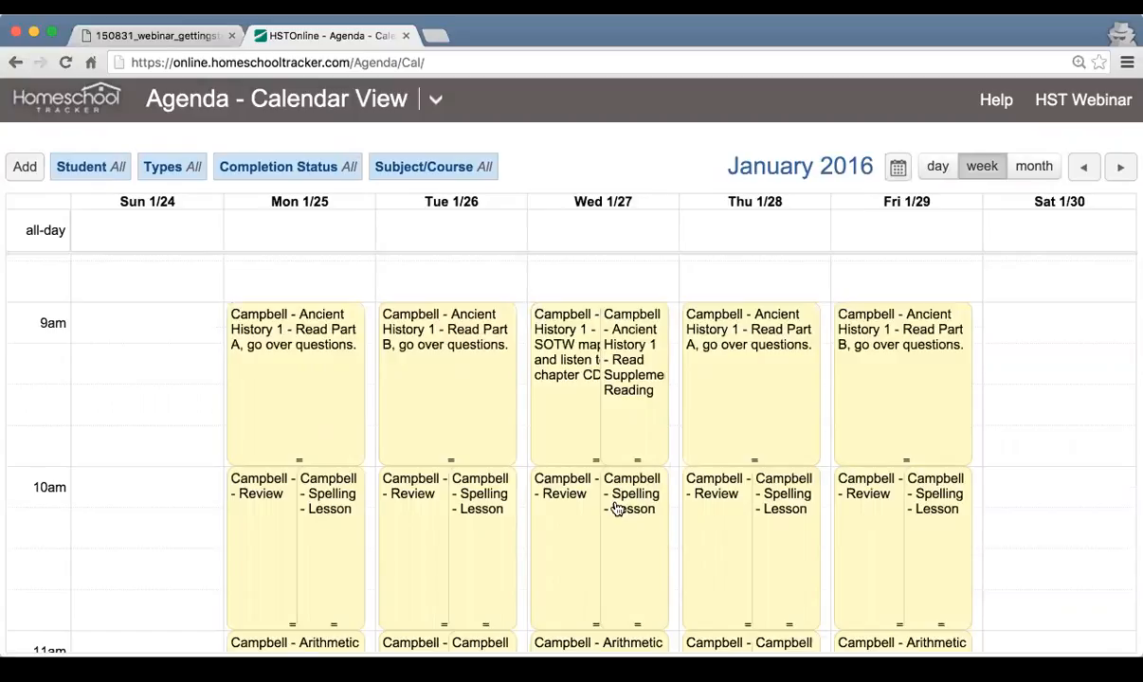
scroll(617, 510, "down", 1)
scroll(617, 510, "down", 2)
scroll(617, 510, "up", 2)
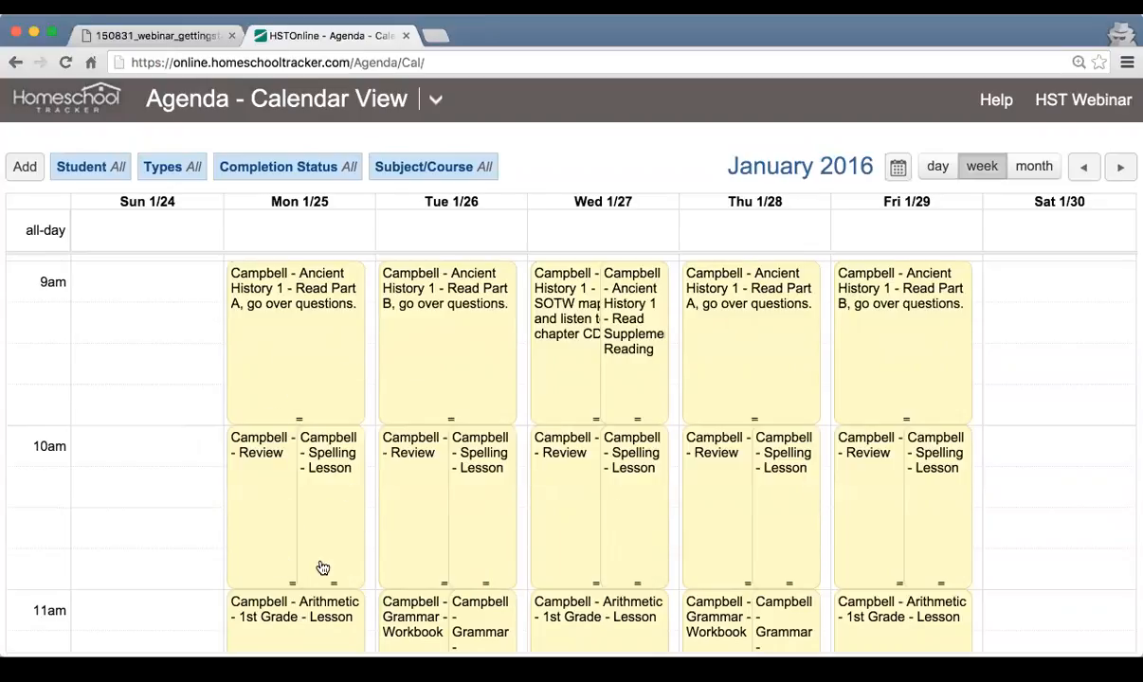
scroll(323, 567, "down", 1)
scroll(322, 568, "up", 2)
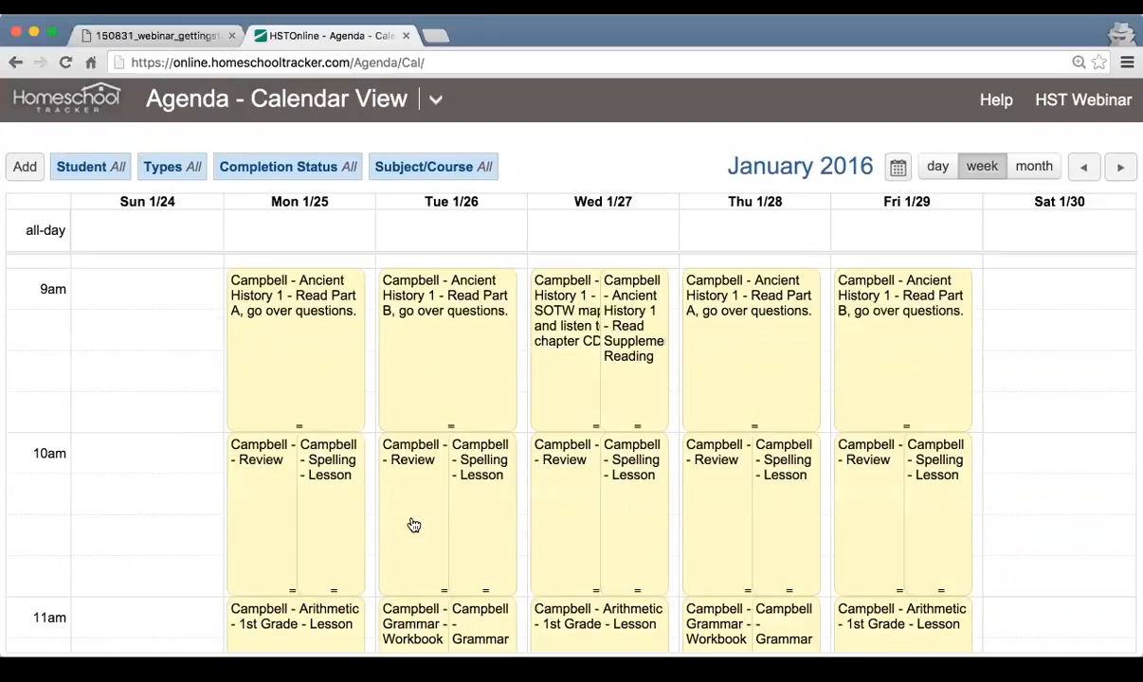
scroll(413, 525, "down", 1)
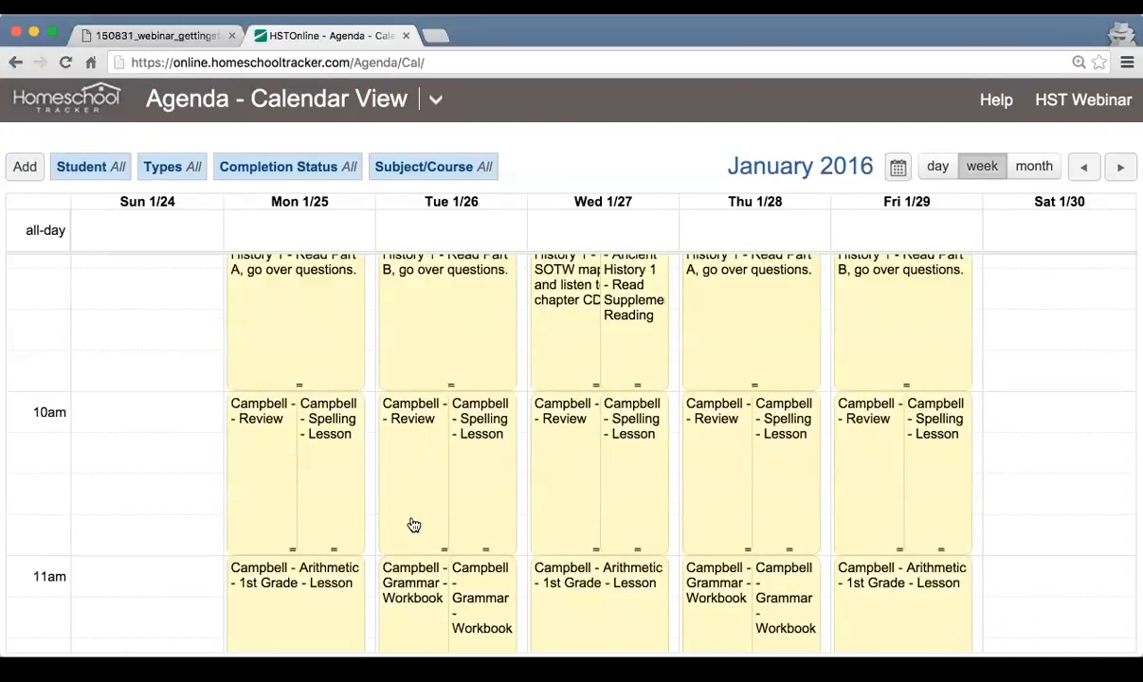
Step: Switch to the 150831_webinar_gettingstarted.pdf presentation
left_click(160, 38)
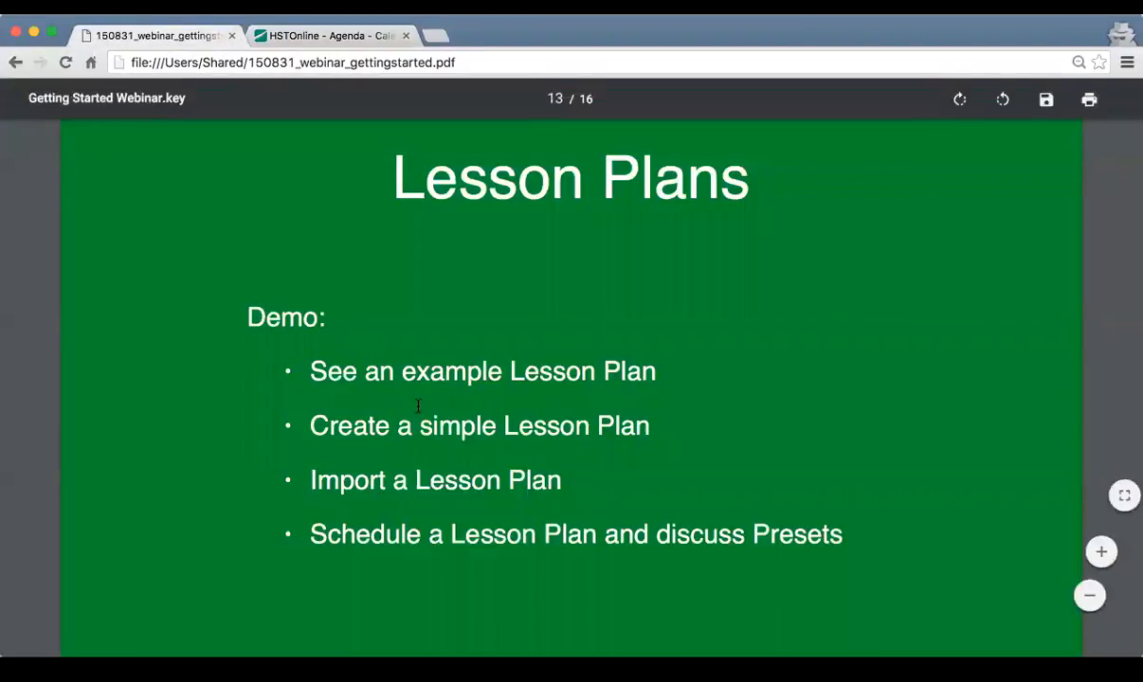